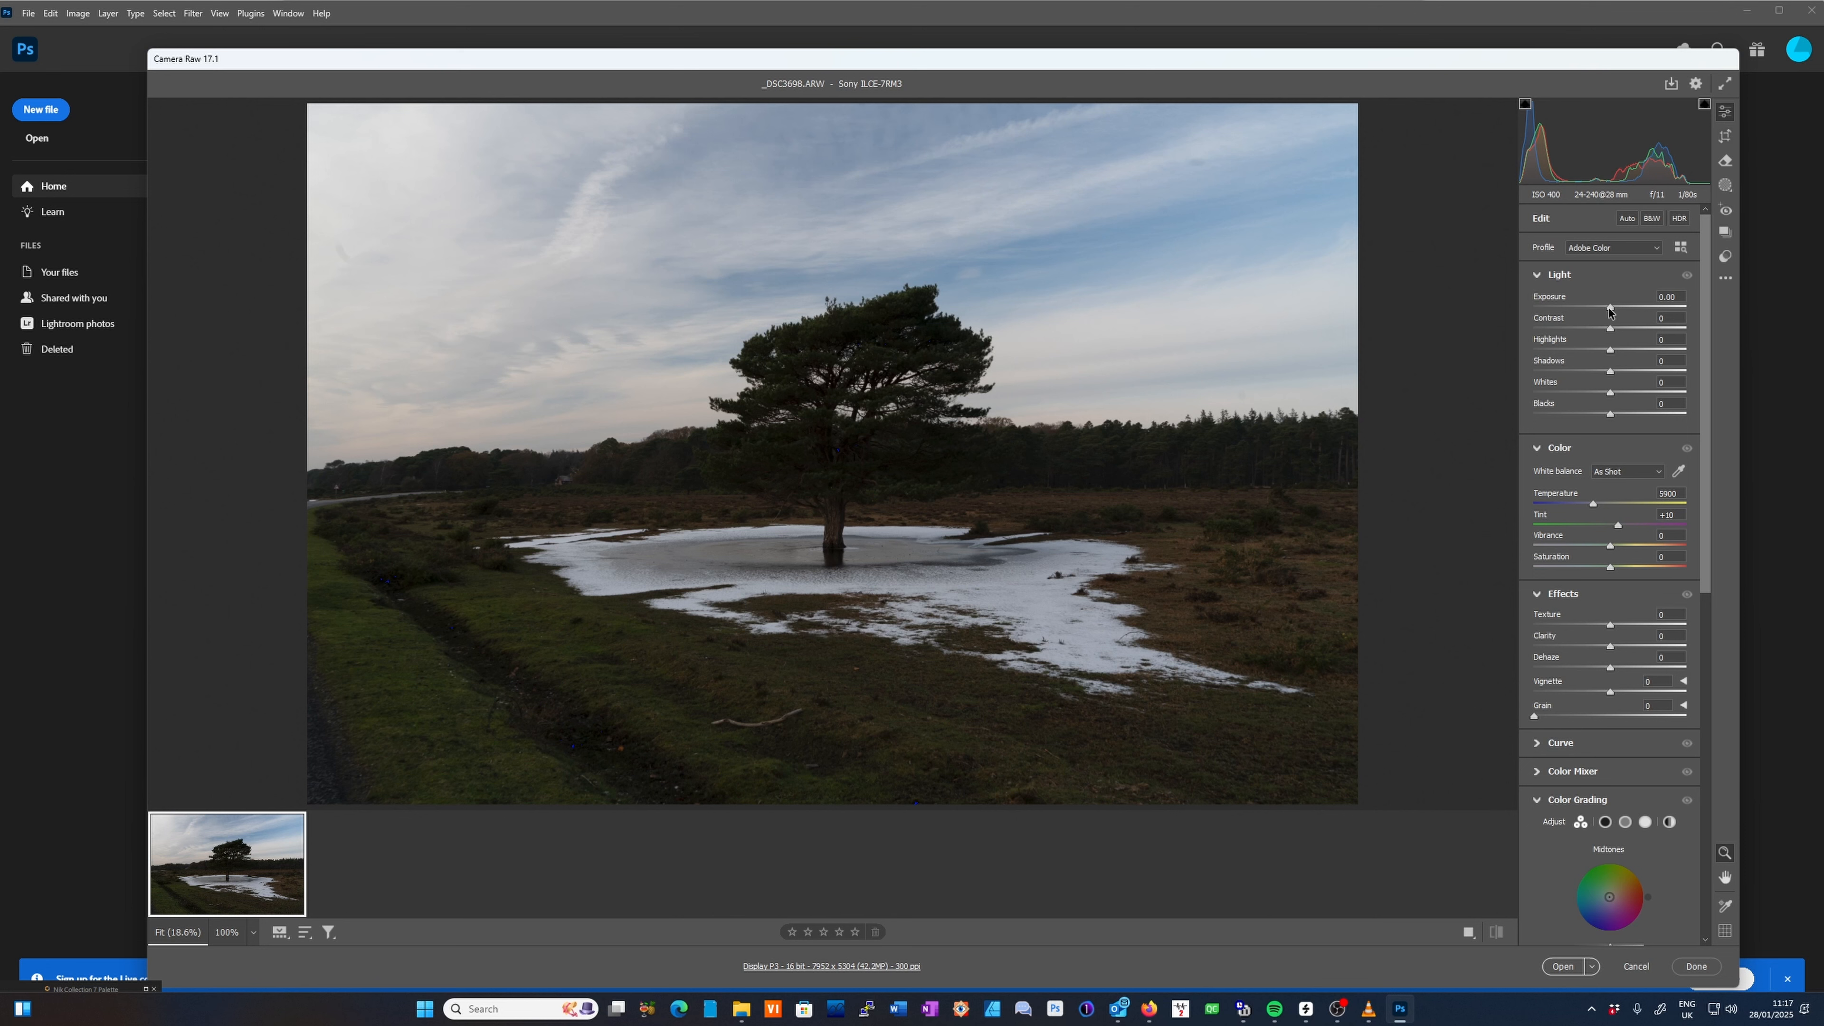
Preview highlight and shadow clipping in the raw photo by pushing the exposure up to +3.15 and down to -4.10.
drag(1610, 310, 1656, 308)
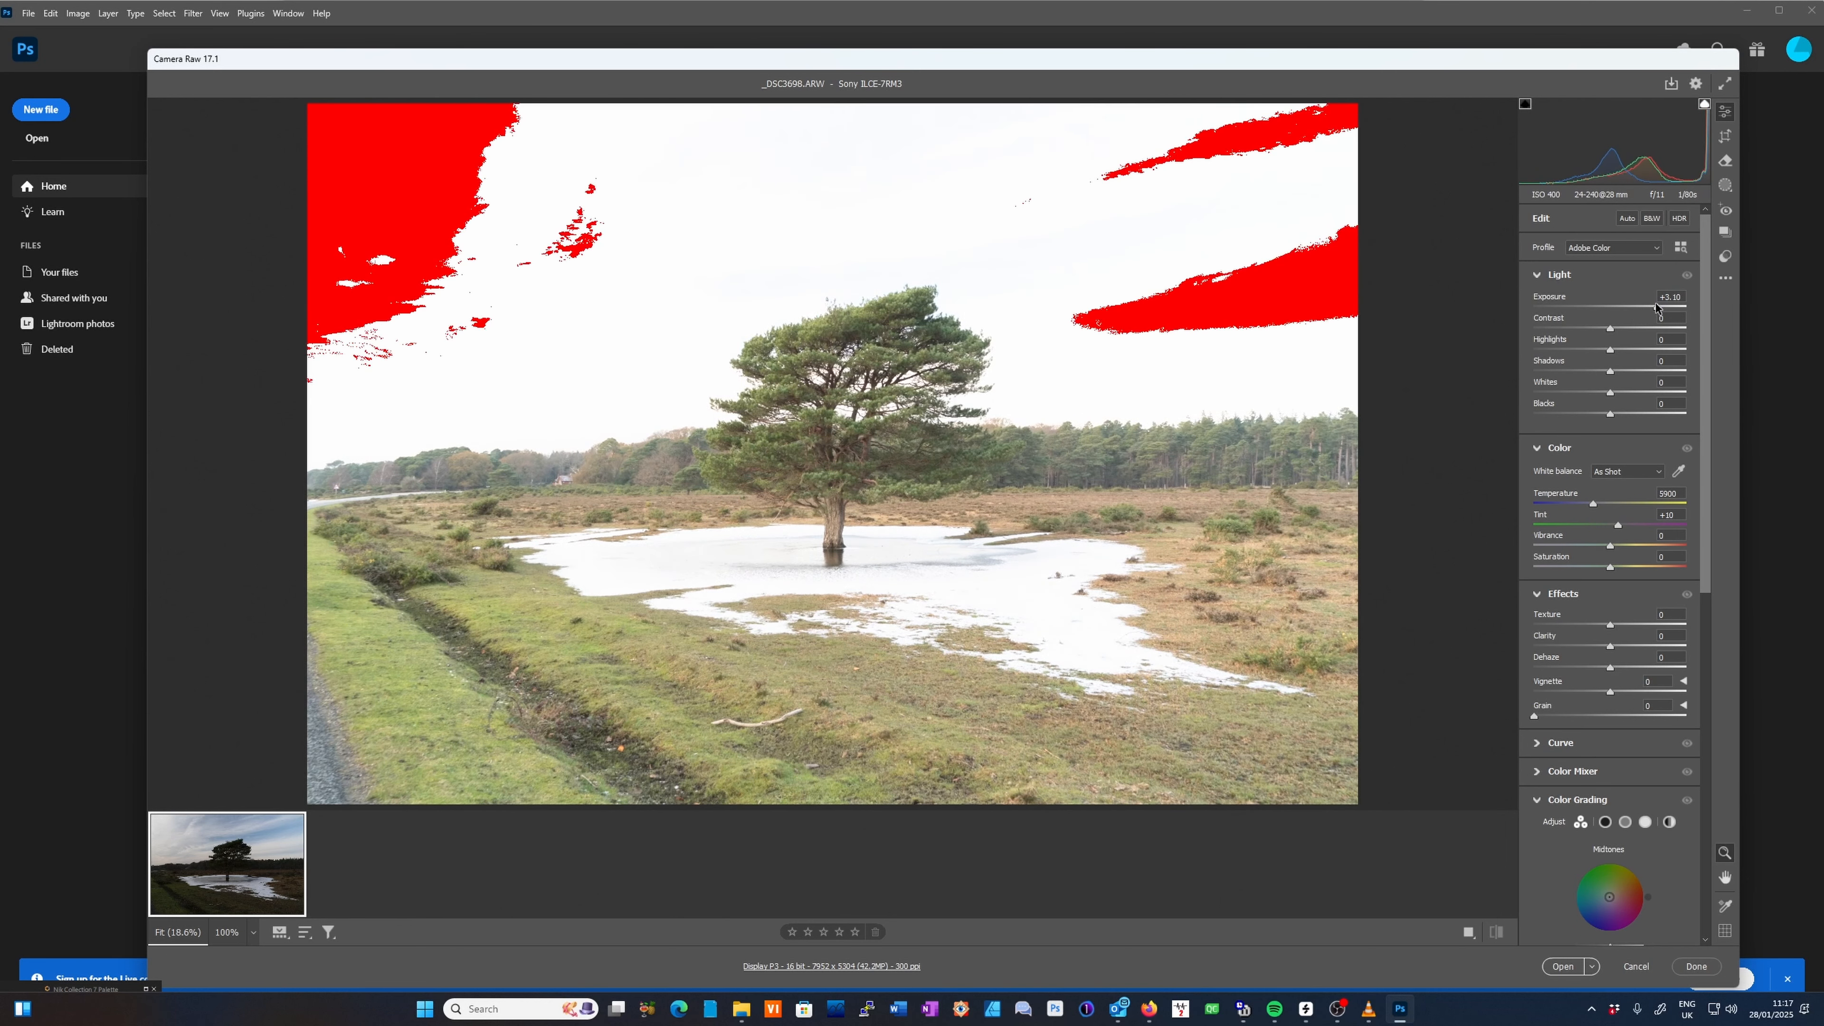
drag(1656, 308, 1657, 306)
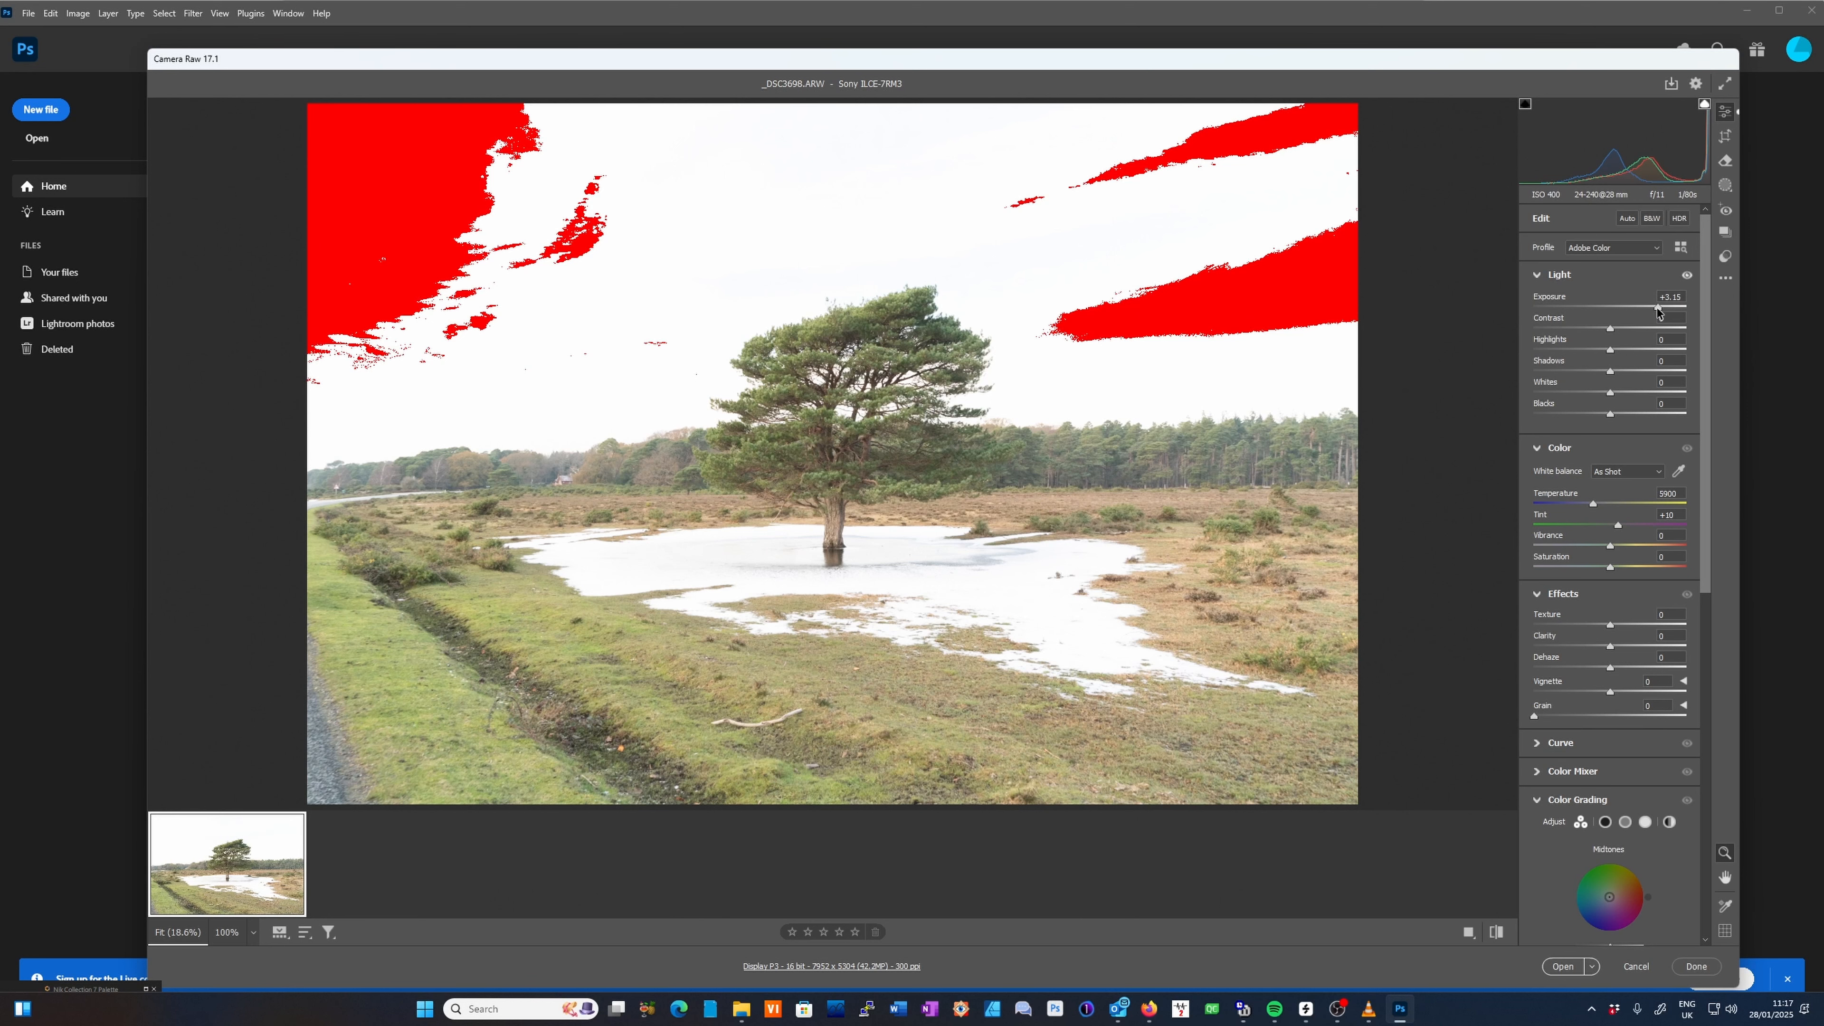
drag(1659, 311, 1548, 309)
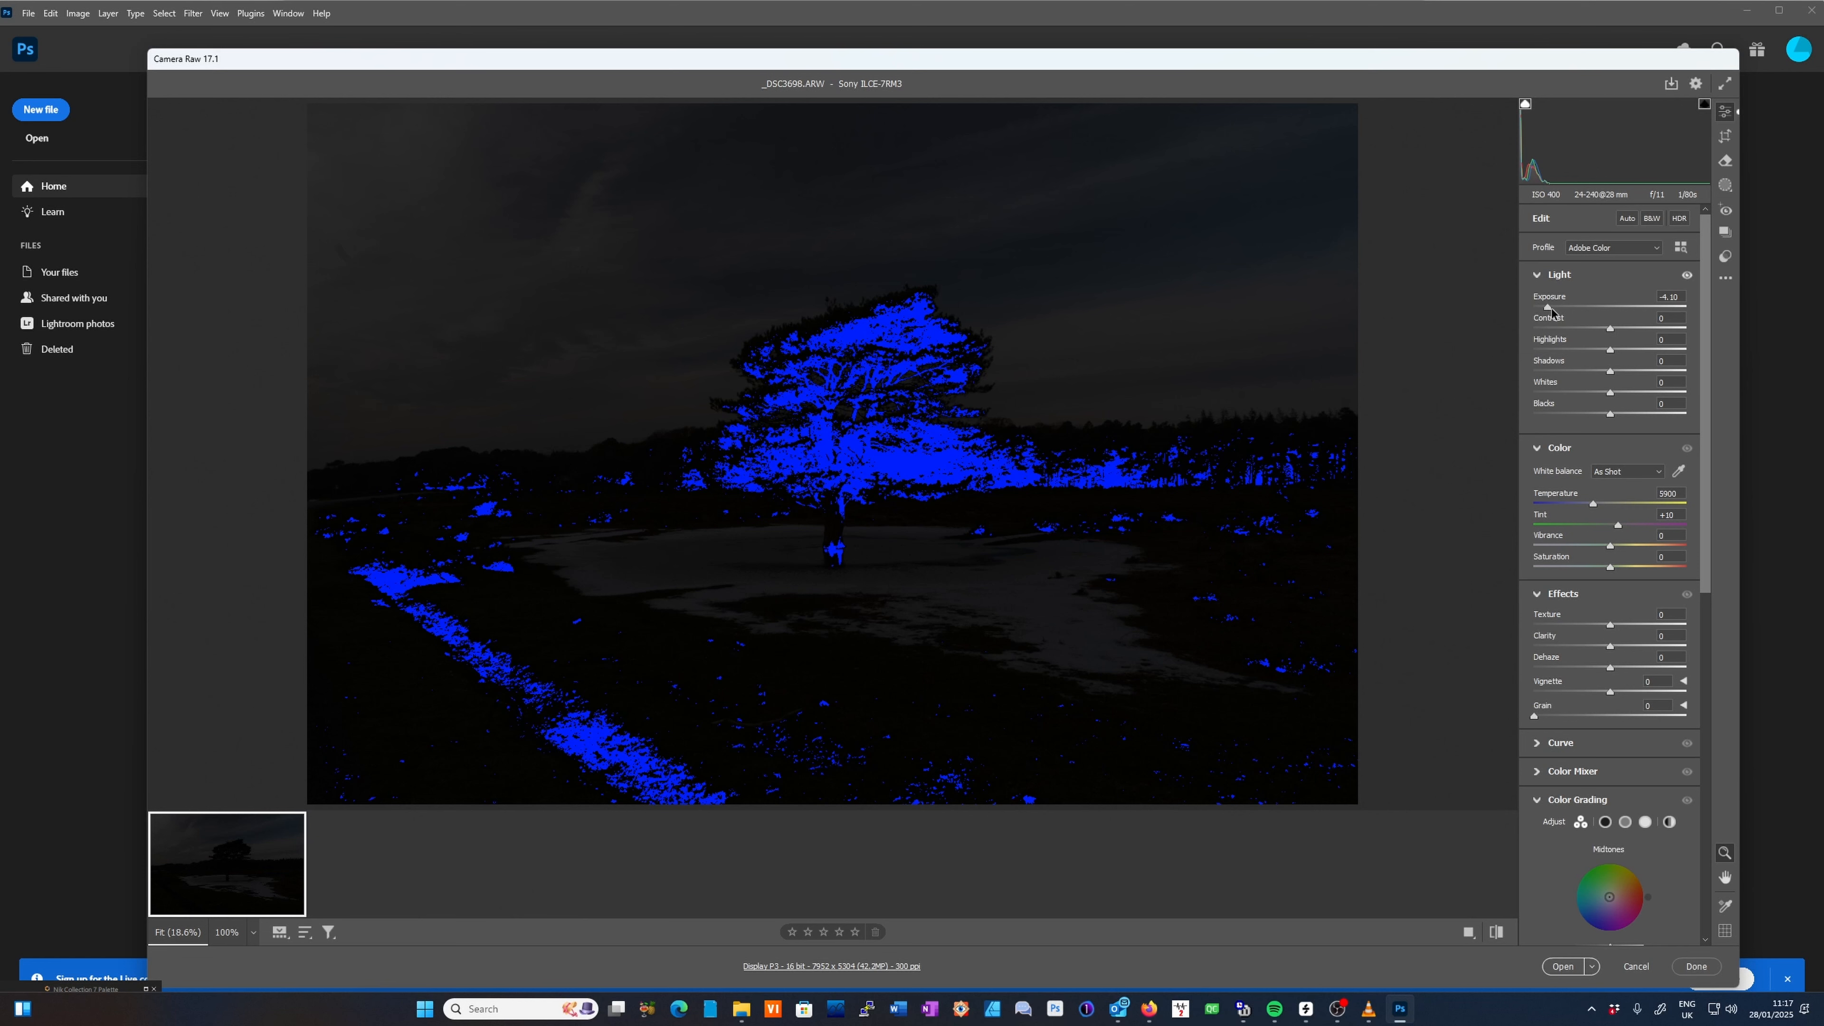
drag(1549, 309, 1612, 314)
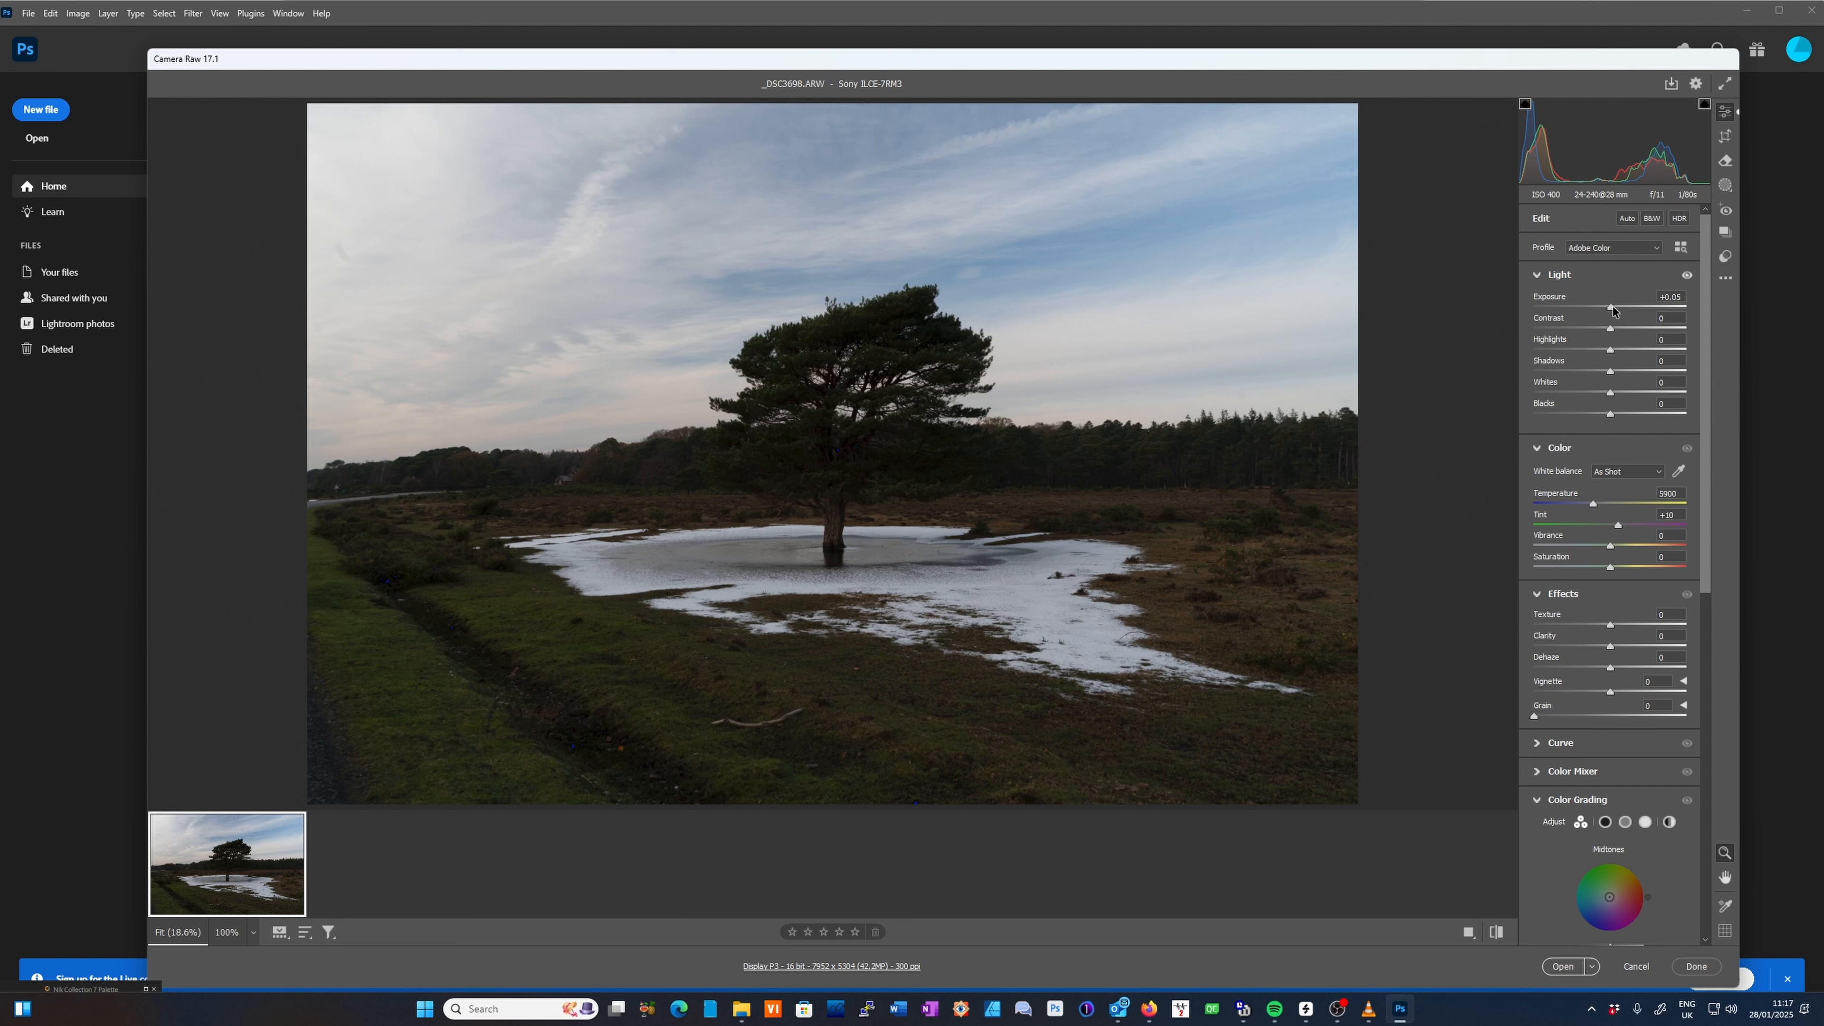
Adjust the raw photo: exposure +1.50, contrast +8, highlights -100, blacks -19, temperature 6900 and saturation +1.
drag(1613, 310, 1635, 310)
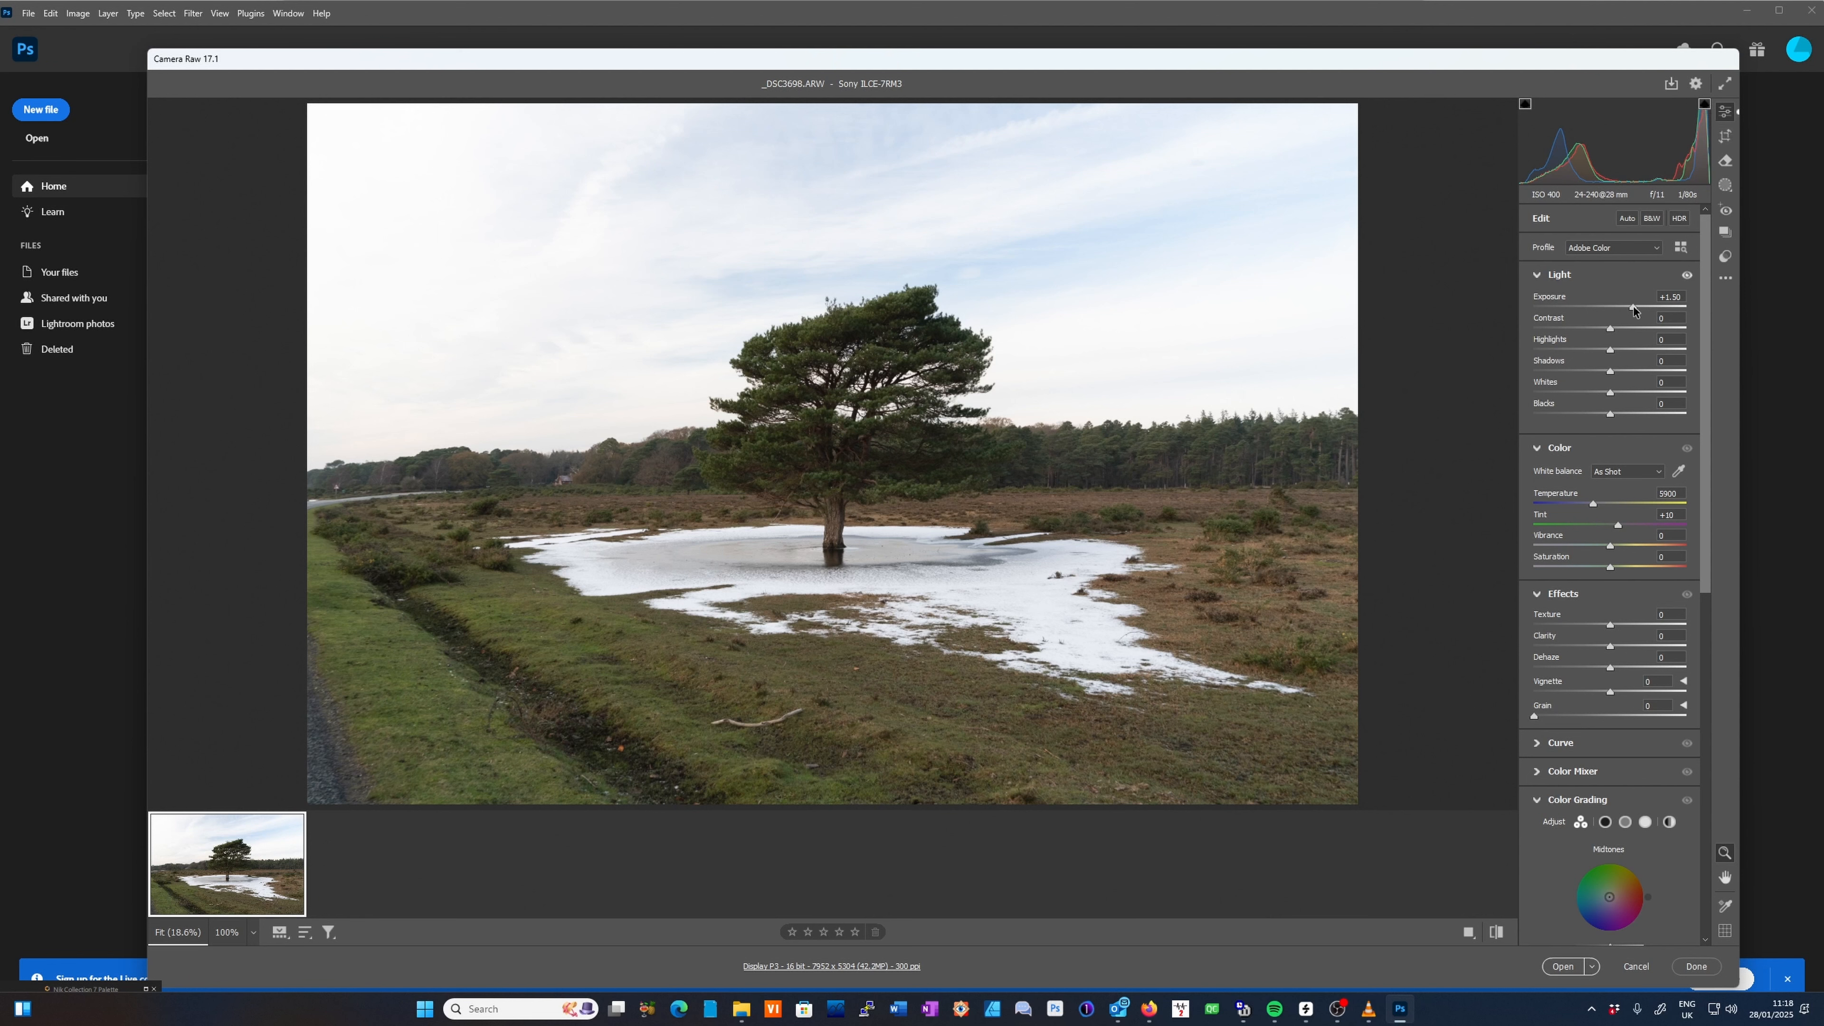
drag(1633, 306, 1633, 303)
drag(1610, 331, 1618, 333)
drag(1609, 413, 1599, 409)
drag(1591, 503, 1604, 504)
drag(1592, 343, 1516, 363)
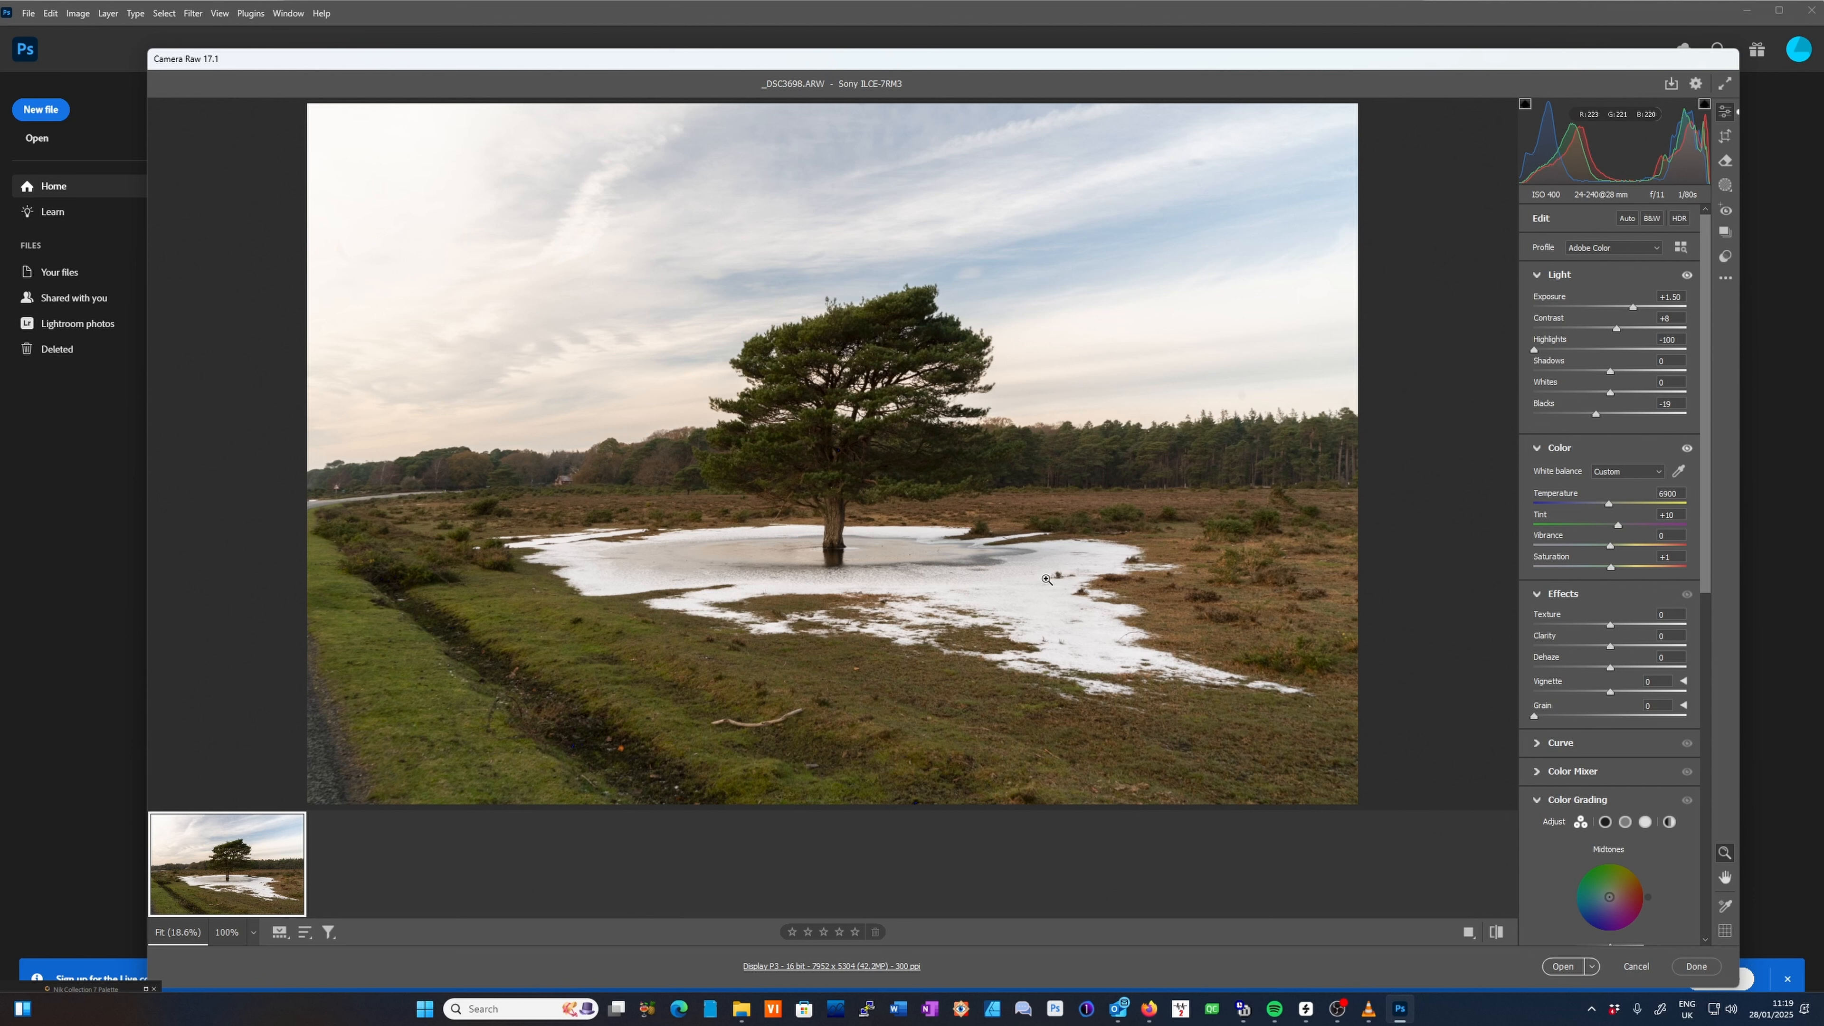
Set clarity to +7 while checking the tree at full size, and raise contrast to +11.
scroll(1657, 541, down, 5)
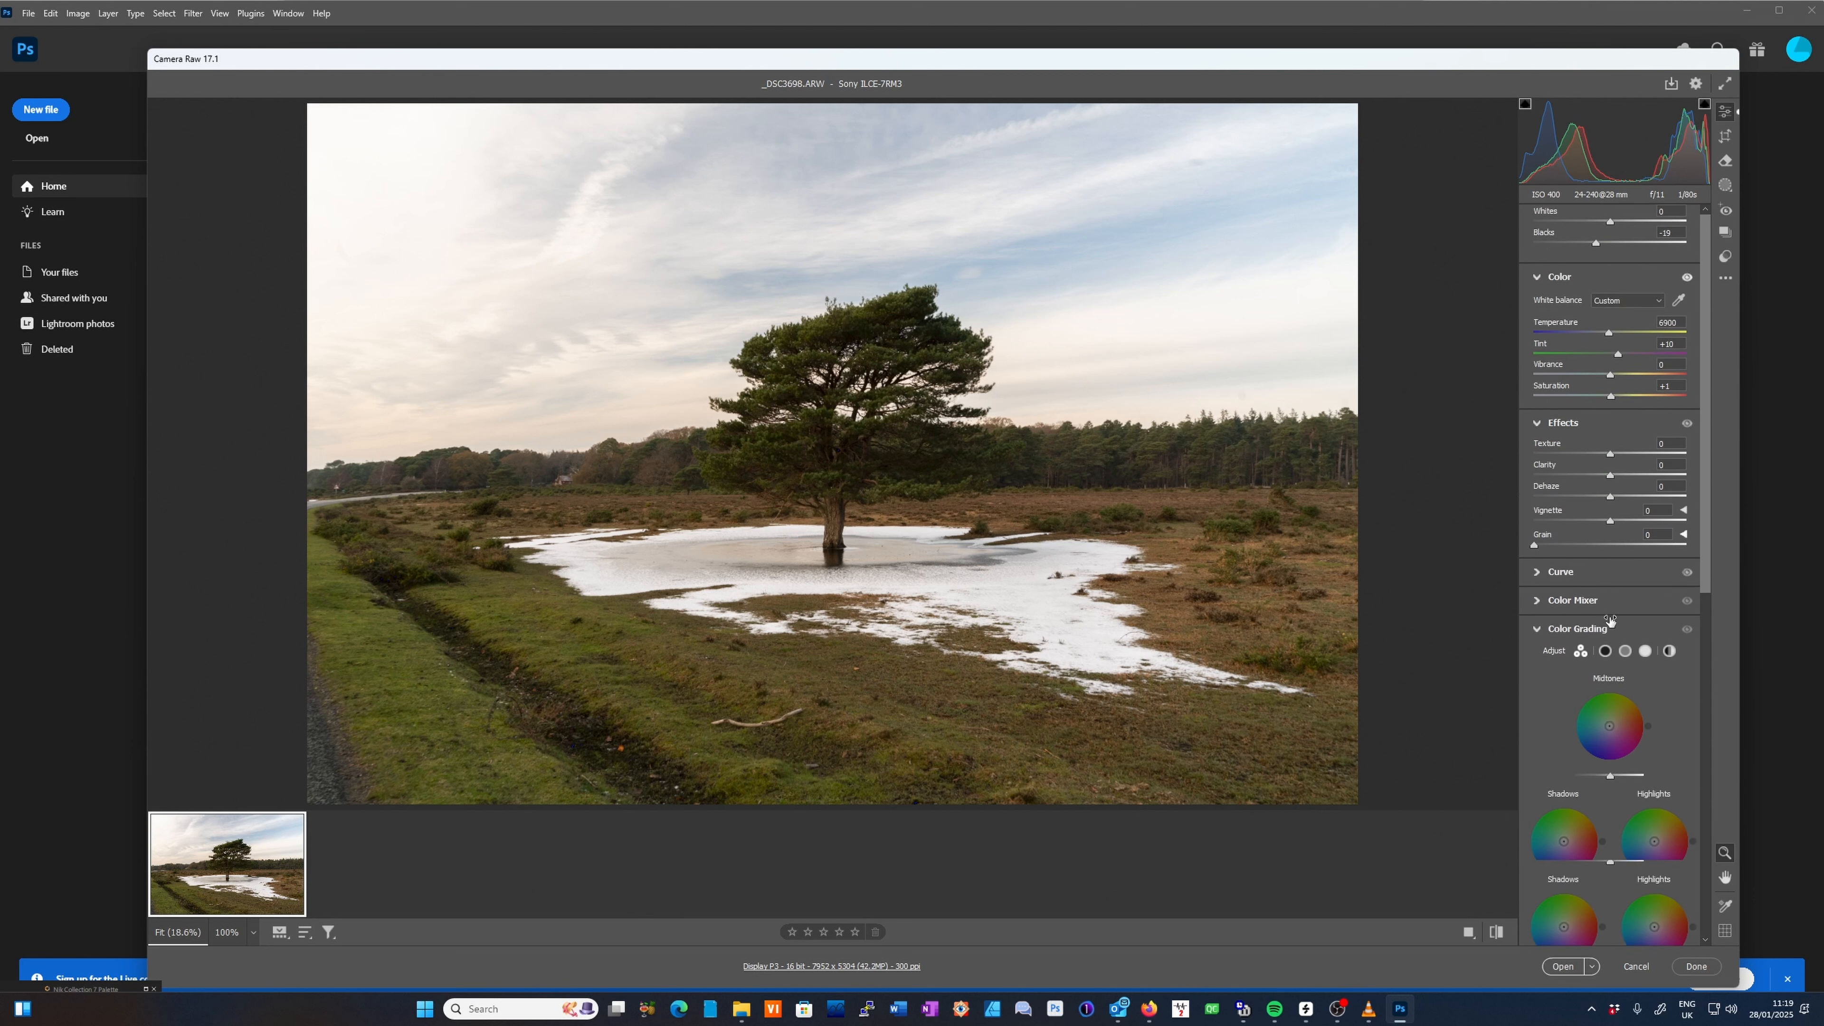
scroll(1609, 615, up, 2)
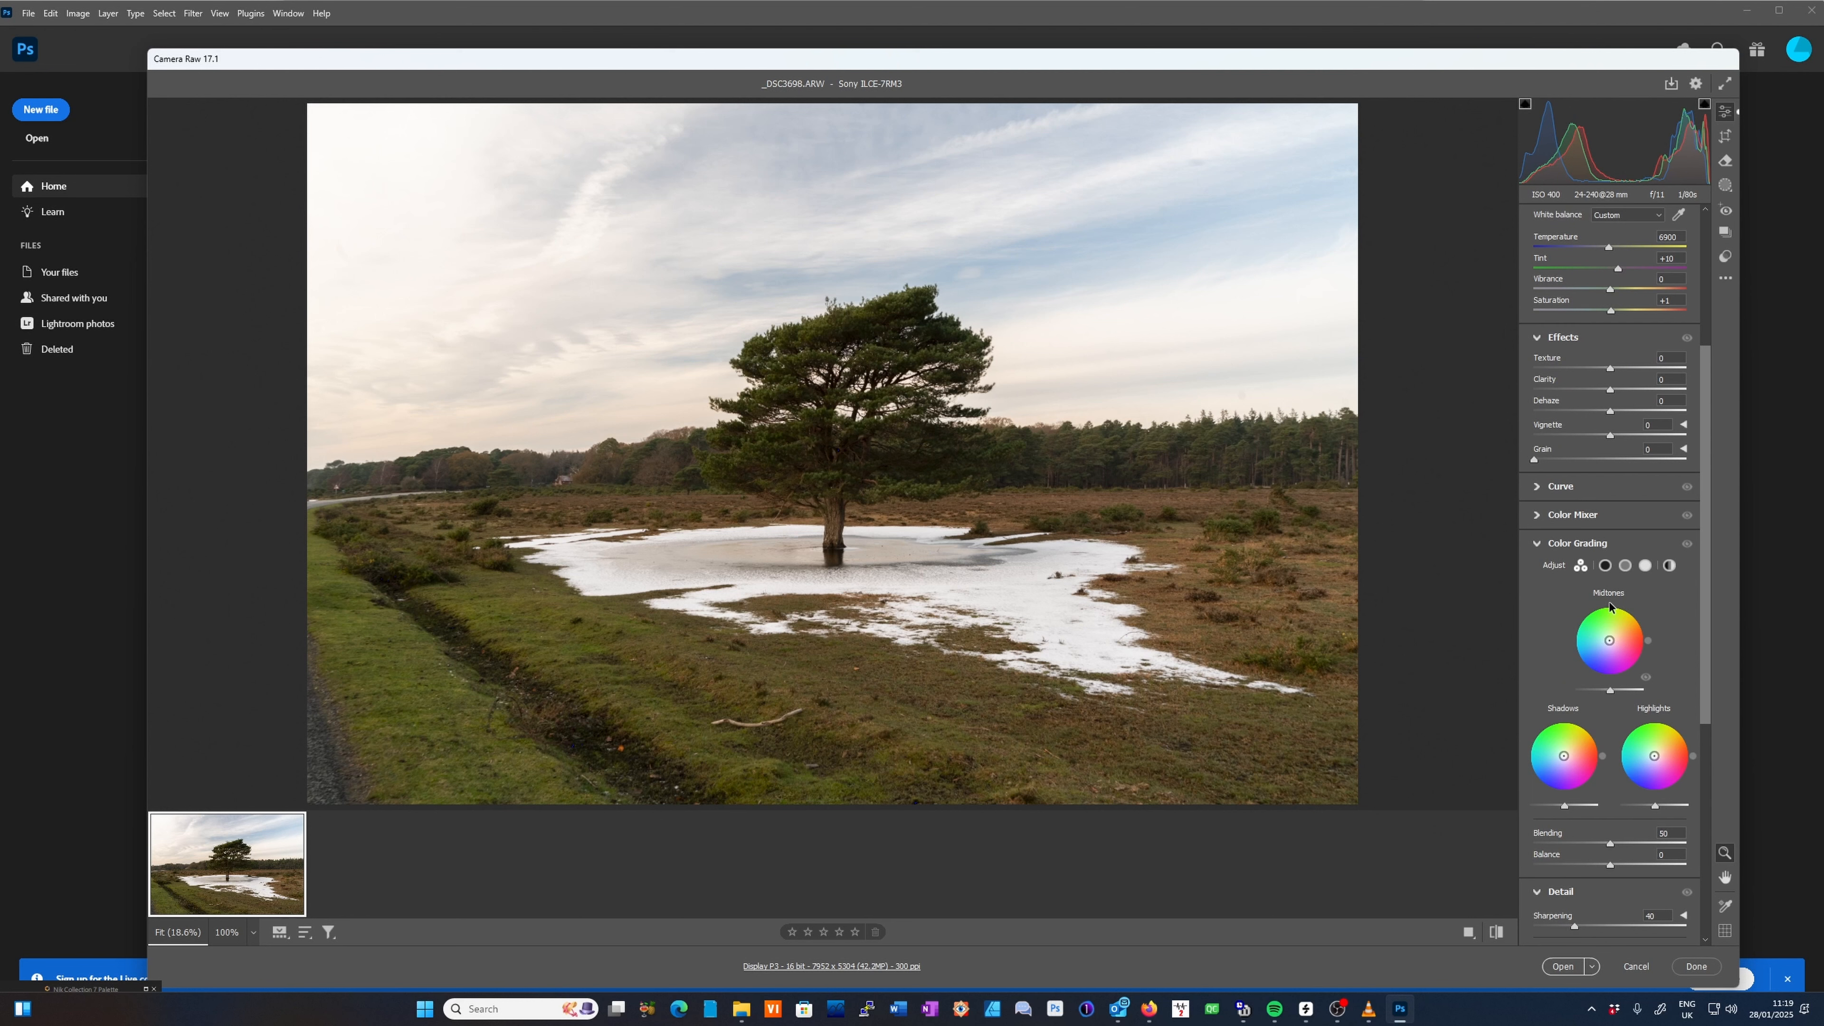
scroll(1611, 455, down, 5)
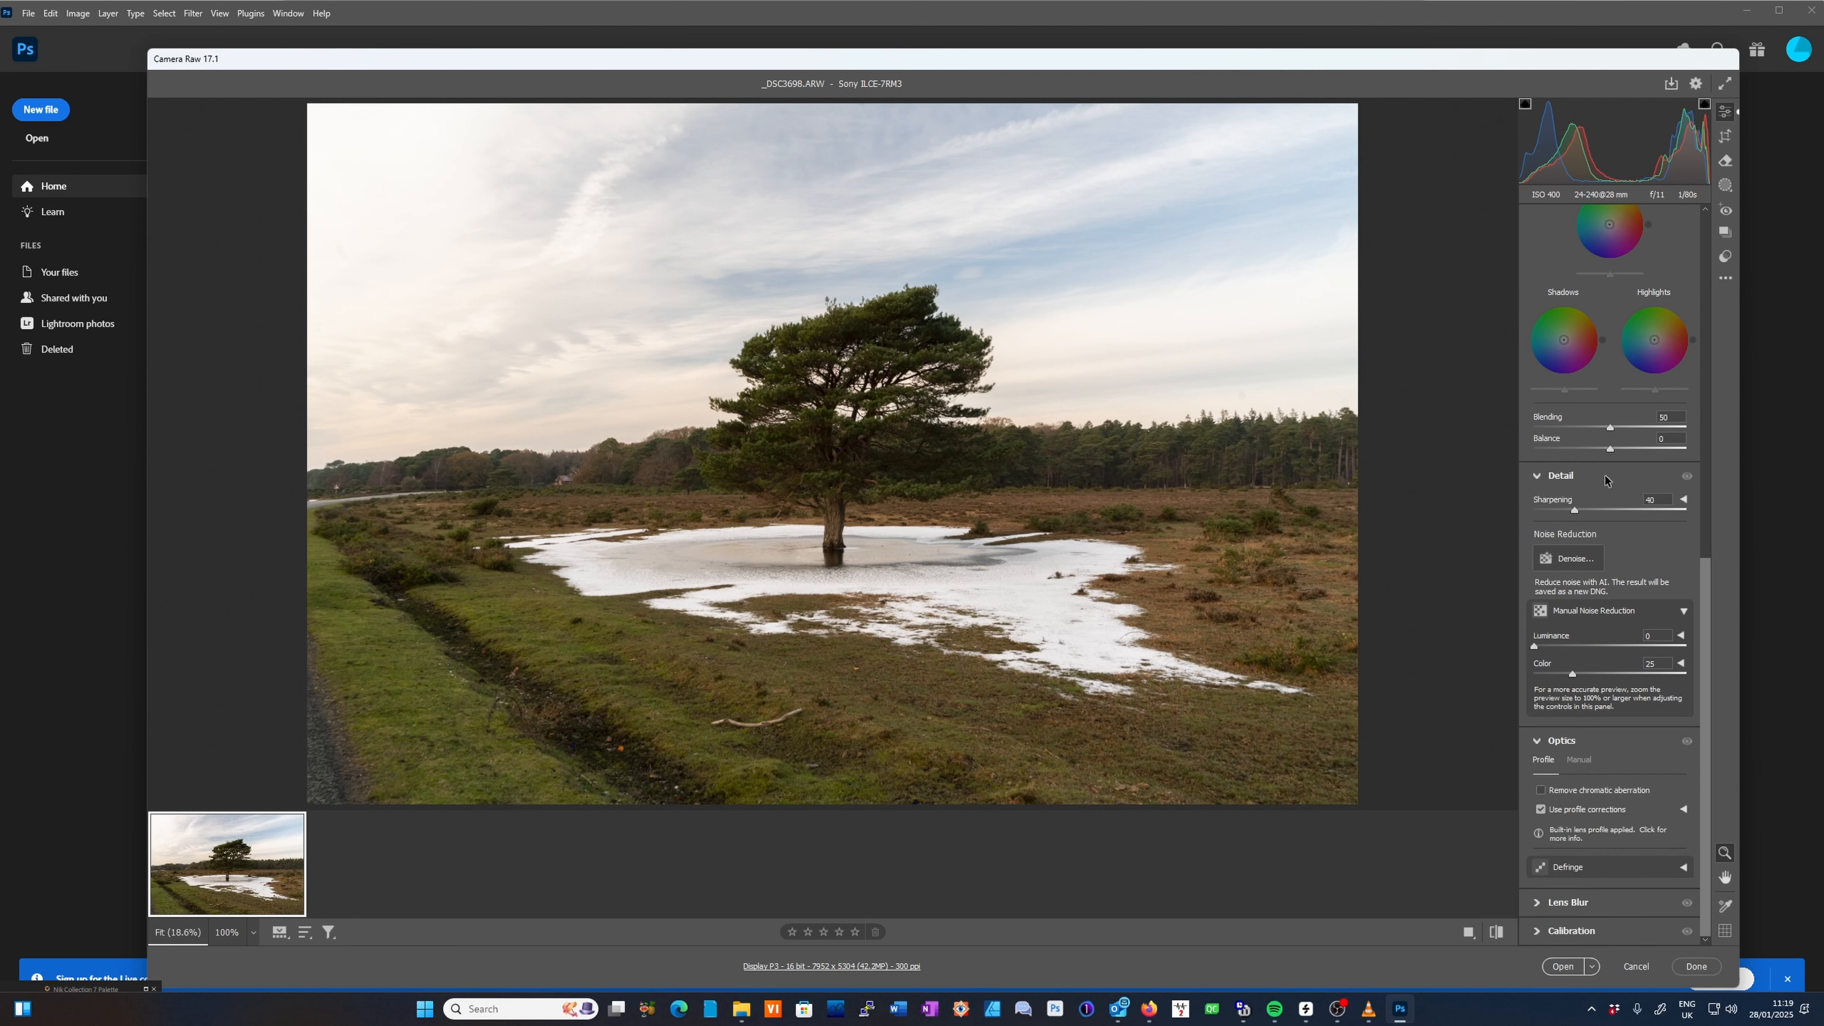
scroll(1609, 432, up, 3)
scroll(1609, 429, up, 2)
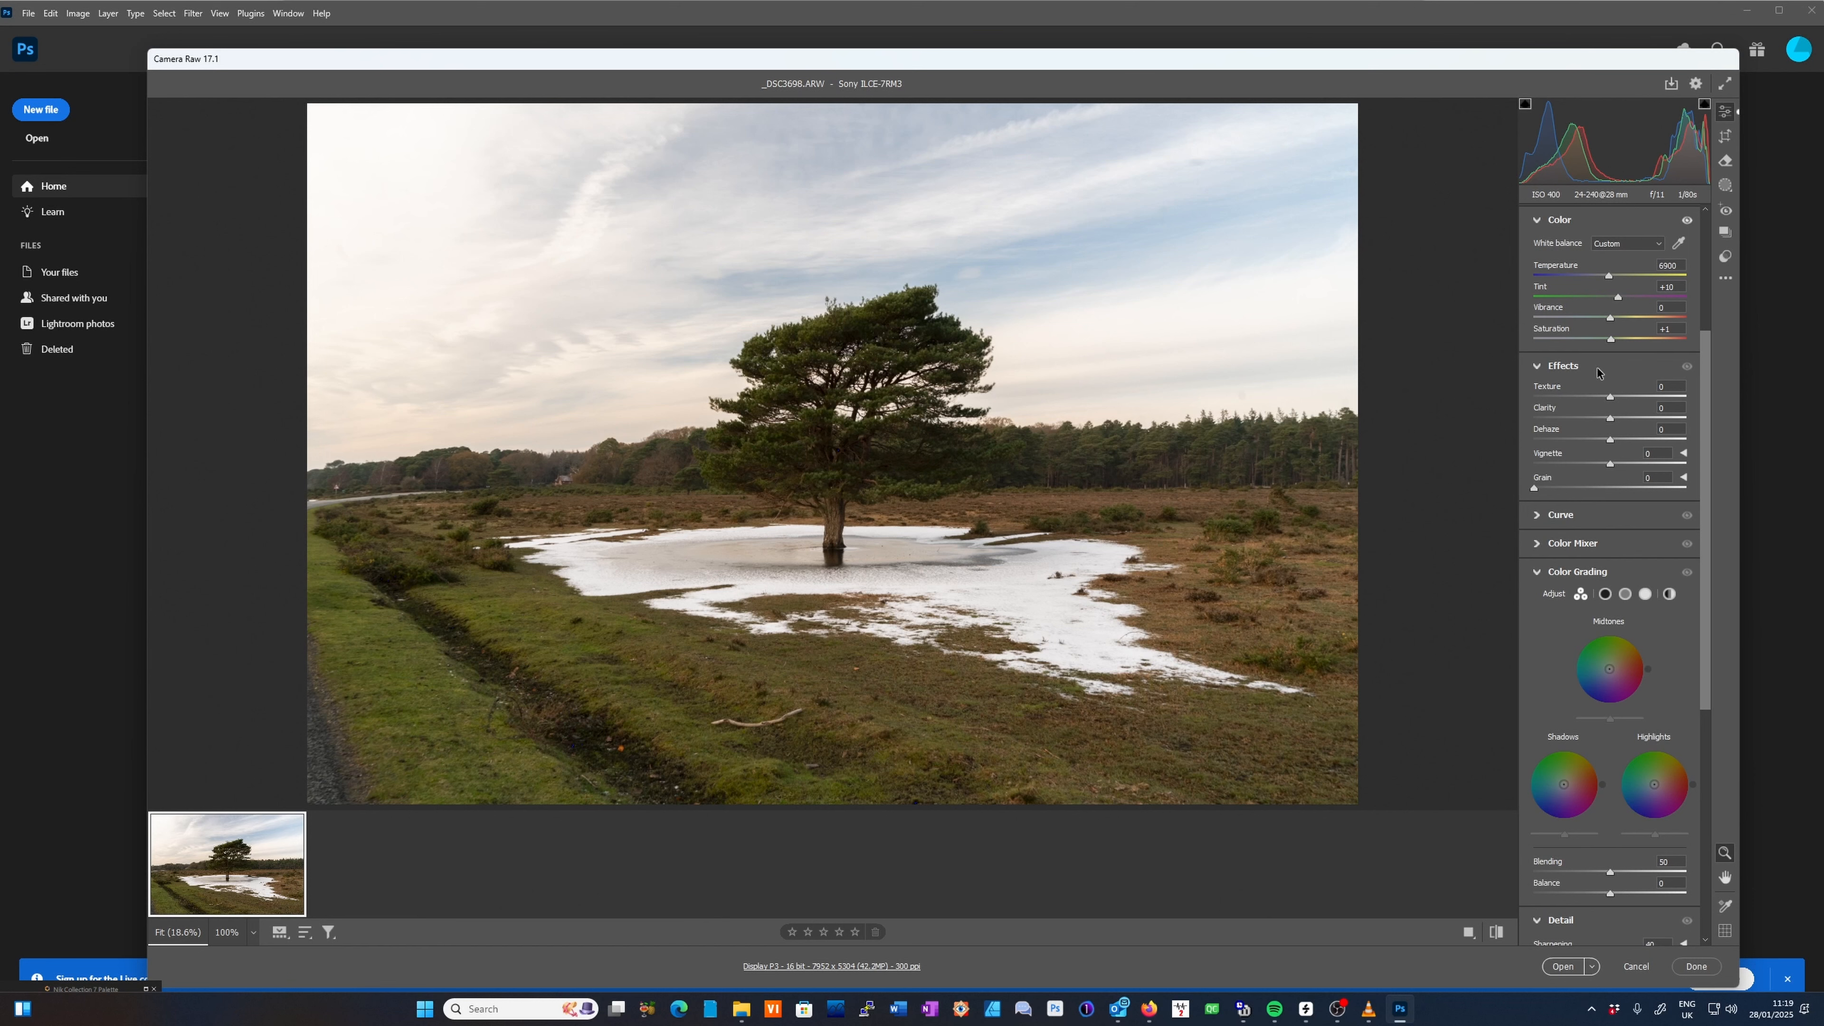
click(979, 384)
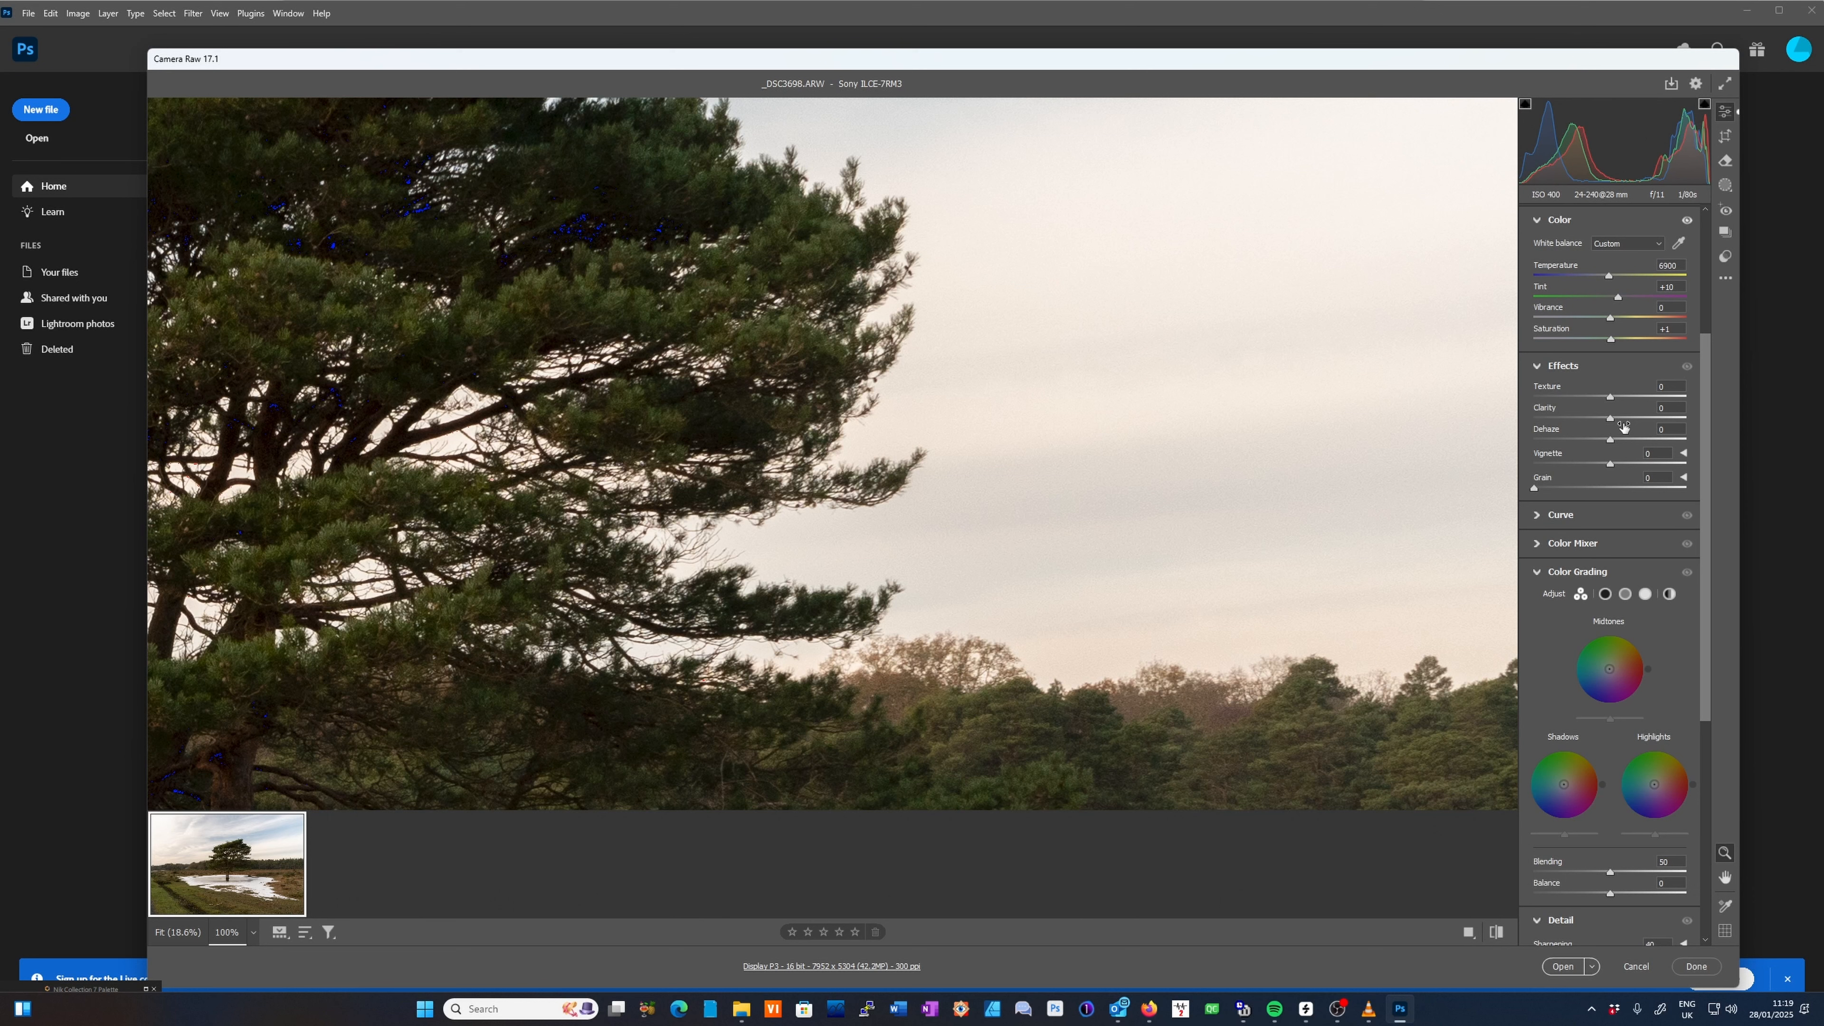
drag(1610, 416, 1617, 418)
drag(1619, 424, 1609, 424)
click(1031, 568)
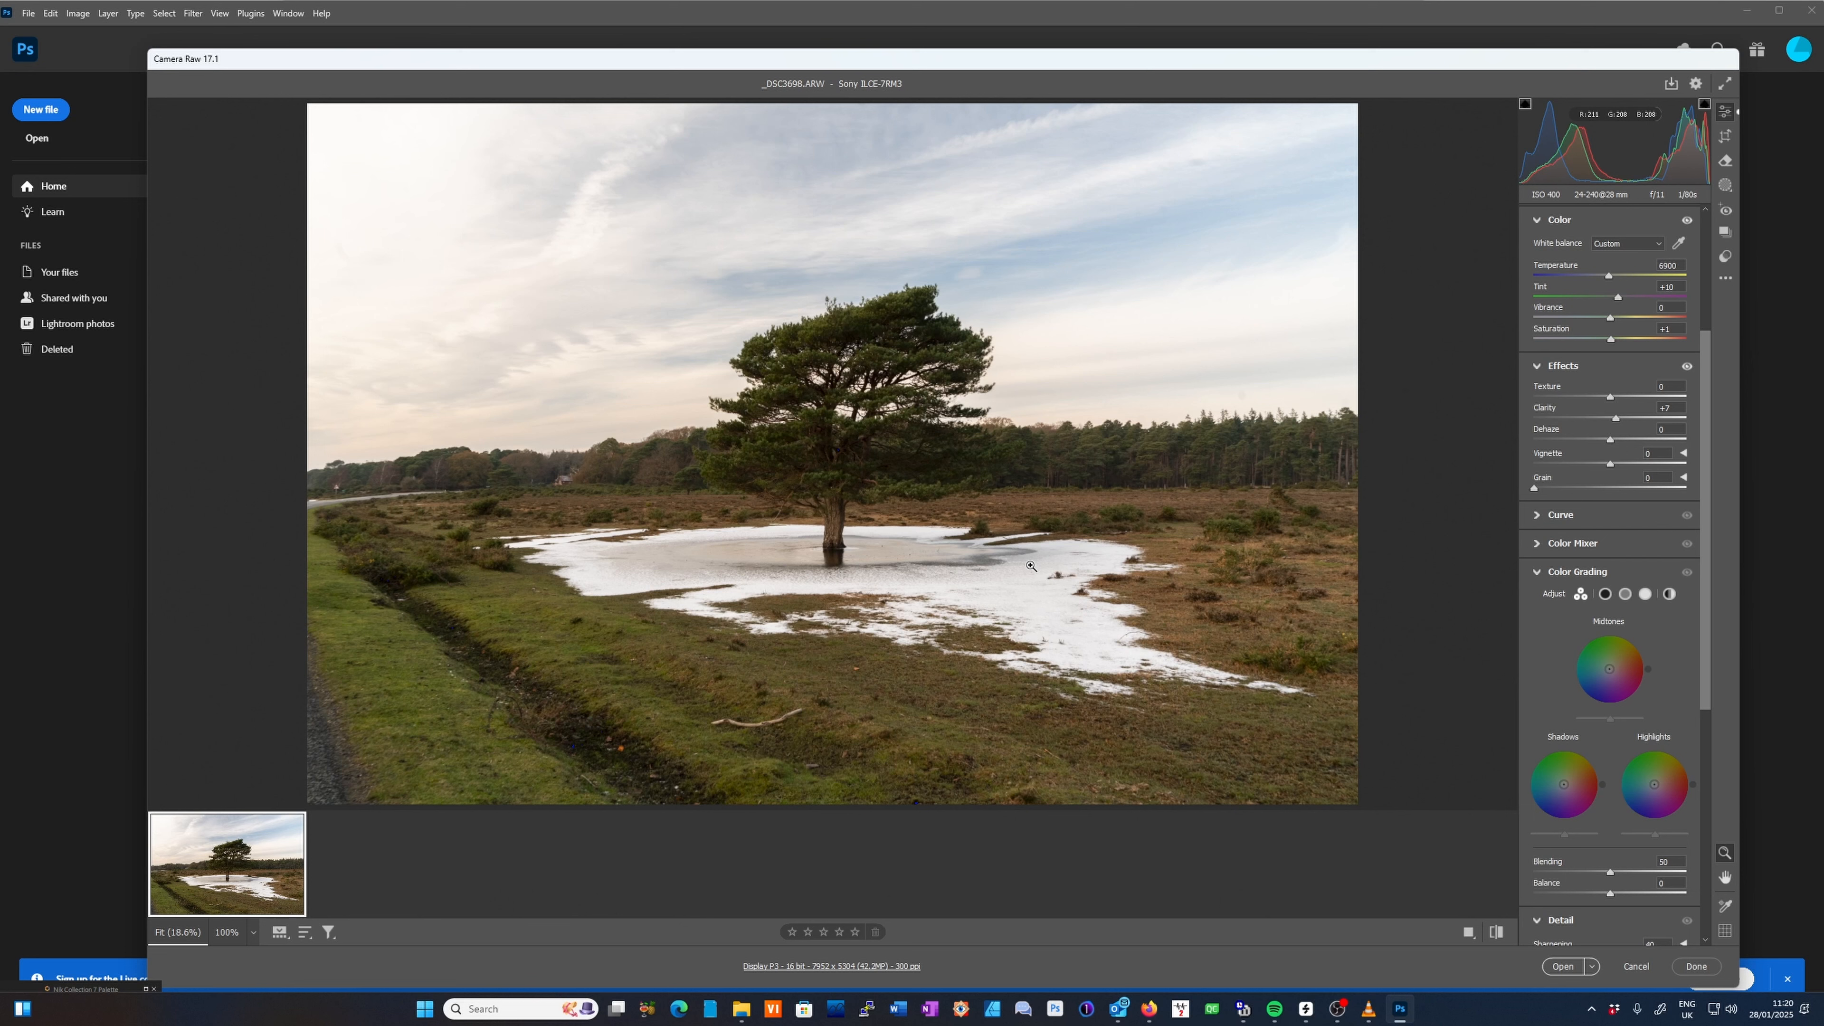
scroll(1622, 489, up, 3)
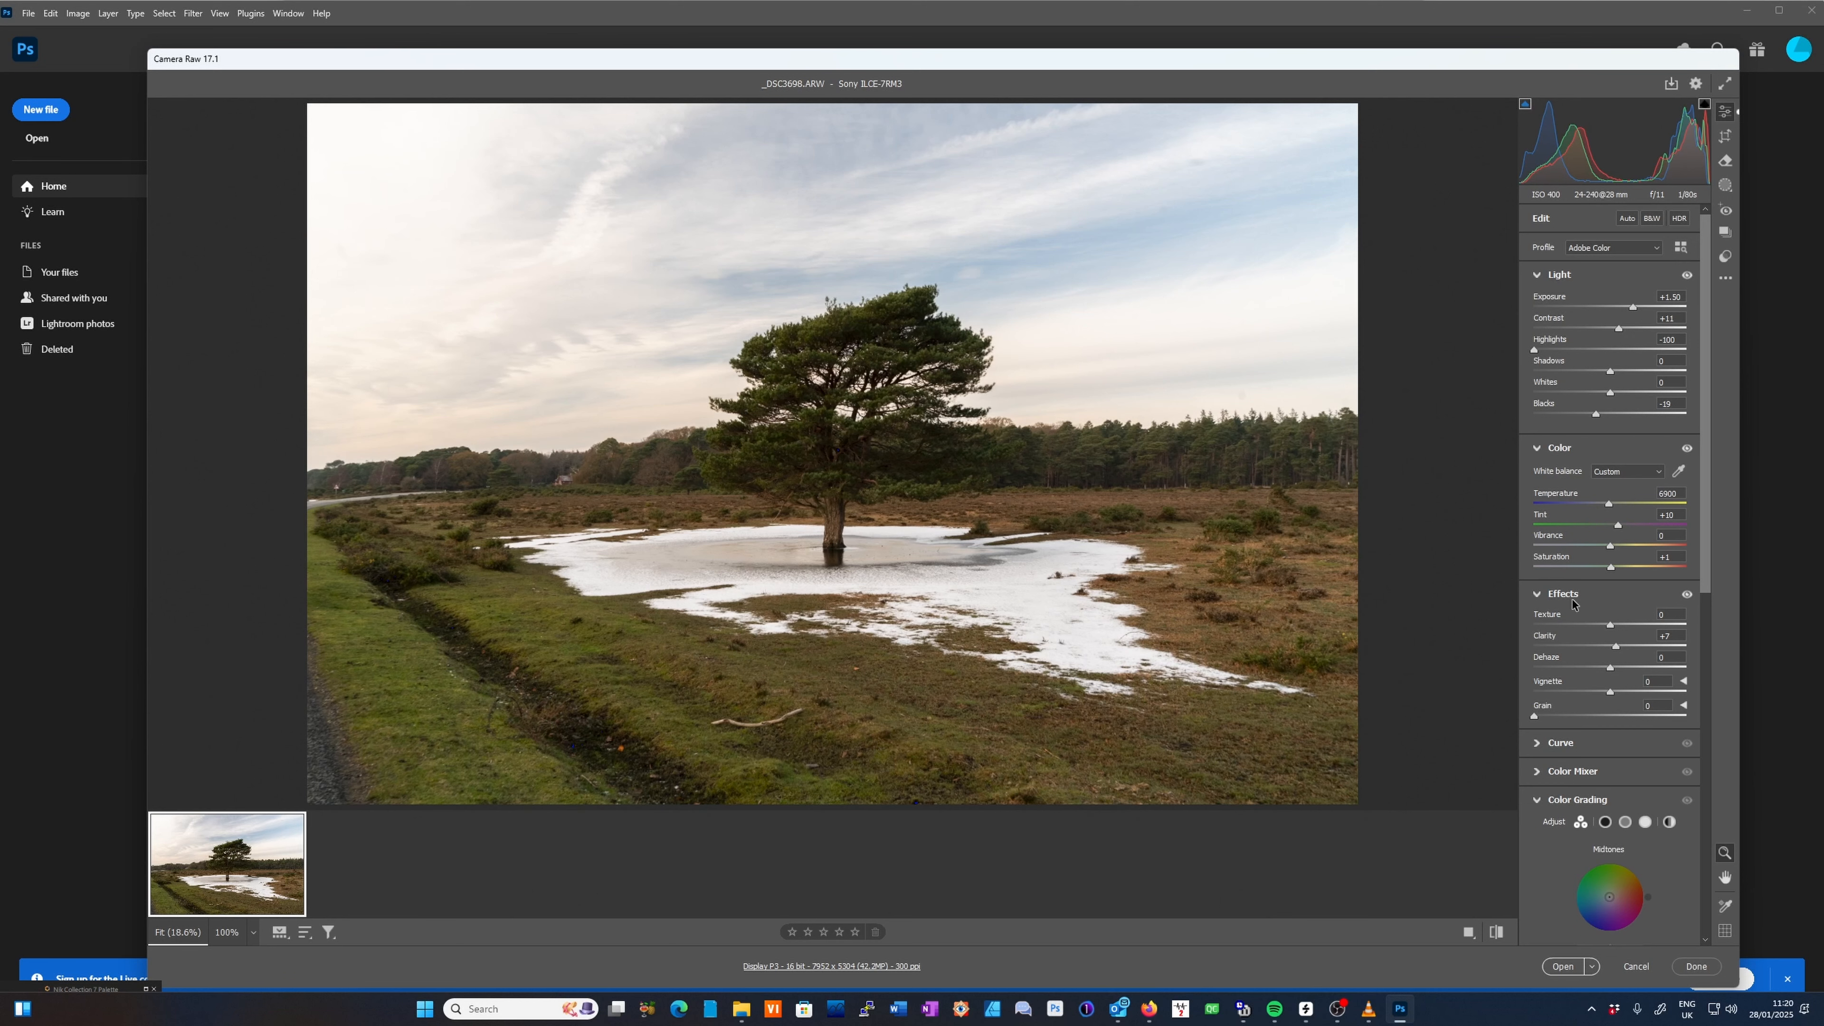
Open the developed raw photo in Photoshop and make an automatic selection of the sky.
click(1563, 967)
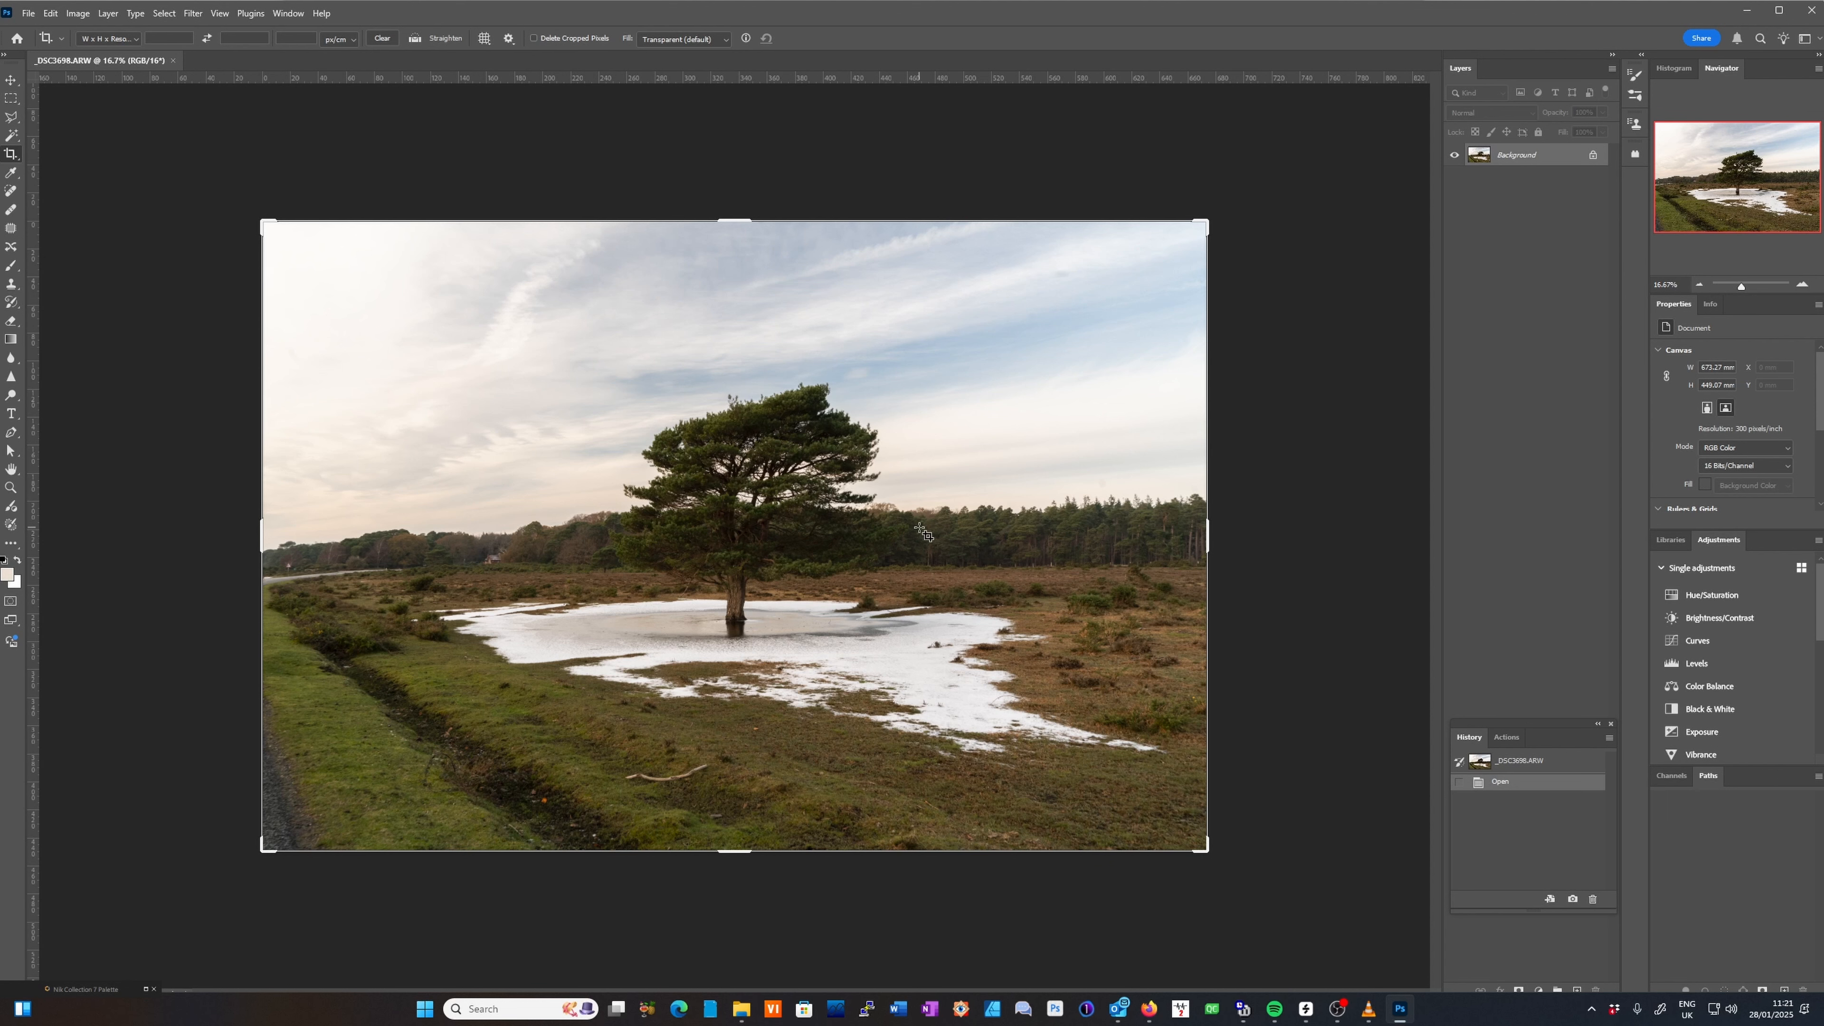
click(11, 79)
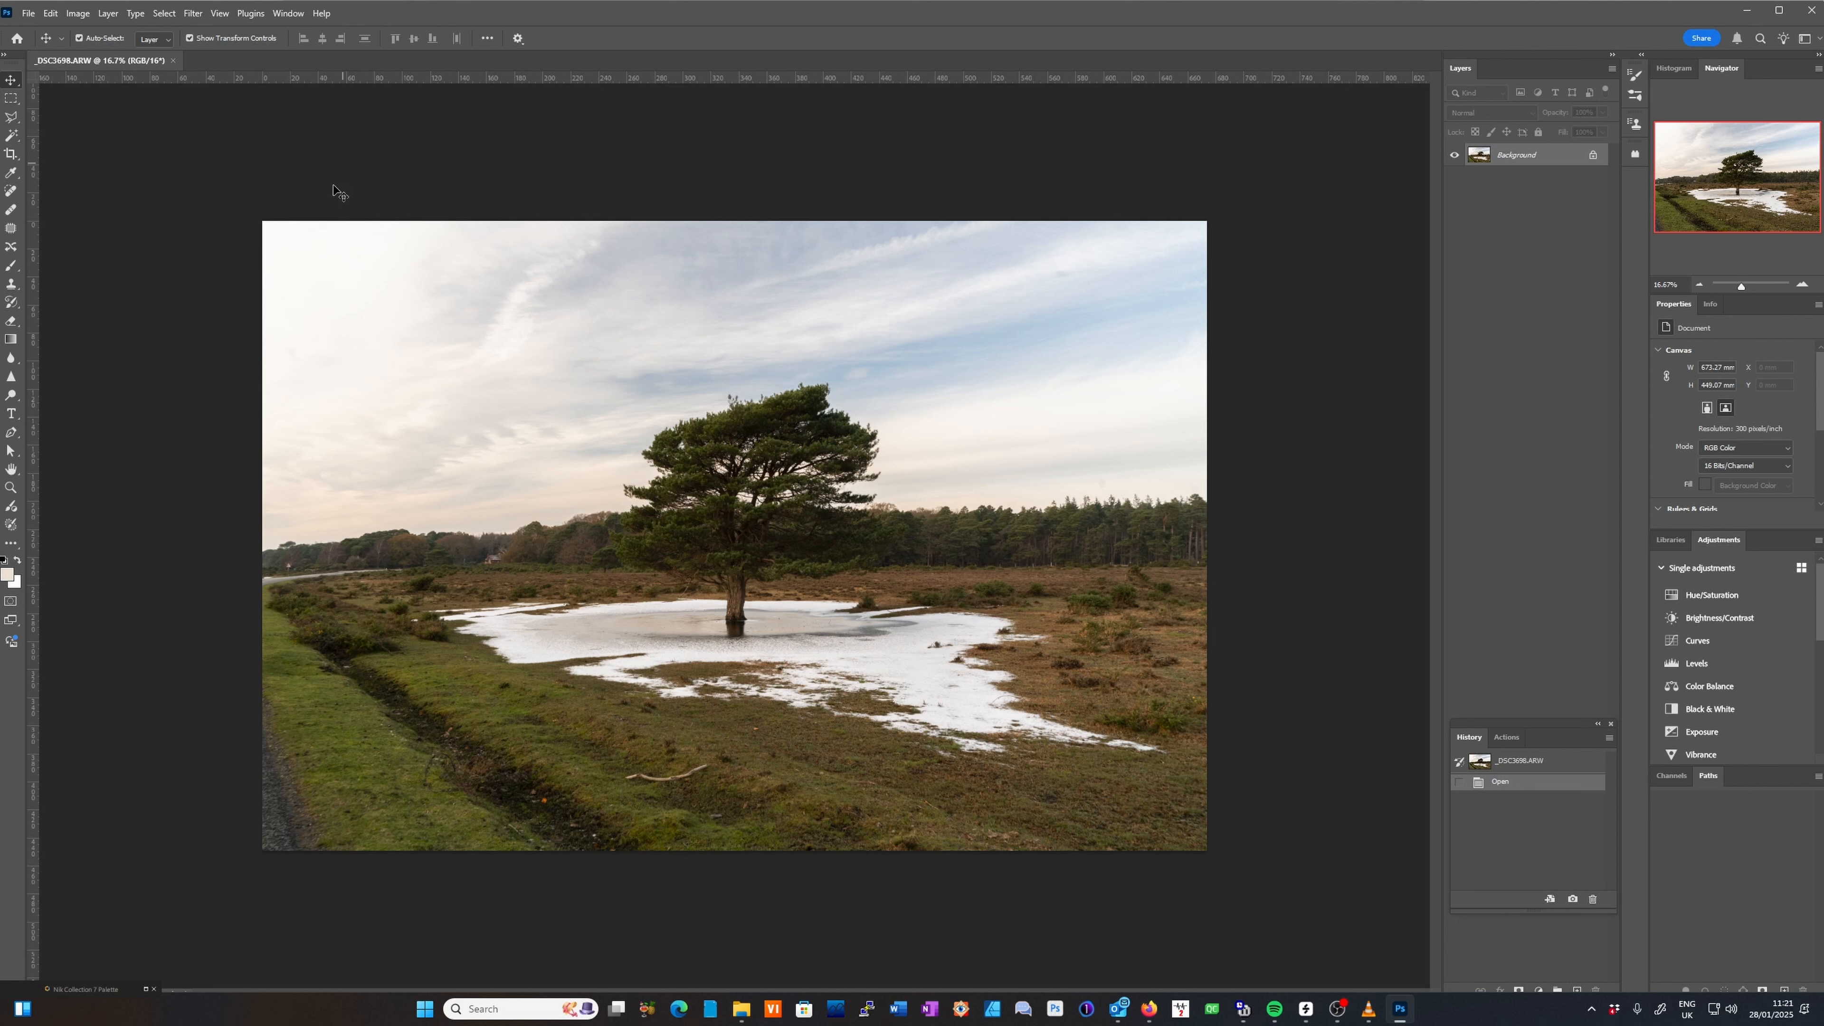
click(164, 14)
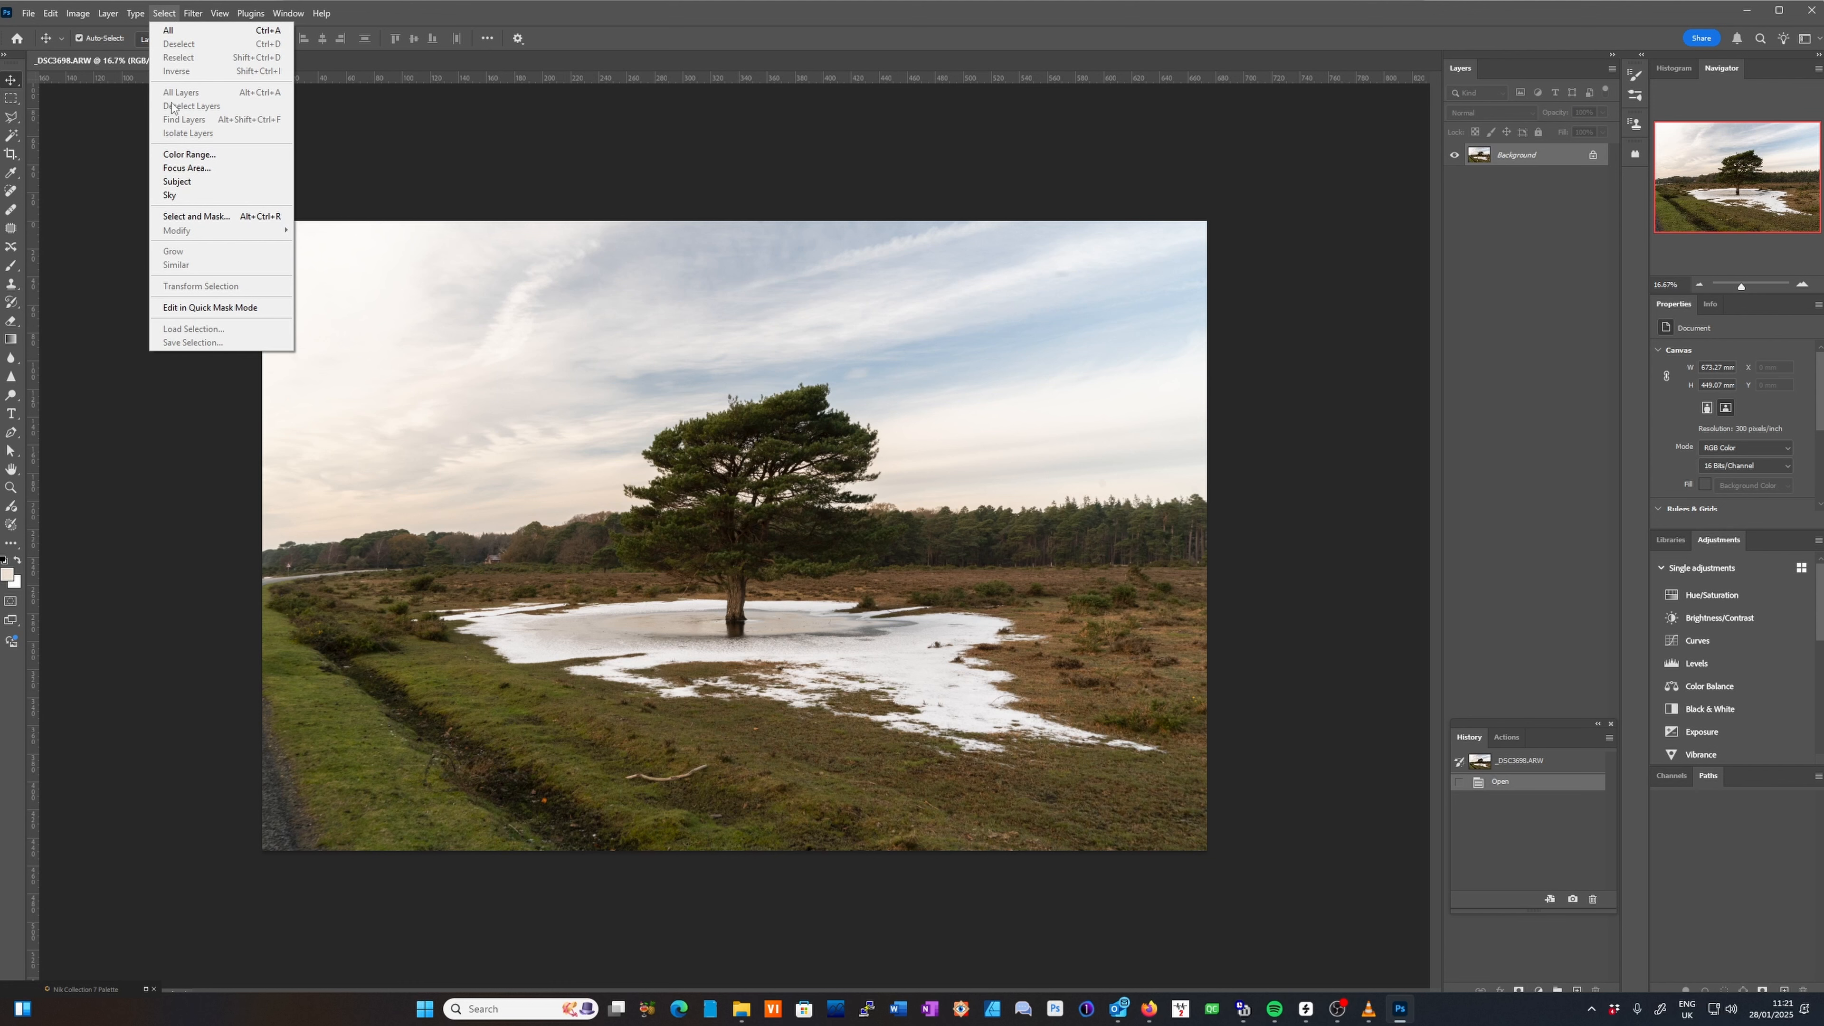
click(172, 198)
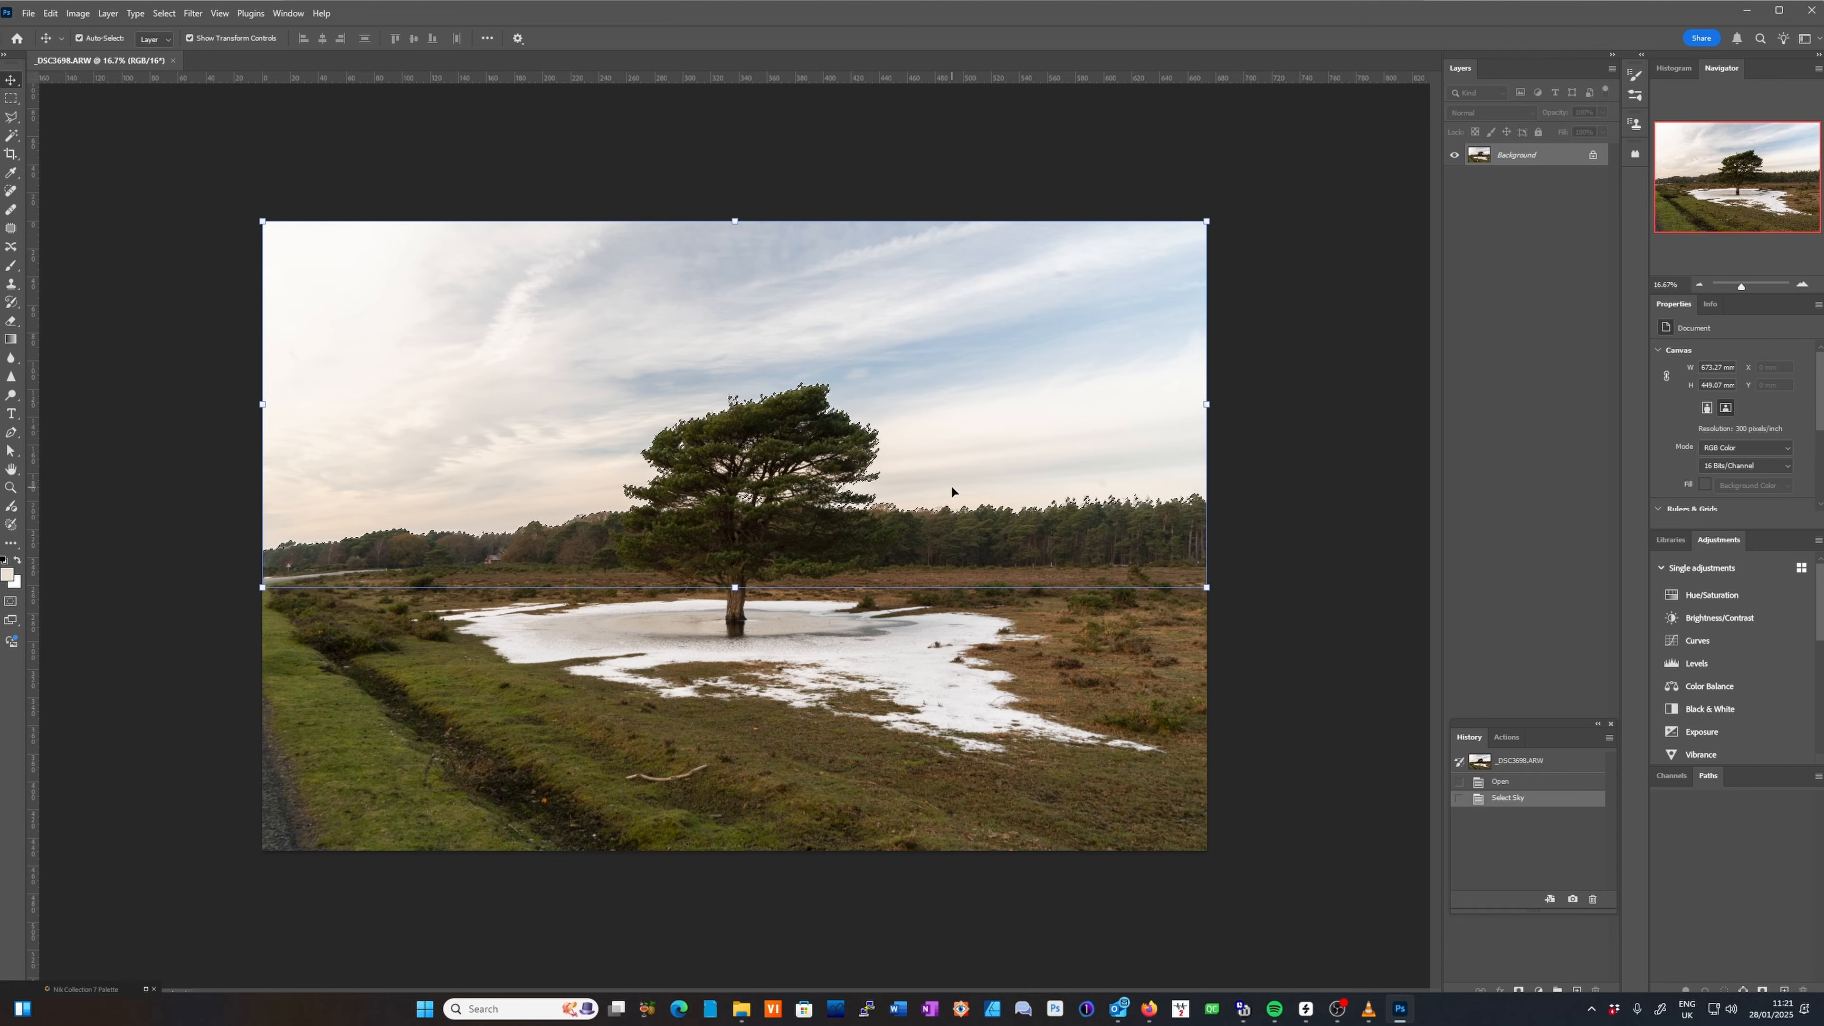
Inspect the sky selection around the tree and set the Magic Wand to select non-contiguous areas.
scroll(973, 531, up, 1)
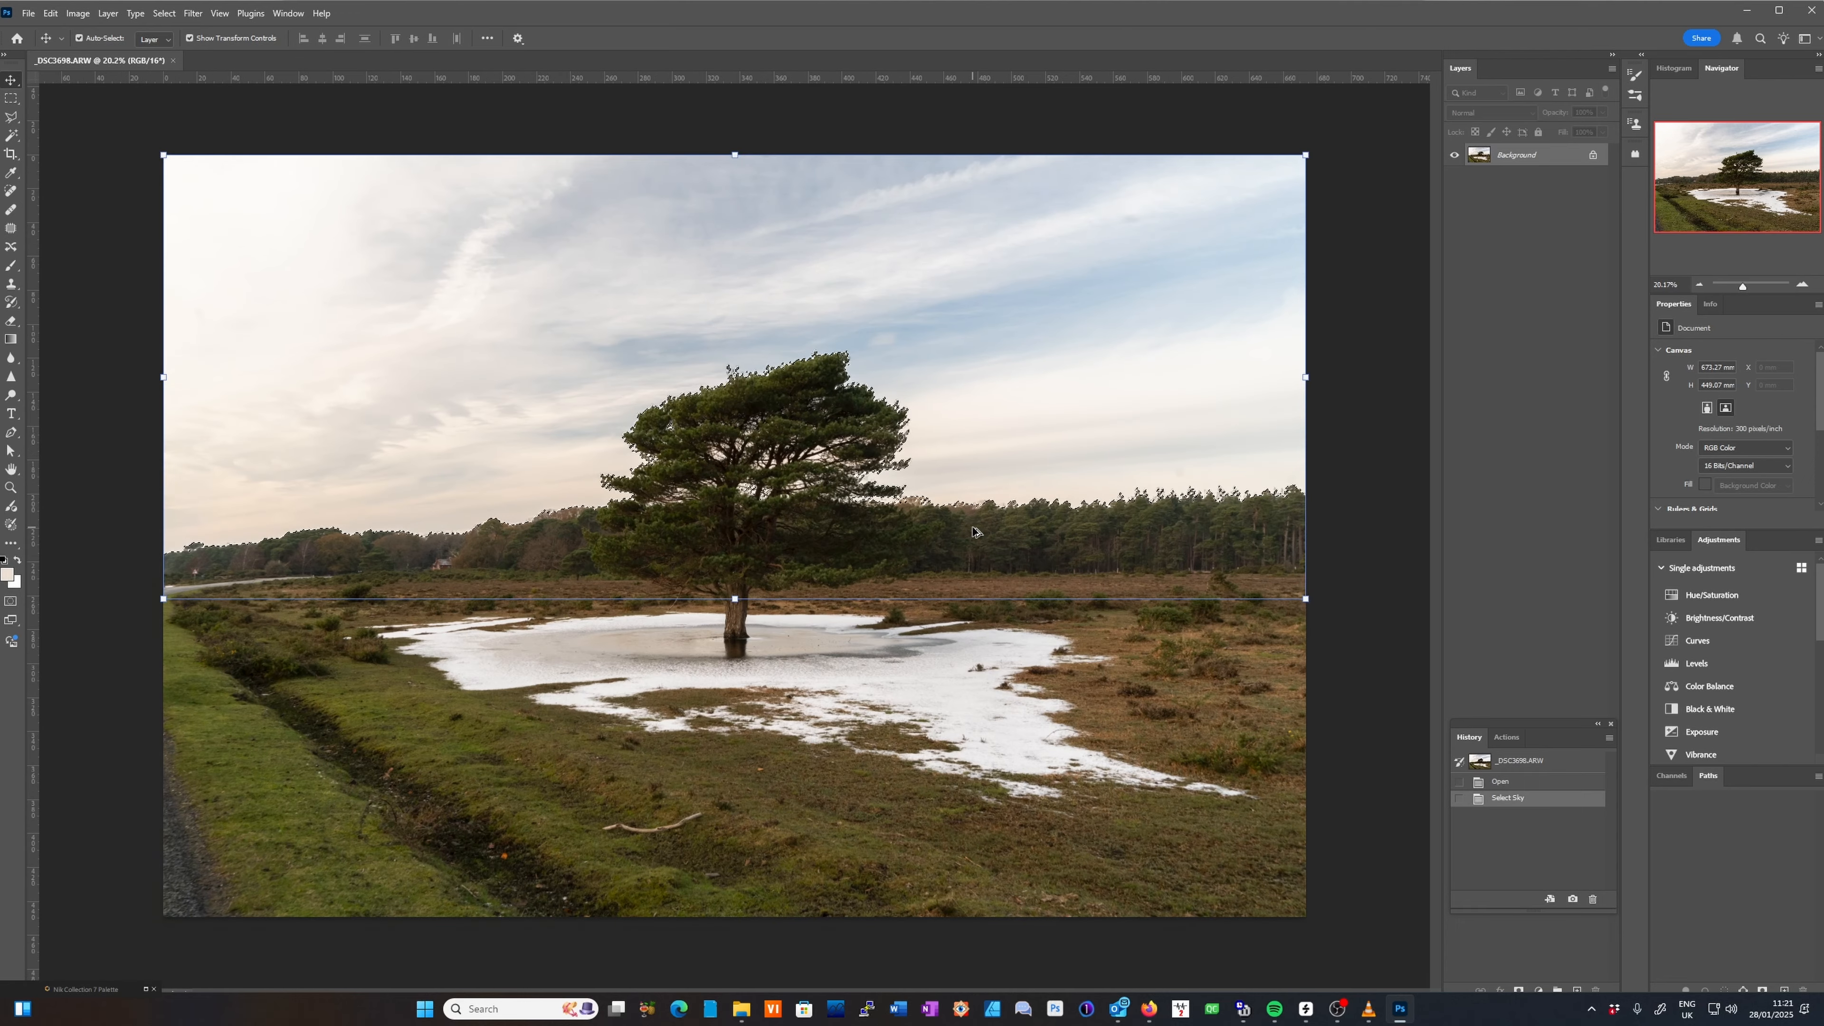
scroll(972, 530, up, 6)
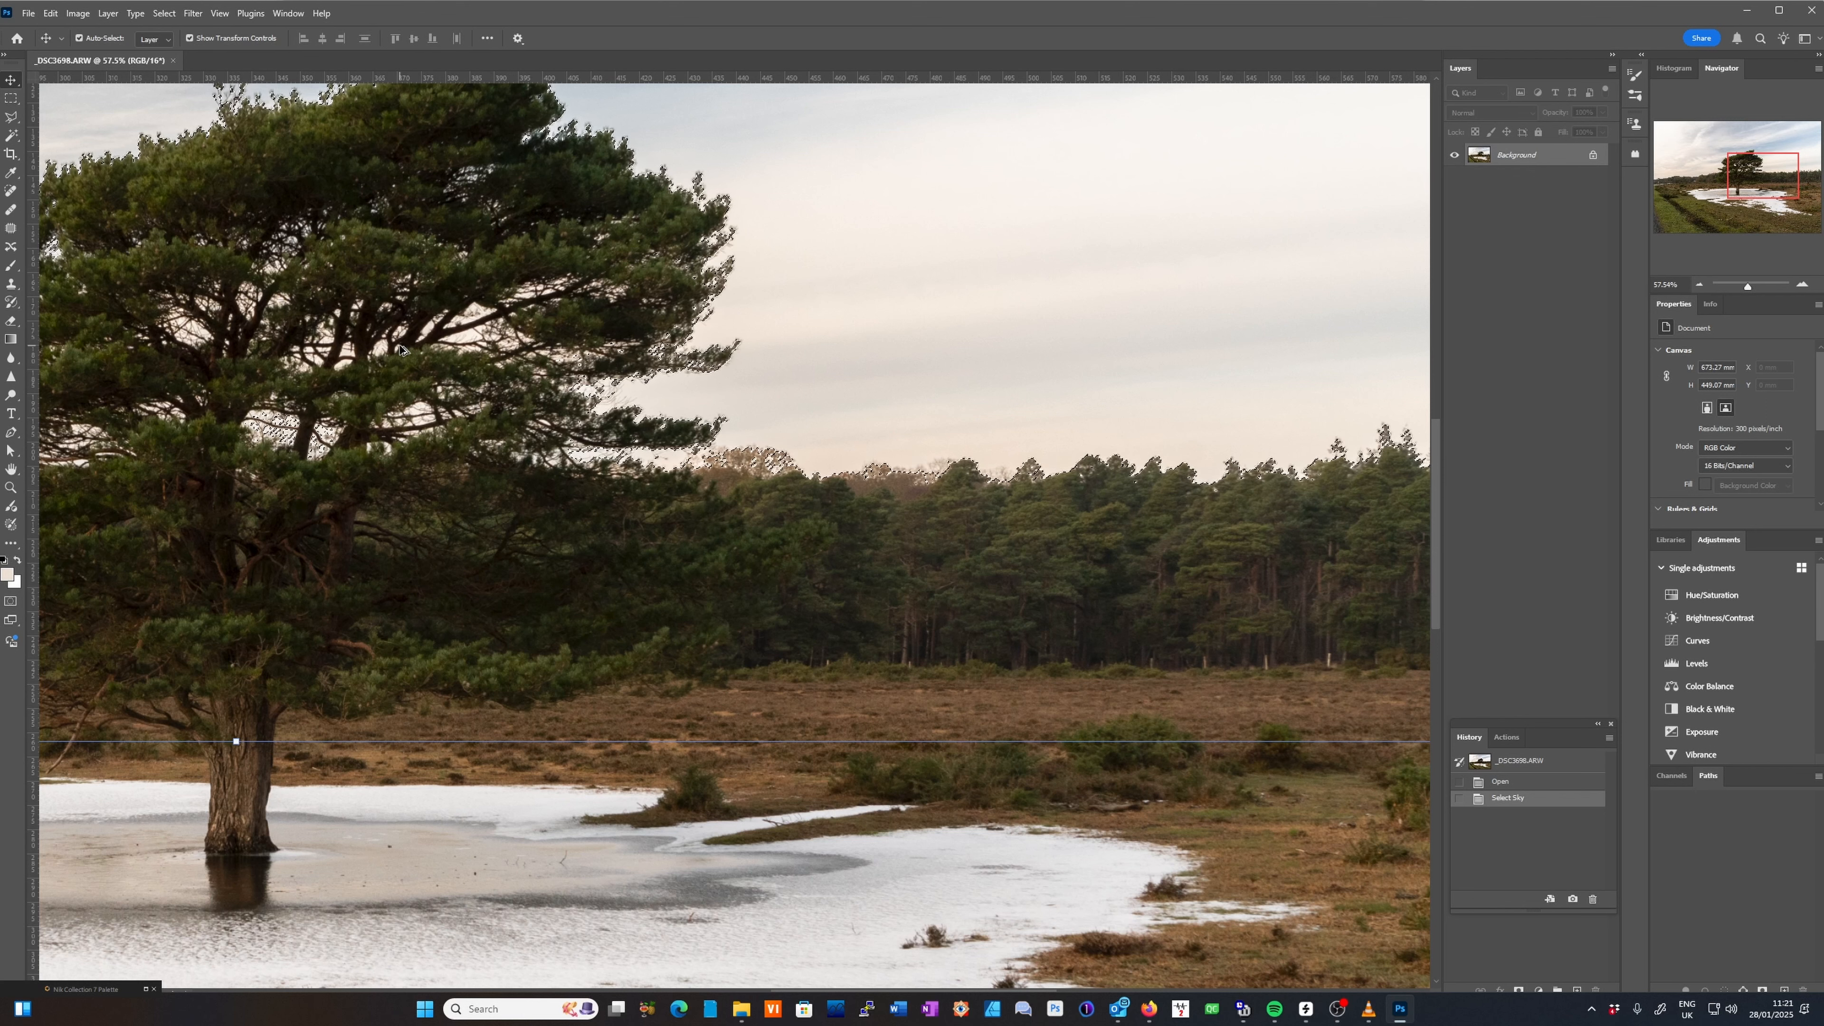
scroll(400, 350, down, 2)
scroll(400, 350, down, 1)
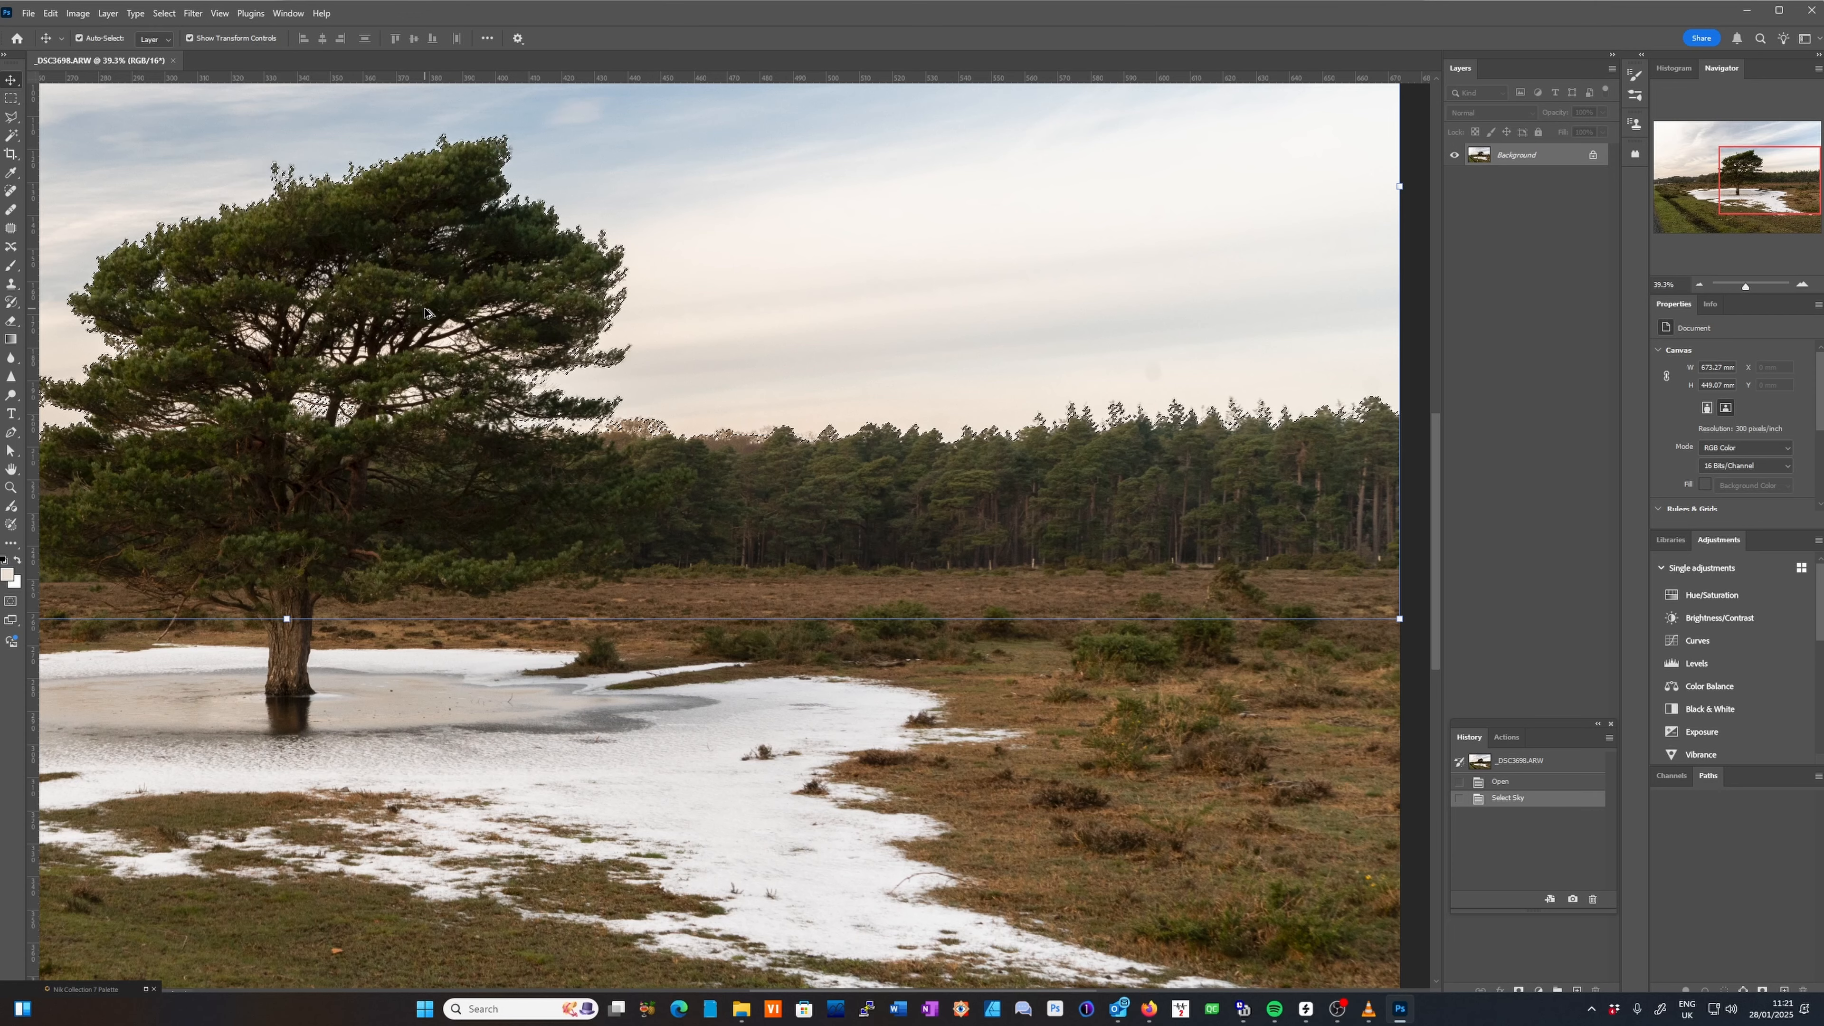
scroll(424, 313, up, 4)
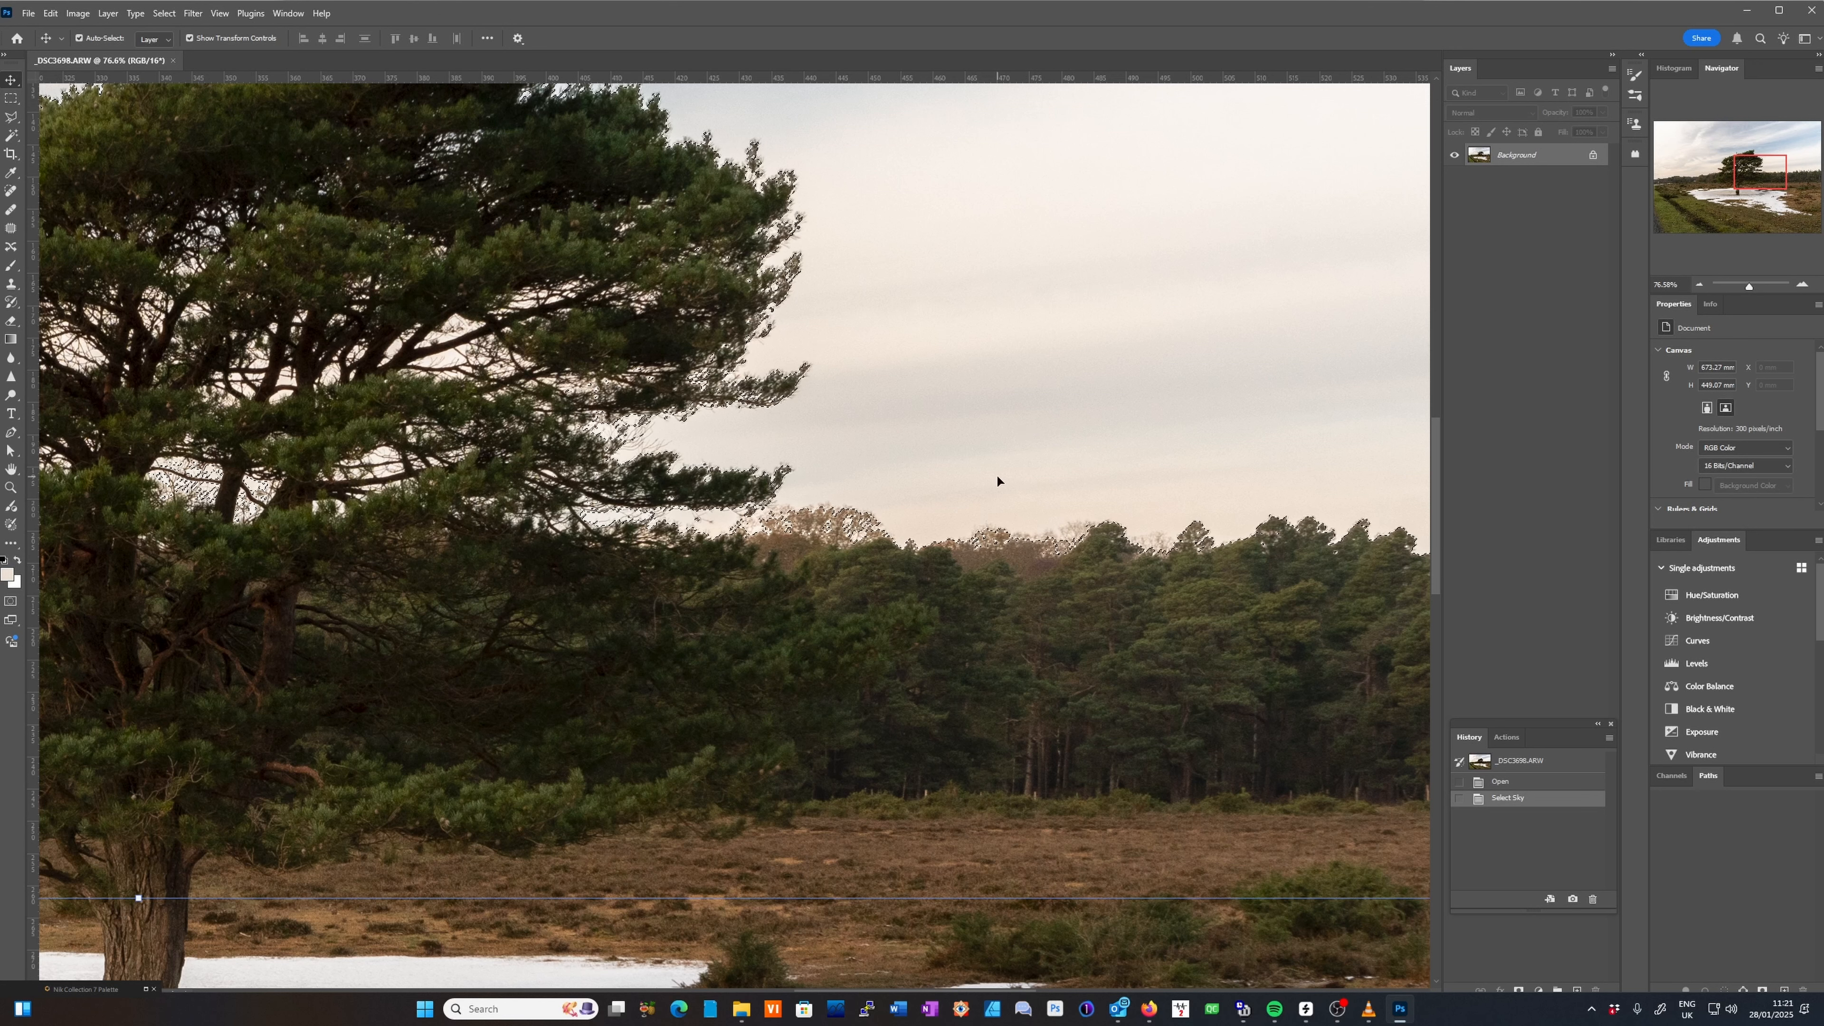
click(16, 138)
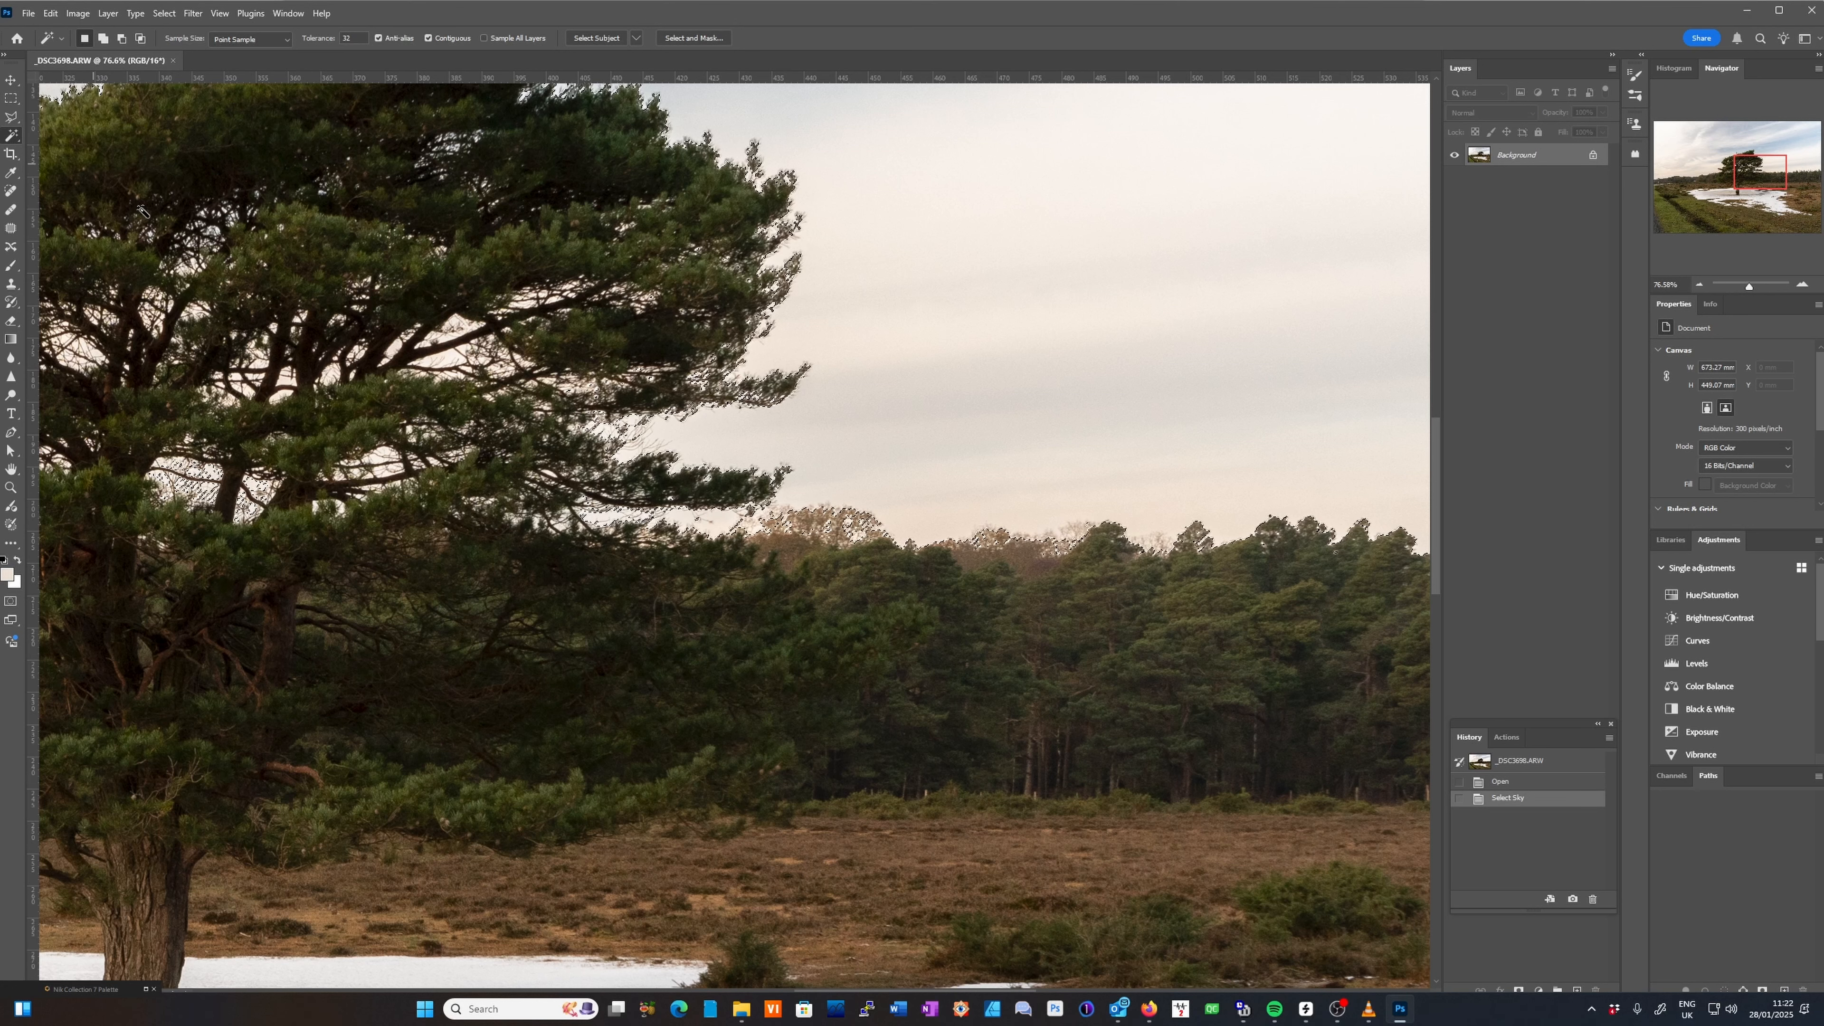
click(429, 38)
Add the sky showing through the tree's branches to the existing sky selection with the Magic Wand.
scroll(453, 357, up, 1)
scroll(453, 357, up, 4)
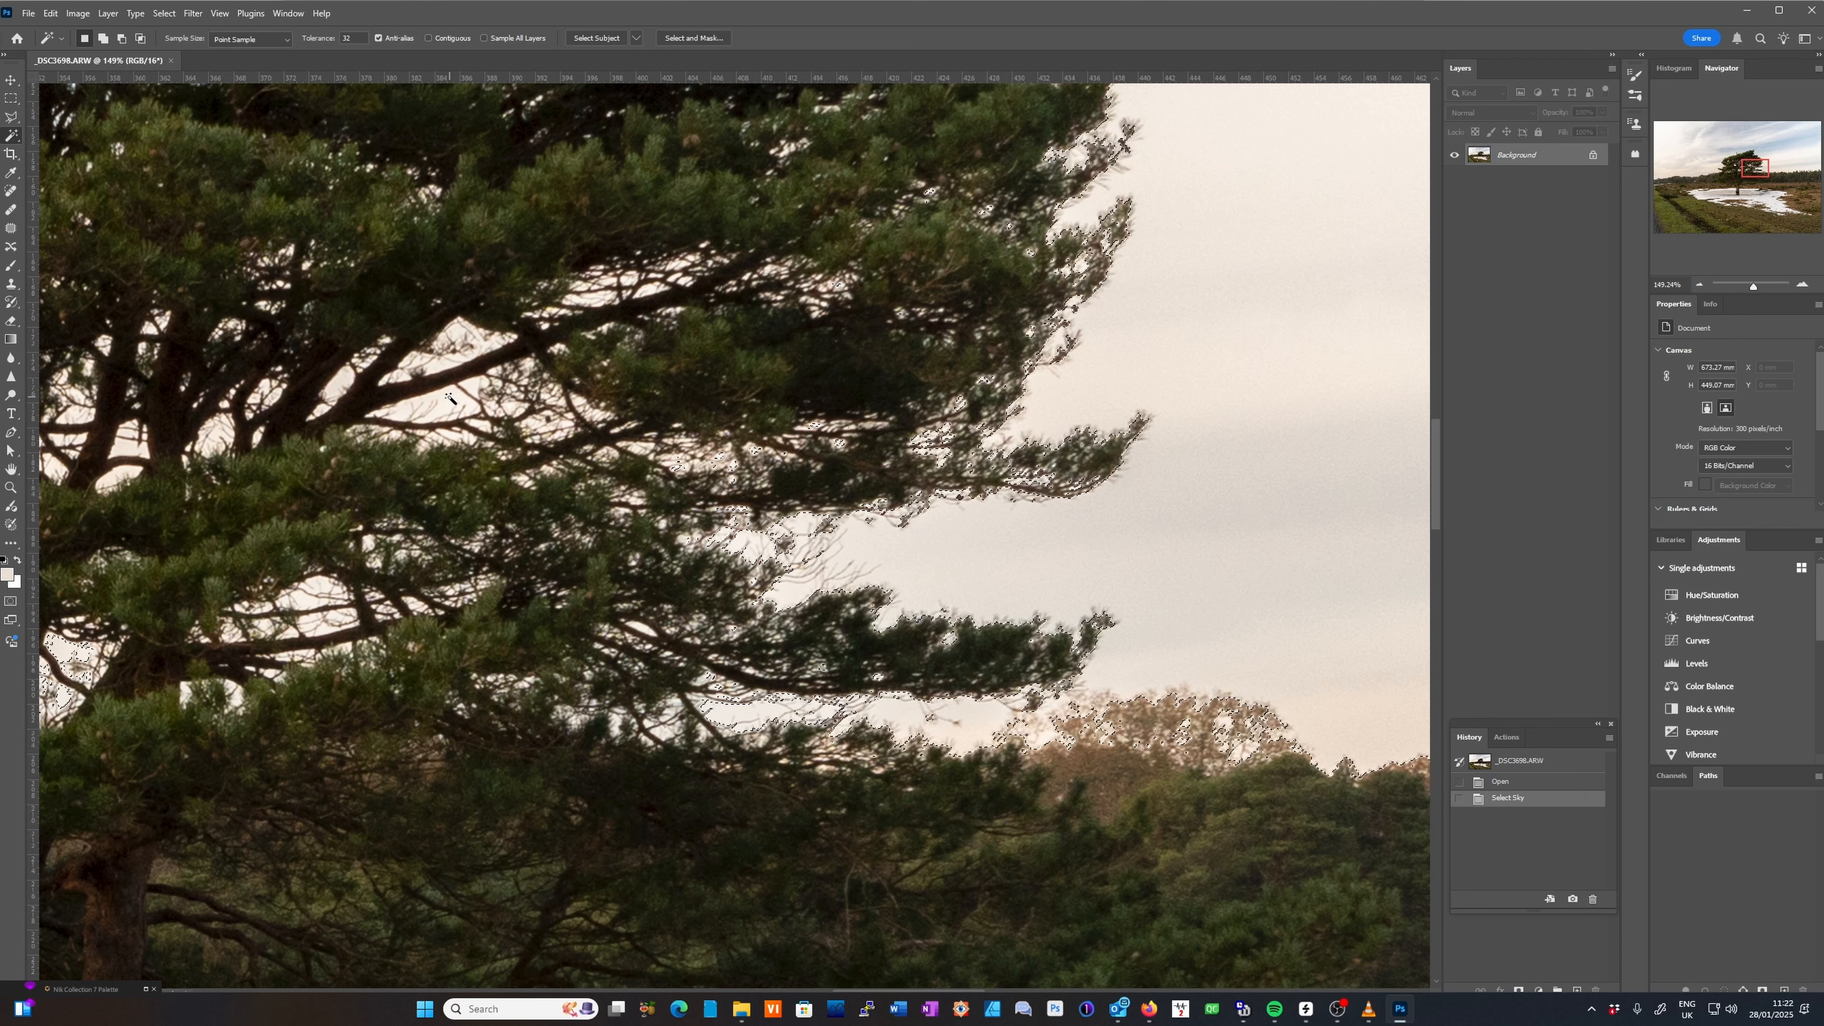
click(450, 400)
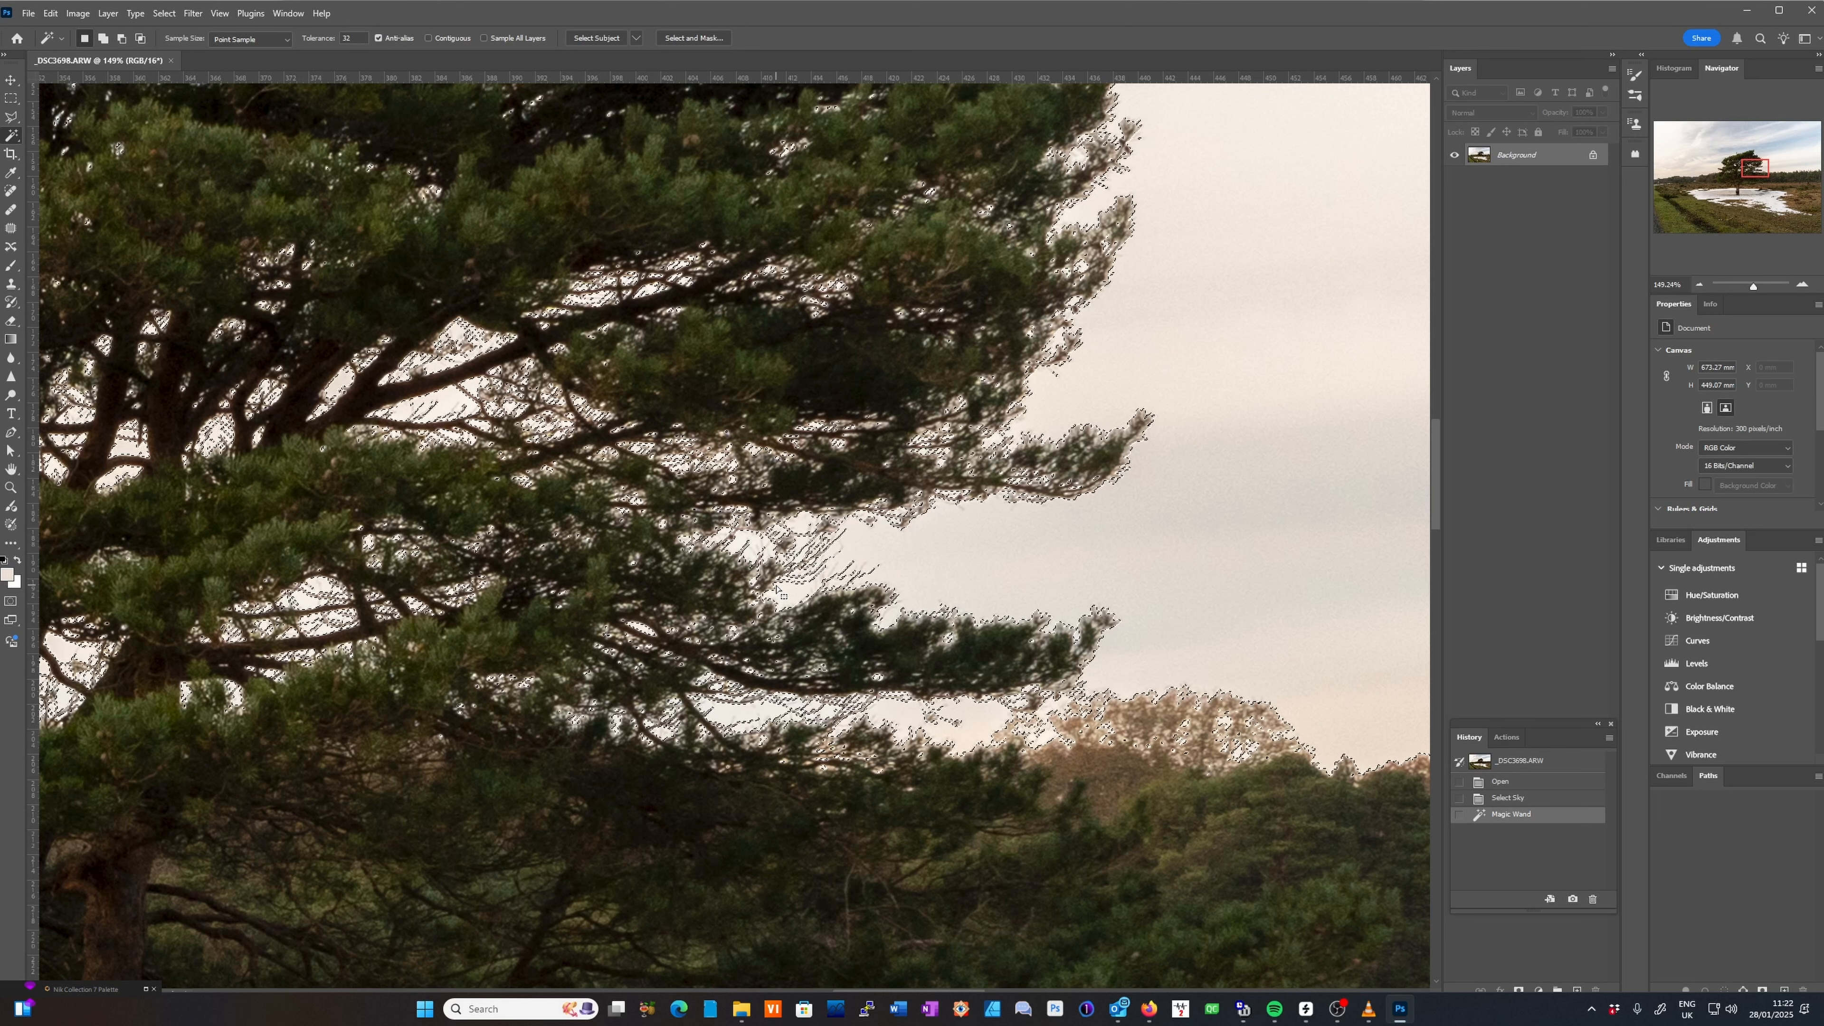
key(ctrl+z)
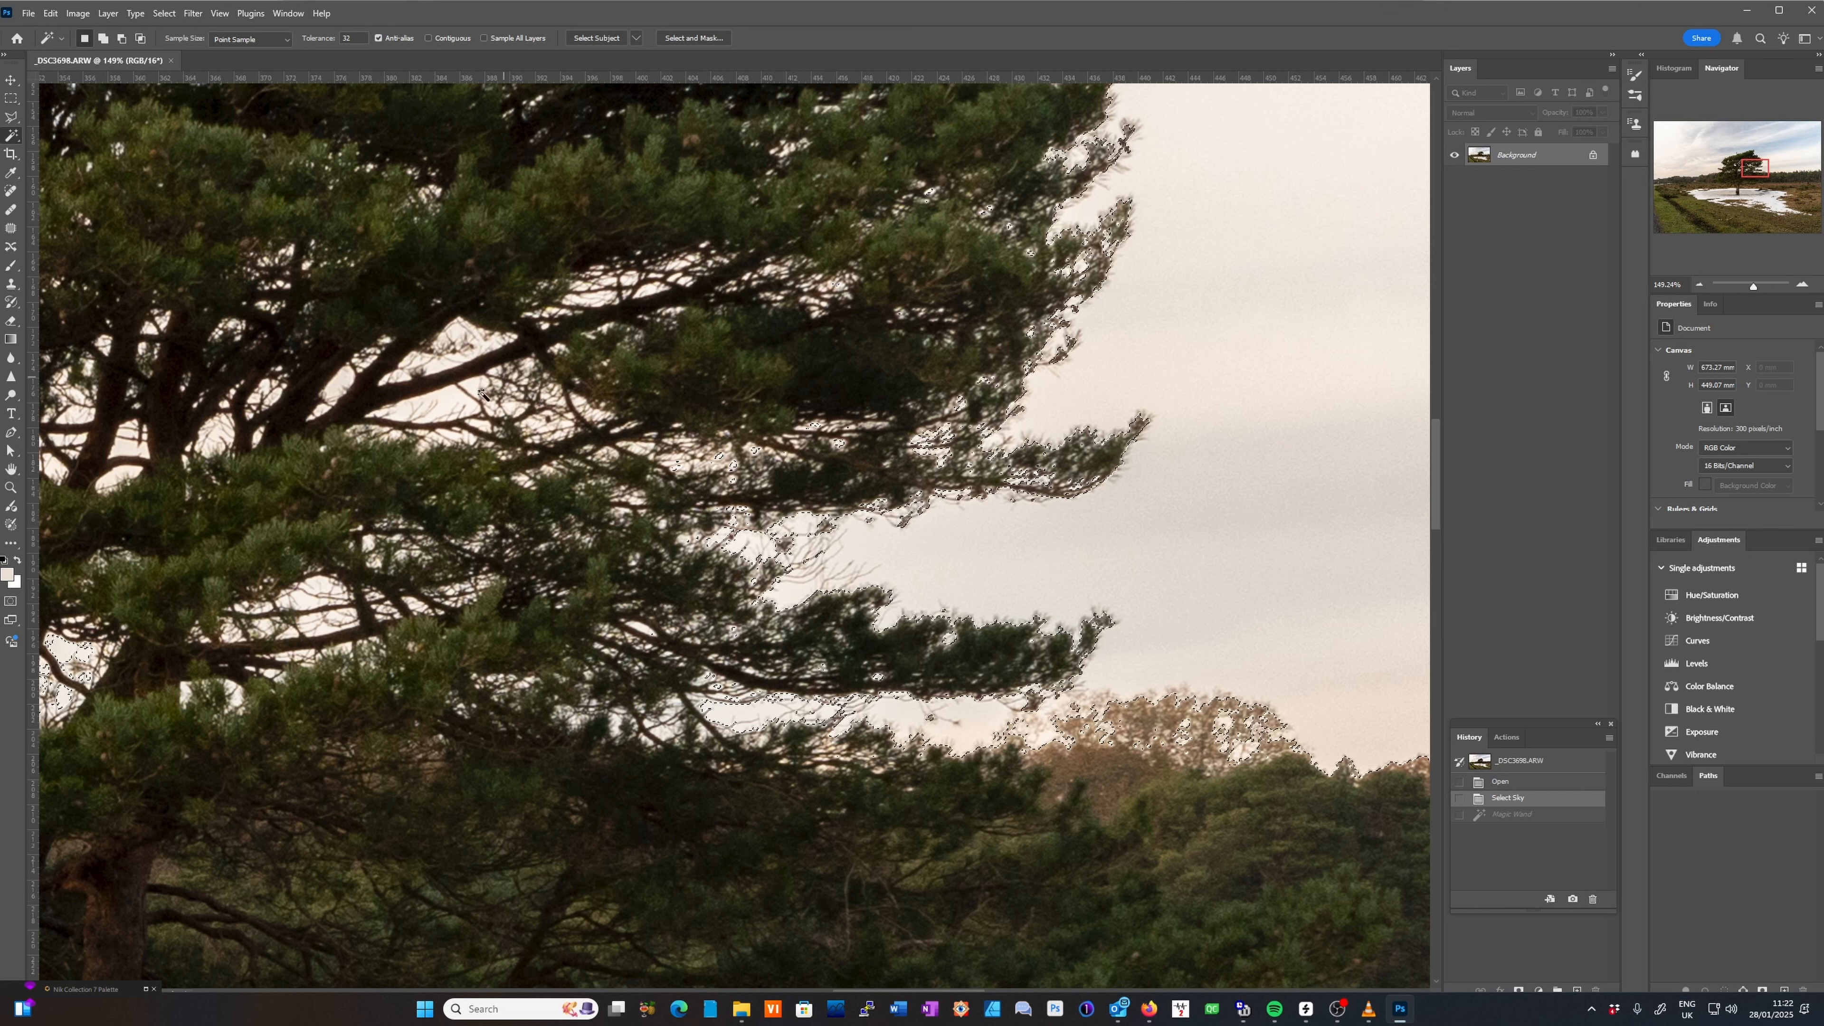
key(shift)
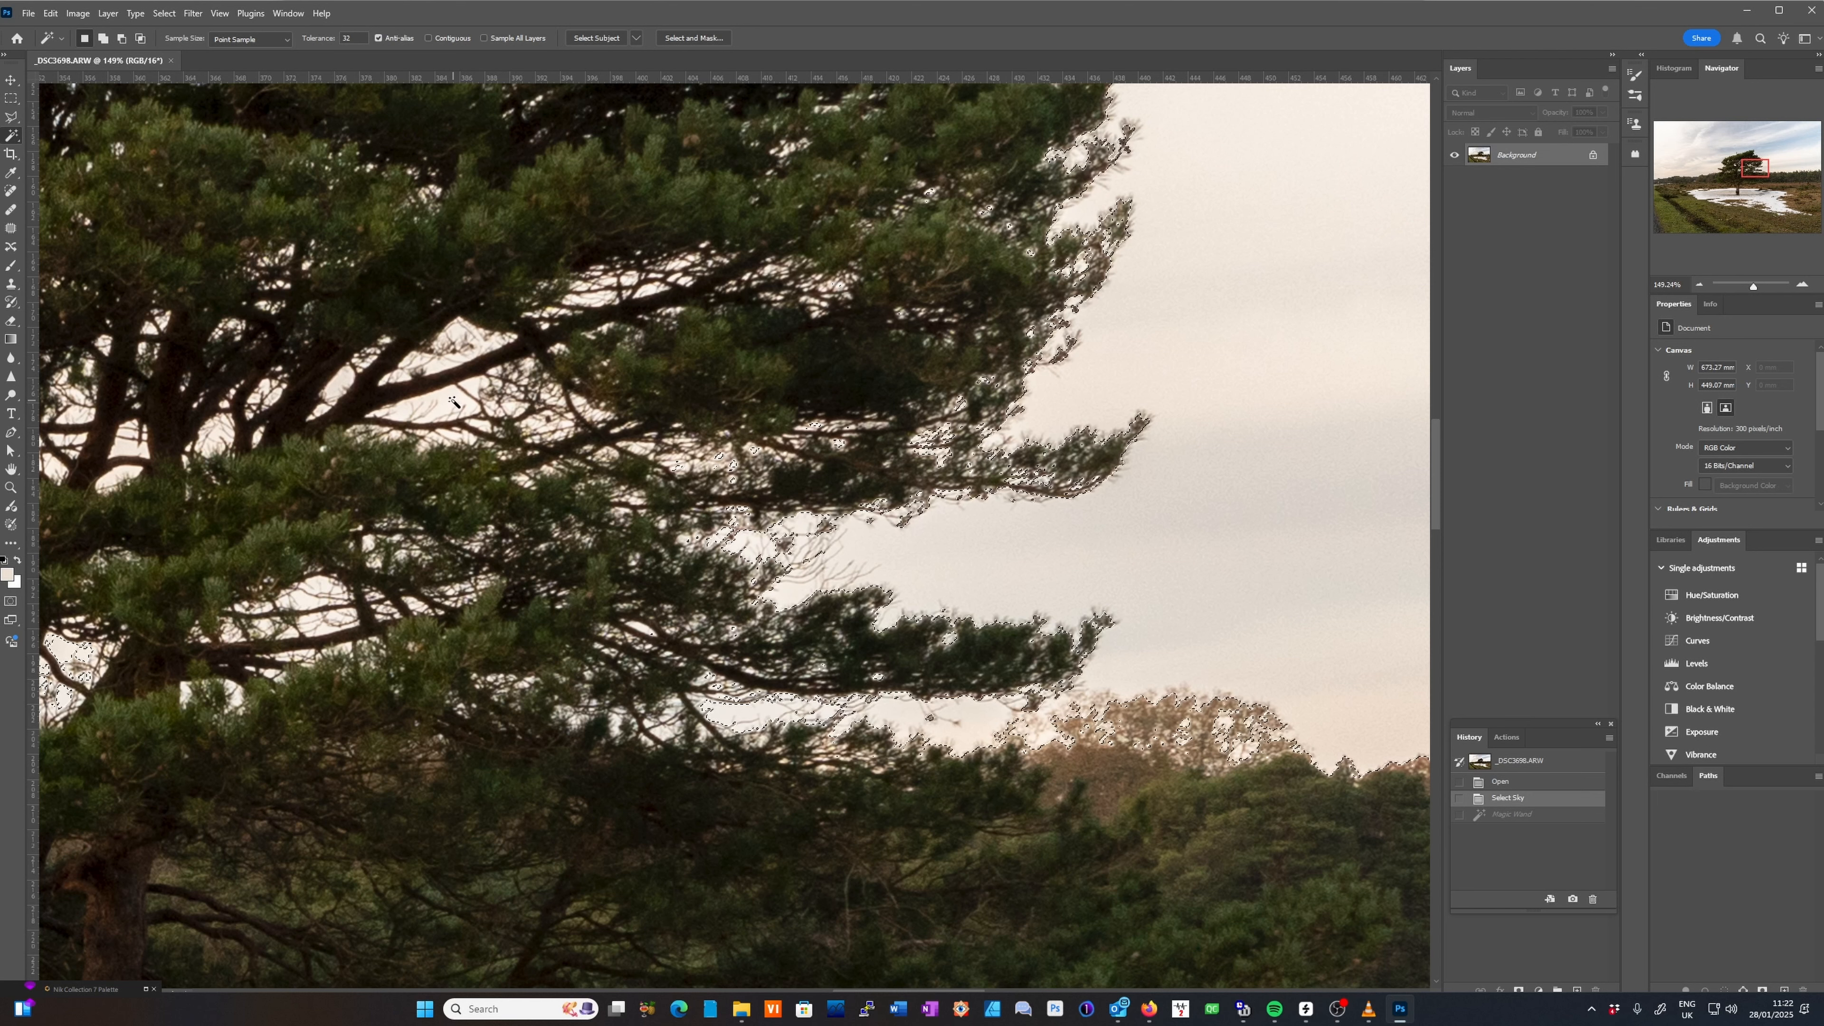
key(shift)
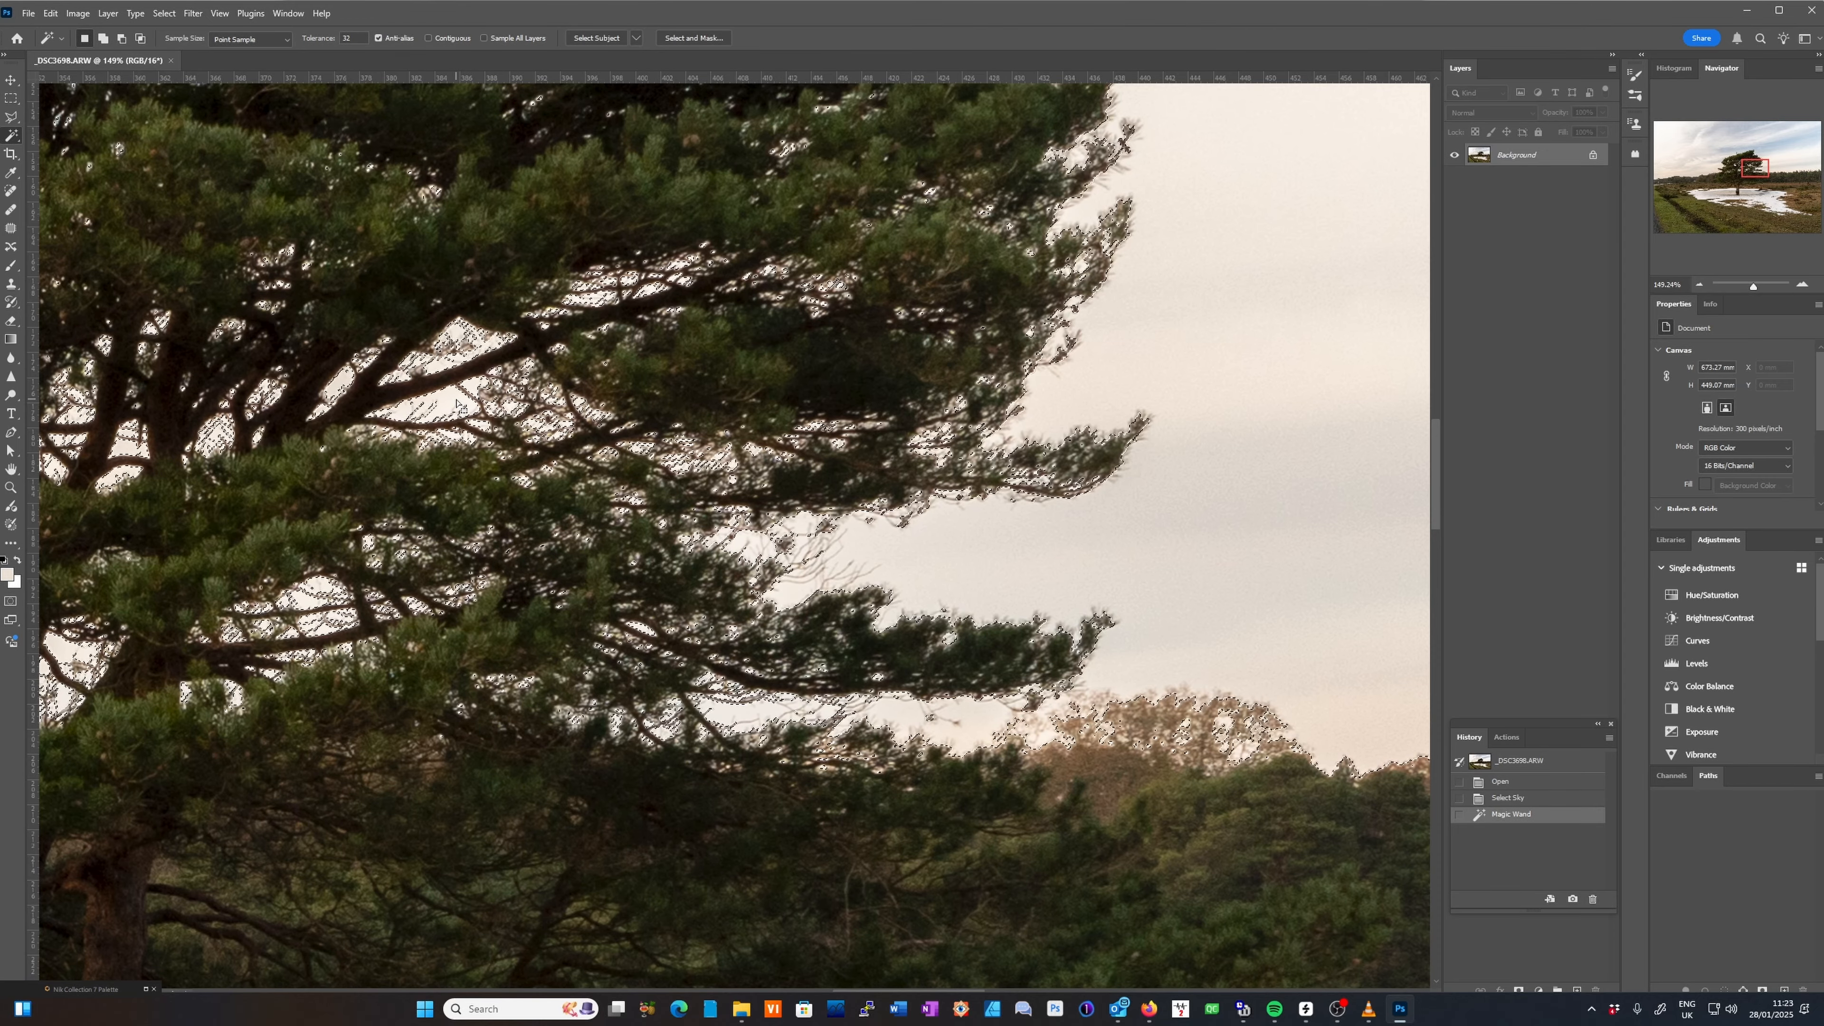
scroll(457, 403, down, 6)
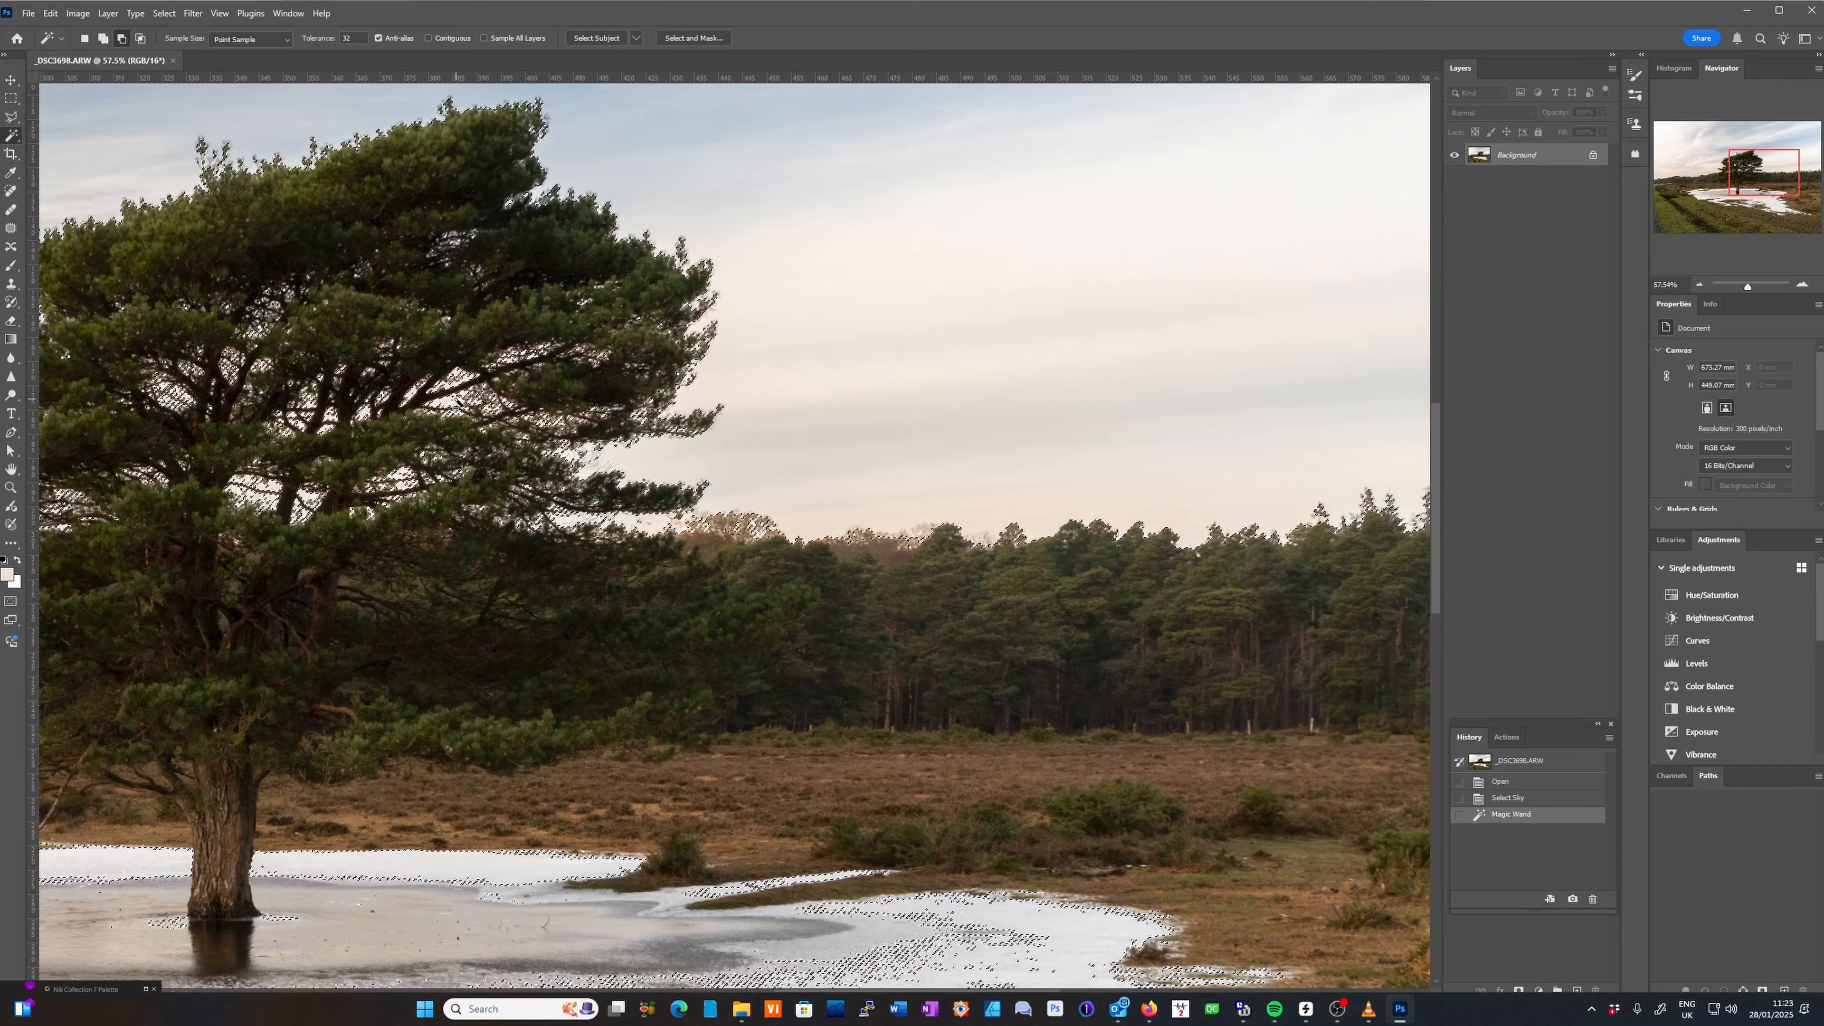
scroll(457, 403, down, 3)
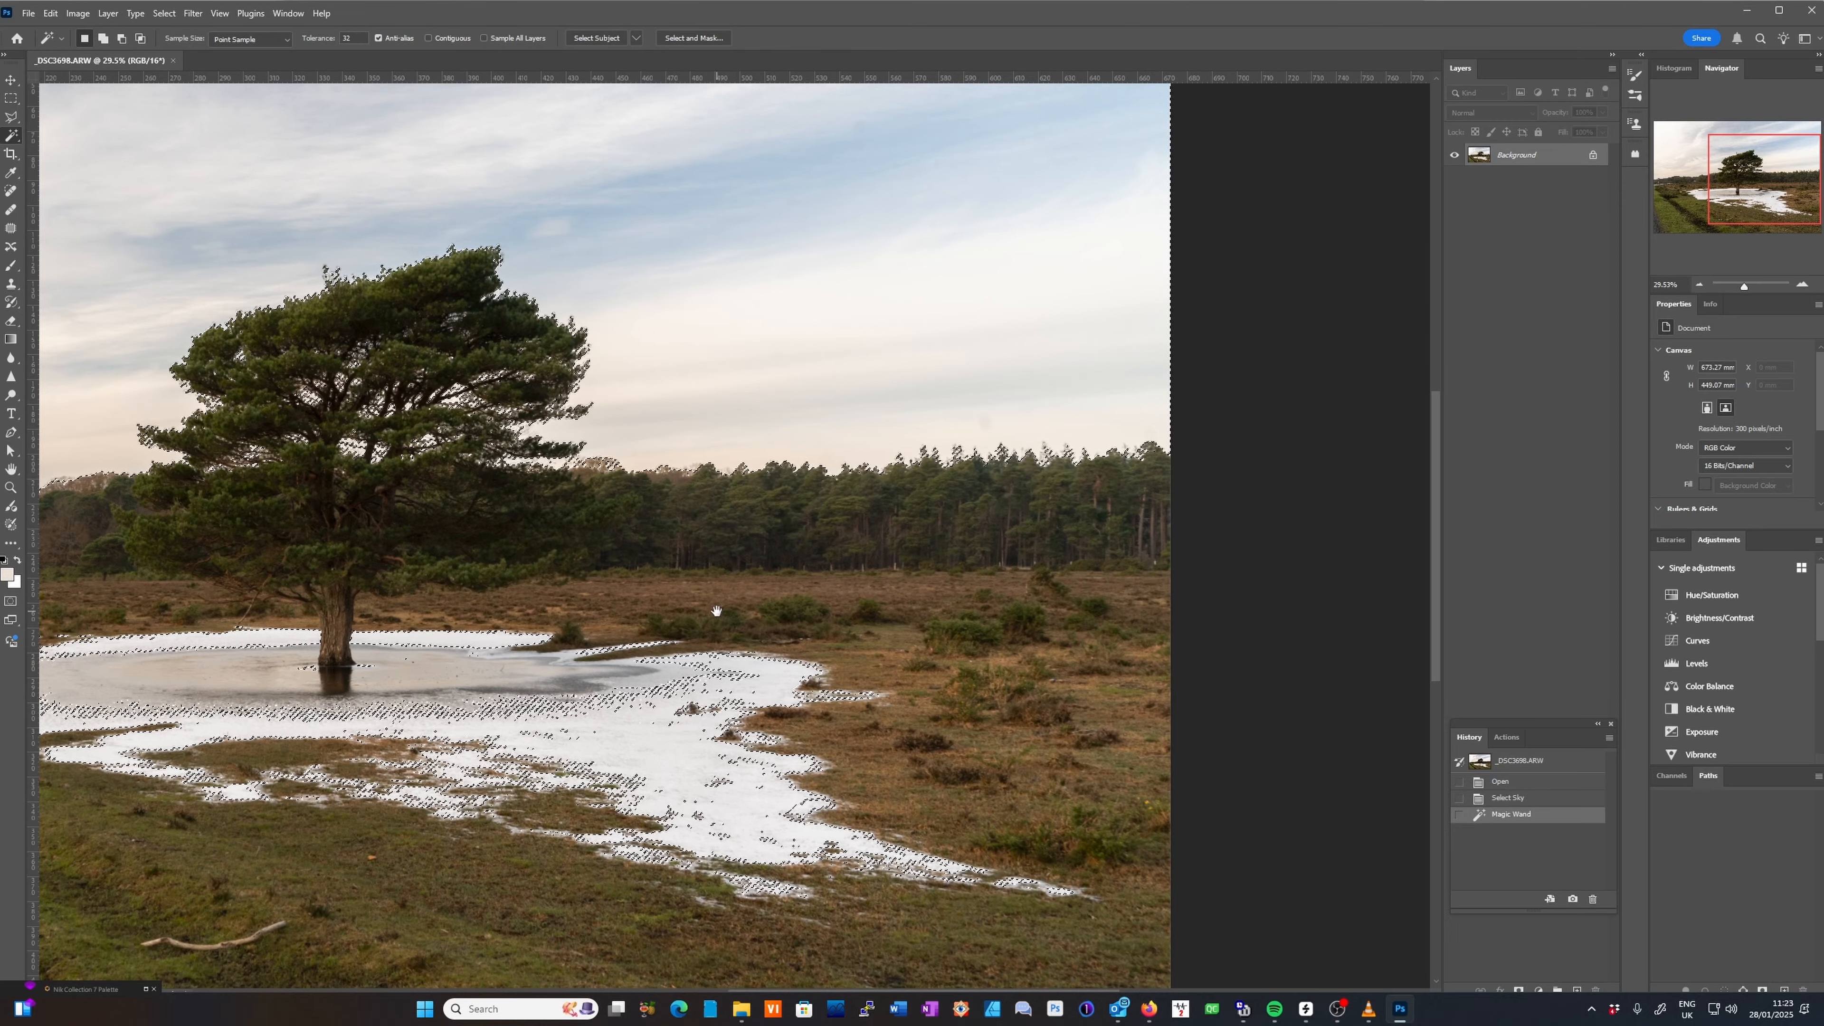
drag(587, 623, 899, 581)
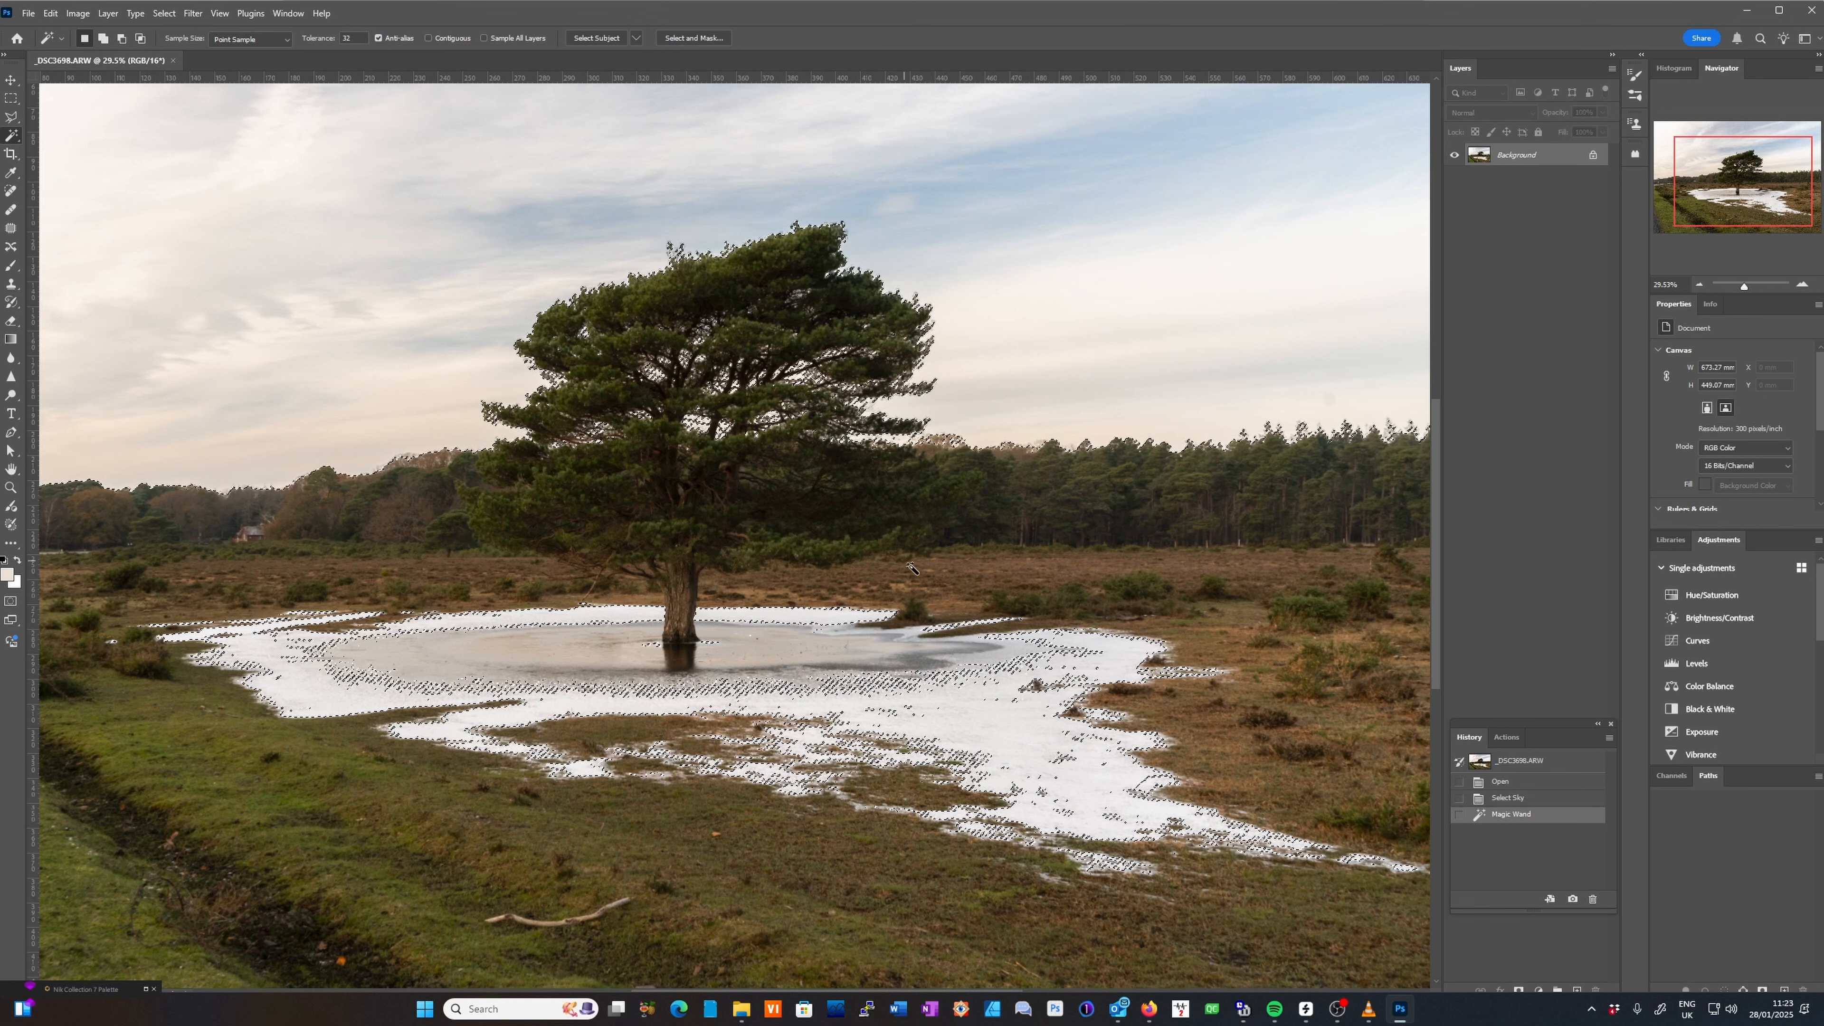
Create a Levels adjustment layer masked to the current selection.
click(1781, 13)
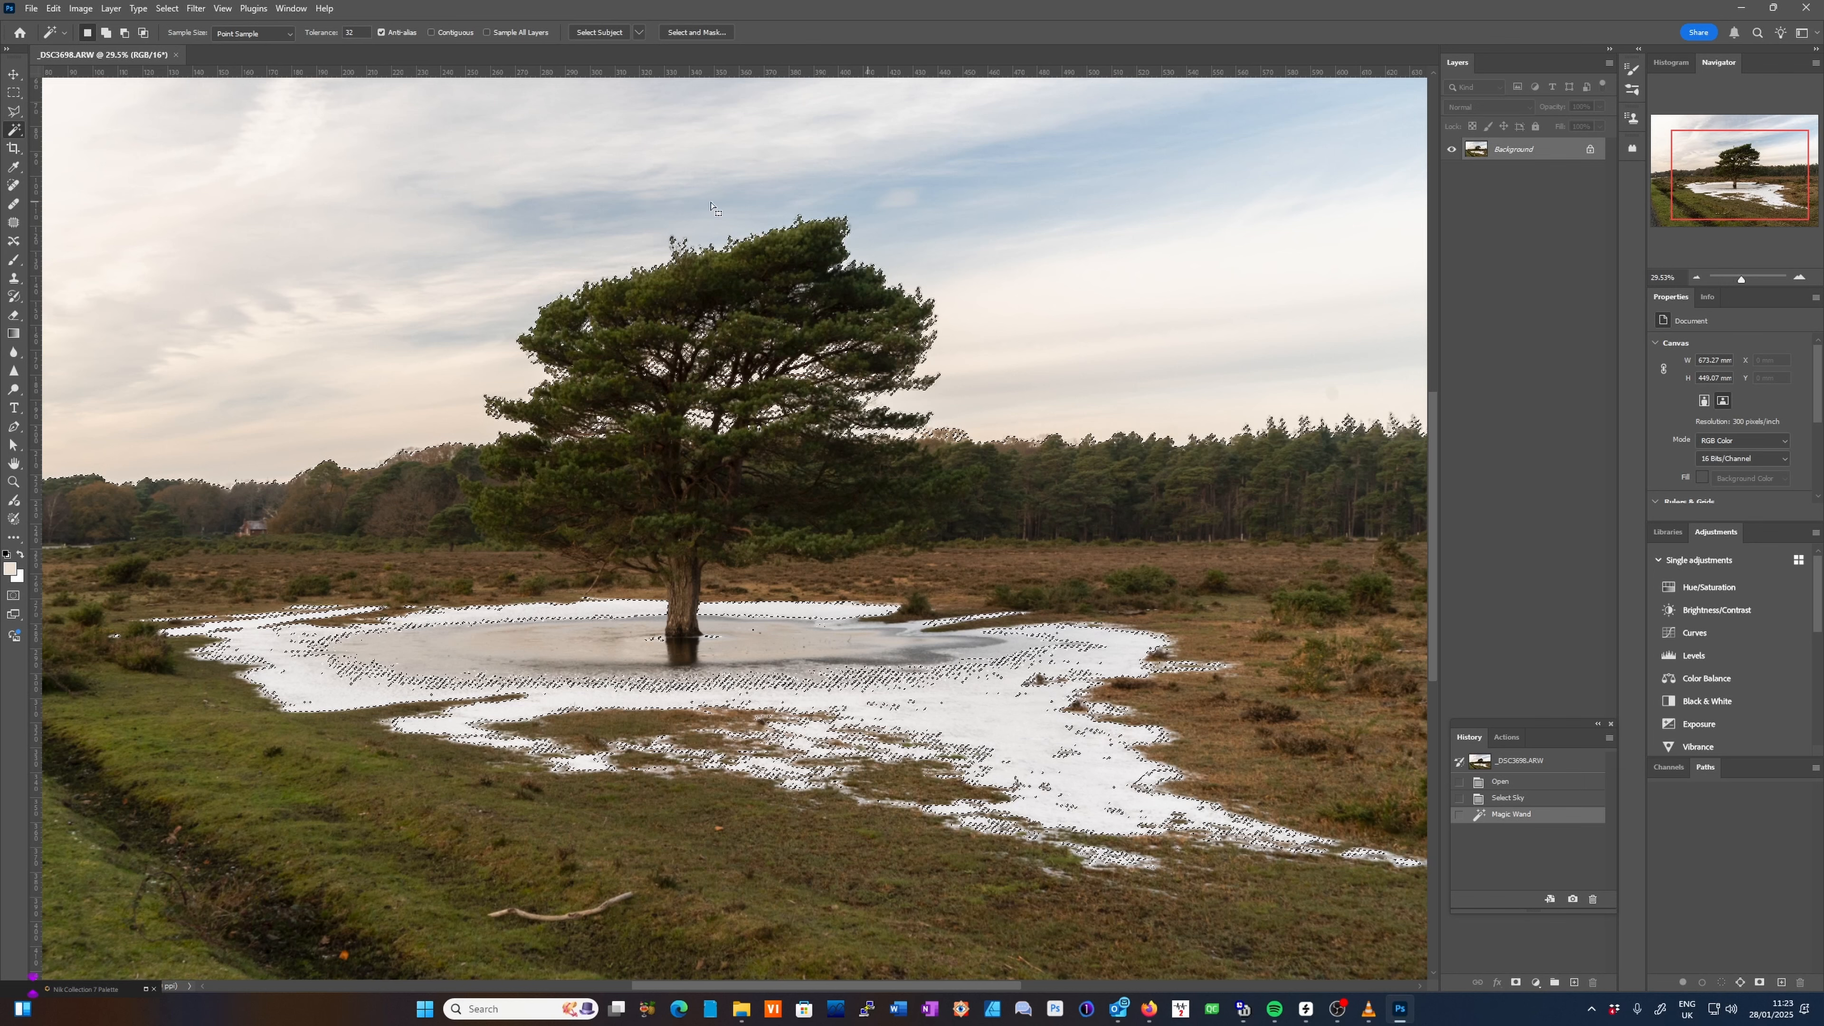
click(1537, 982)
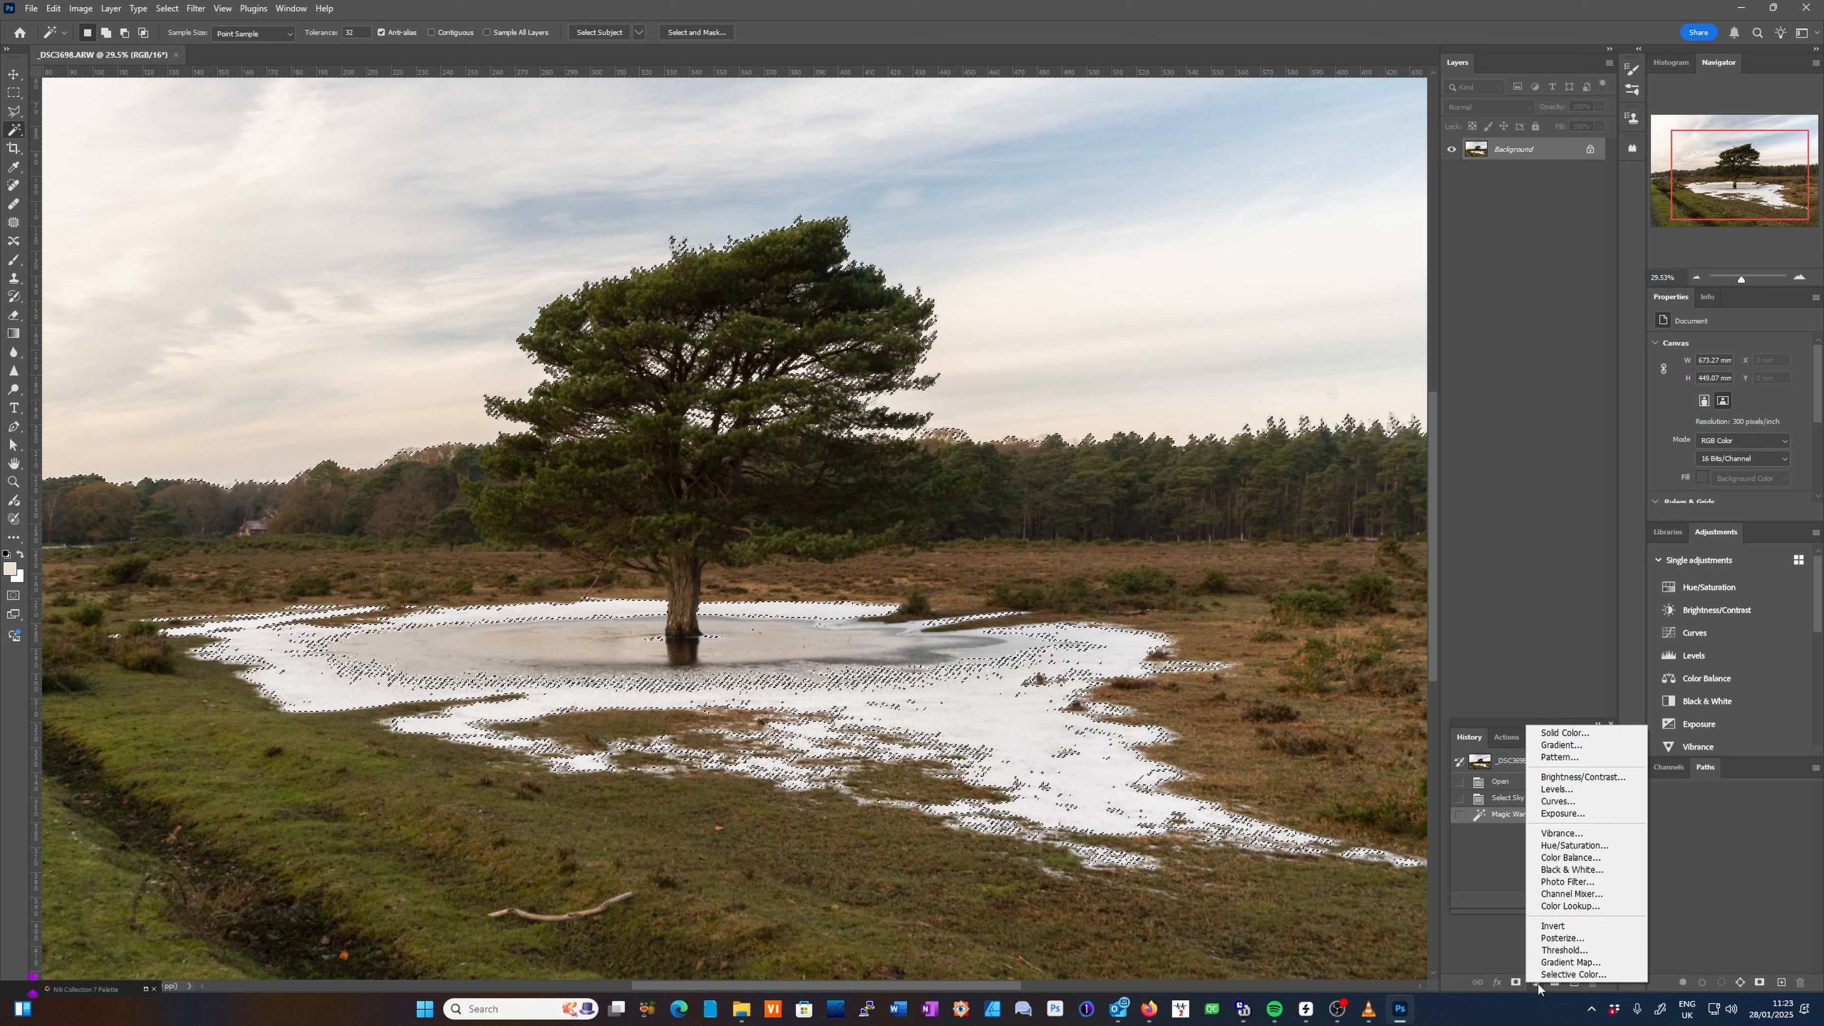
click(1564, 790)
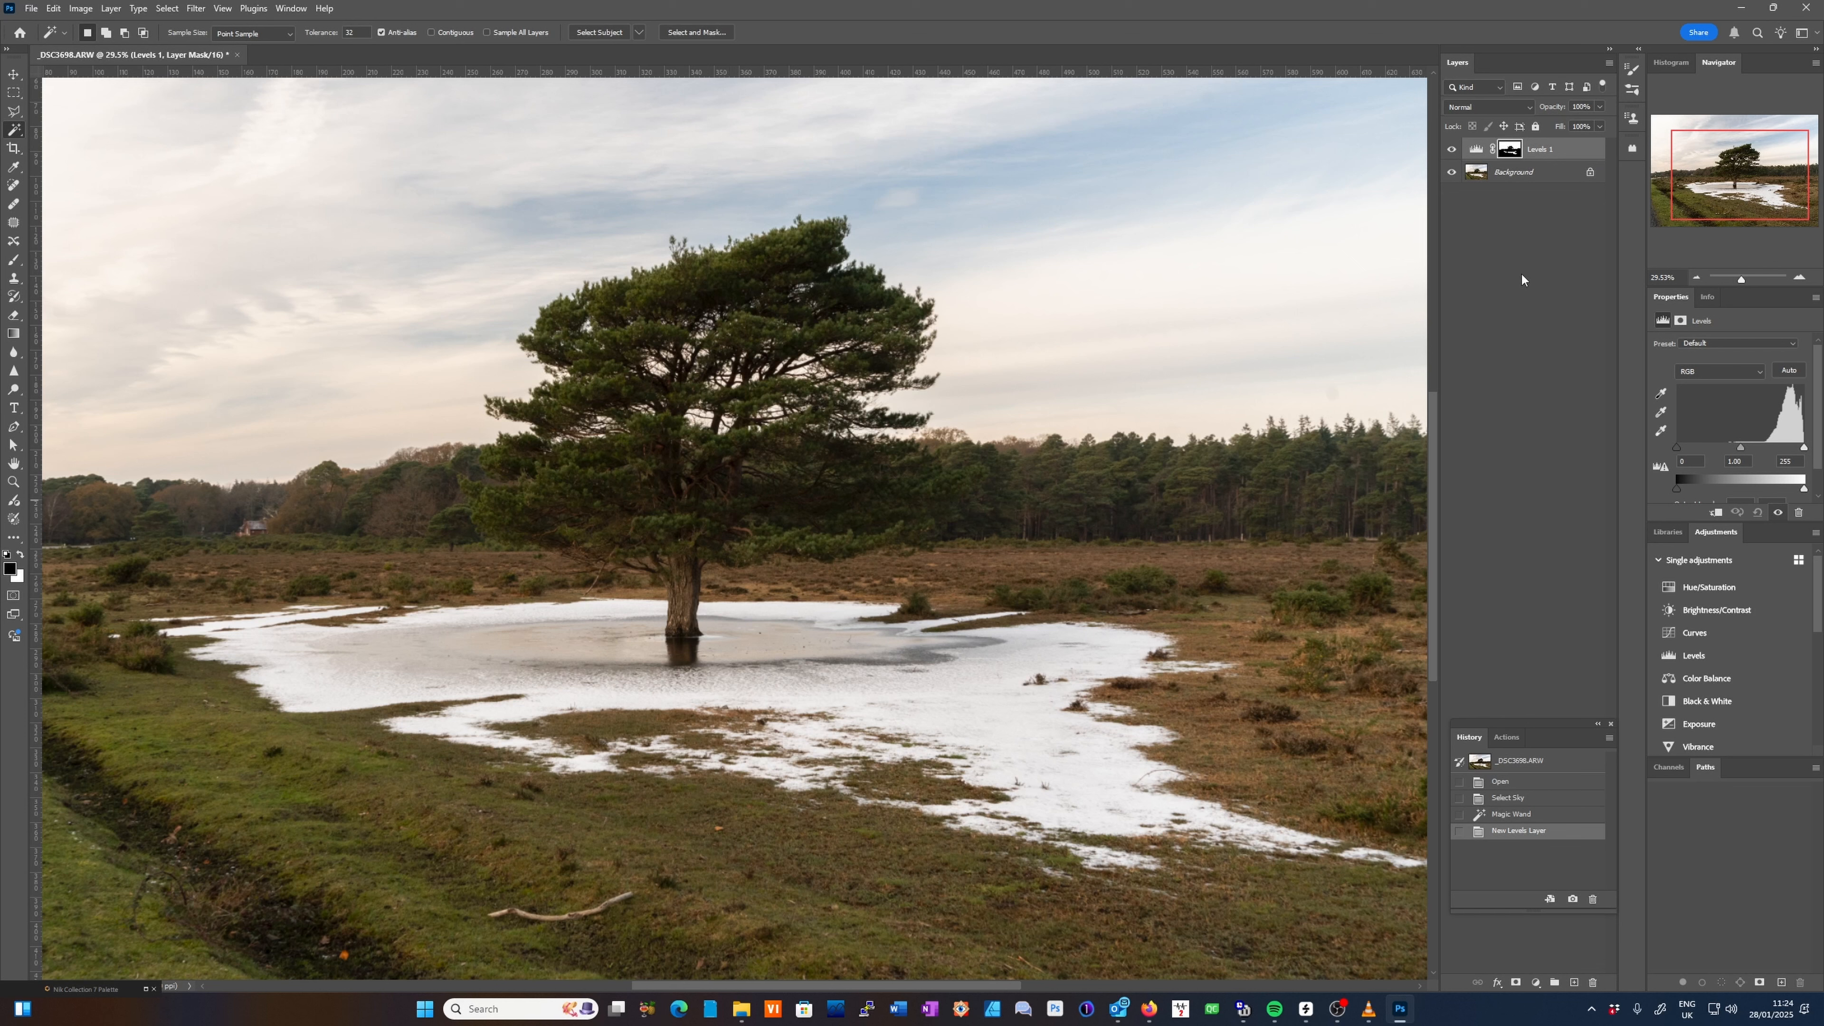
Darken the masked sky in the Levels layer with a midtone value of 0.36 and a slightly lowered white point.
click(1476, 149)
drag(1740, 450, 1805, 448)
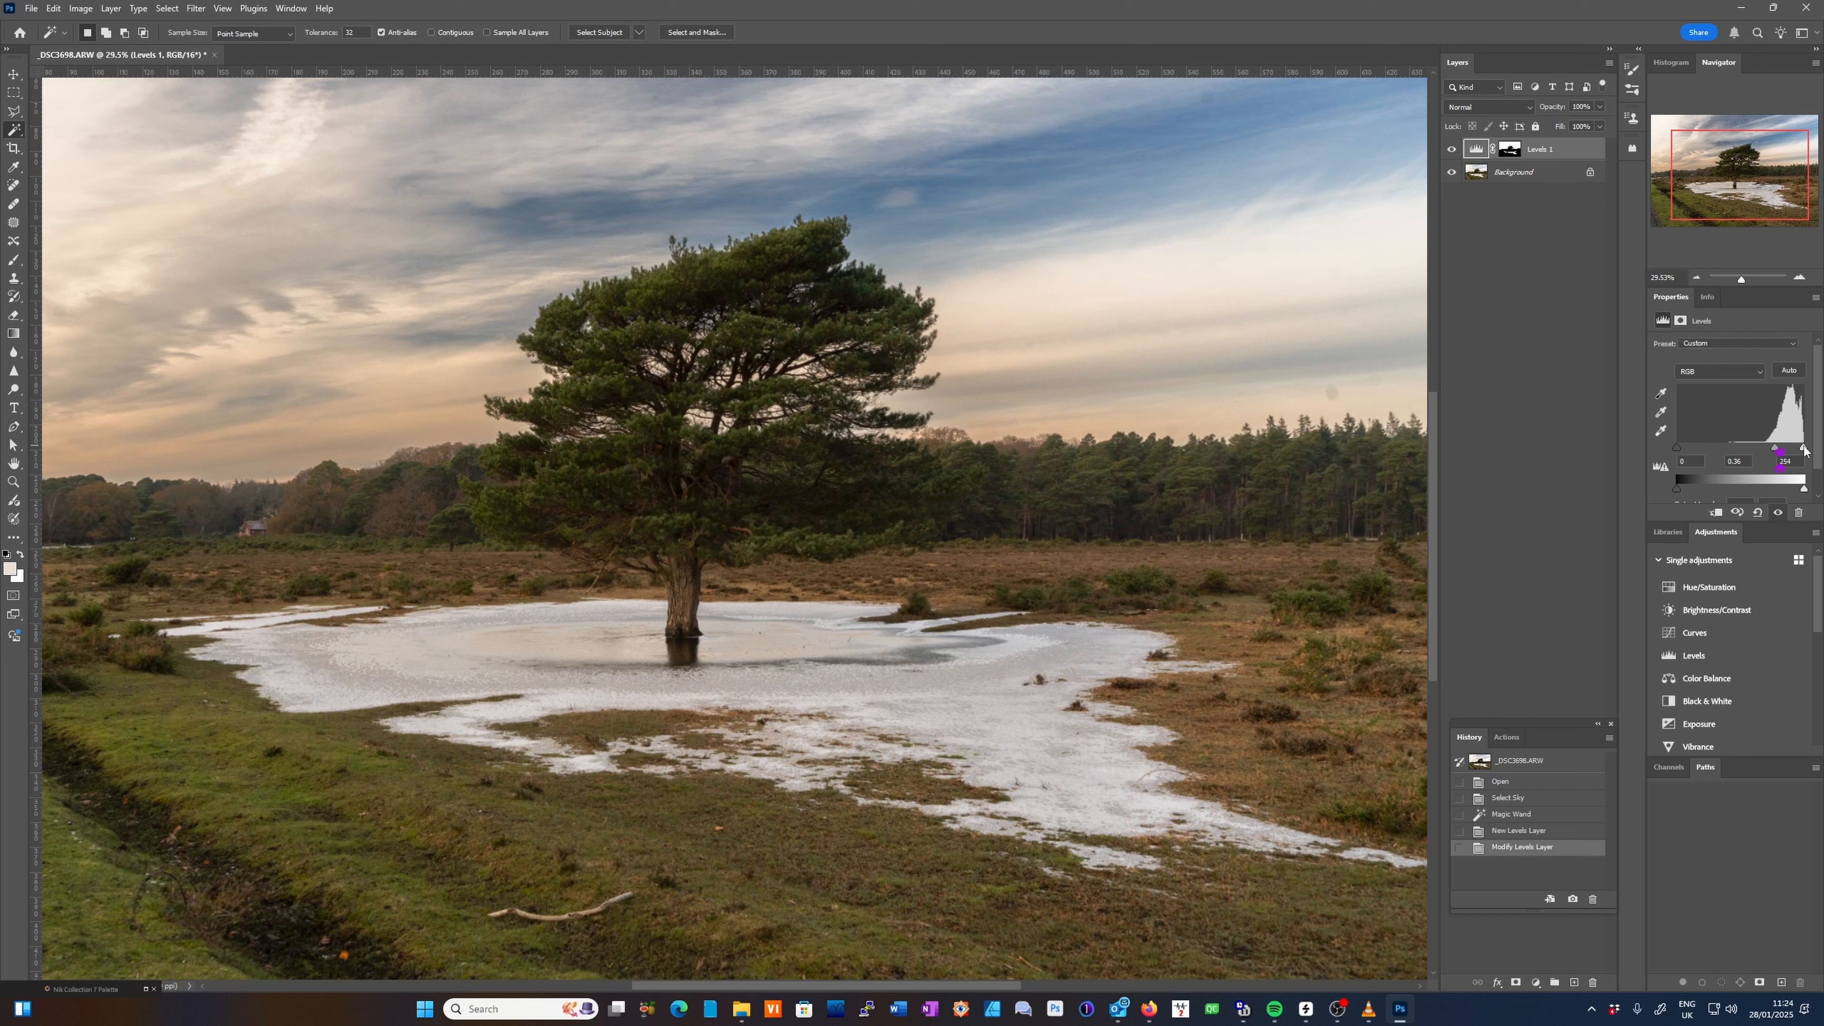
drag(1804, 450, 1802, 450)
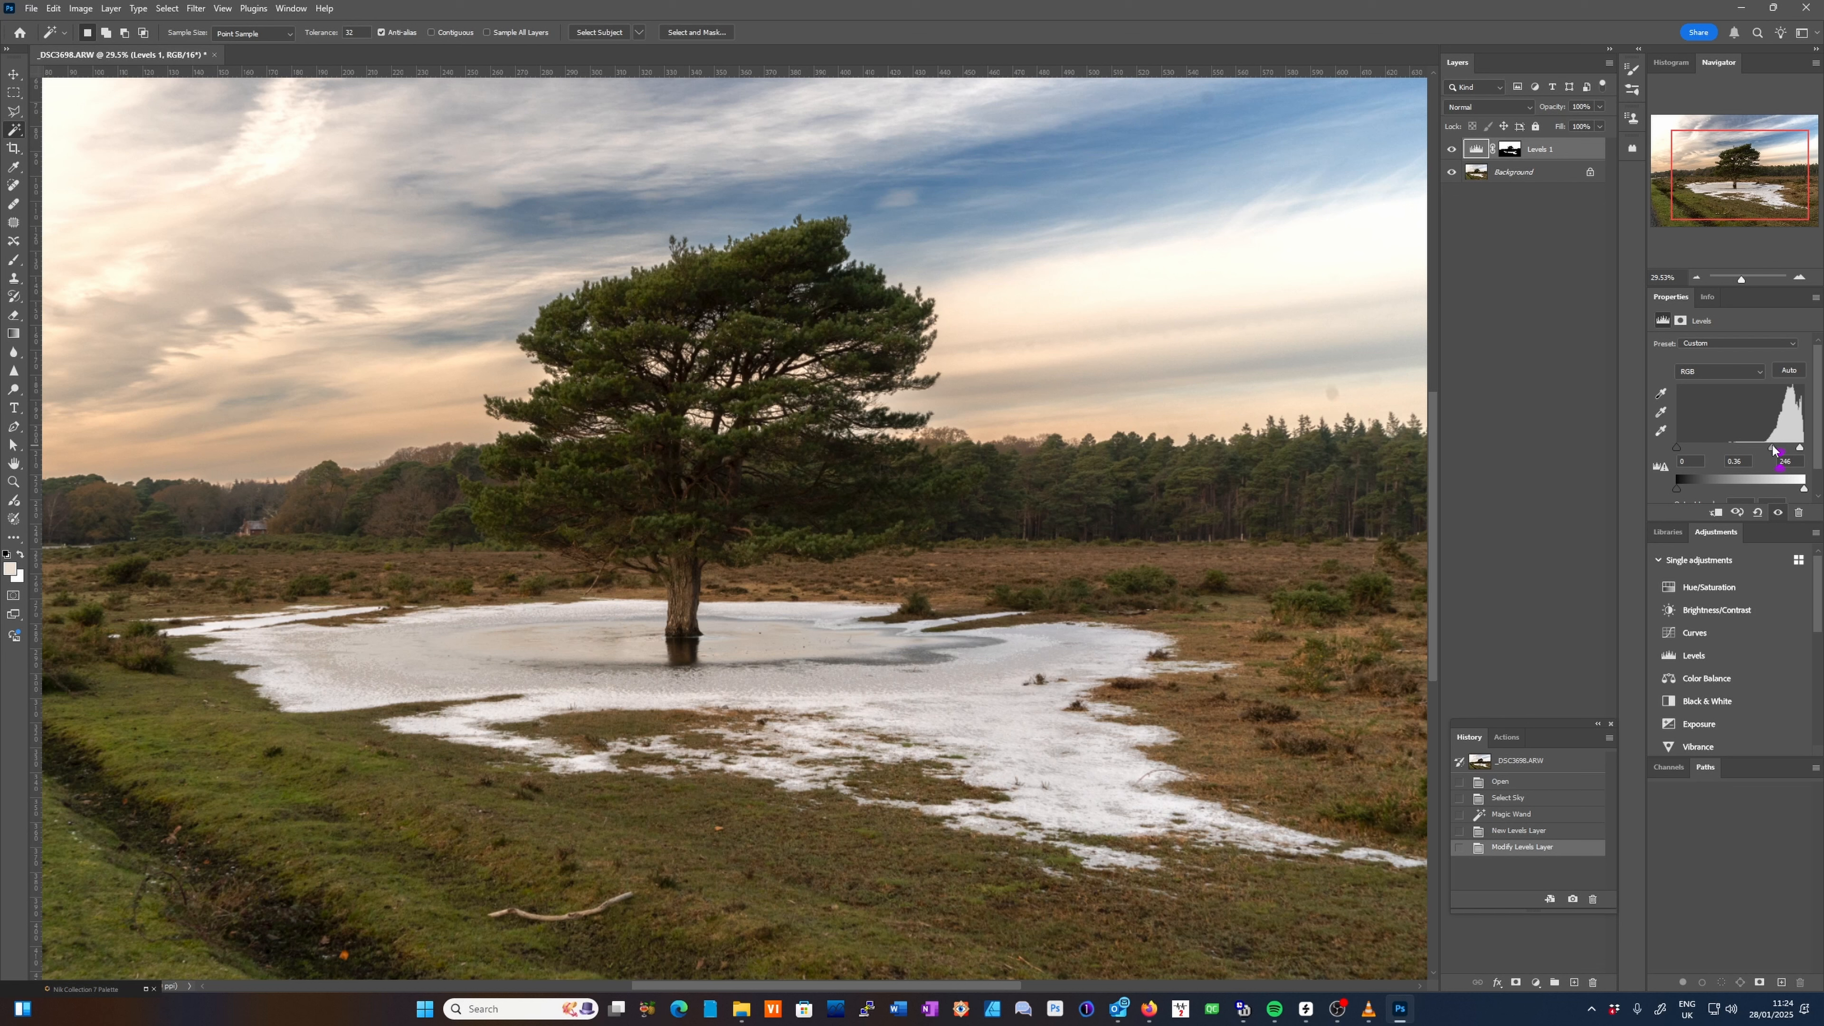
Paint black over the ice and foreground in the sky Levels layer's mask with an enlarged brush, limiting the adjustment to the sky.
drag(1773, 445, 1773, 446)
click(1510, 150)
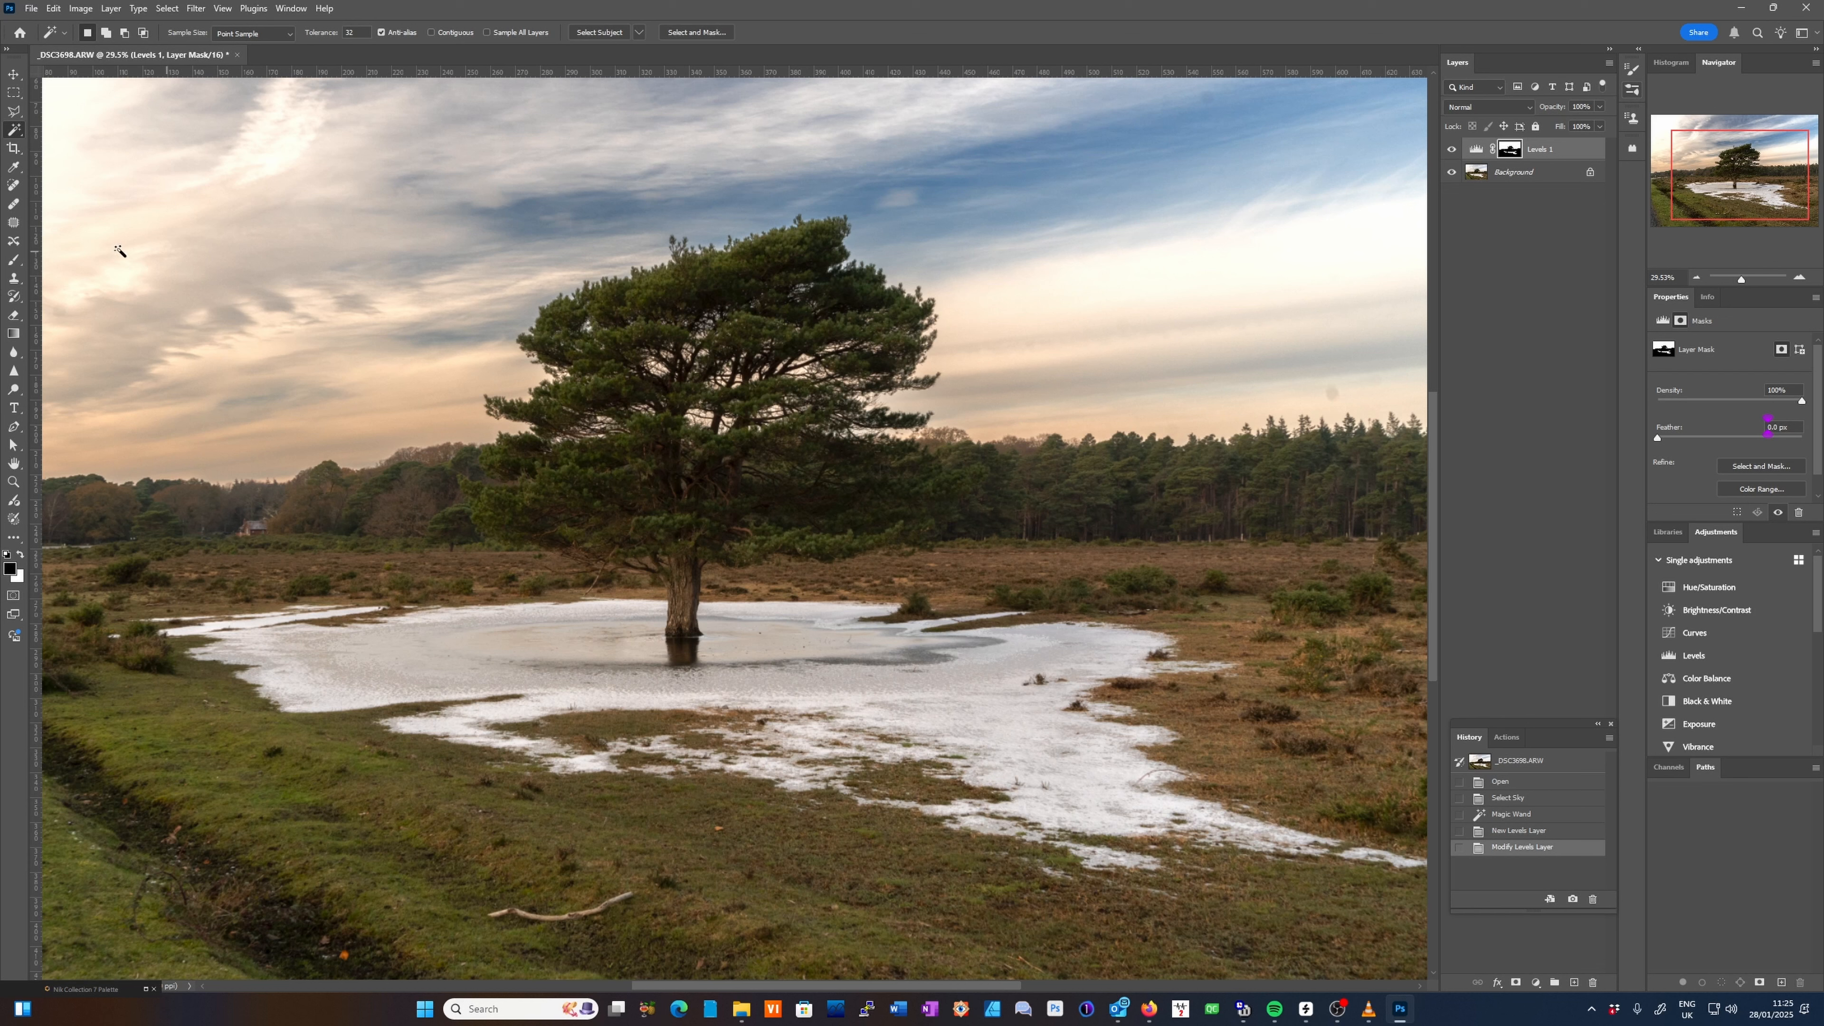
click(14, 262)
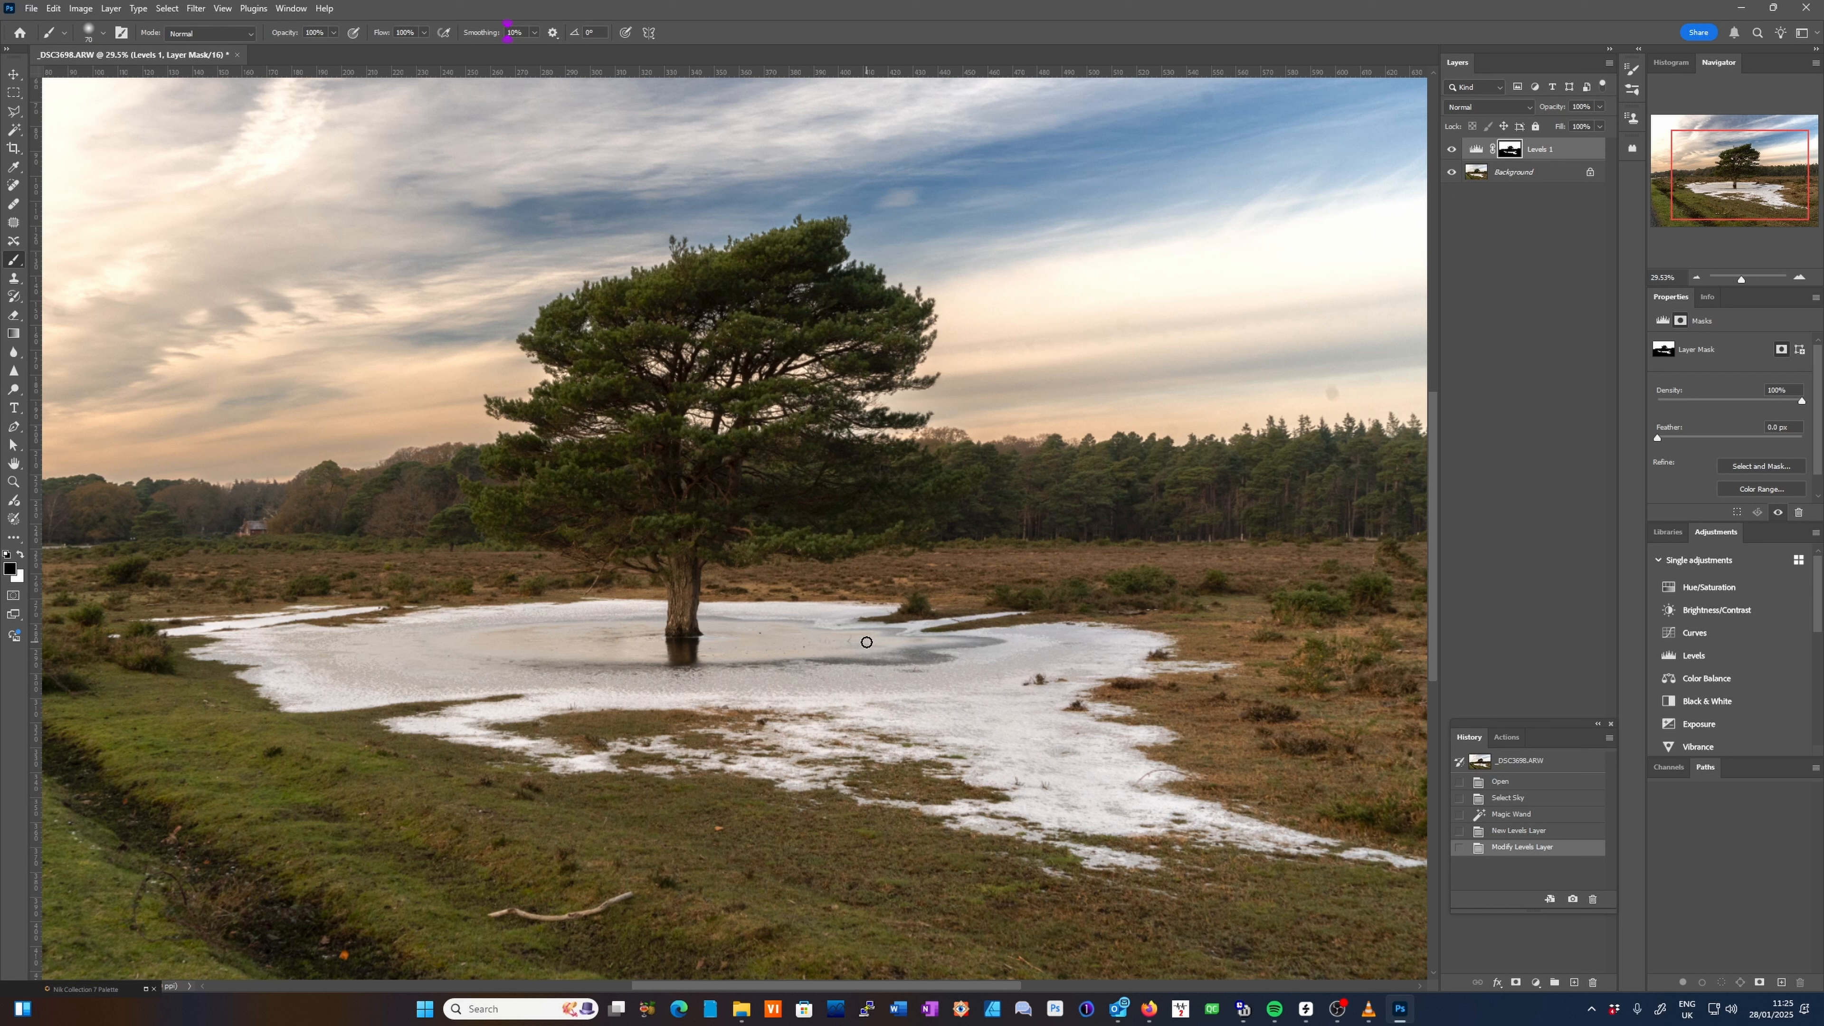
key(bracketright)
key(bracketright)
key(bracketright)
key(bracketright)
key(bracketright)
key(bracketright)
key(bracketright)
key(bracketright)
key(bracketright)
key(bracketright)
key(bracketright)
key(bracketright)
key(bracketright)
key(bracketright)
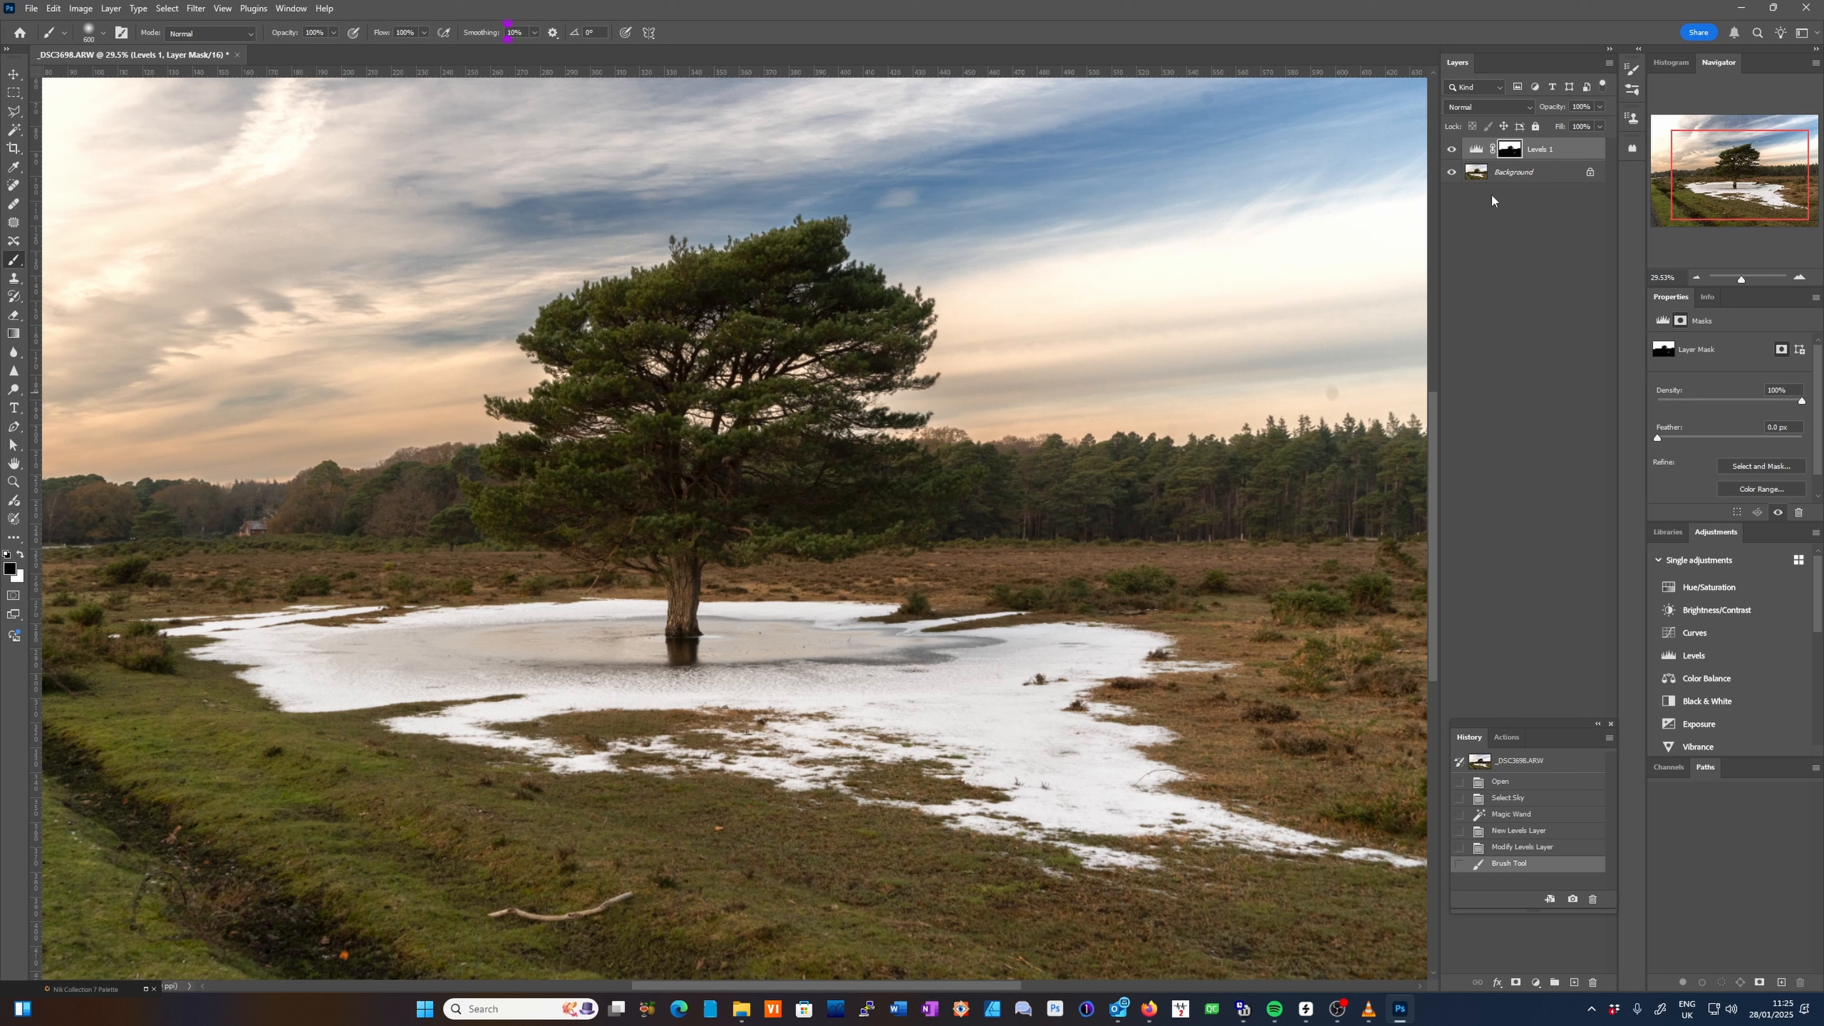
click(1193, 620)
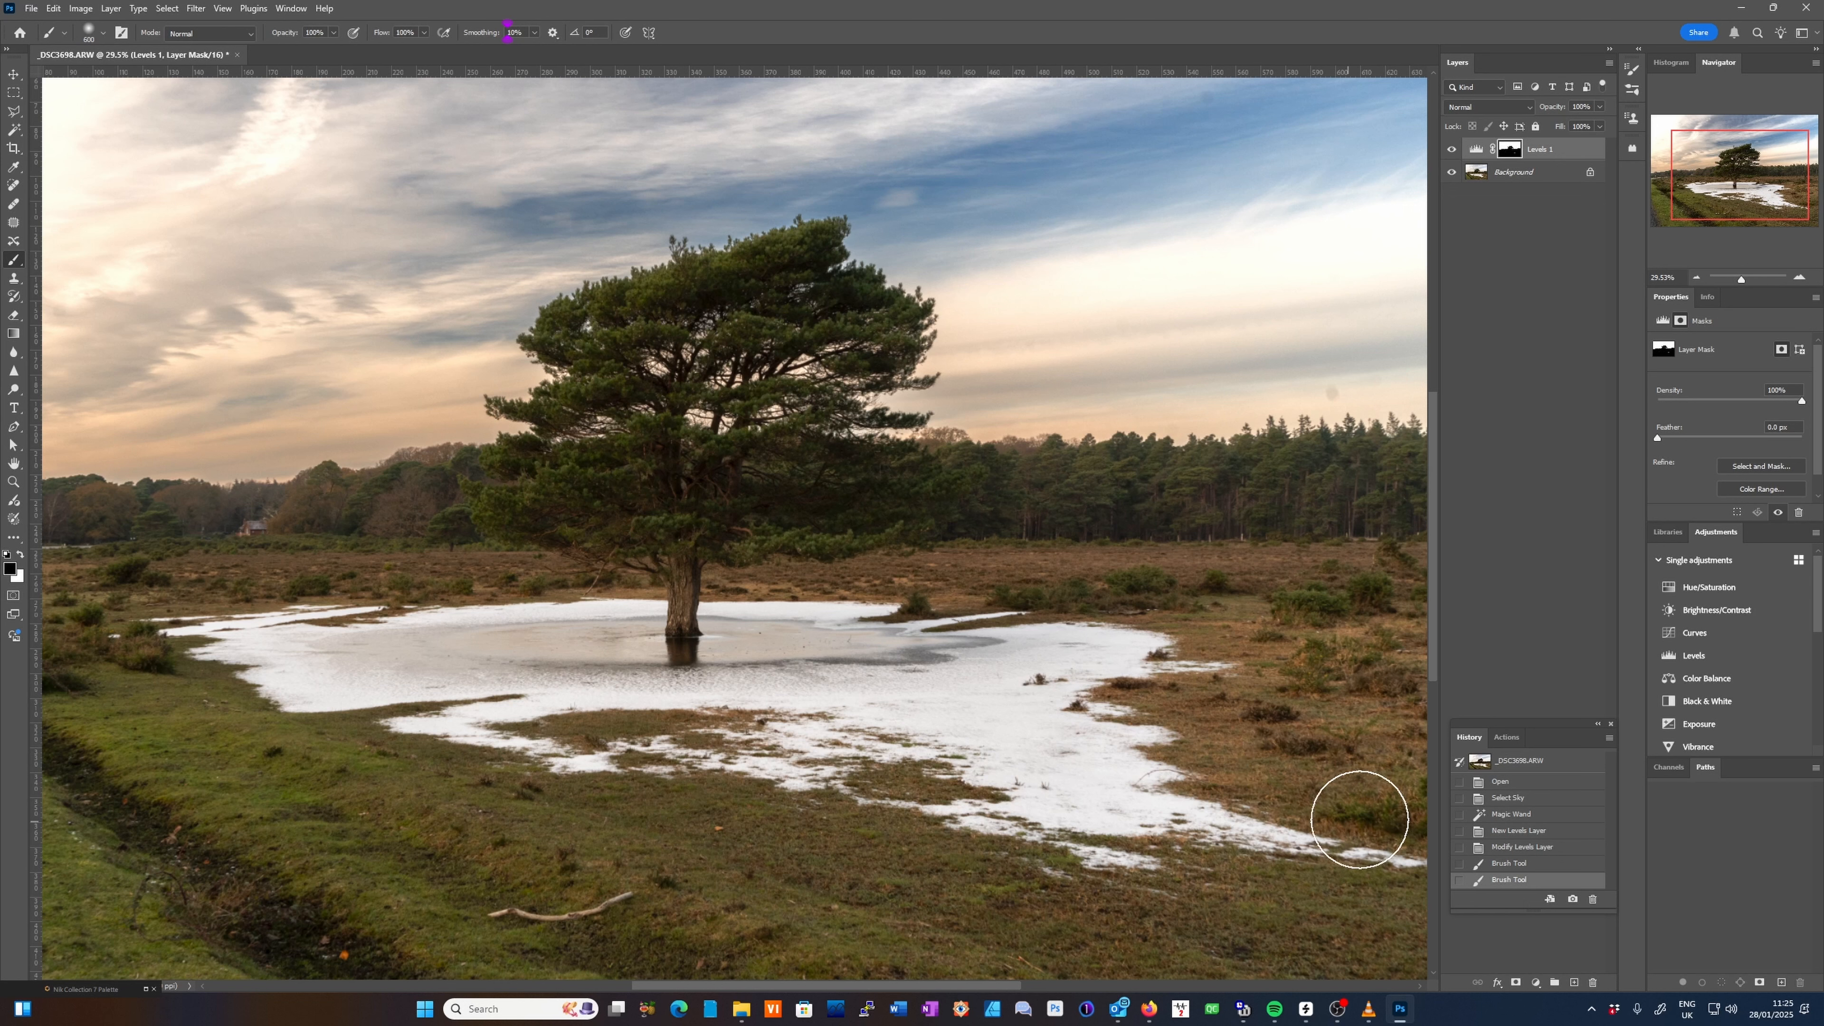
click(1142, 664)
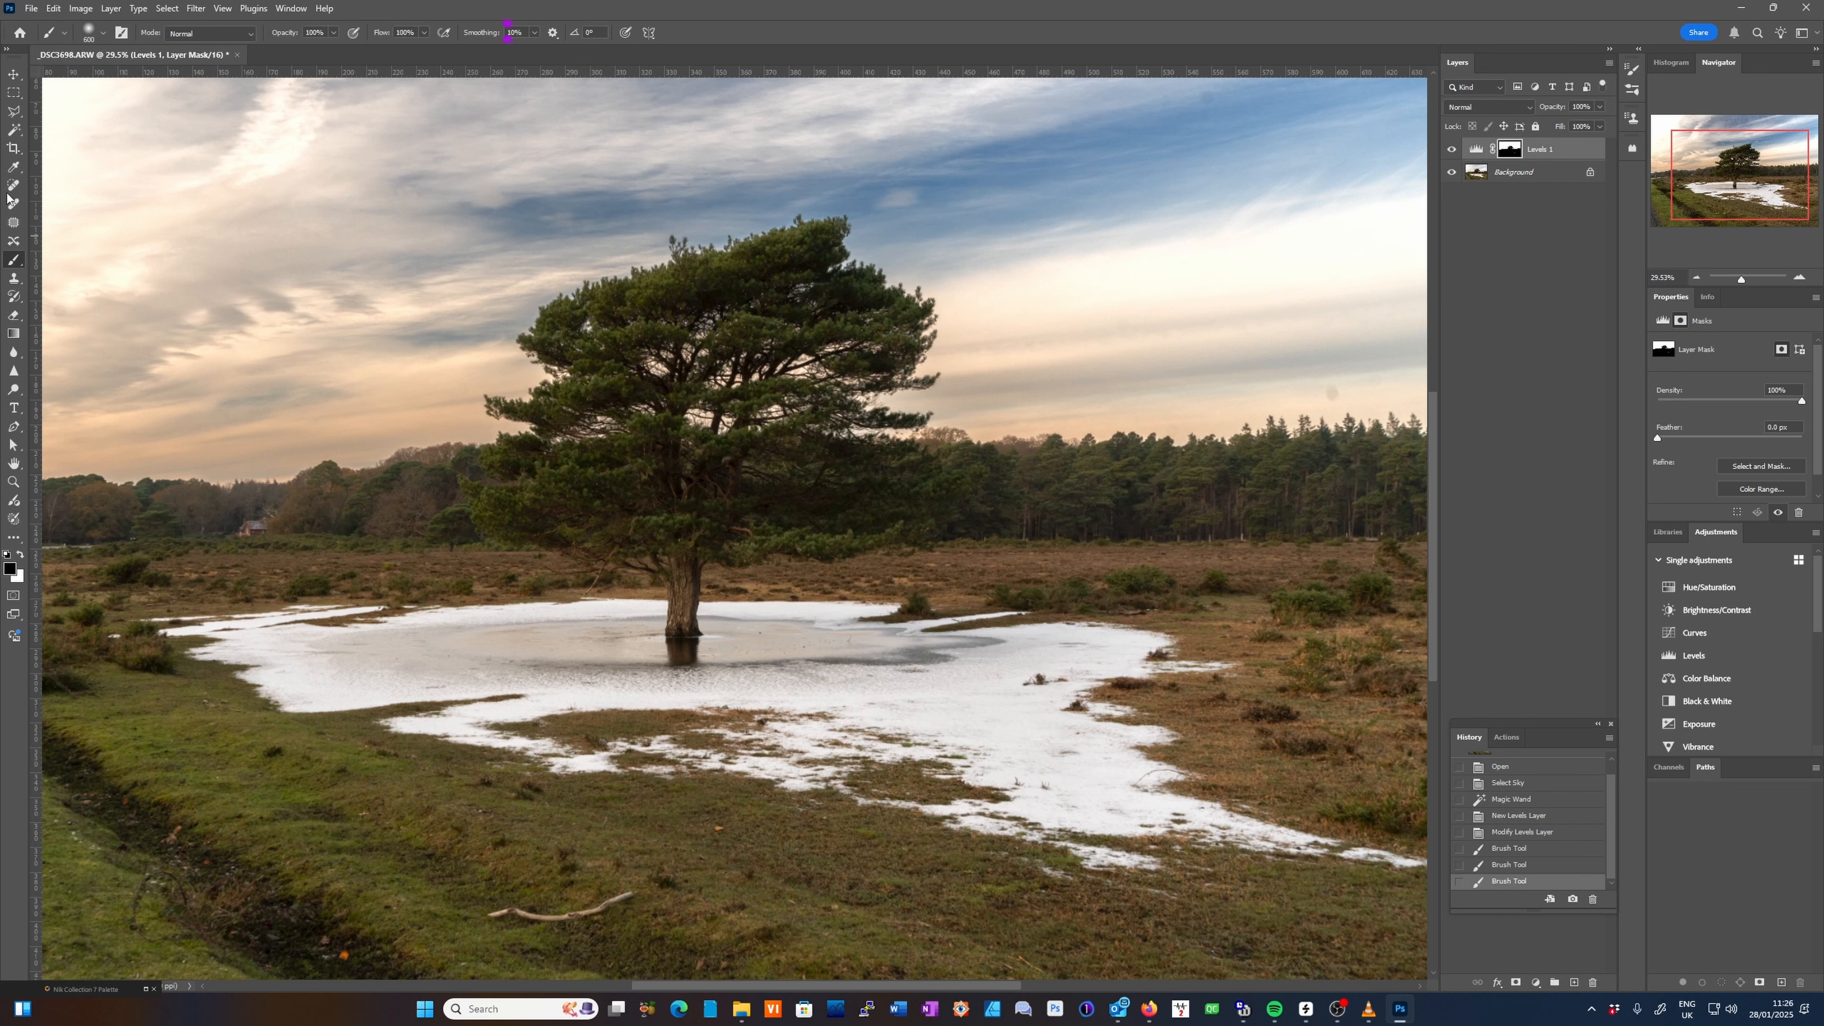
Select the lone tree with the Object Selection tool.
click(18, 132)
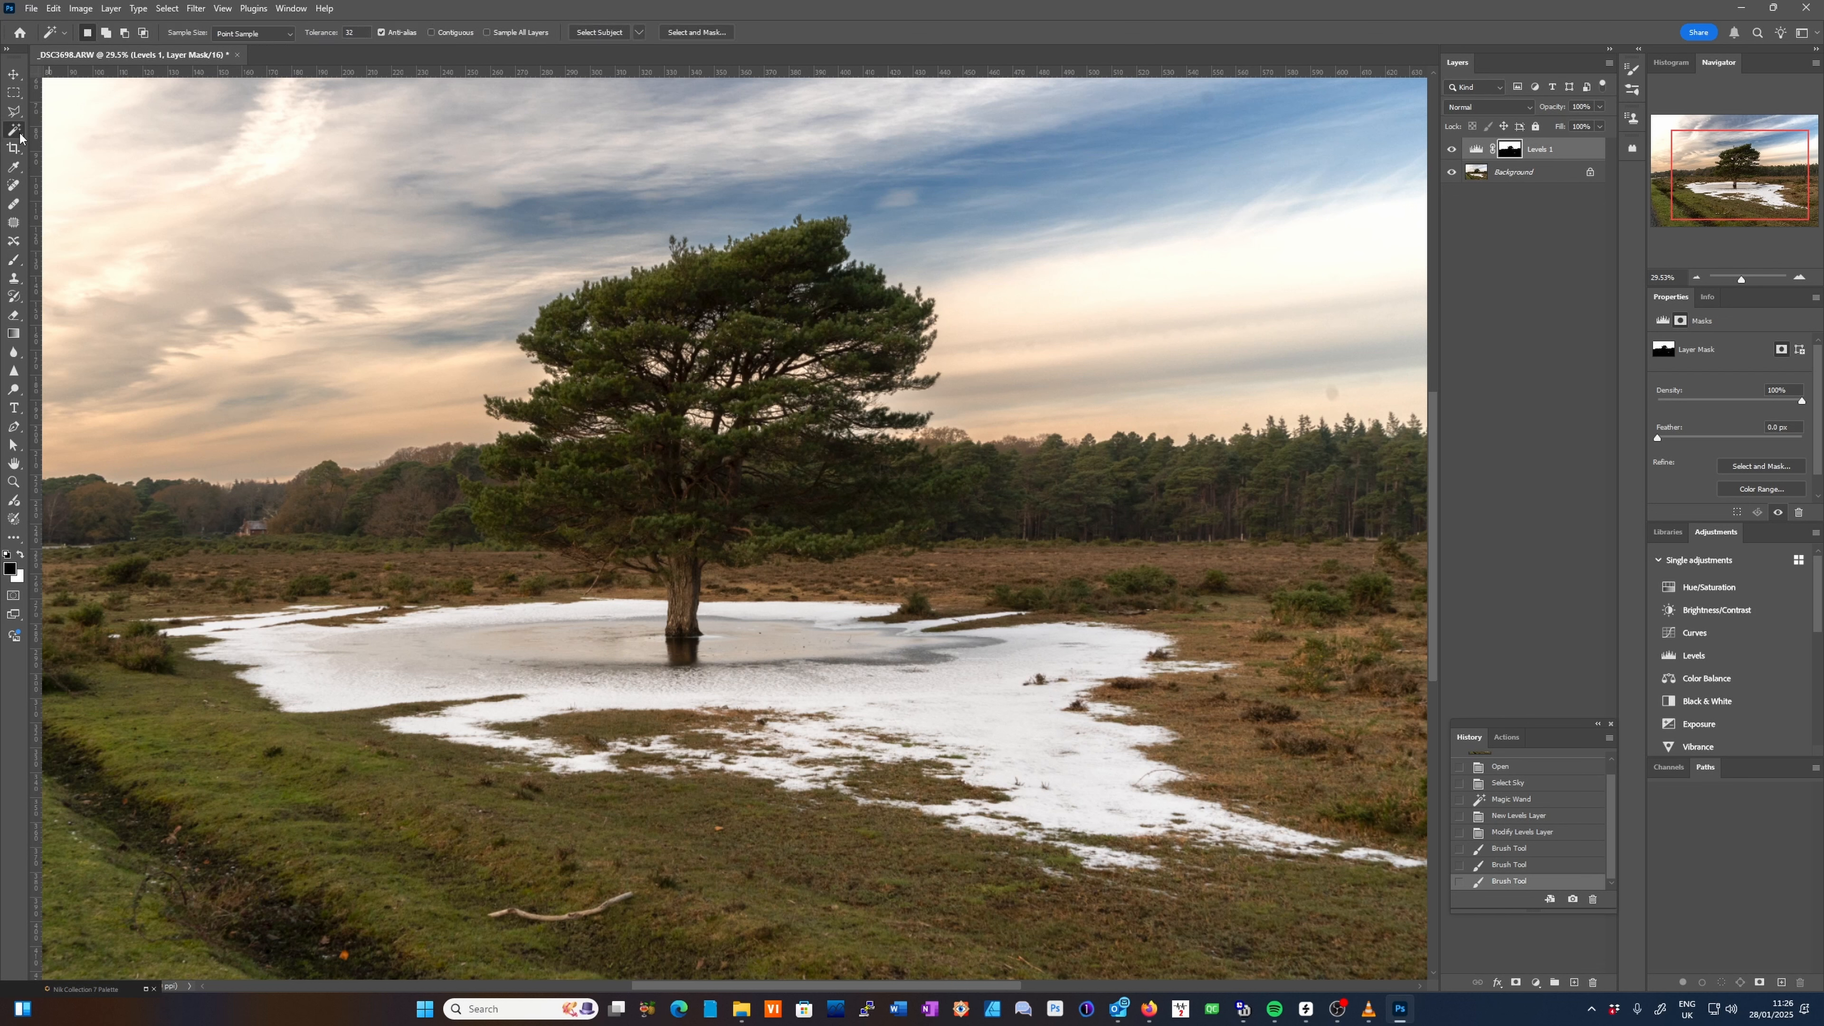
right_click(20, 134)
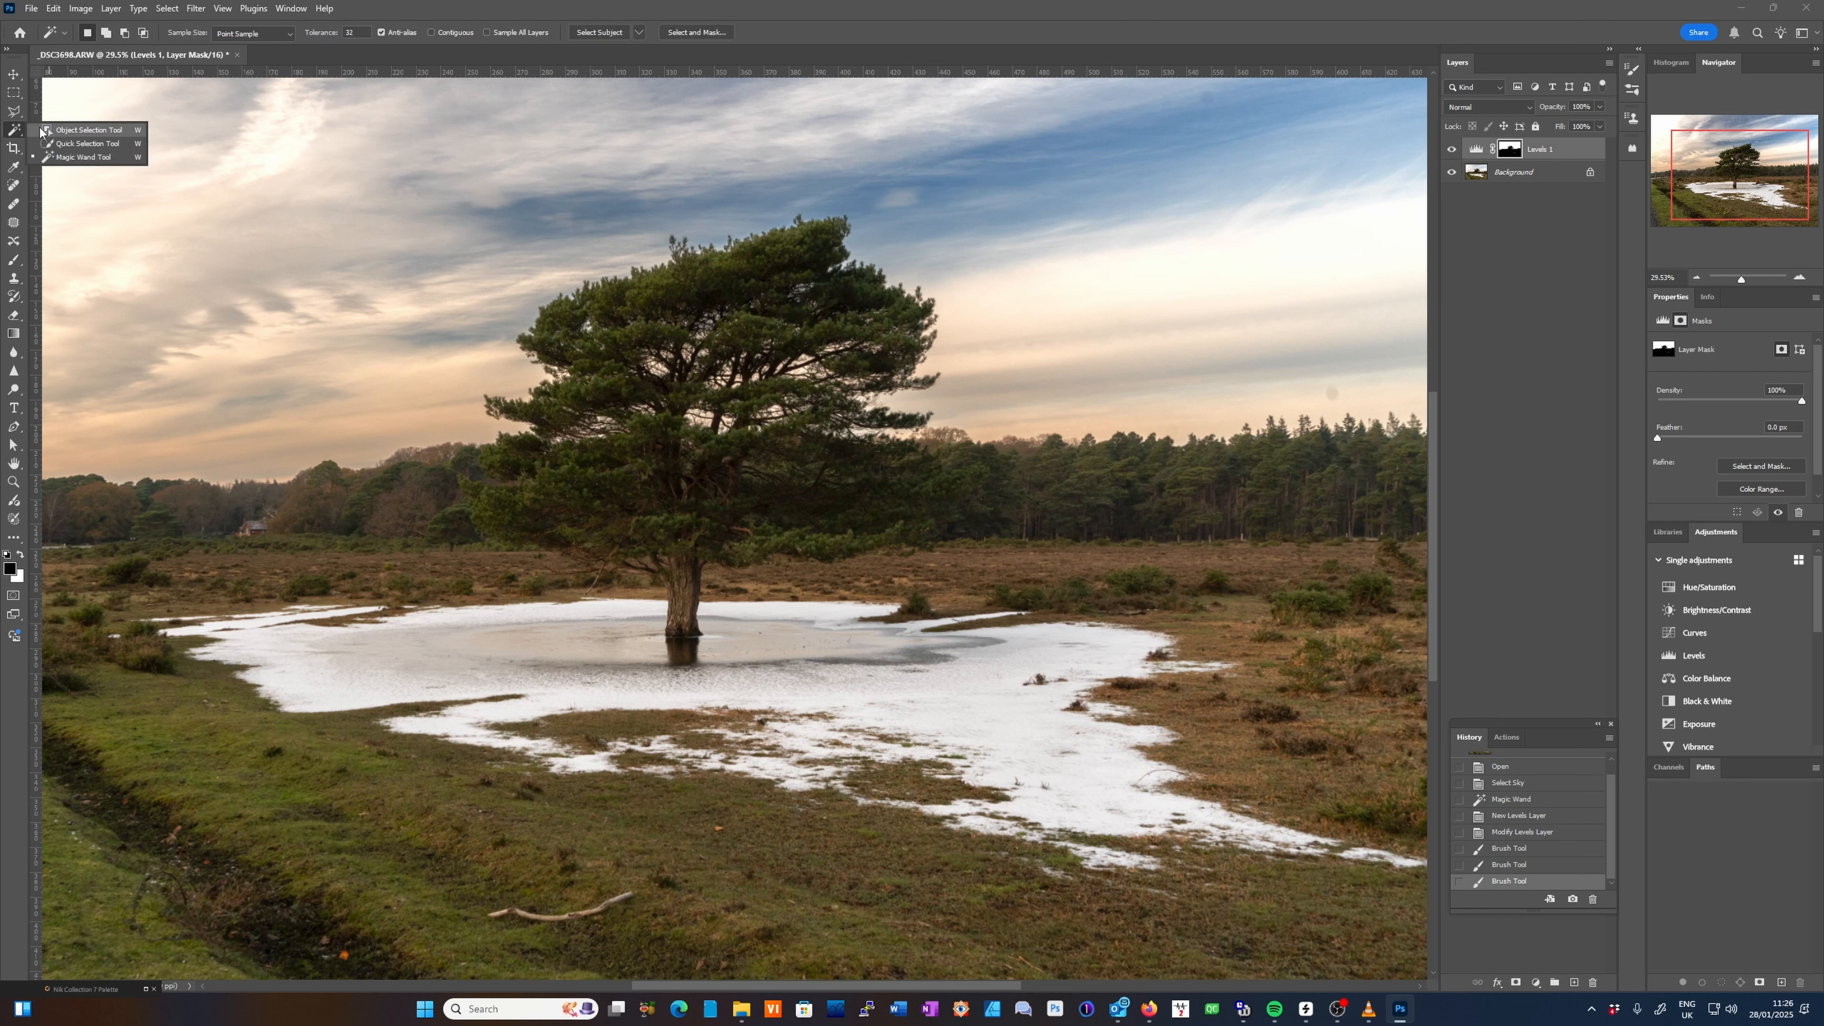
click(72, 131)
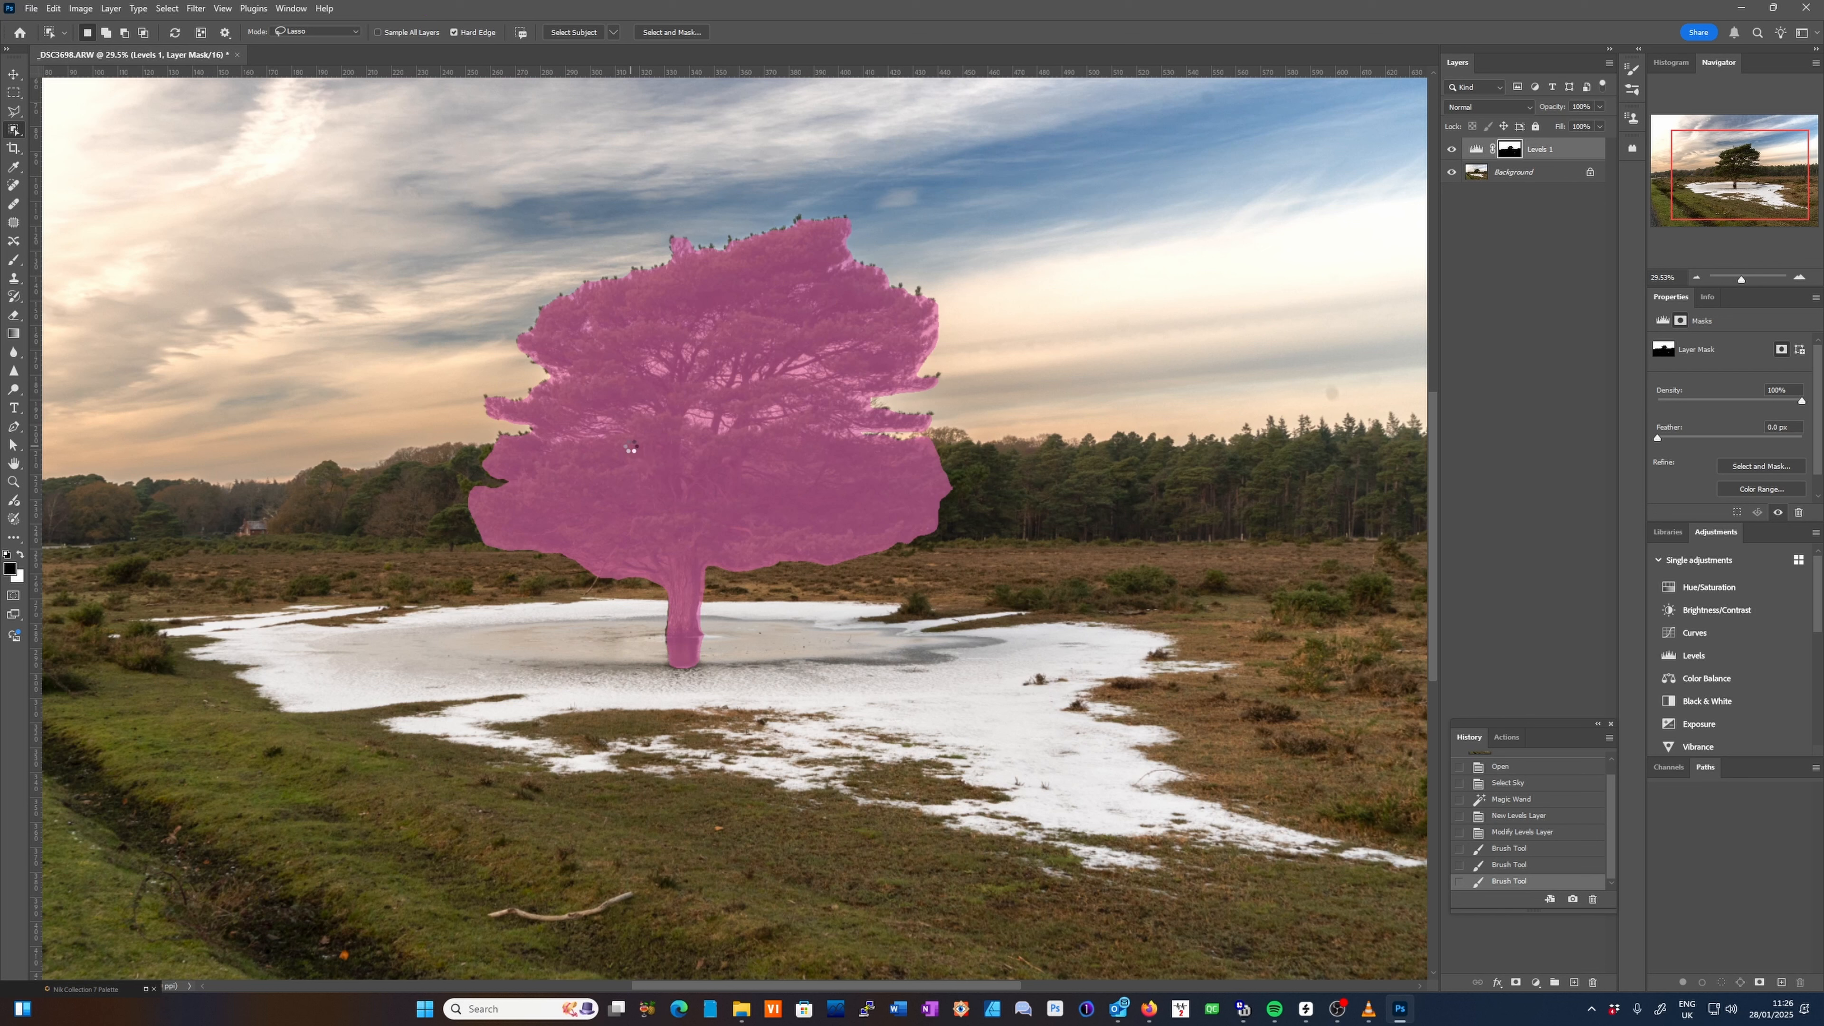
click(632, 449)
key(v)
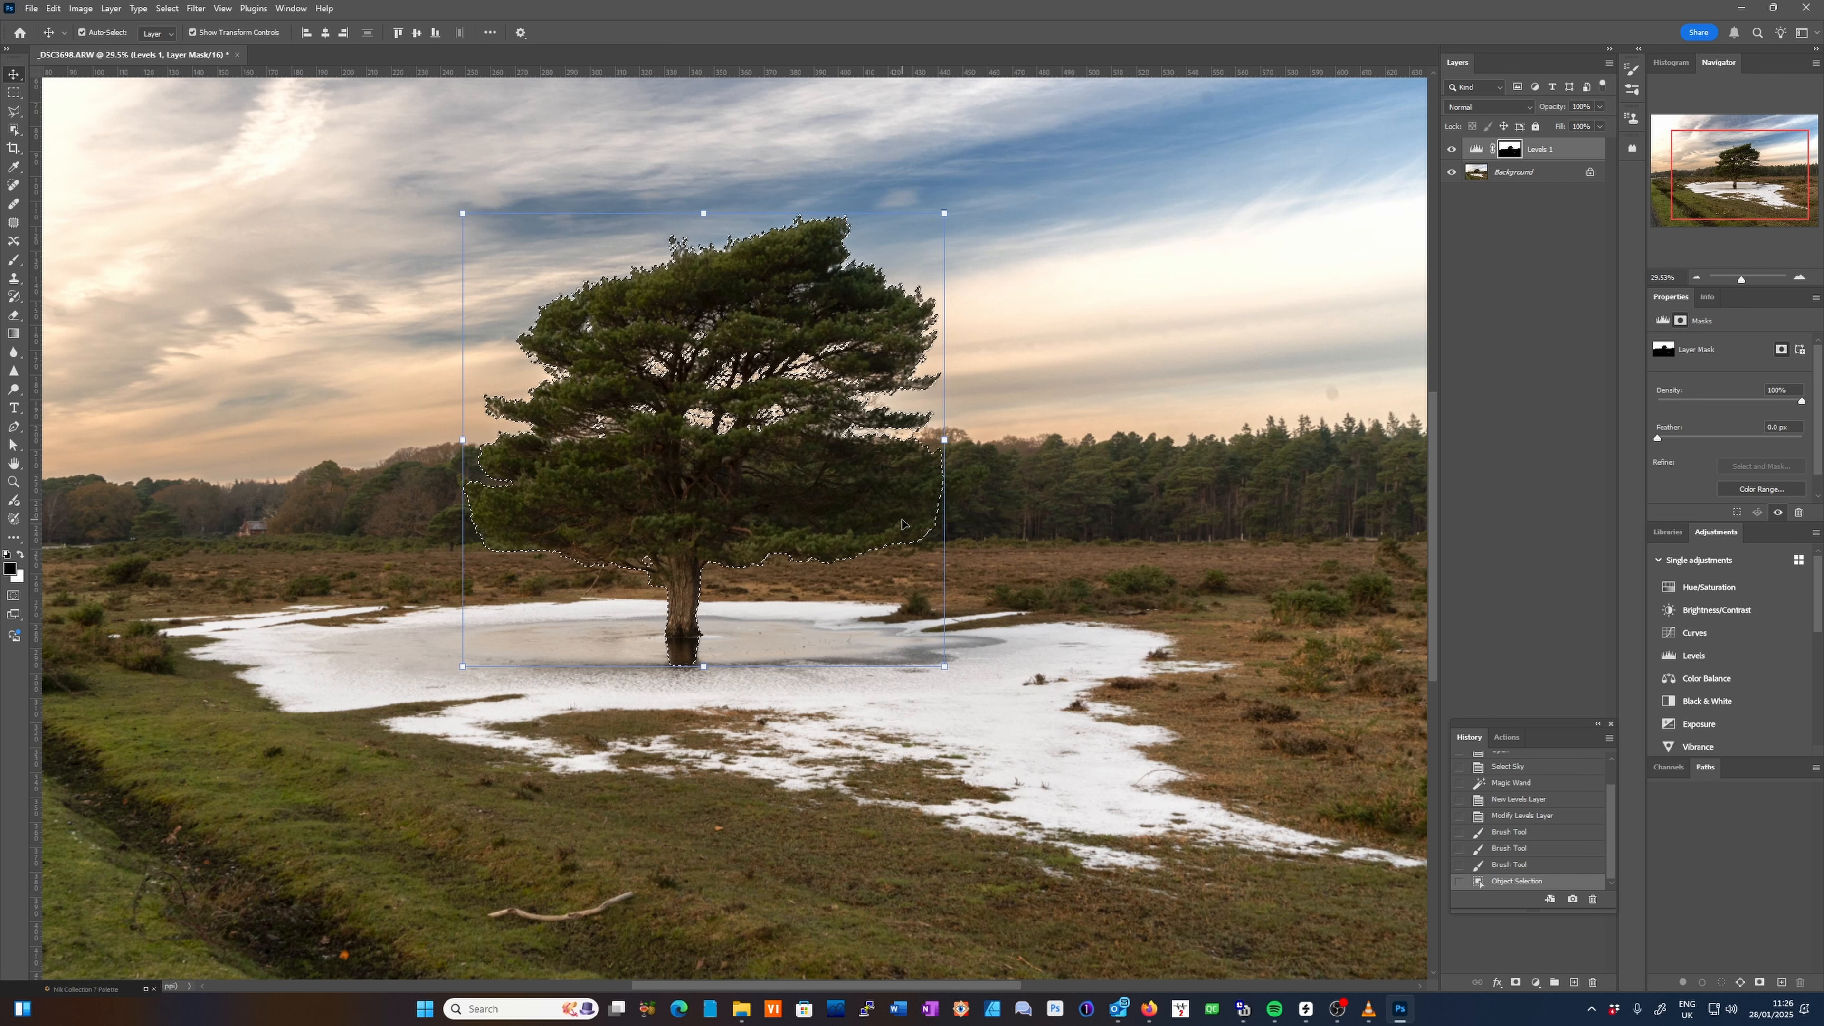
Check the edge of the tree selection and create a Levels adjustment layer masked to it.
scroll(902, 523, up, 3)
scroll(903, 523, up, 2)
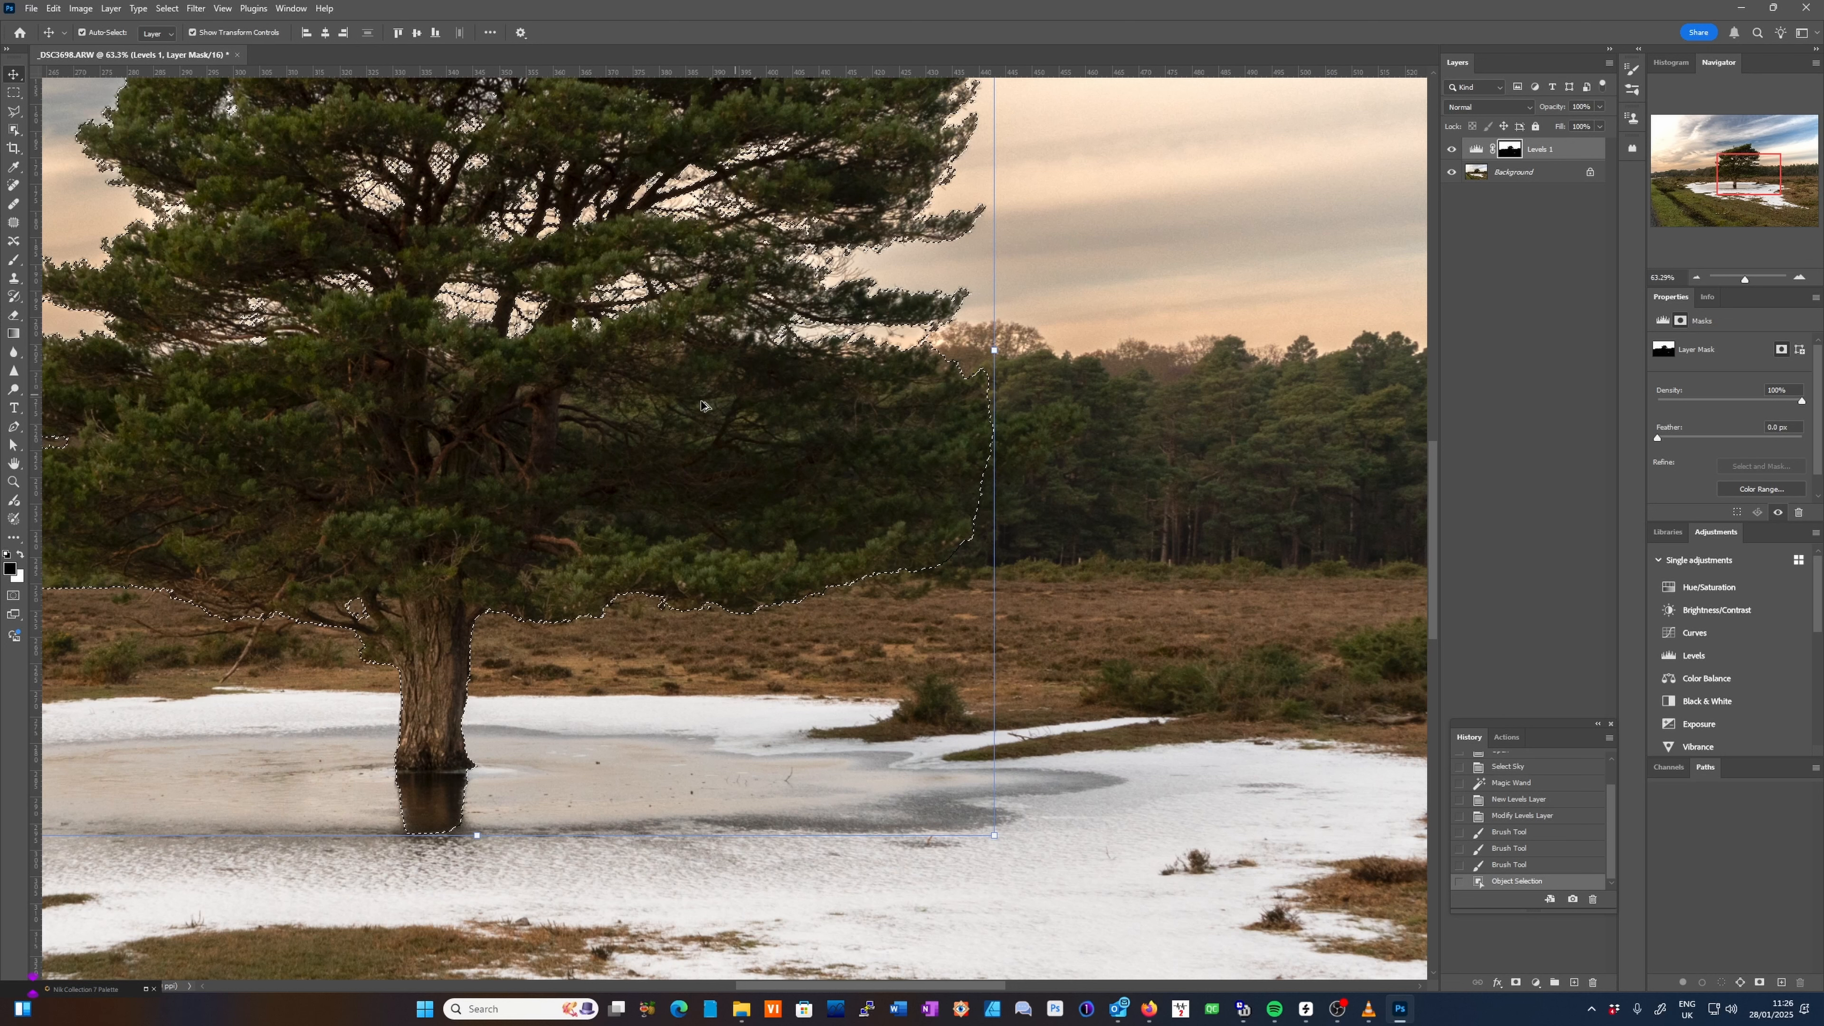
scroll(682, 408, down, 3)
scroll(681, 409, down, 2)
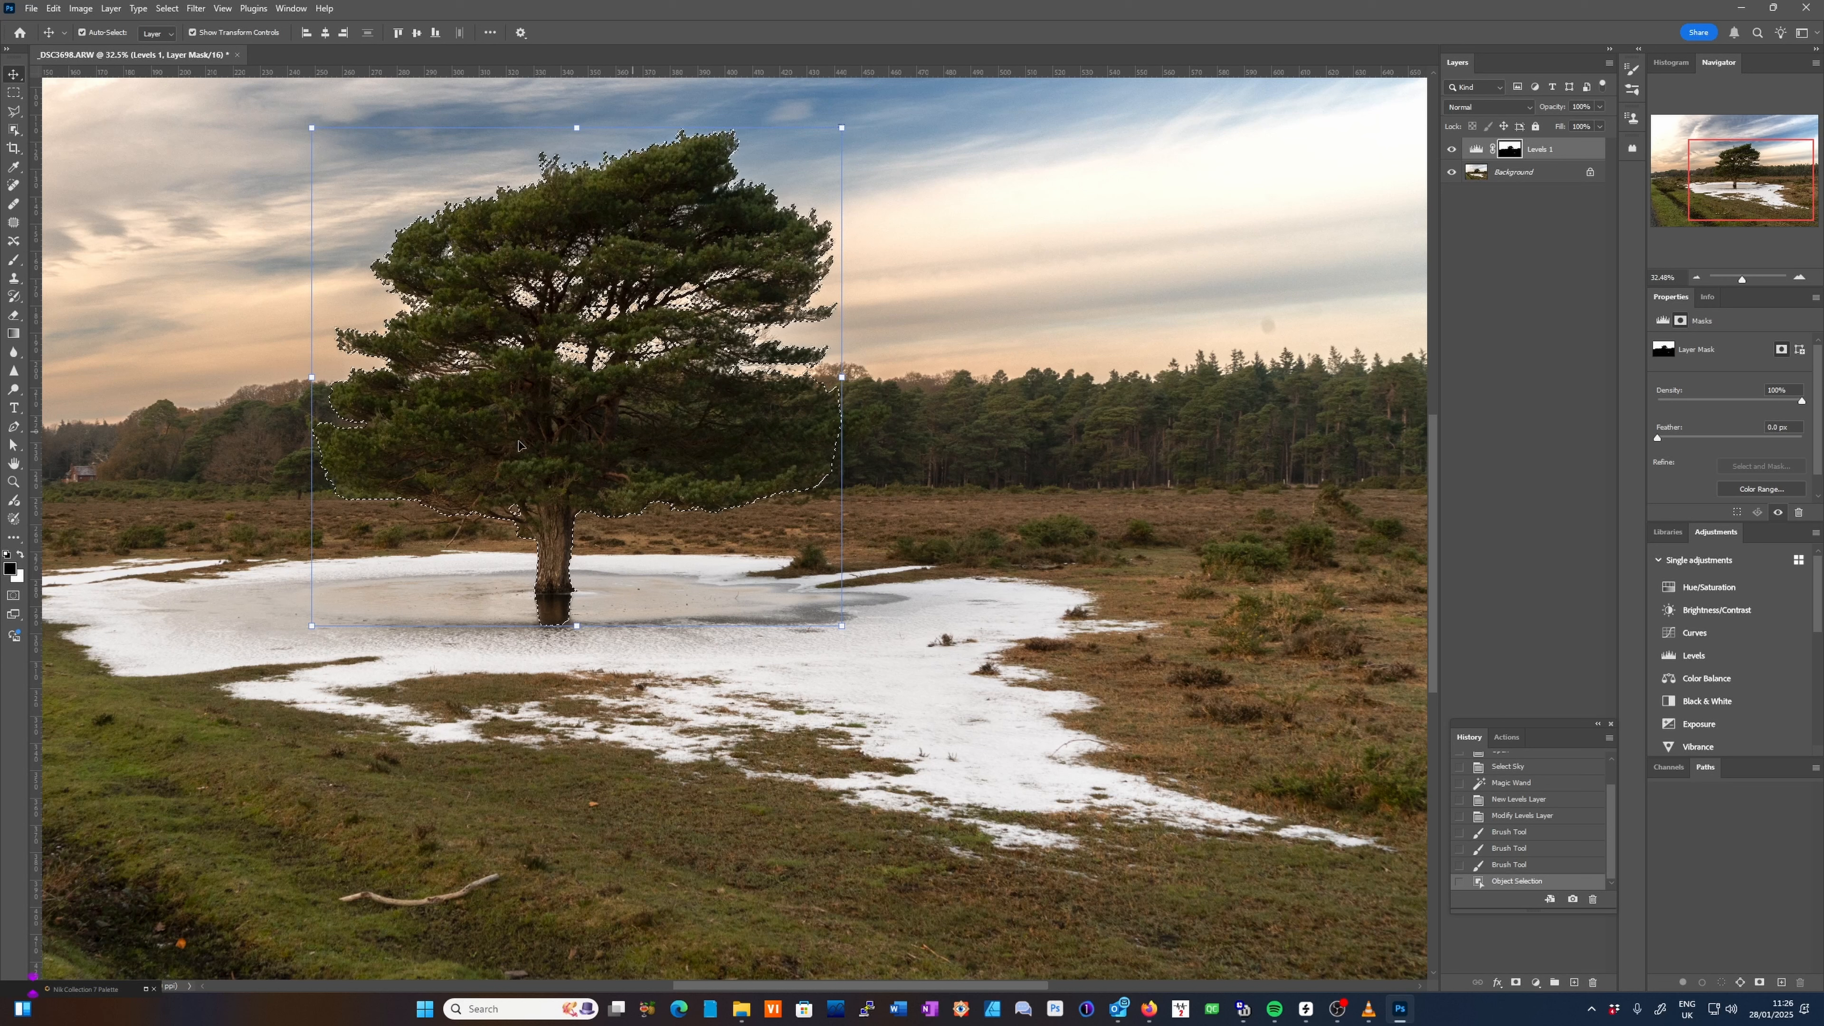
click(1535, 986)
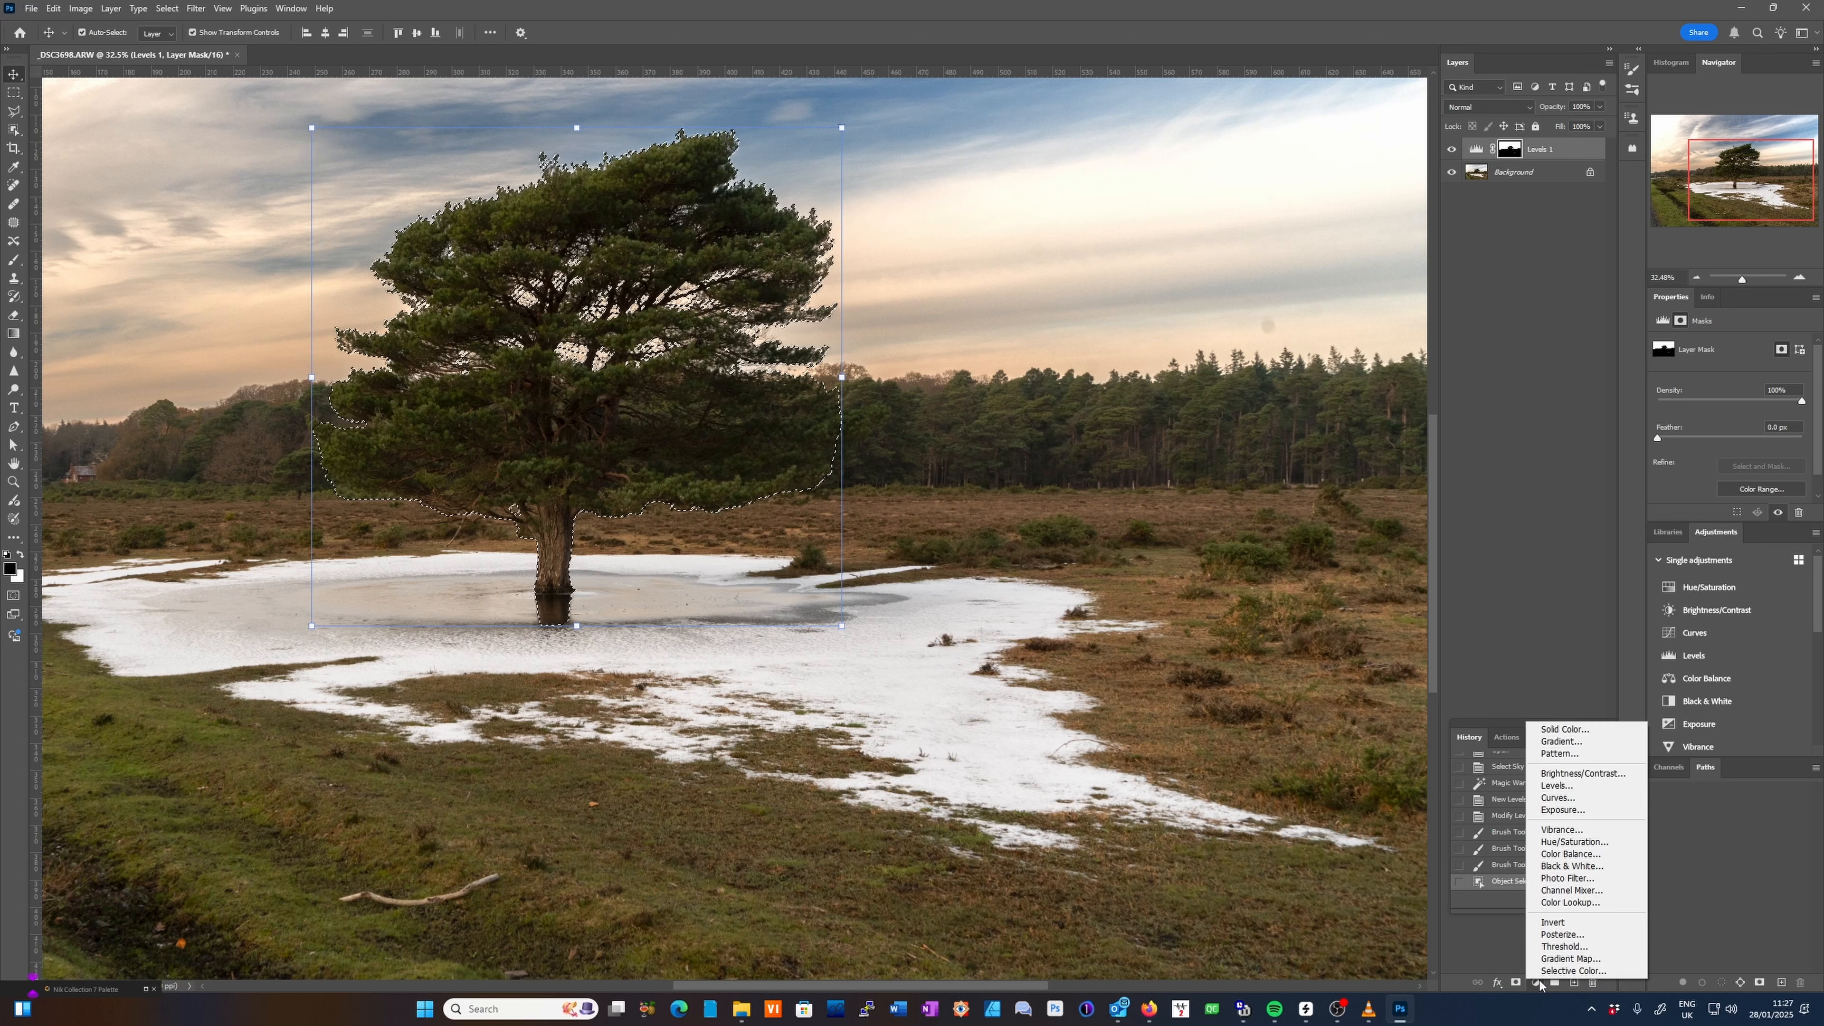
click(1541, 785)
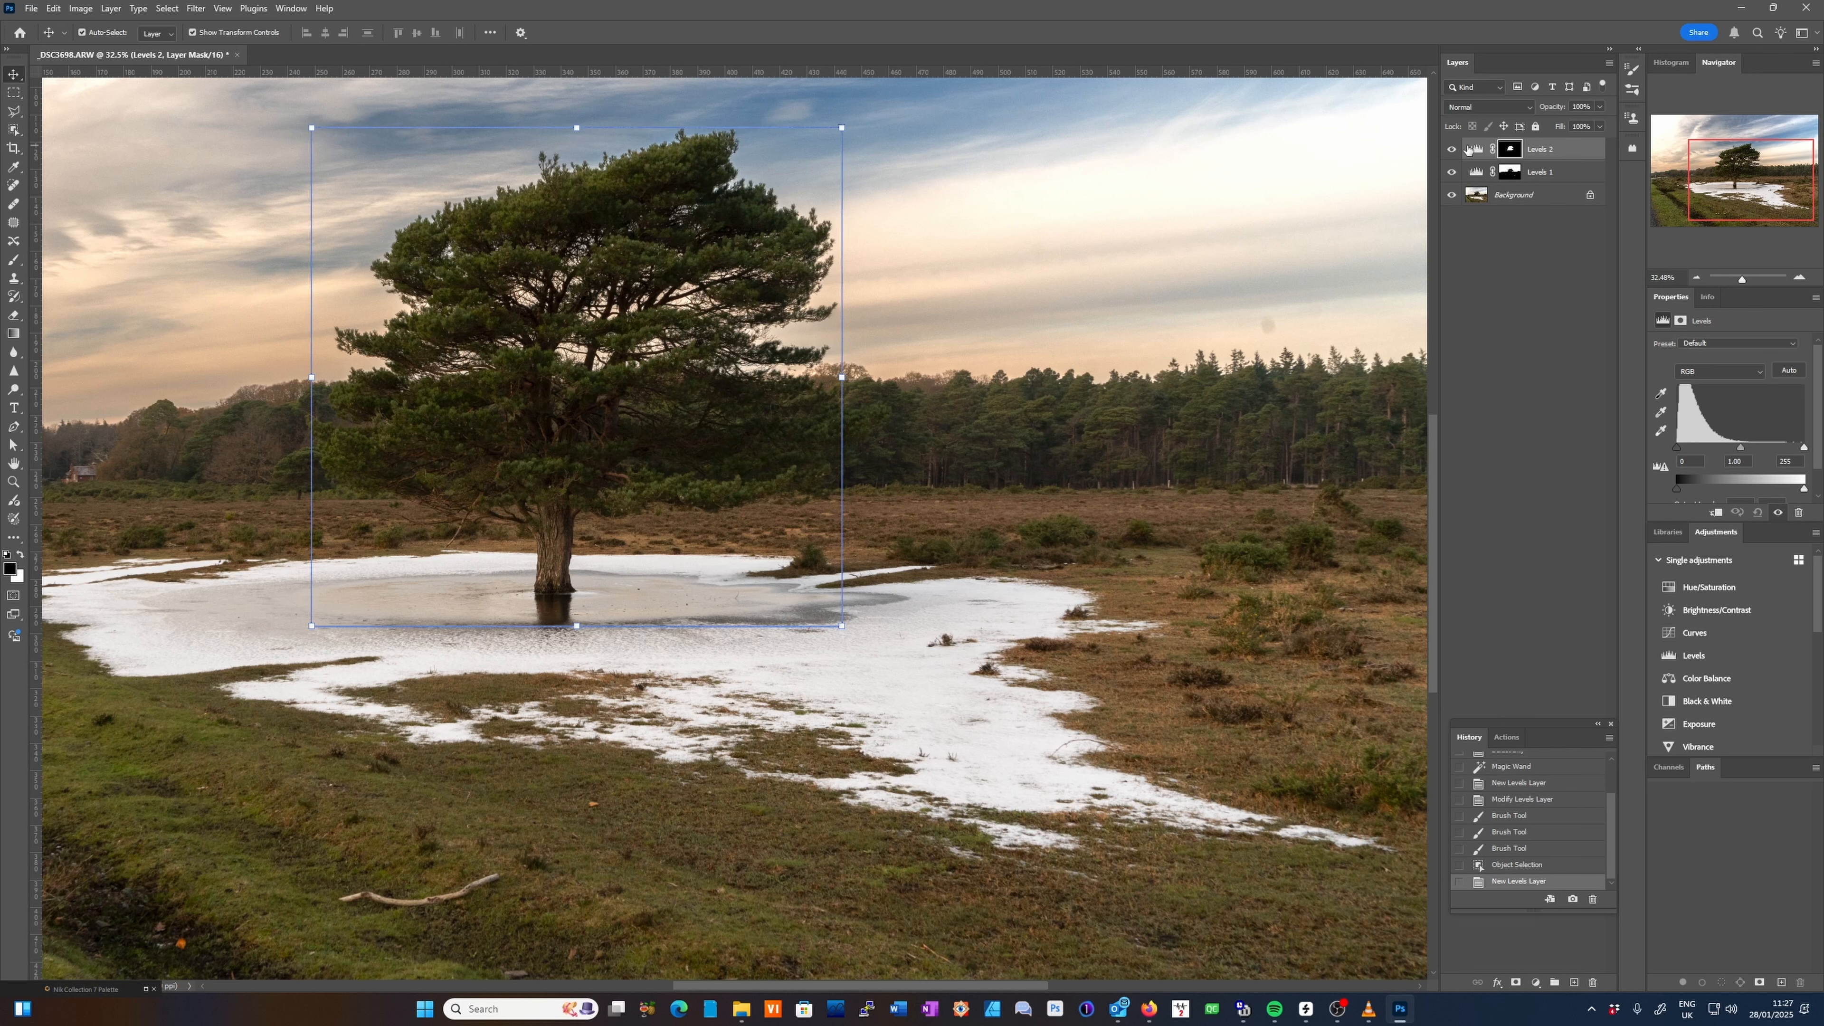
Rename the first Levels layer as Sky and the second Levels layer as Tree.
click(1542, 175)
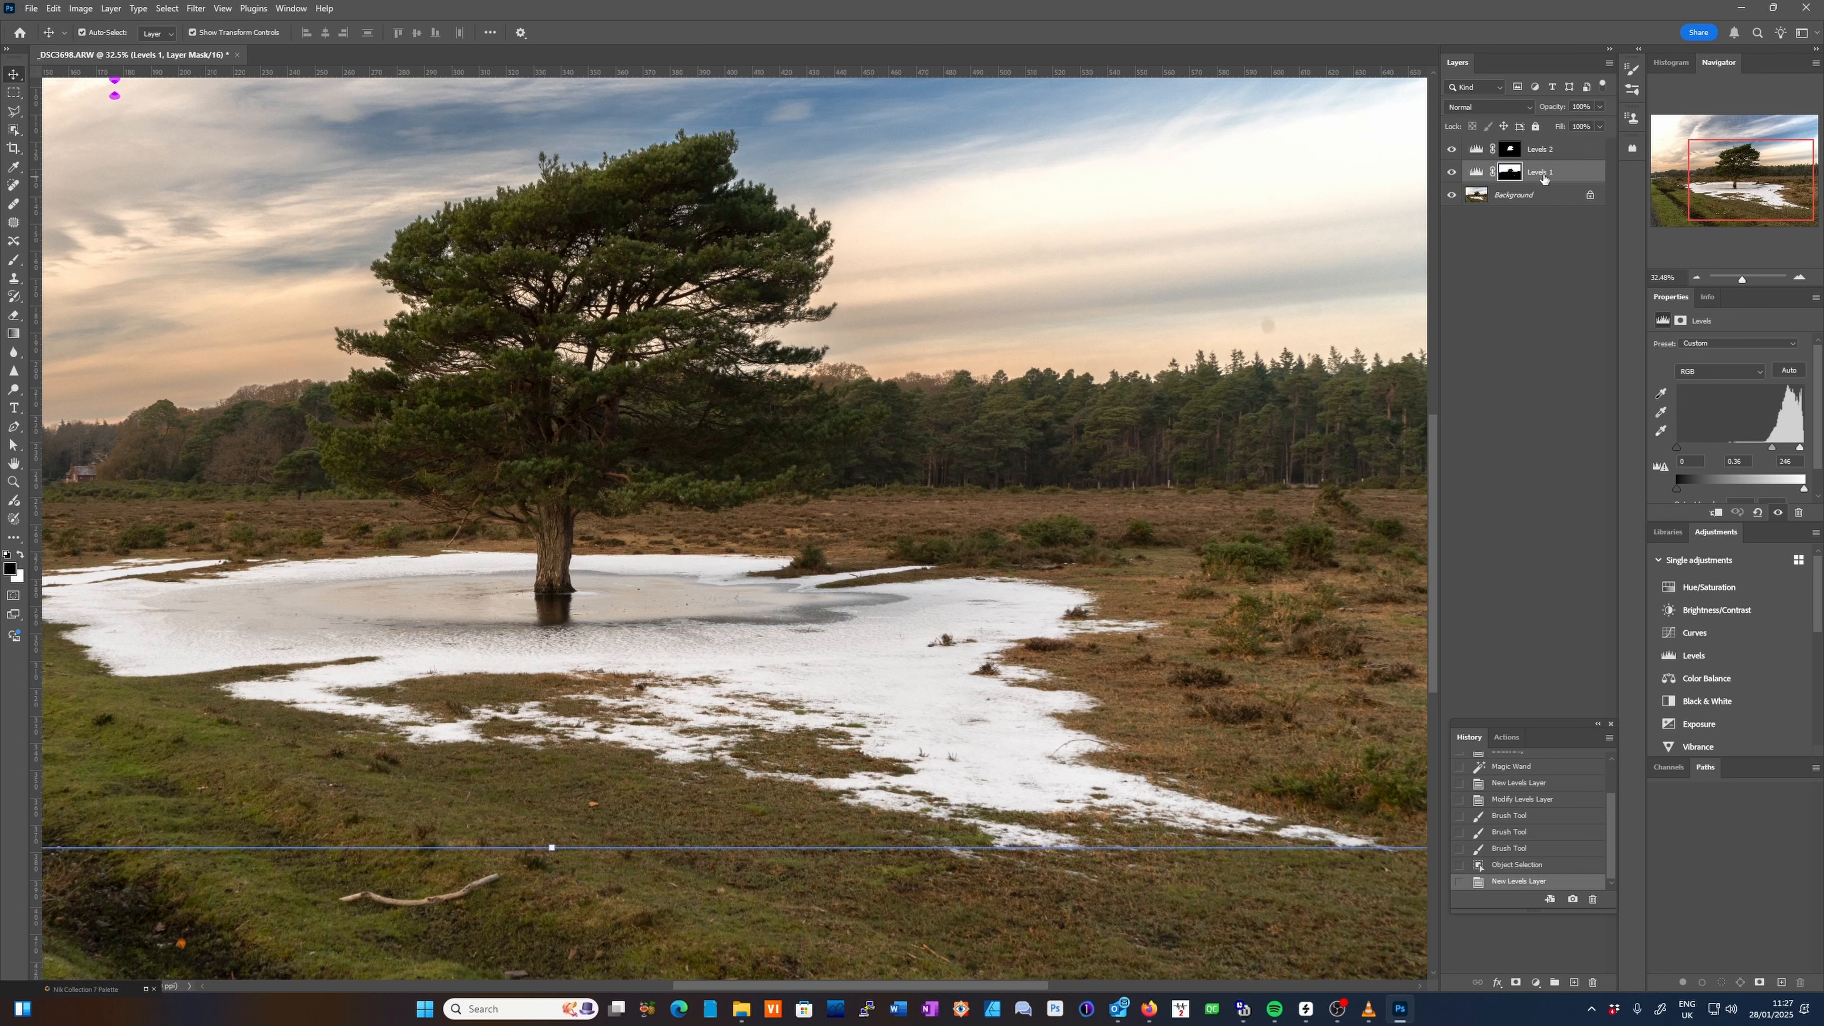
click(1544, 178)
double_click(1542, 172)
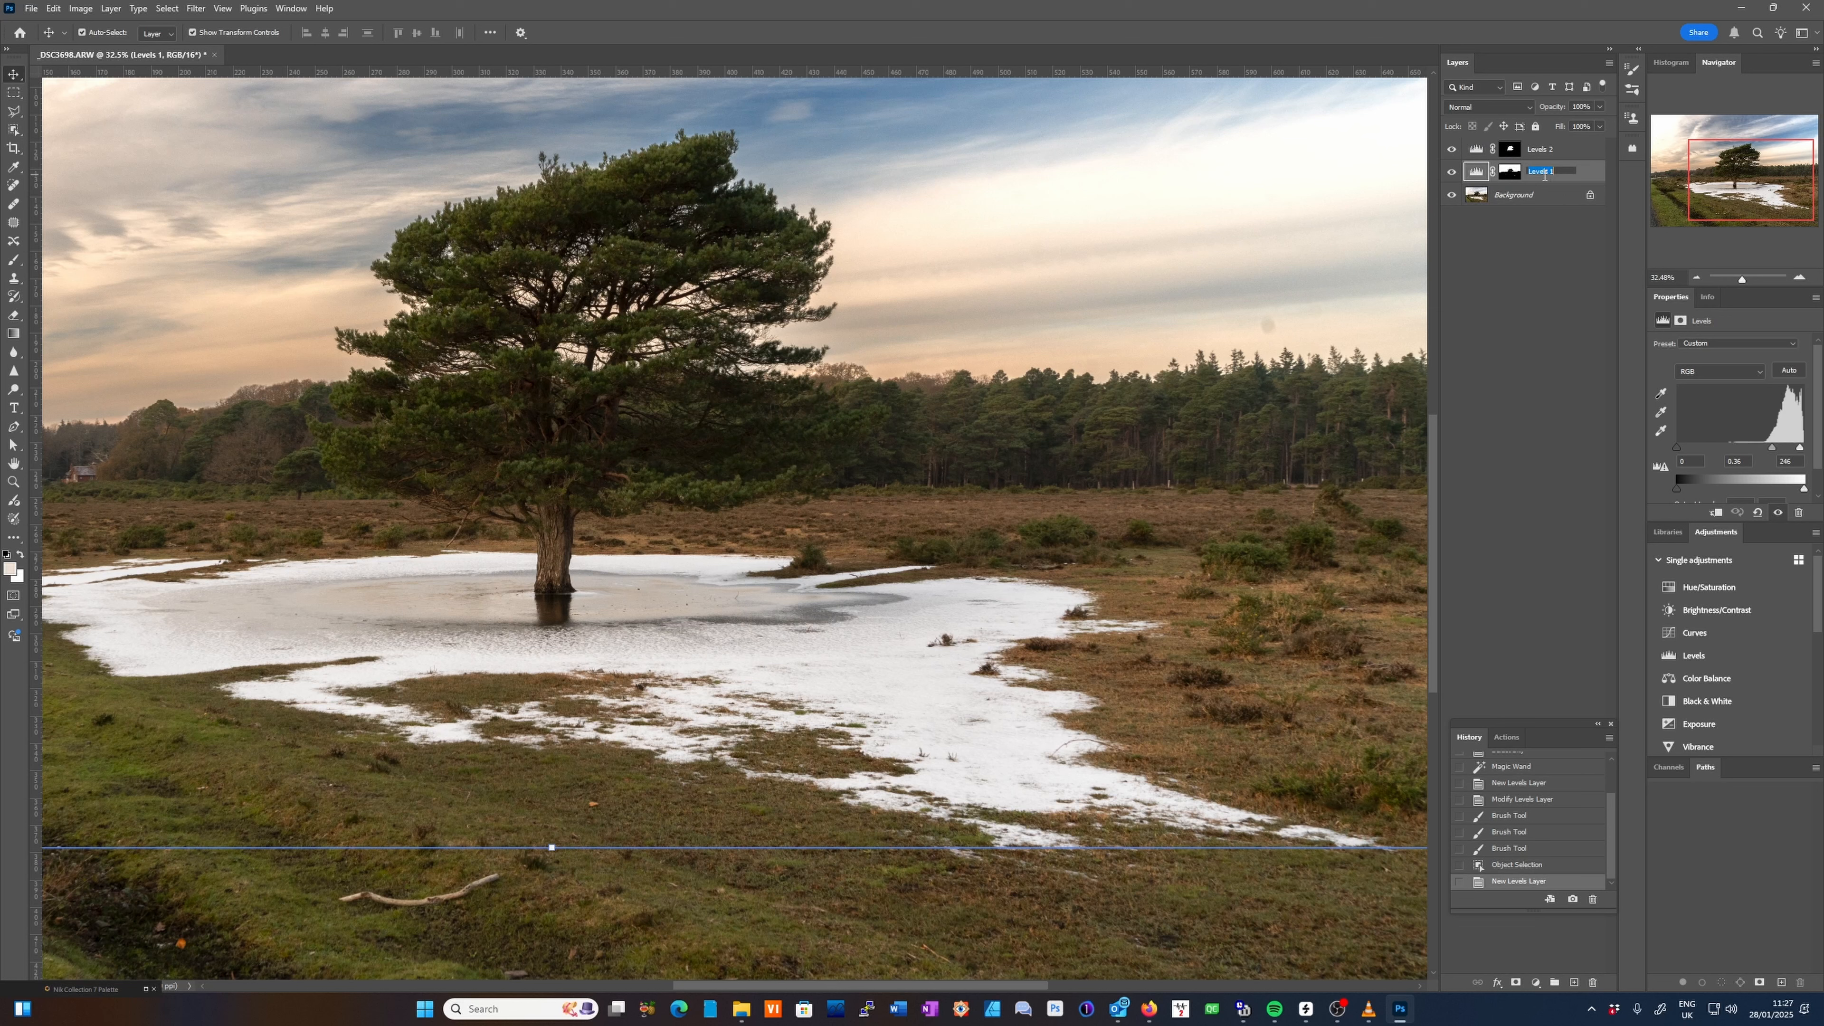
text(Sky)
key(Return)
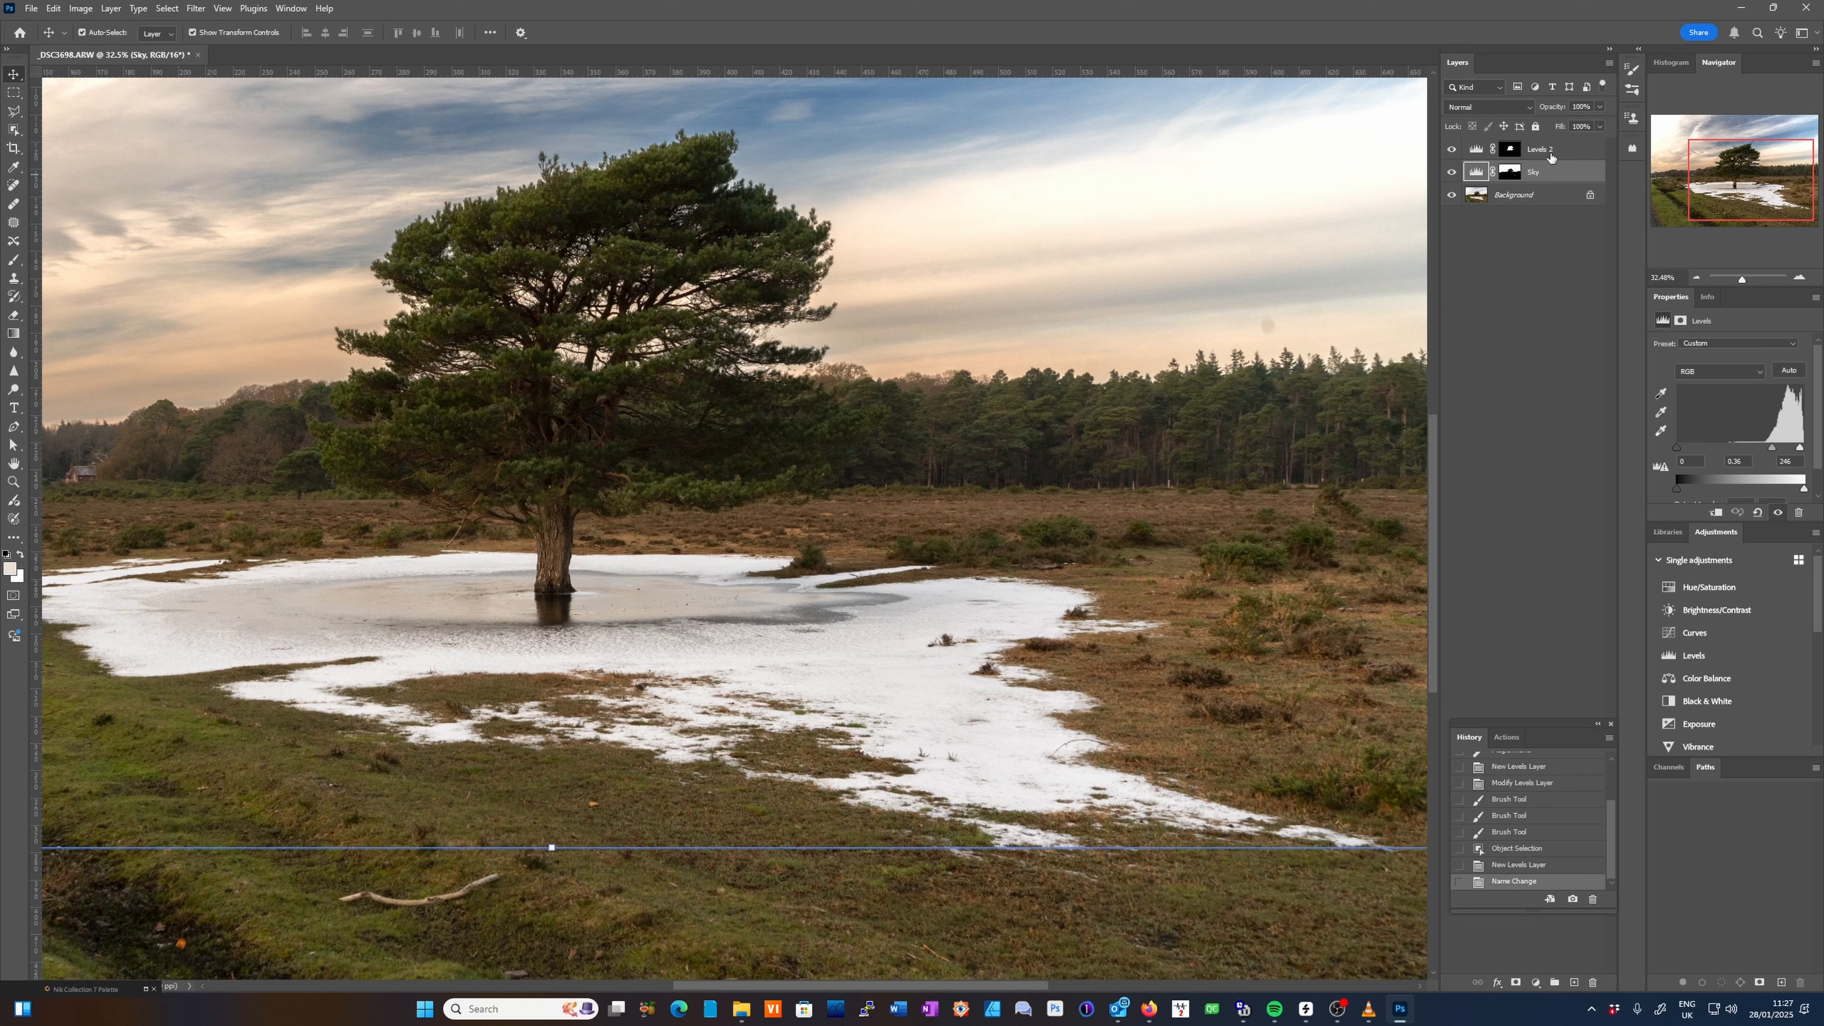
double_click(1553, 149)
text(Tree)
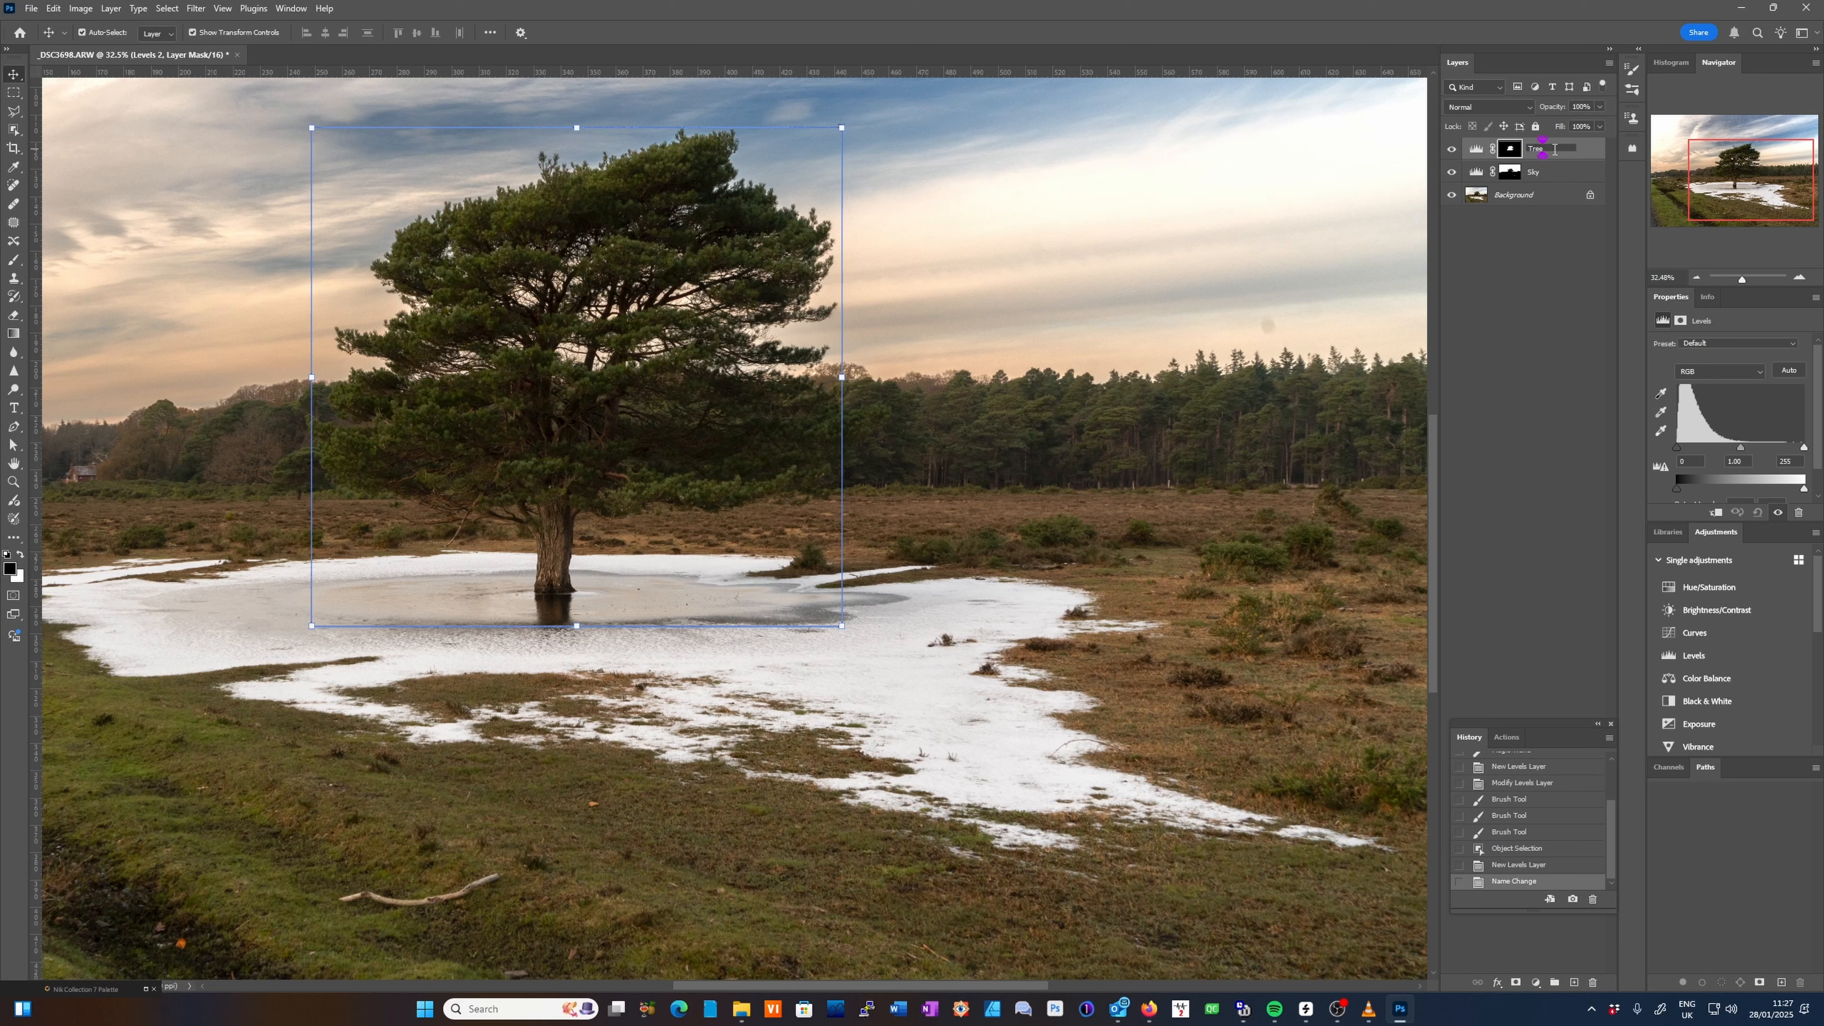
key(Tab)
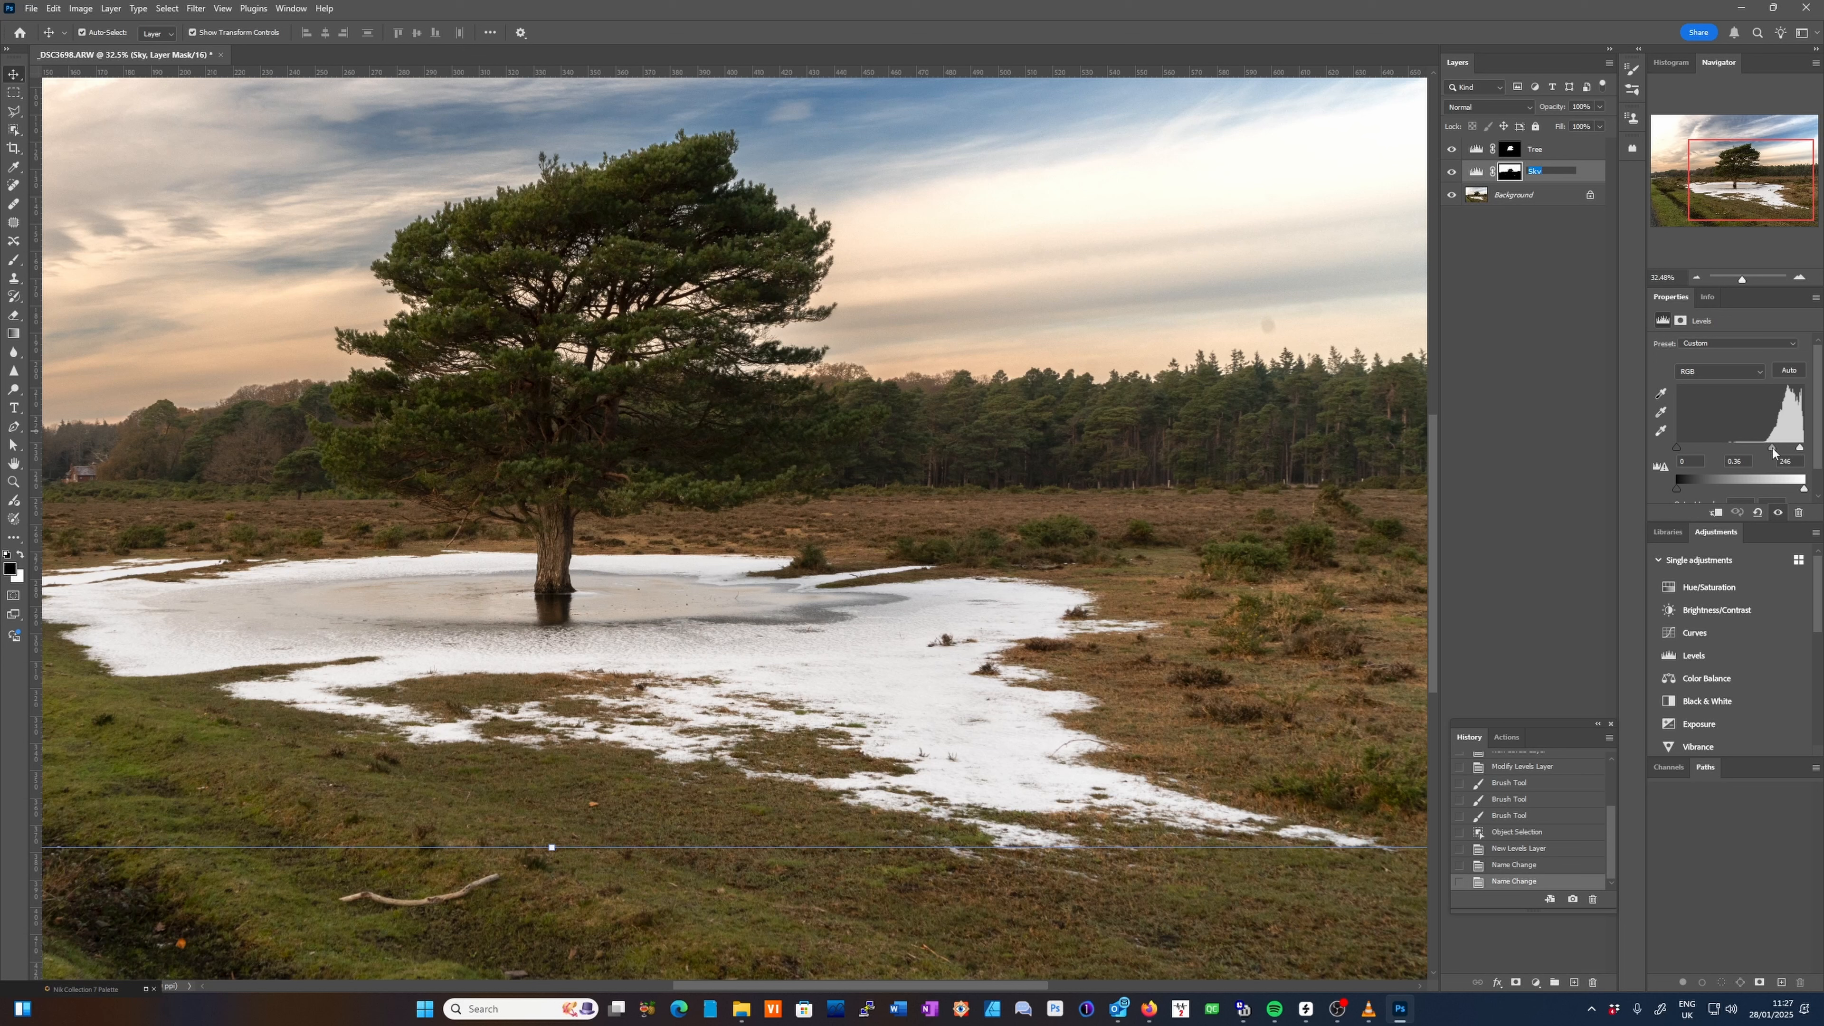
Brighten the tree in the Tree Levels layer with a midtone value of 1.34.
click(1577, 154)
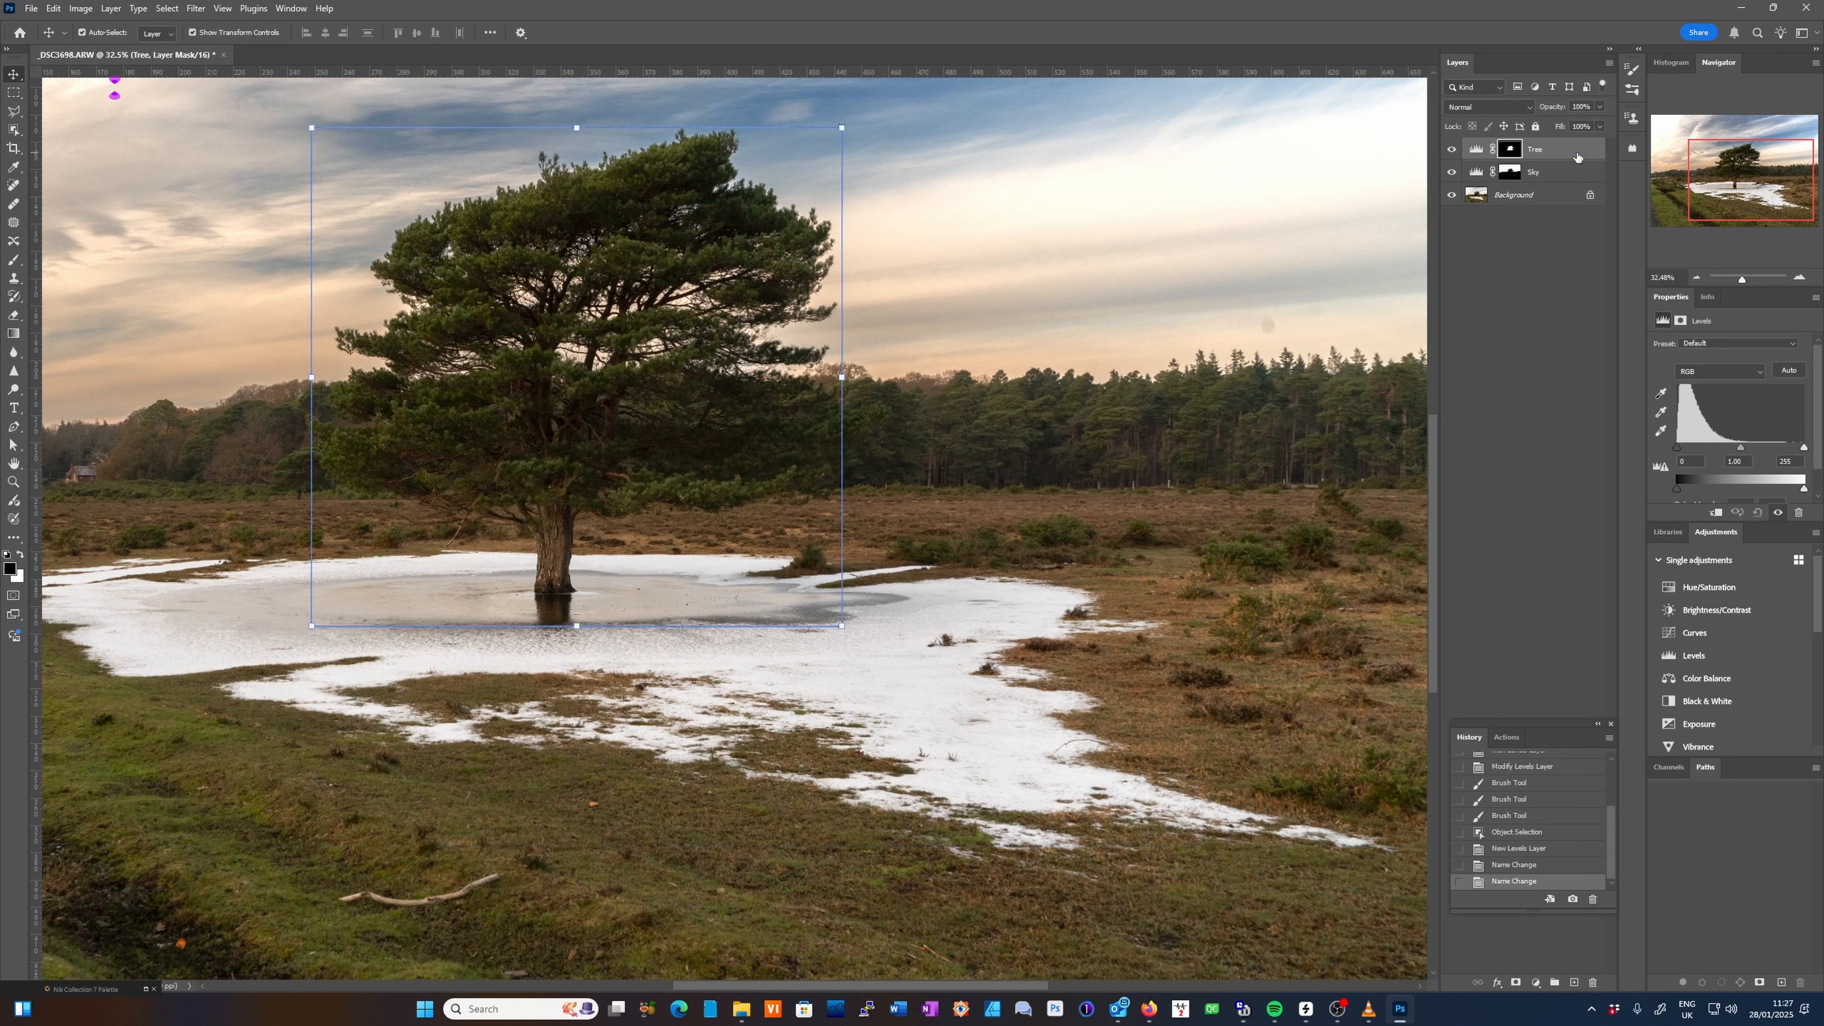
drag(1743, 446, 1733, 445)
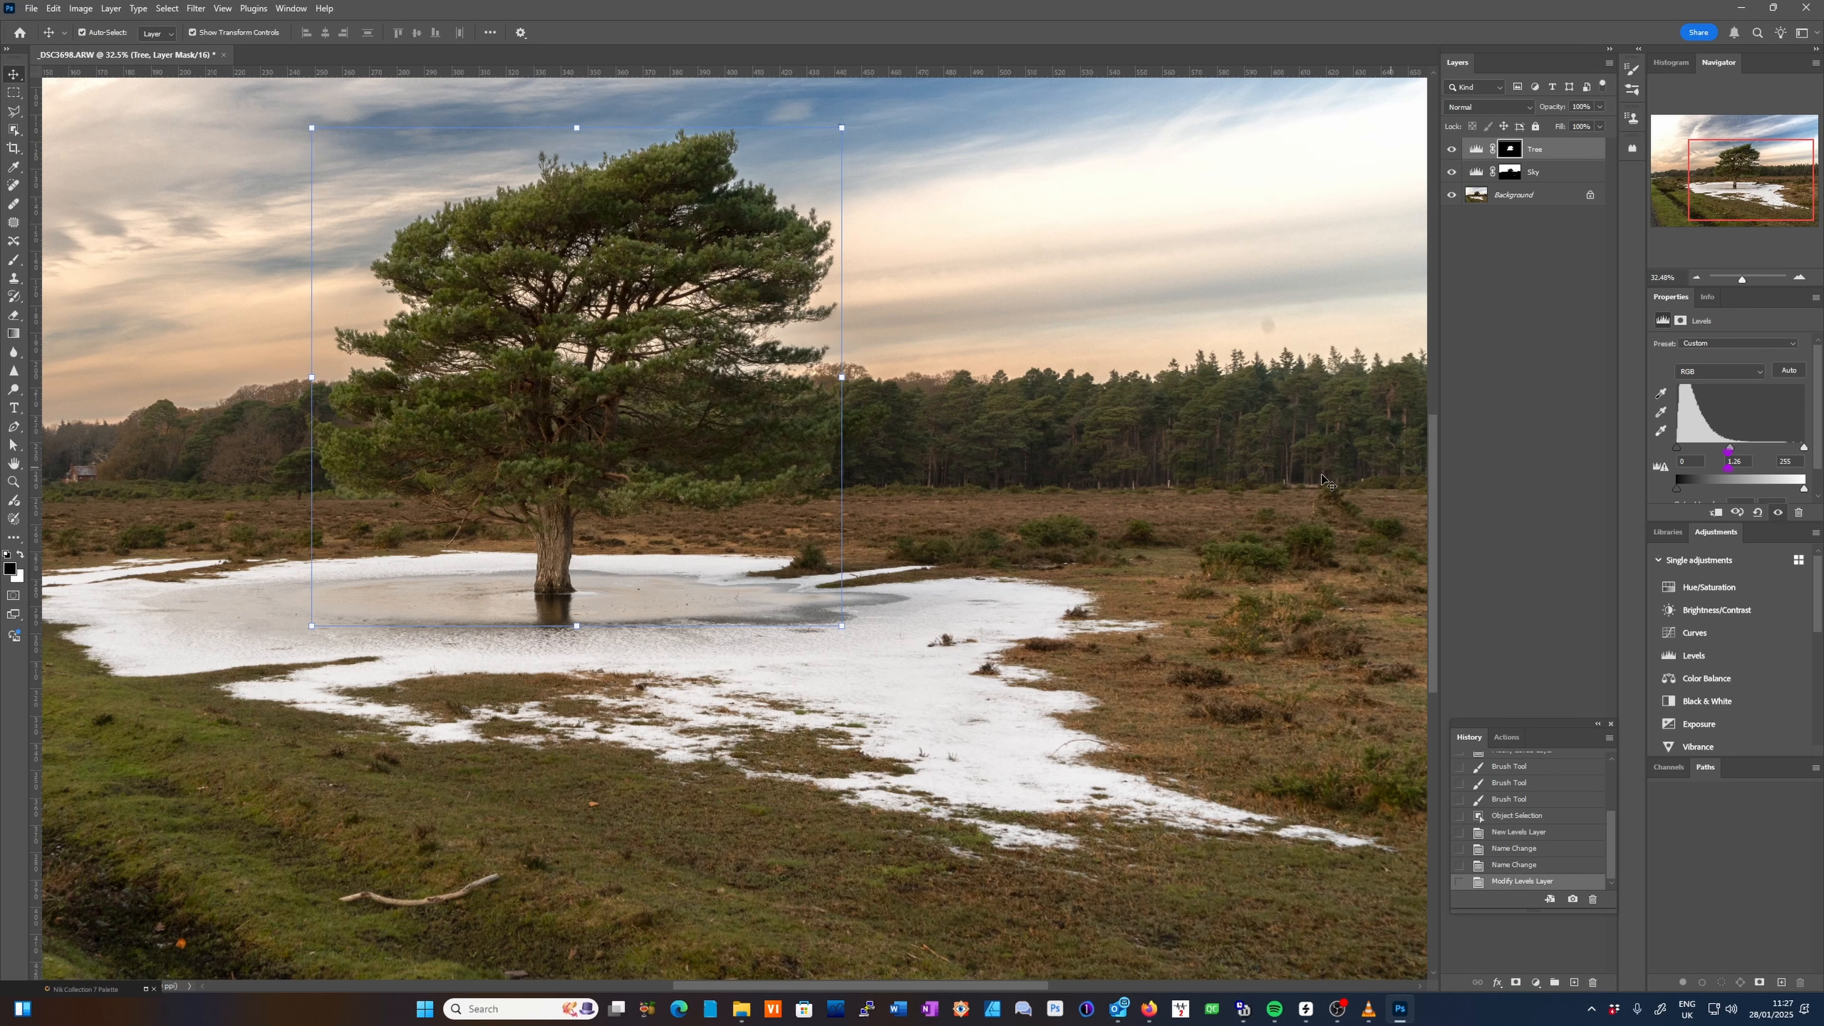
scroll(1213, 459, down, 2)
scroll(1213, 460, down, 1)
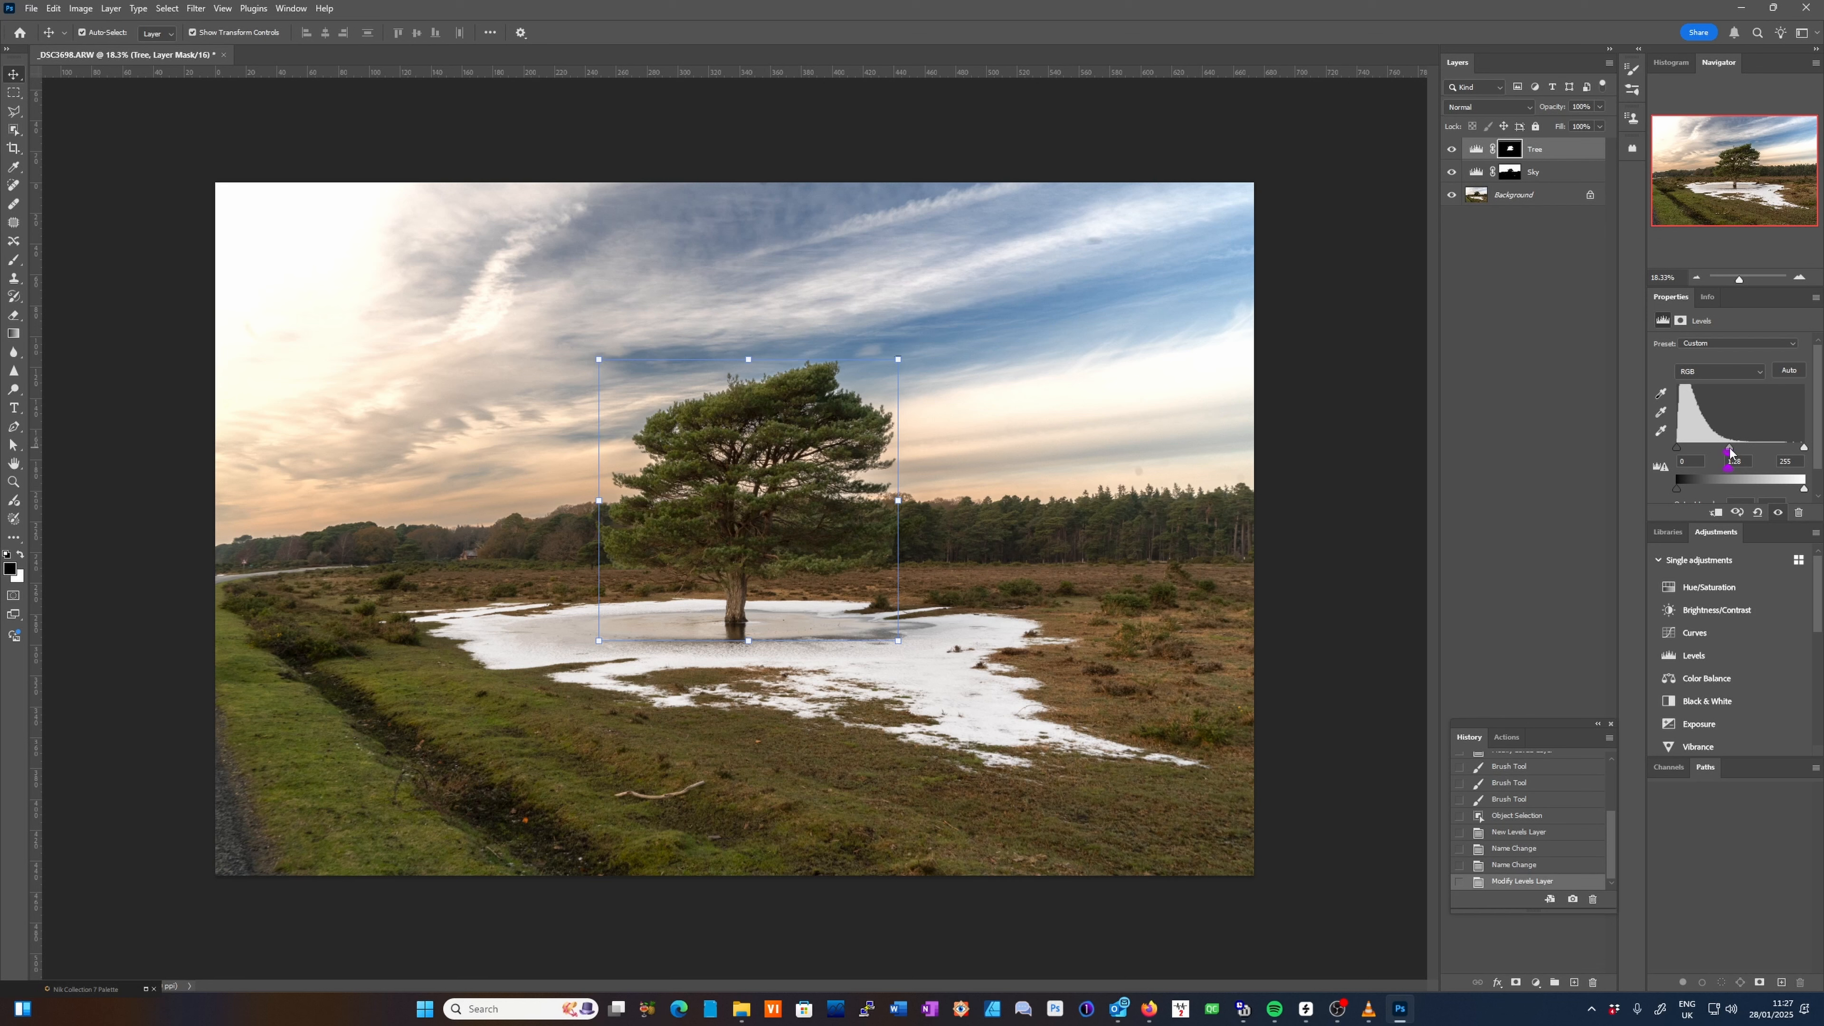
drag(1730, 451, 1727, 451)
Set the Sky Levels layer's white point to 255.
click(1555, 172)
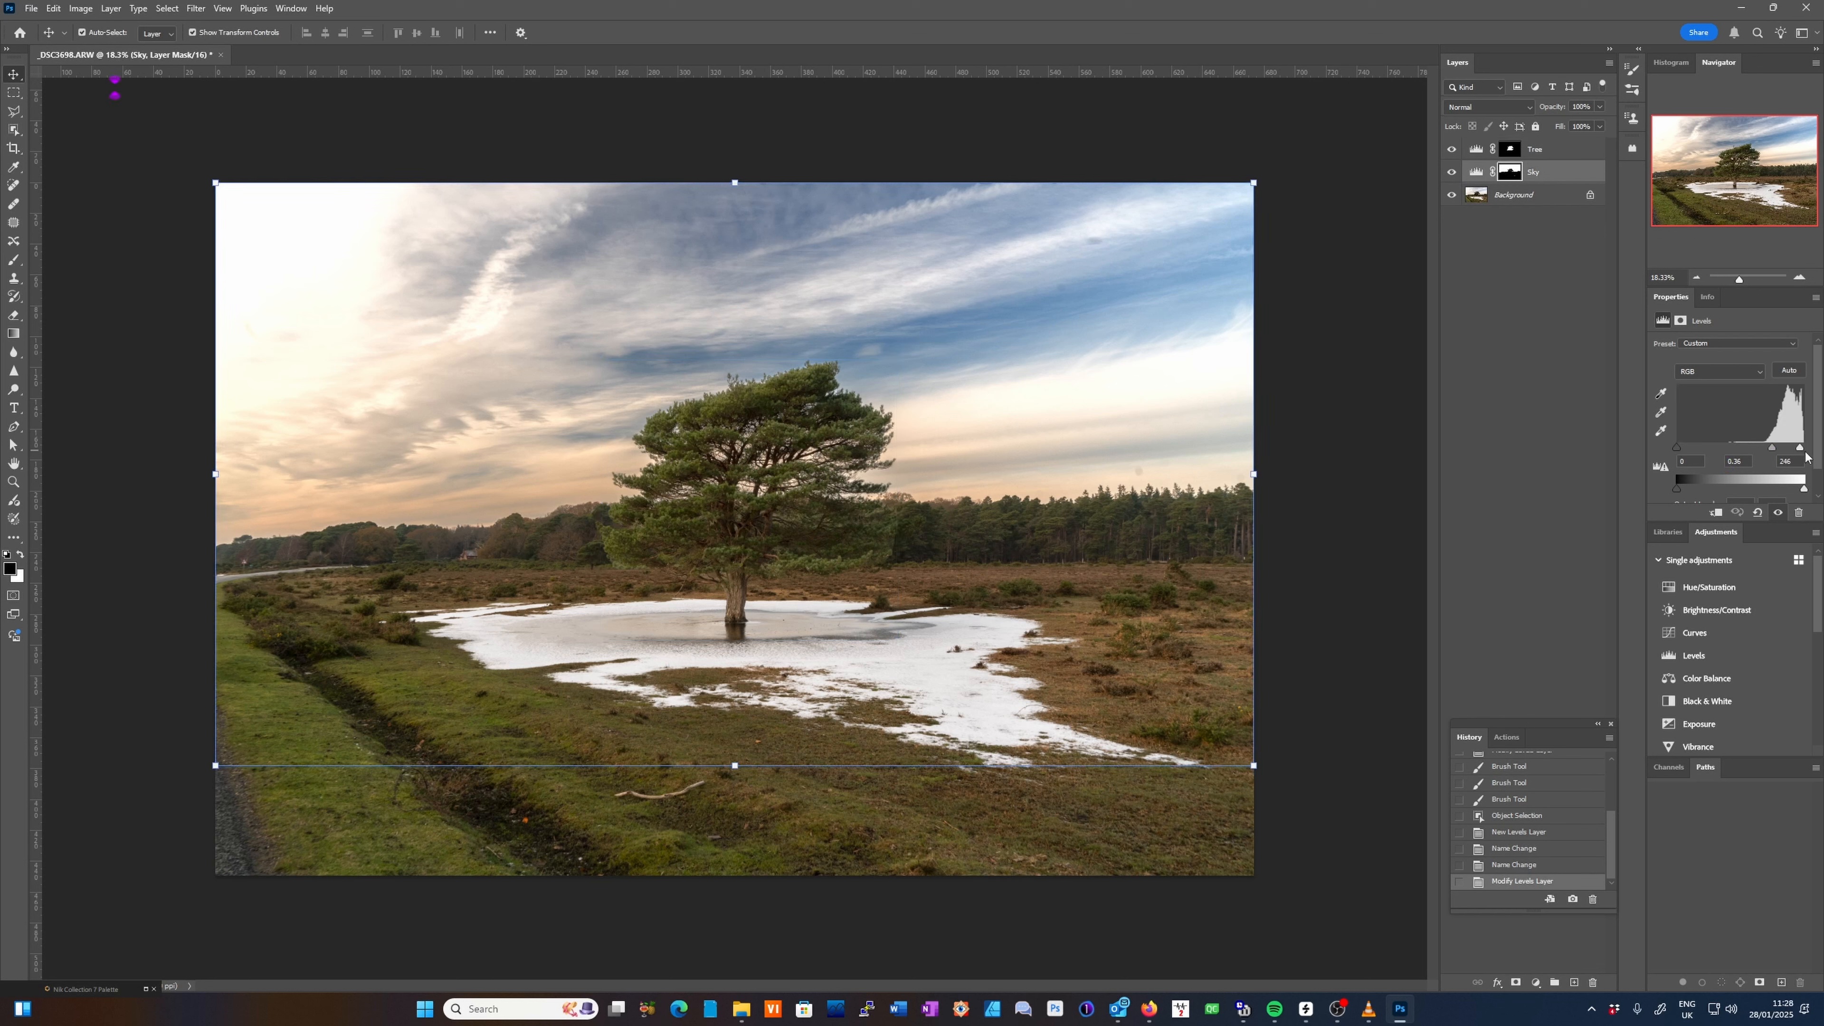
drag(1801, 449, 1806, 449)
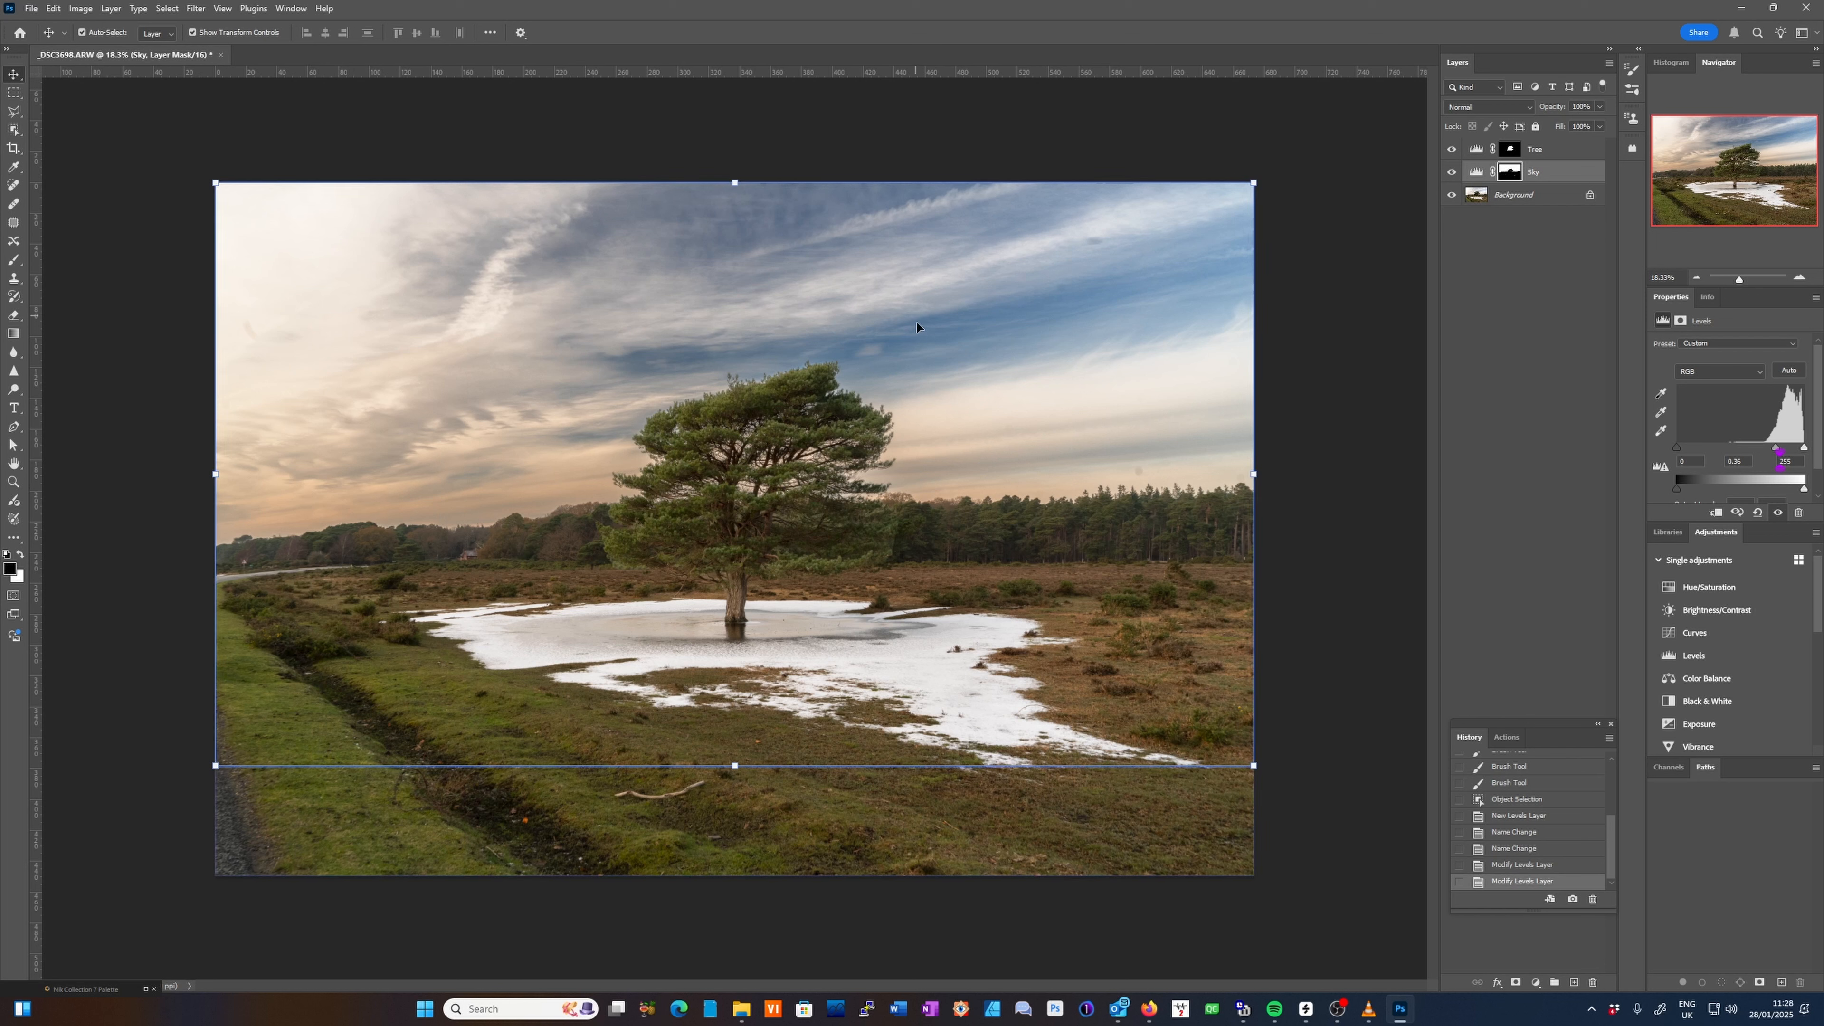
Paint black on the Tree layer's mask along the tree's right edge with a soft 175 px brush at 5% flow to blend the brightening.
click(1552, 154)
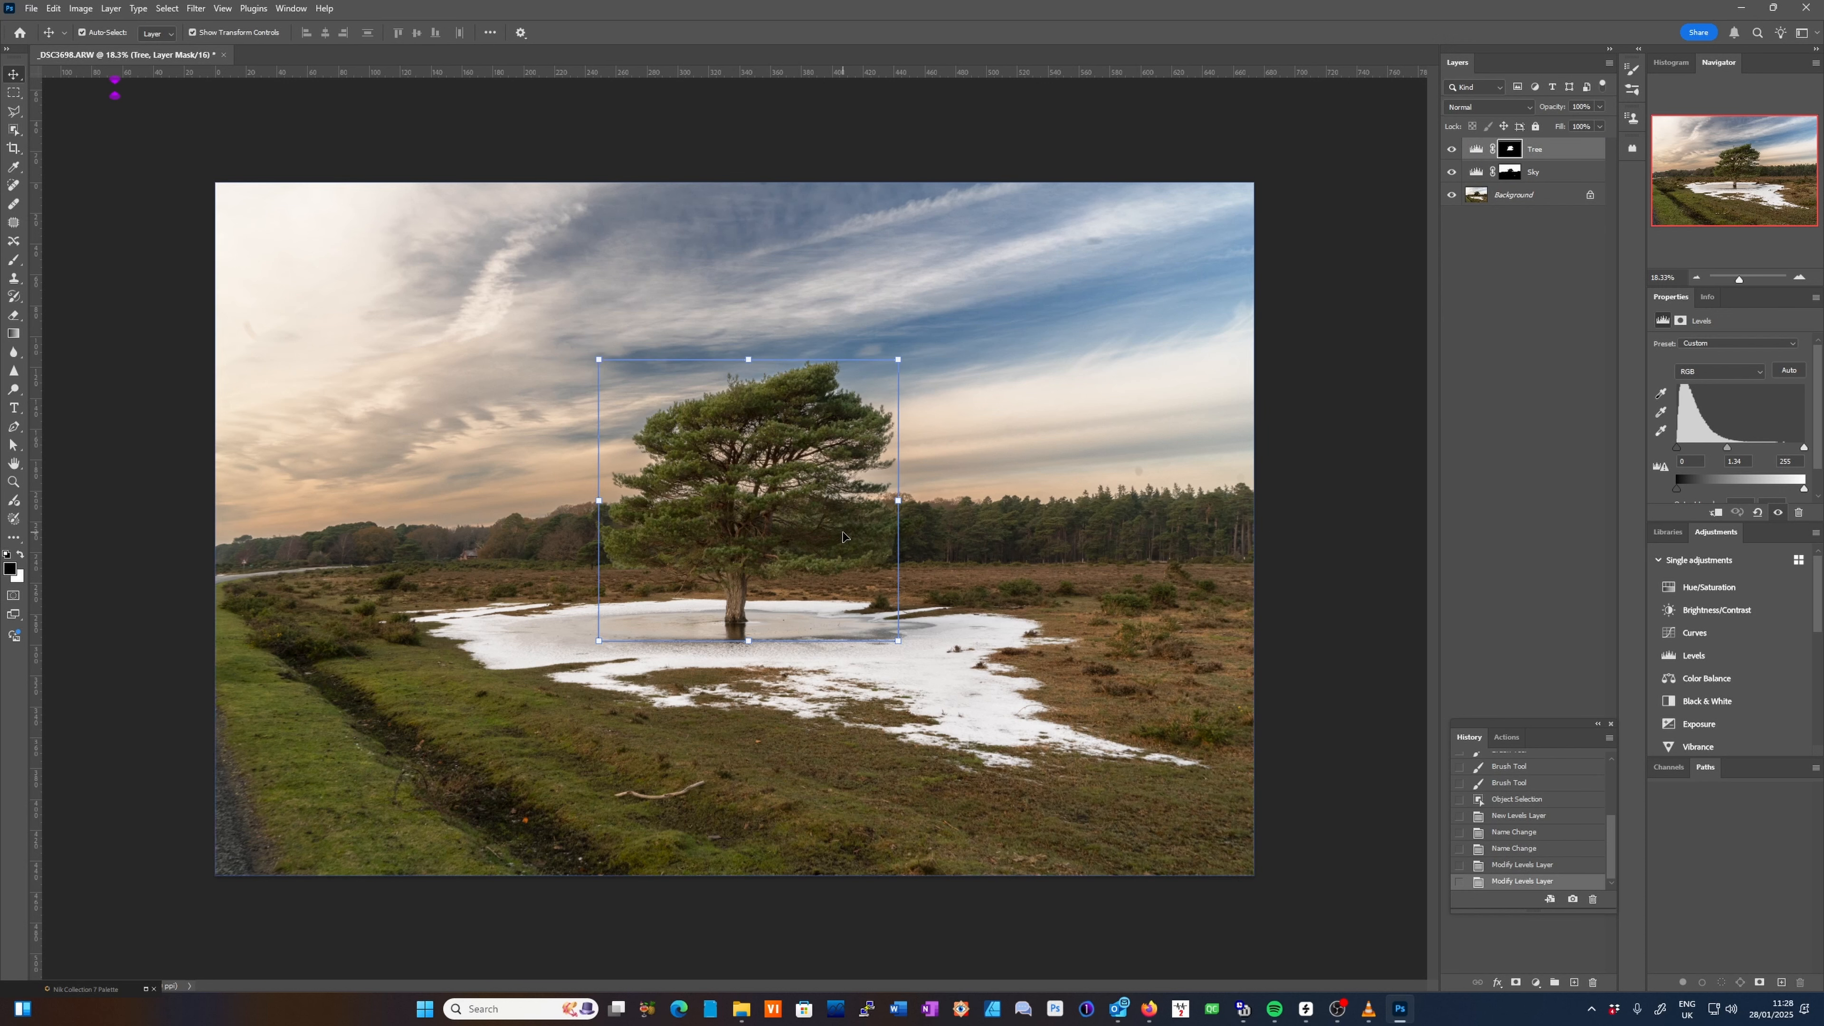
scroll(843, 535, up, 10)
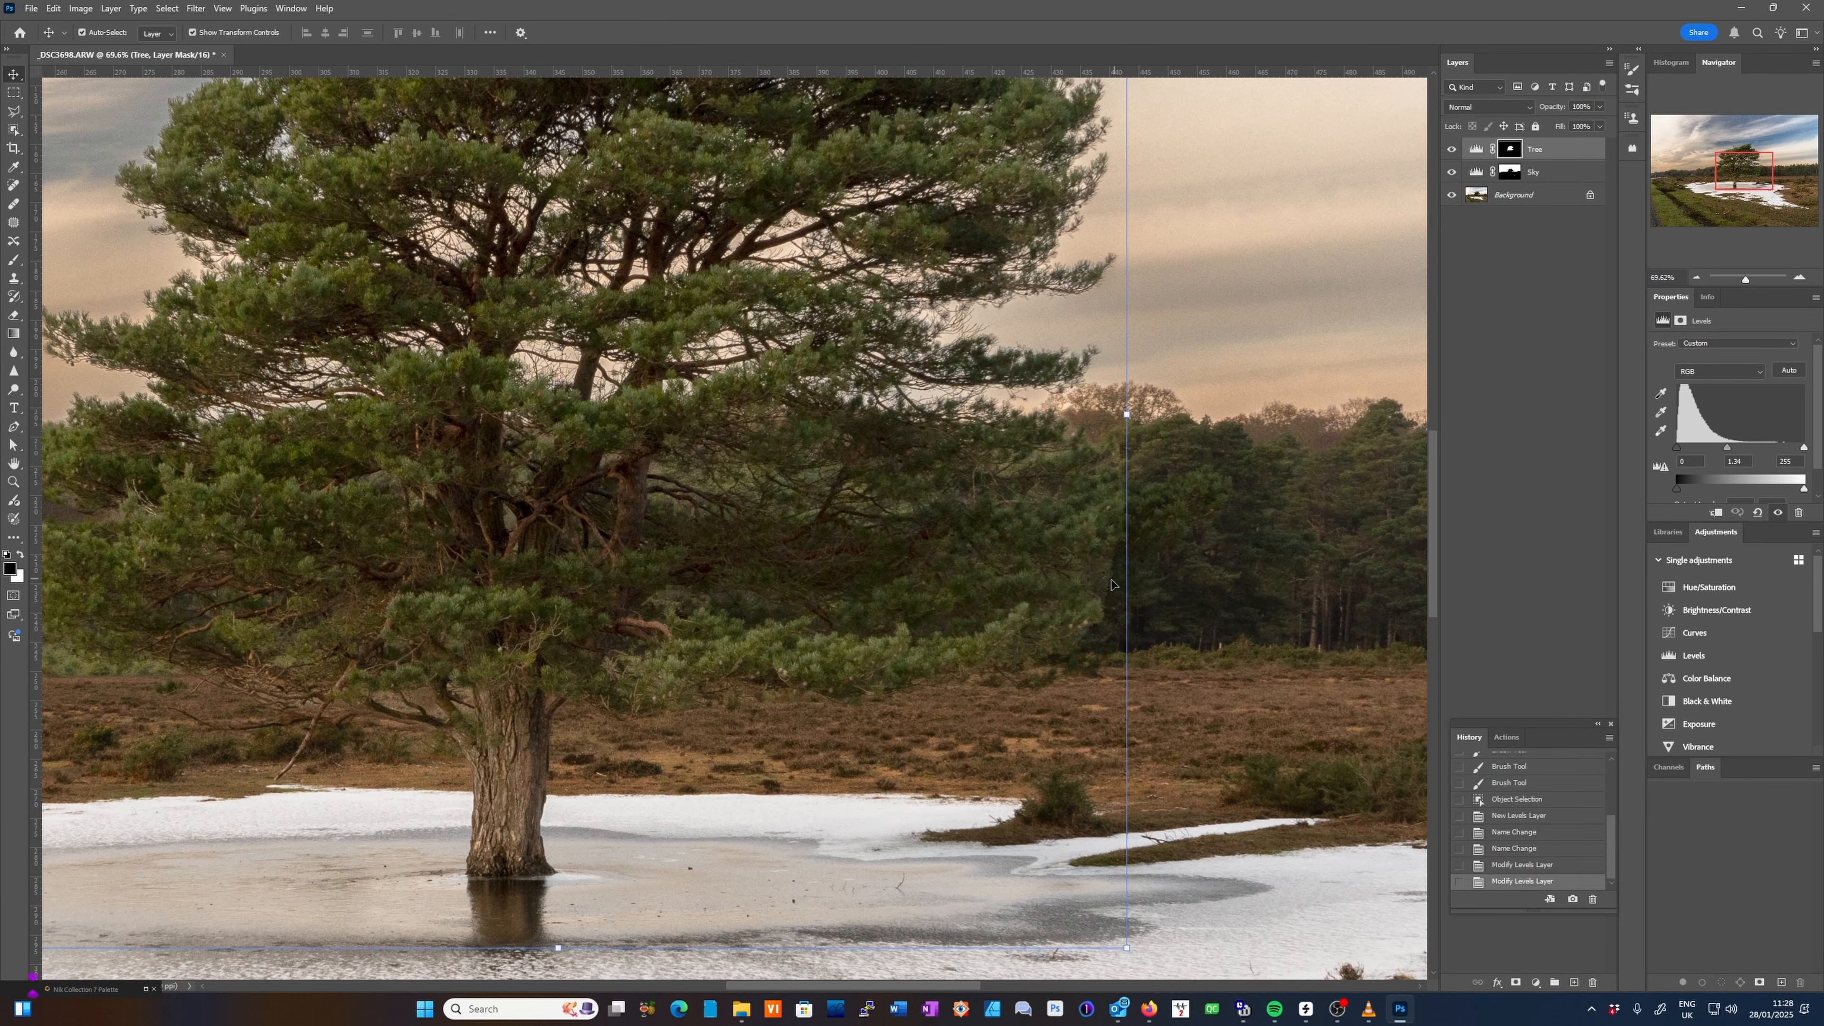
click(1511, 149)
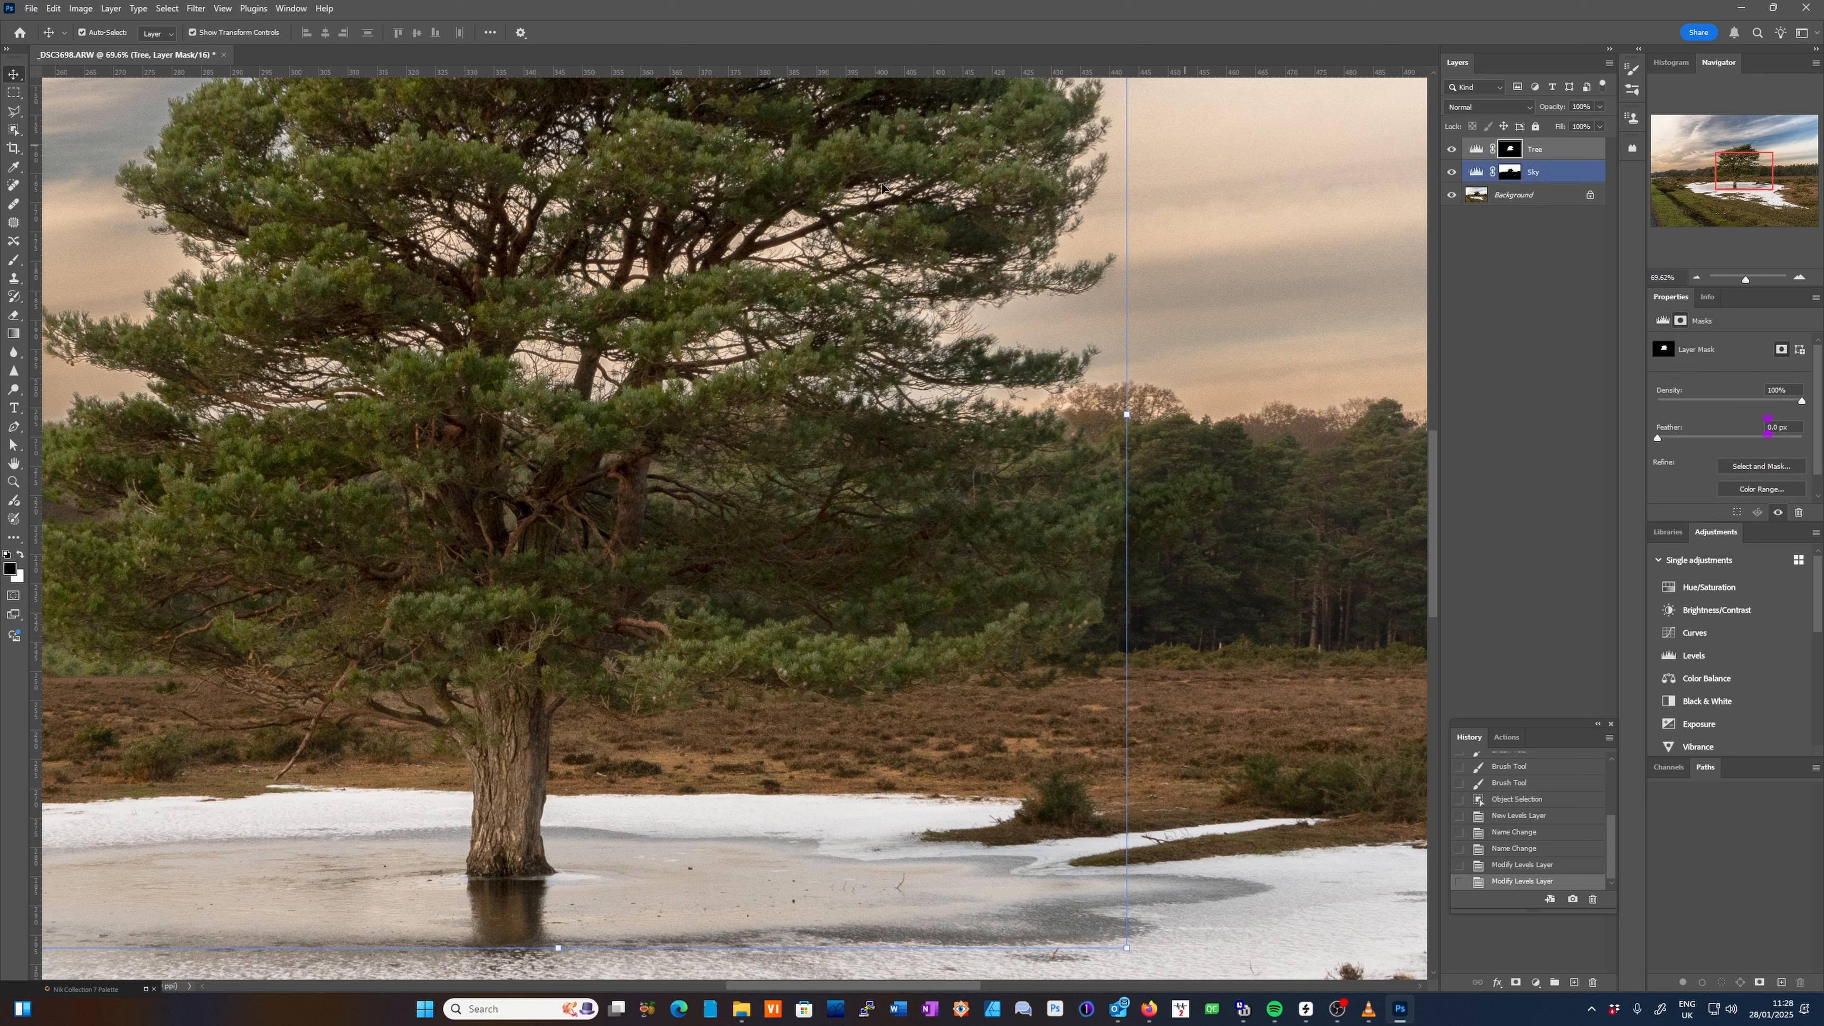
click(14, 260)
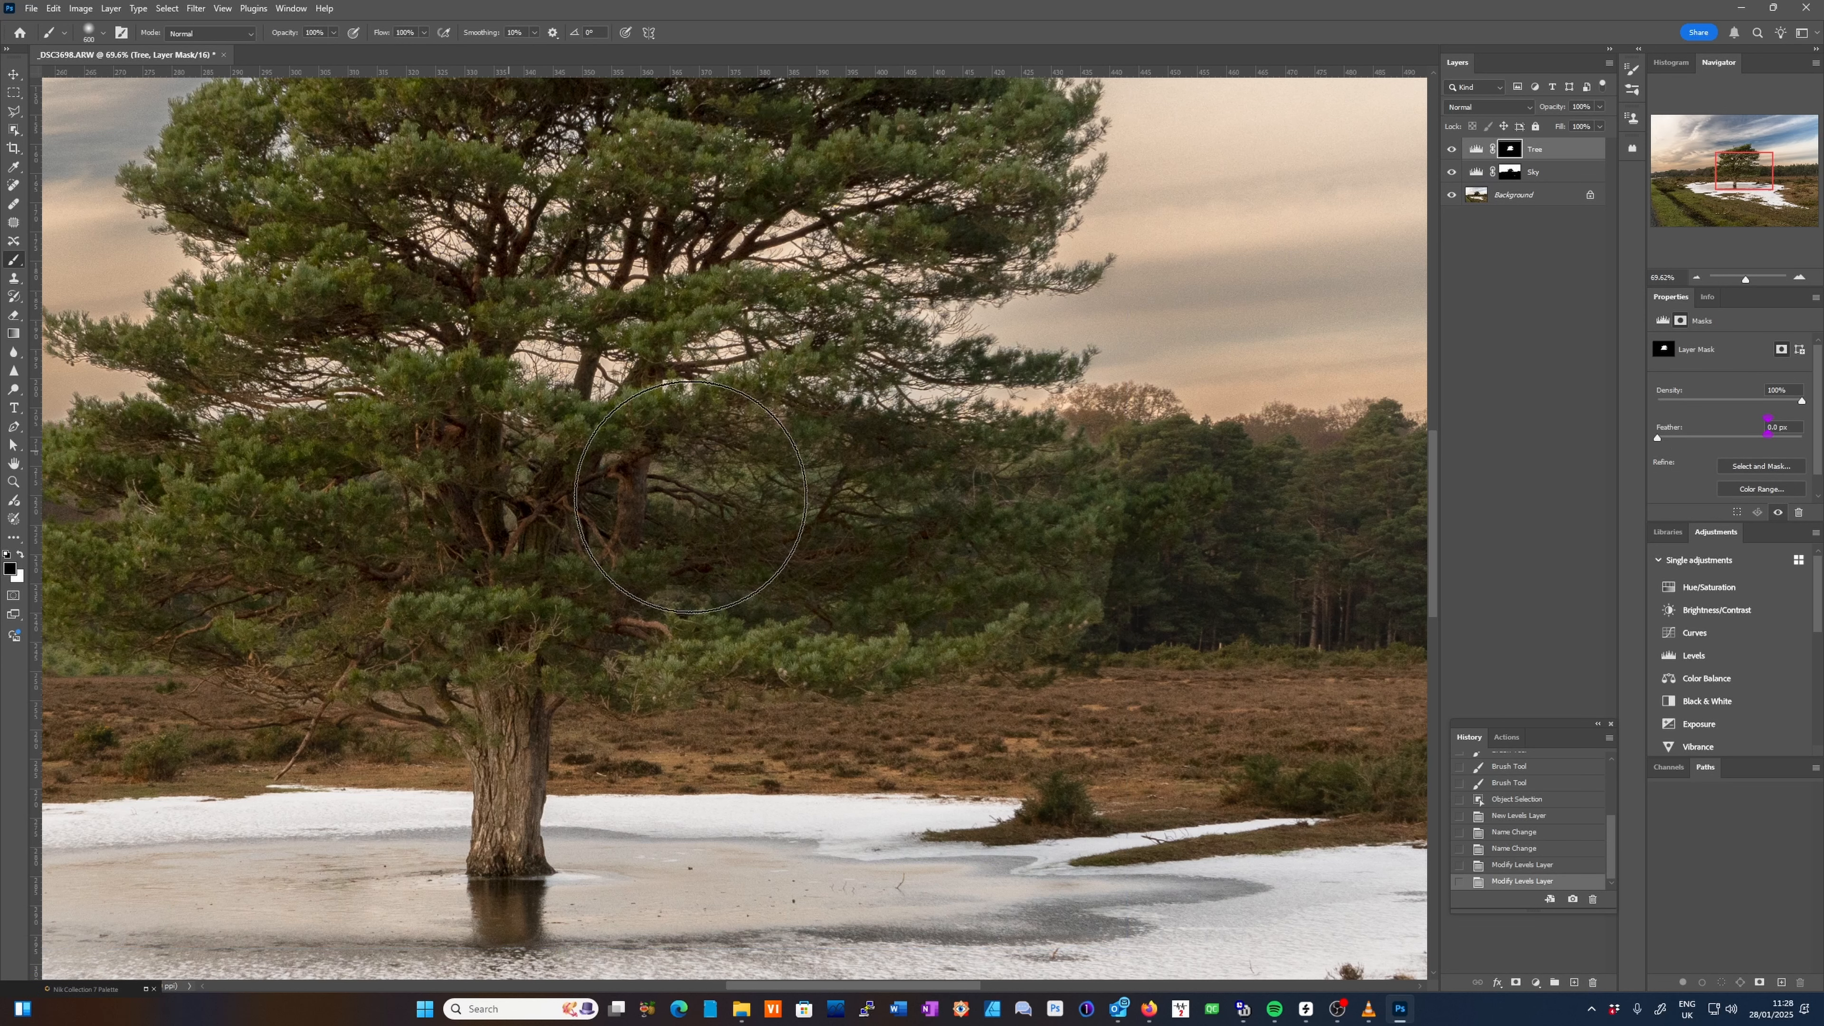
key(bracketleft)
key(bracketleft)
key(bracketleft)
key(bracketleft)
key(bracketleft)
key(bracketleft)
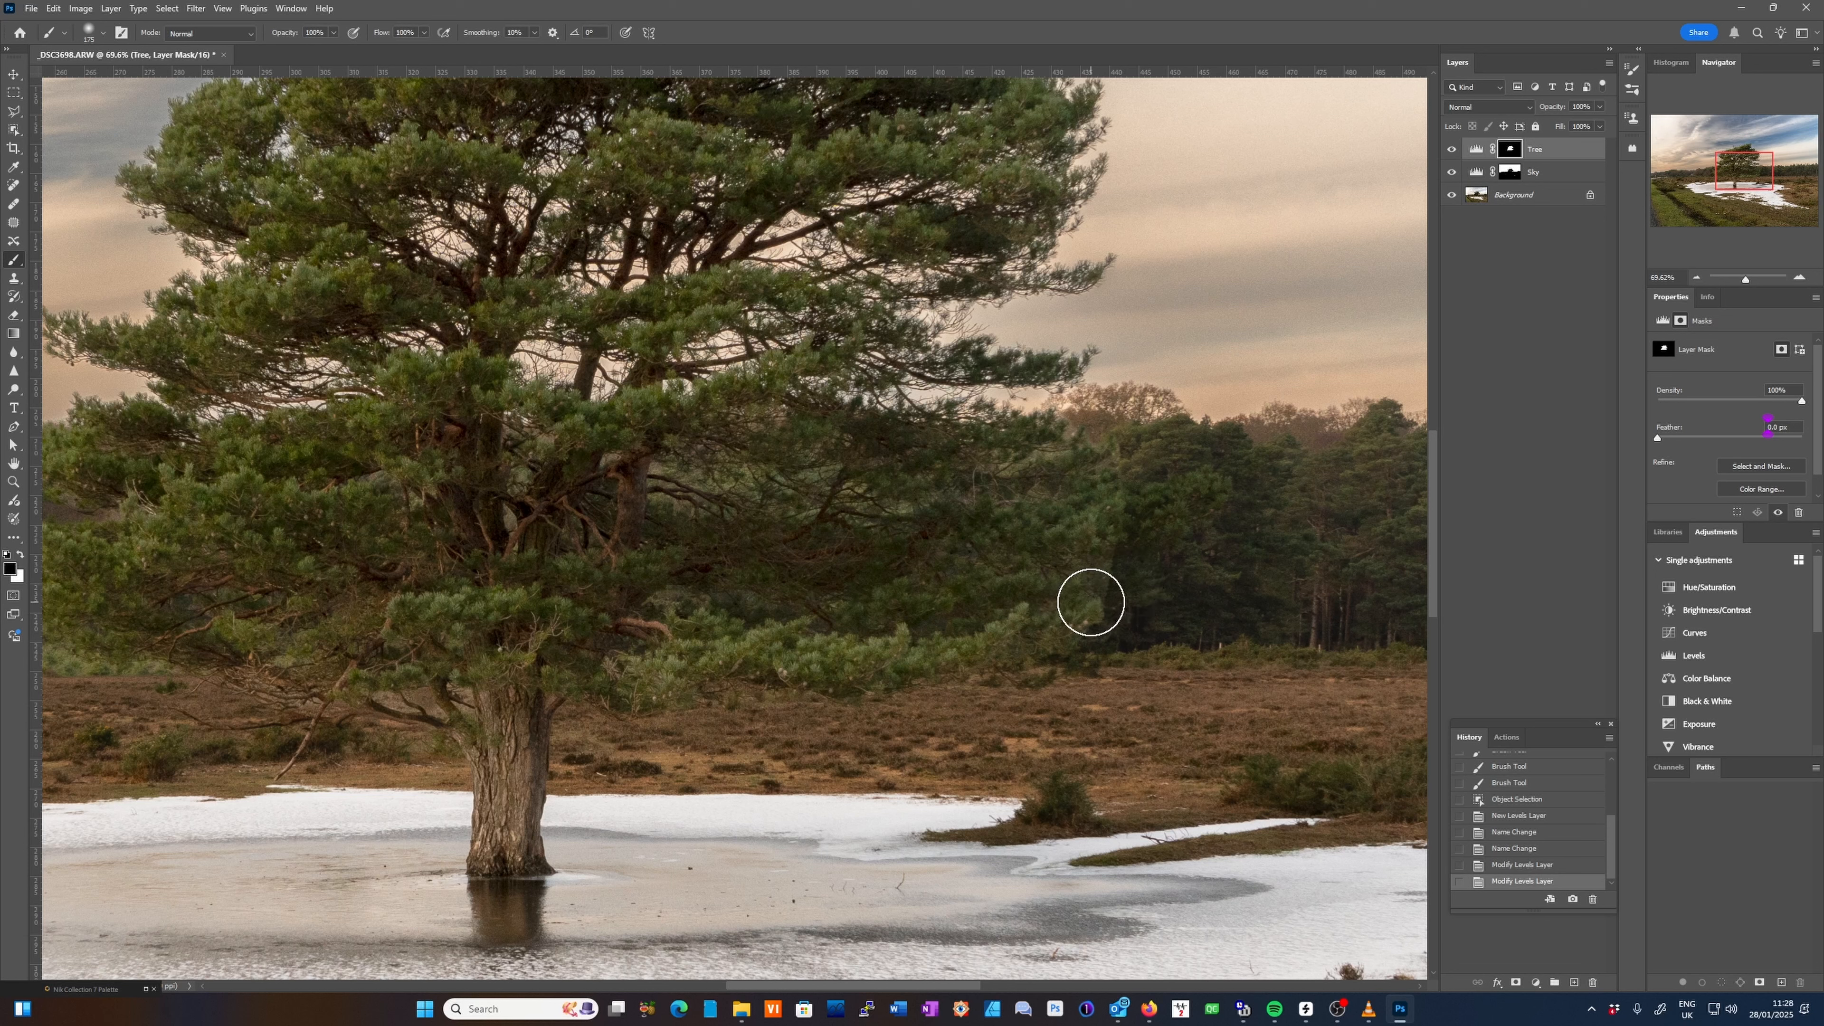
right_click(1092, 603)
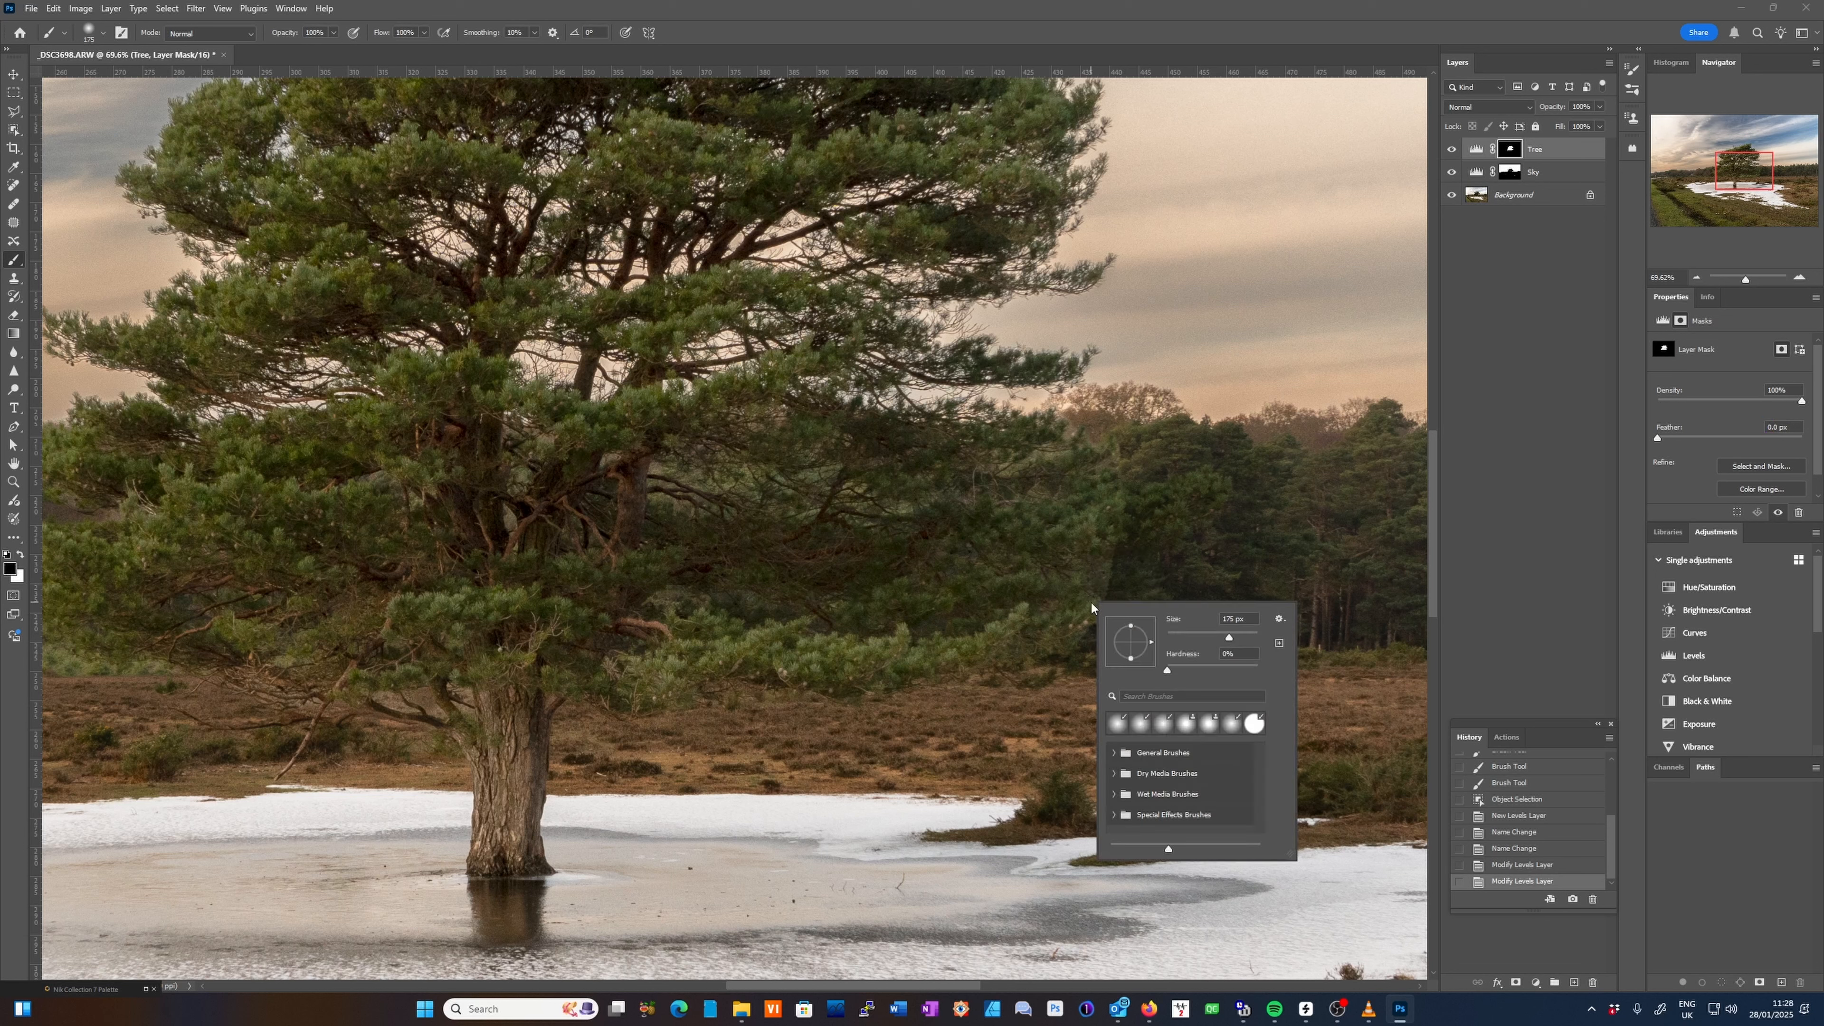
click(1160, 671)
click(1140, 725)
mouse_move(1099, 537)
mouse_down()
mouse_move(1054, 587)
mouse_move(1110, 548)
mouse_move(1113, 612)
mouse_move(1165, 545)
mouse_move(1089, 636)
mouse_up()
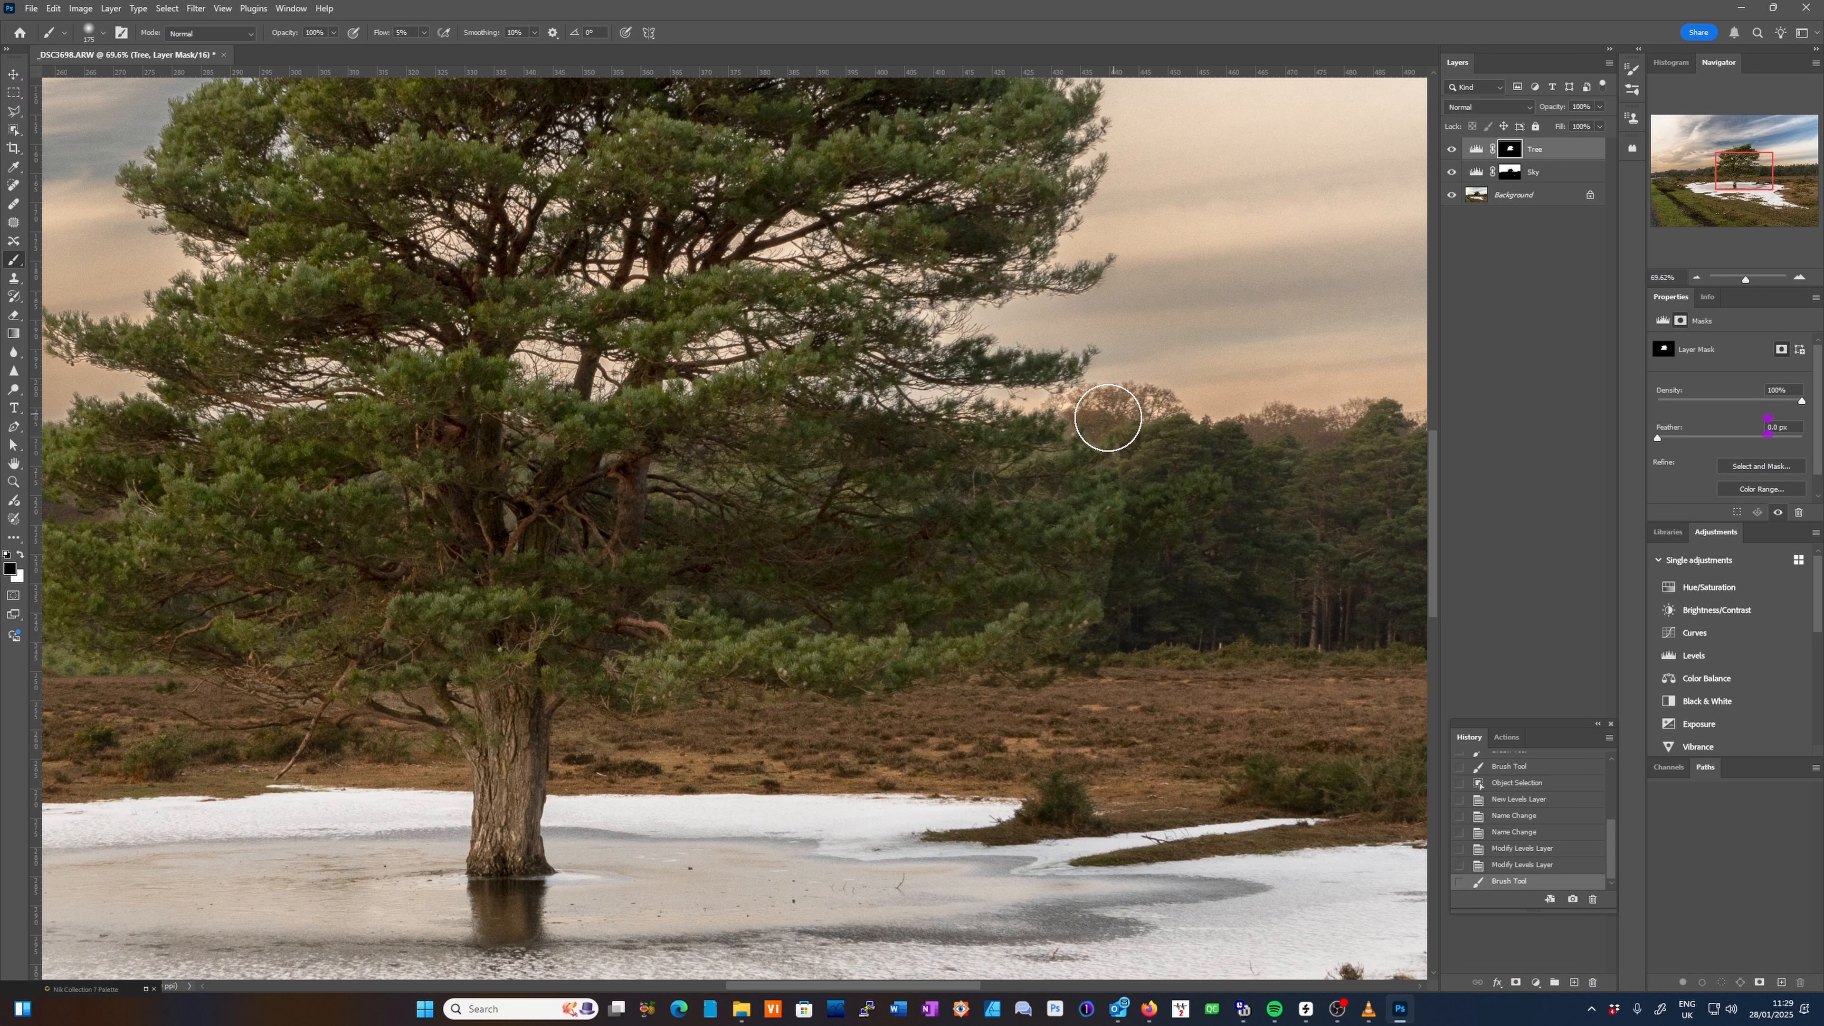
drag(1109, 418, 1154, 565)
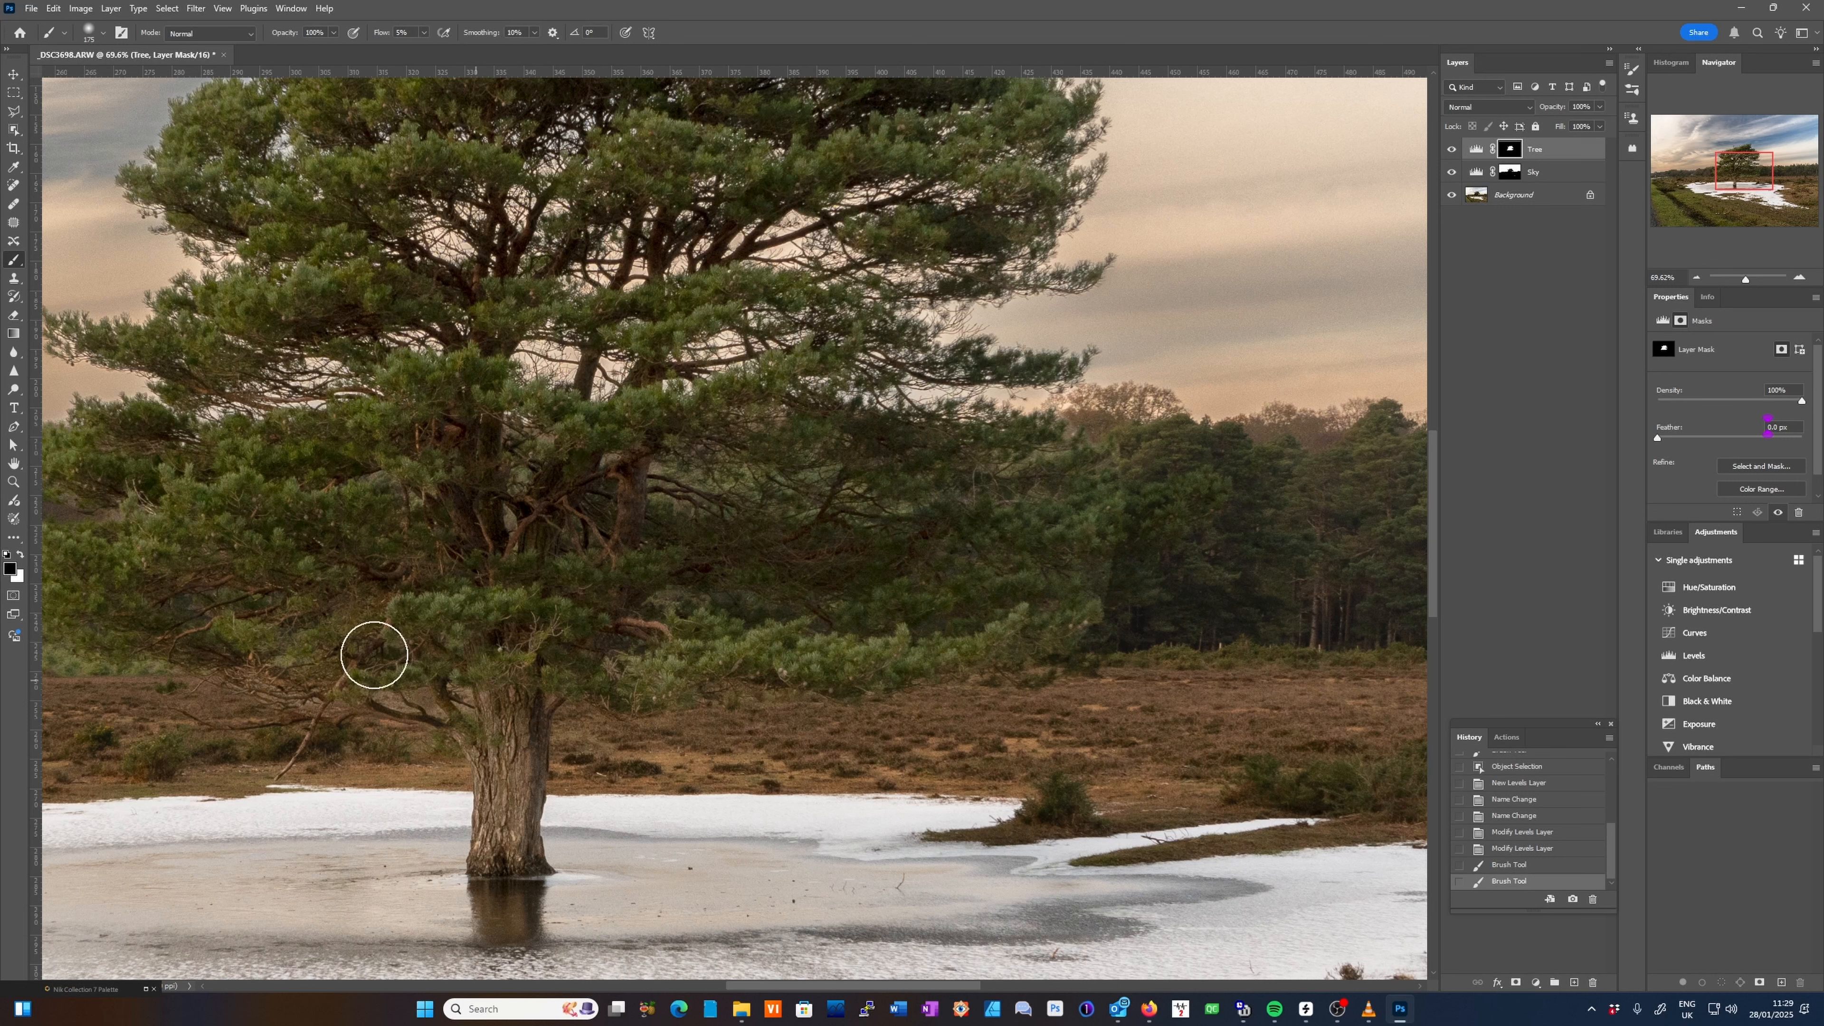
scroll(887, 513, down, 10)
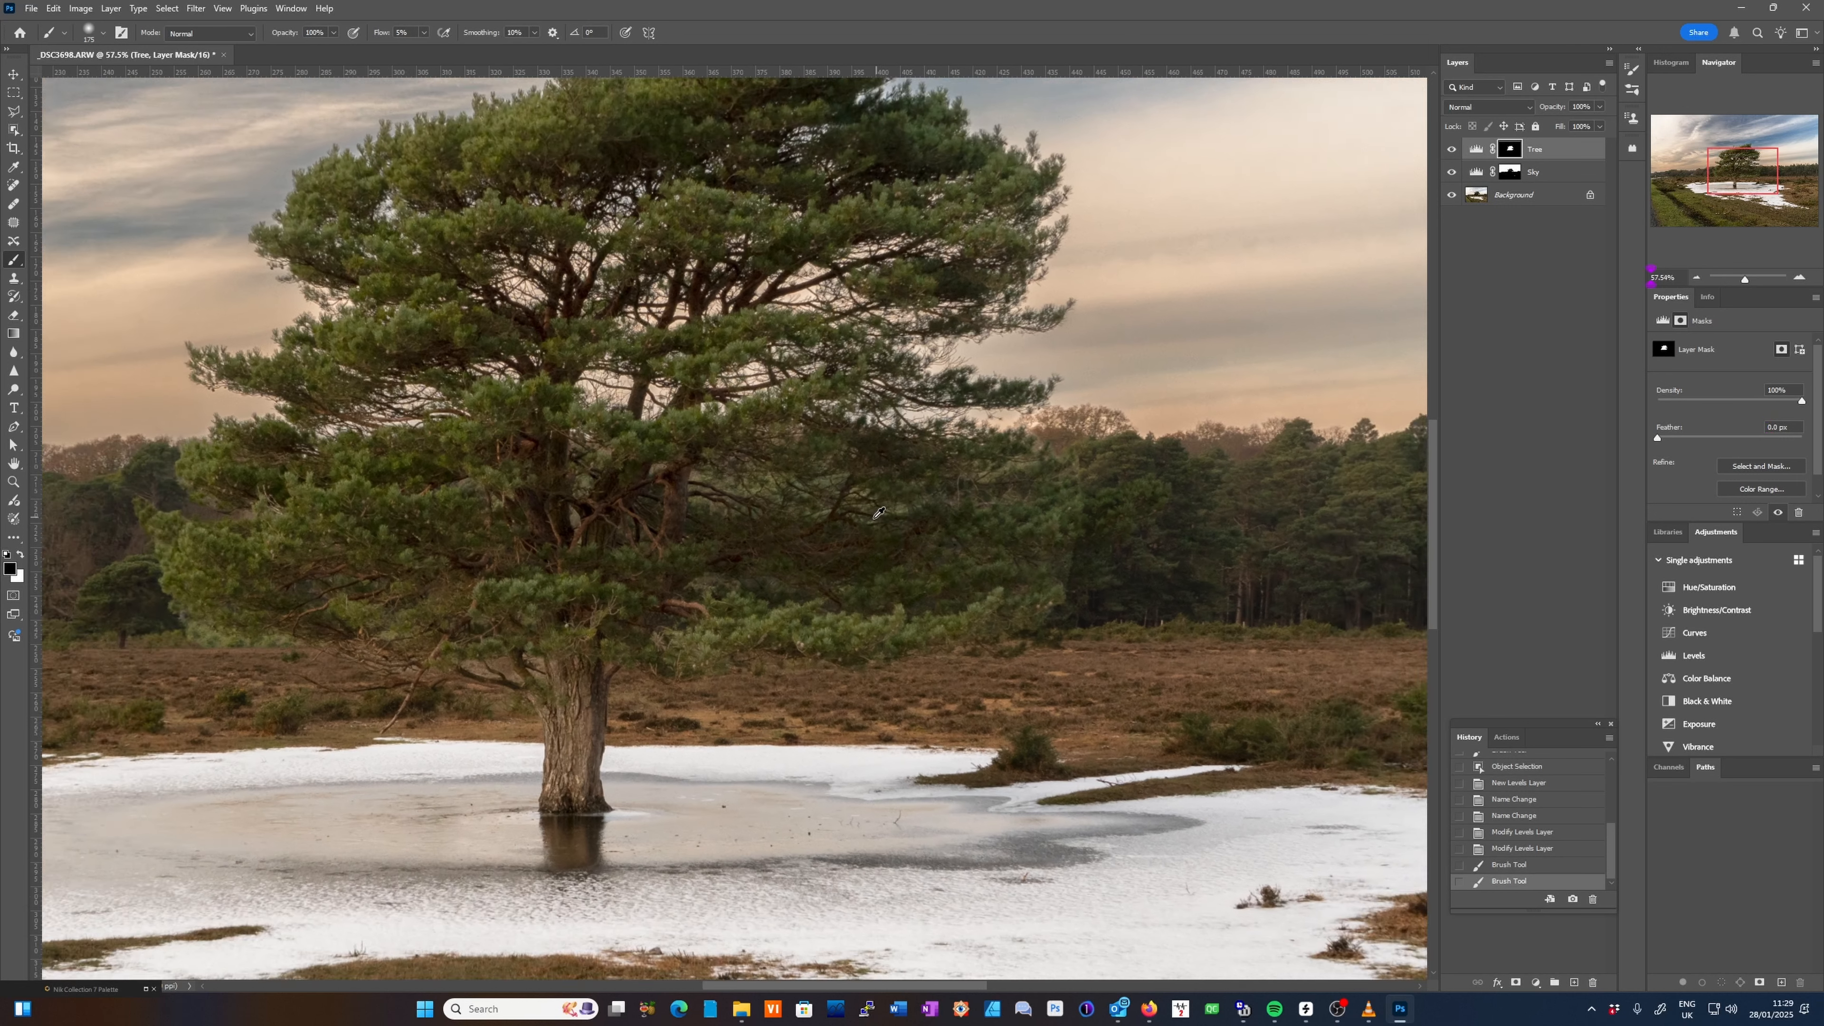
scroll(874, 516, down, 4)
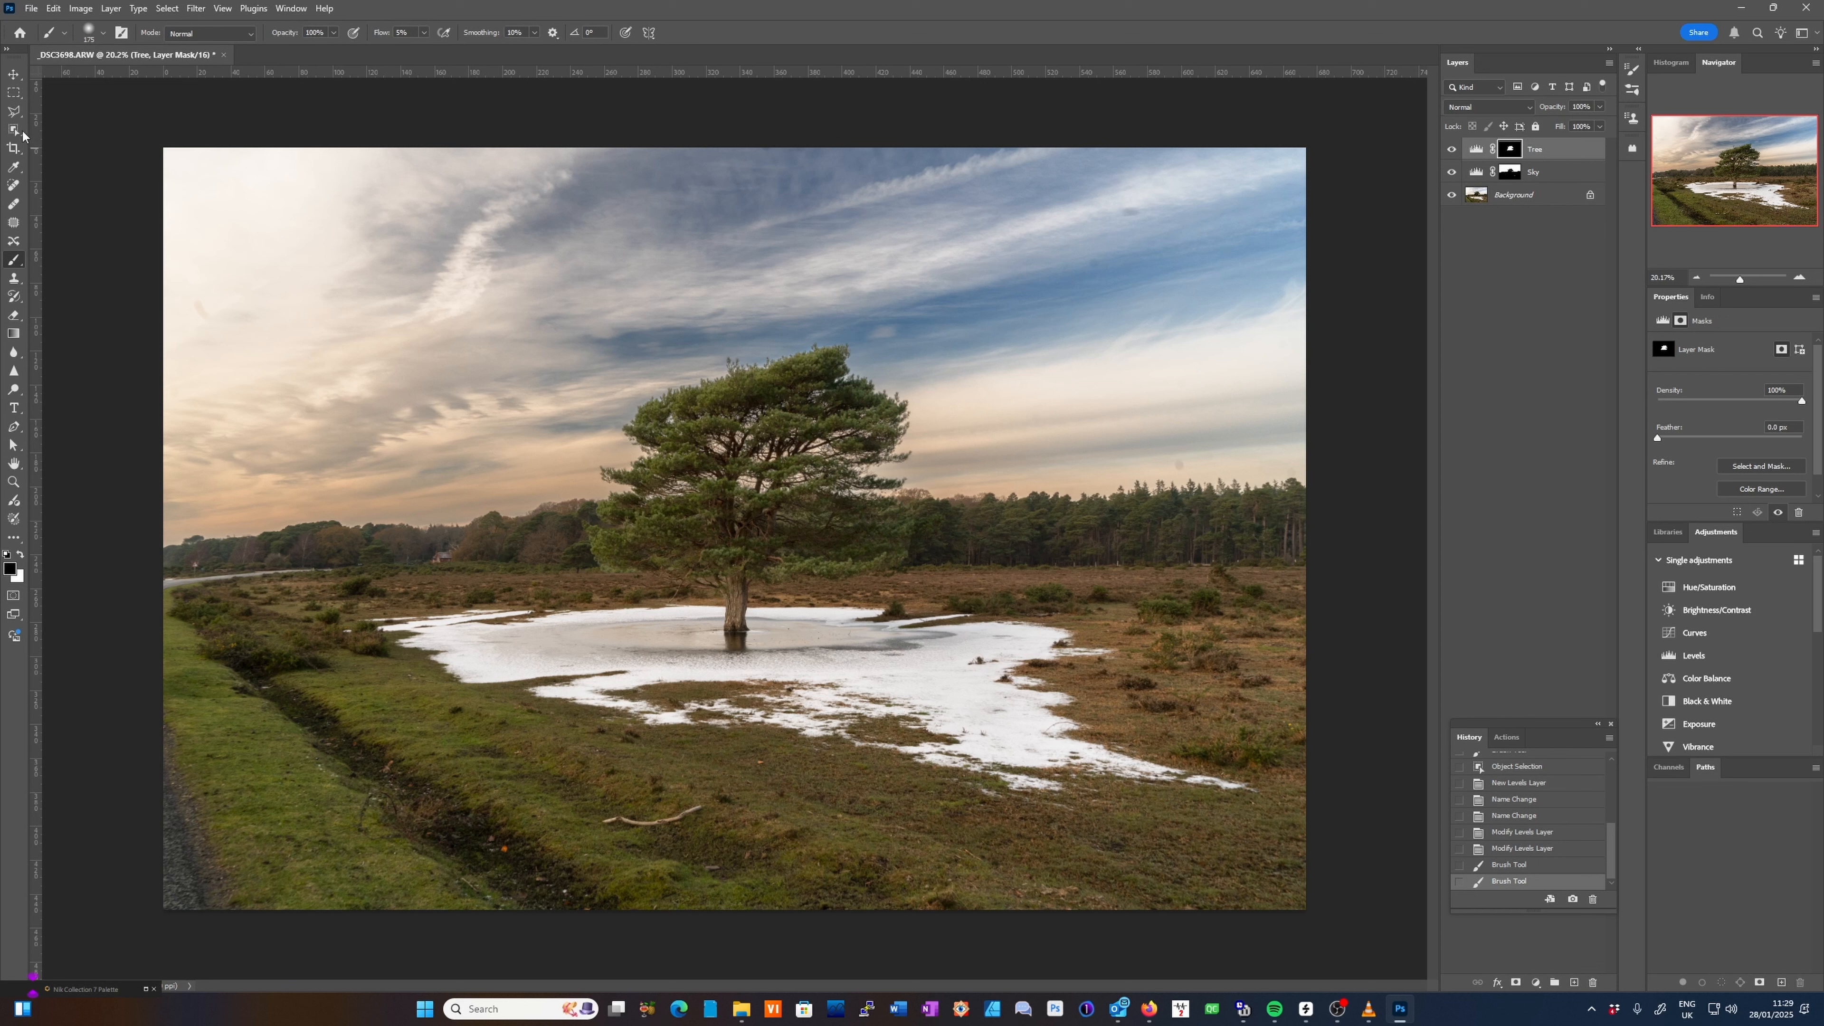
Try to remove the distant road and sign at the photo's left edge using a polygonal selection and Content-Aware fill on the Tree layer's mask.
click(14, 114)
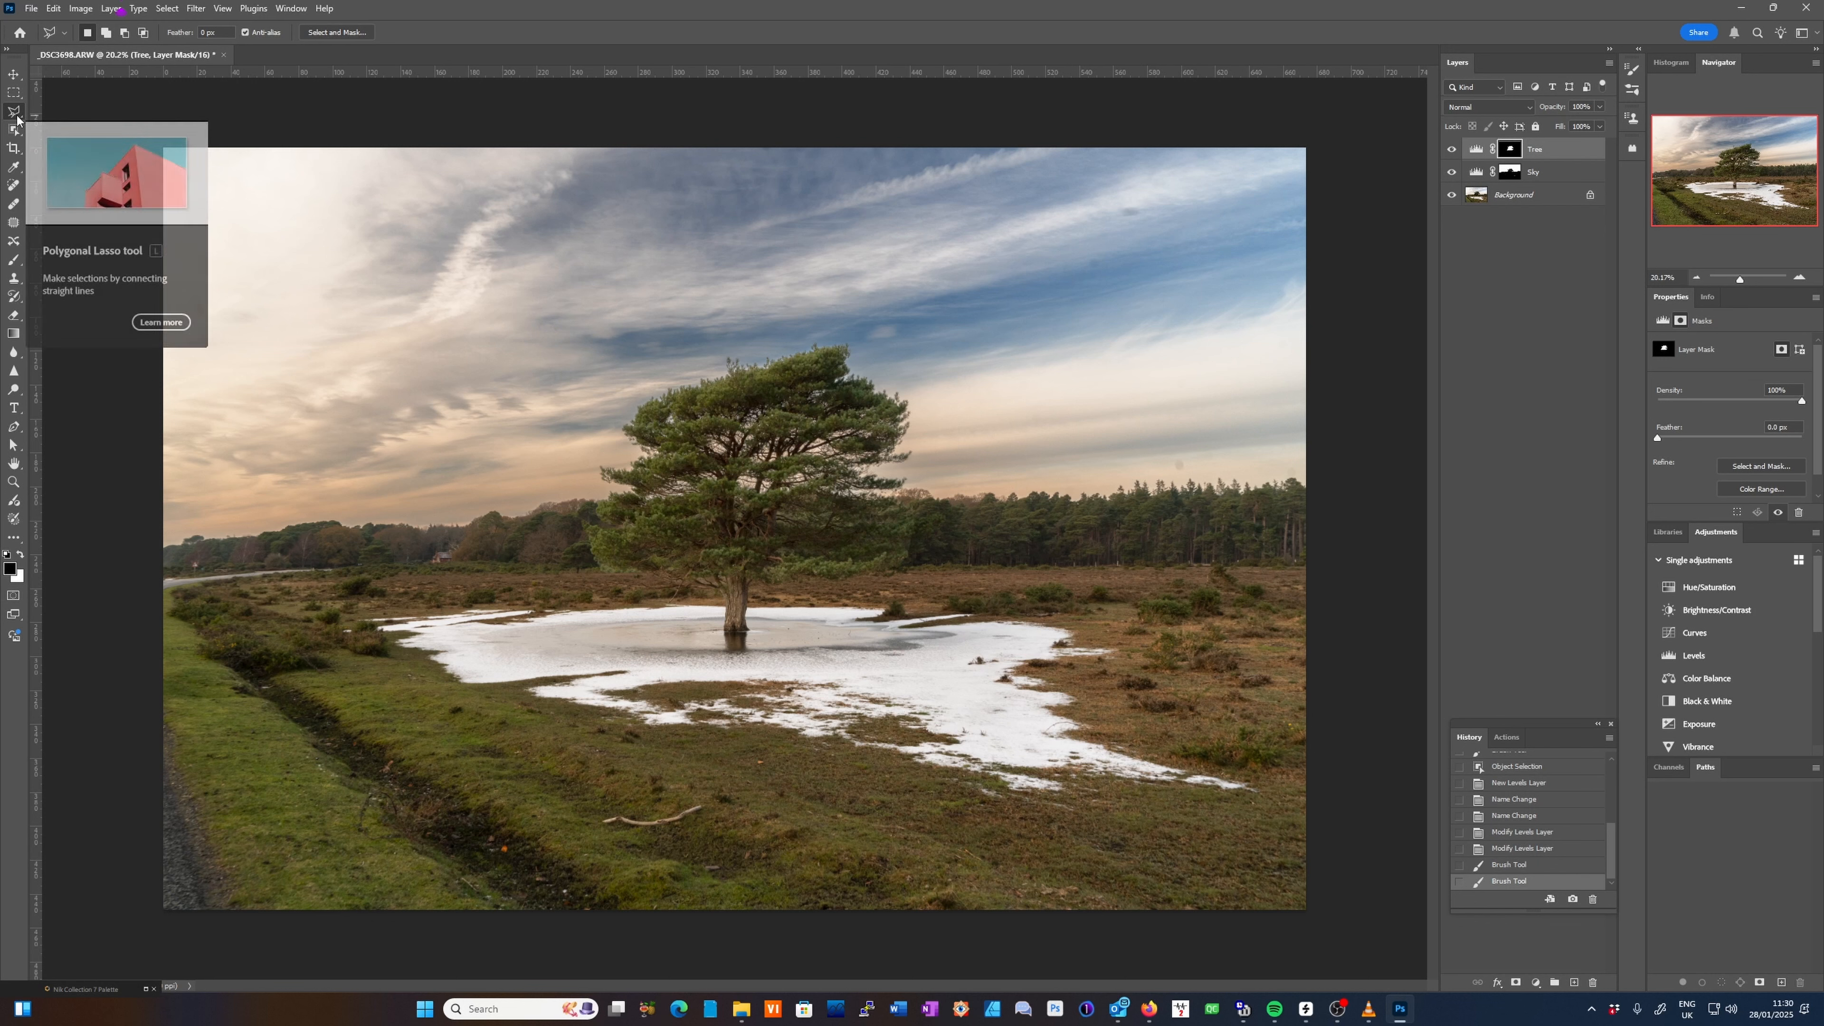
click(159, 572)
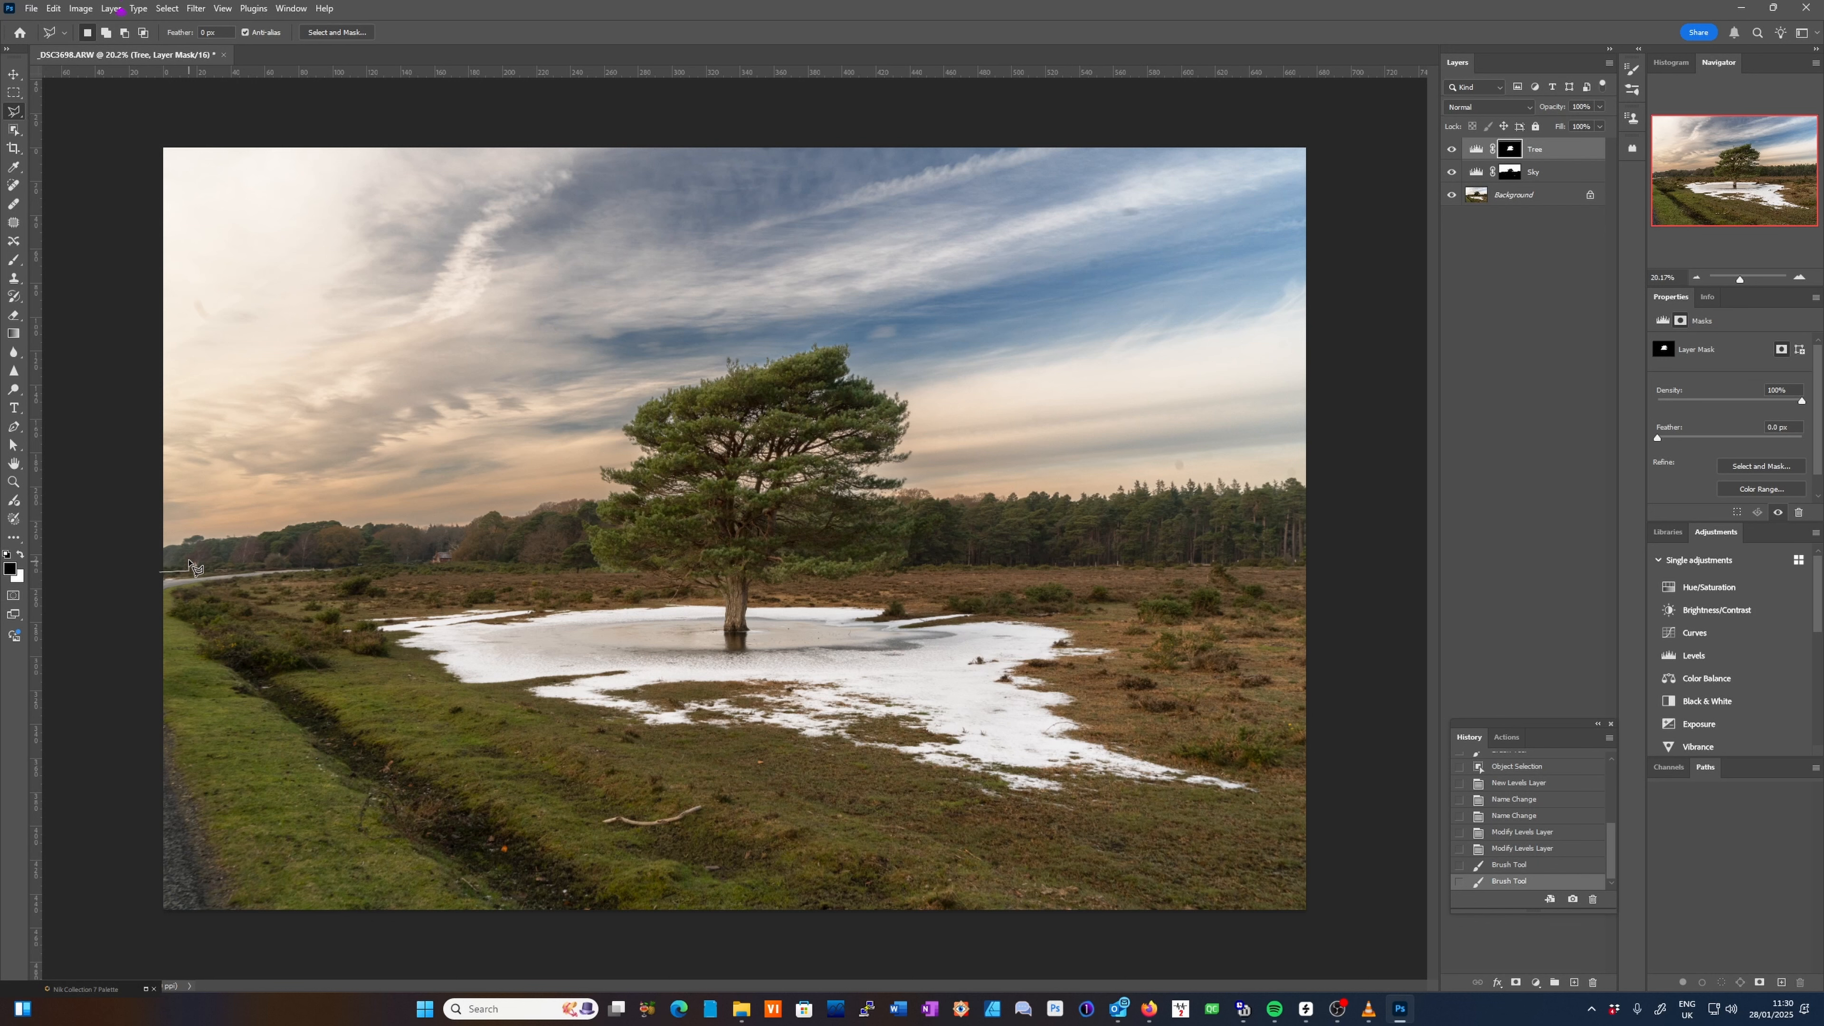
click(189, 557)
click(205, 556)
click(206, 570)
click(332, 560)
click(379, 568)
click(160, 576)
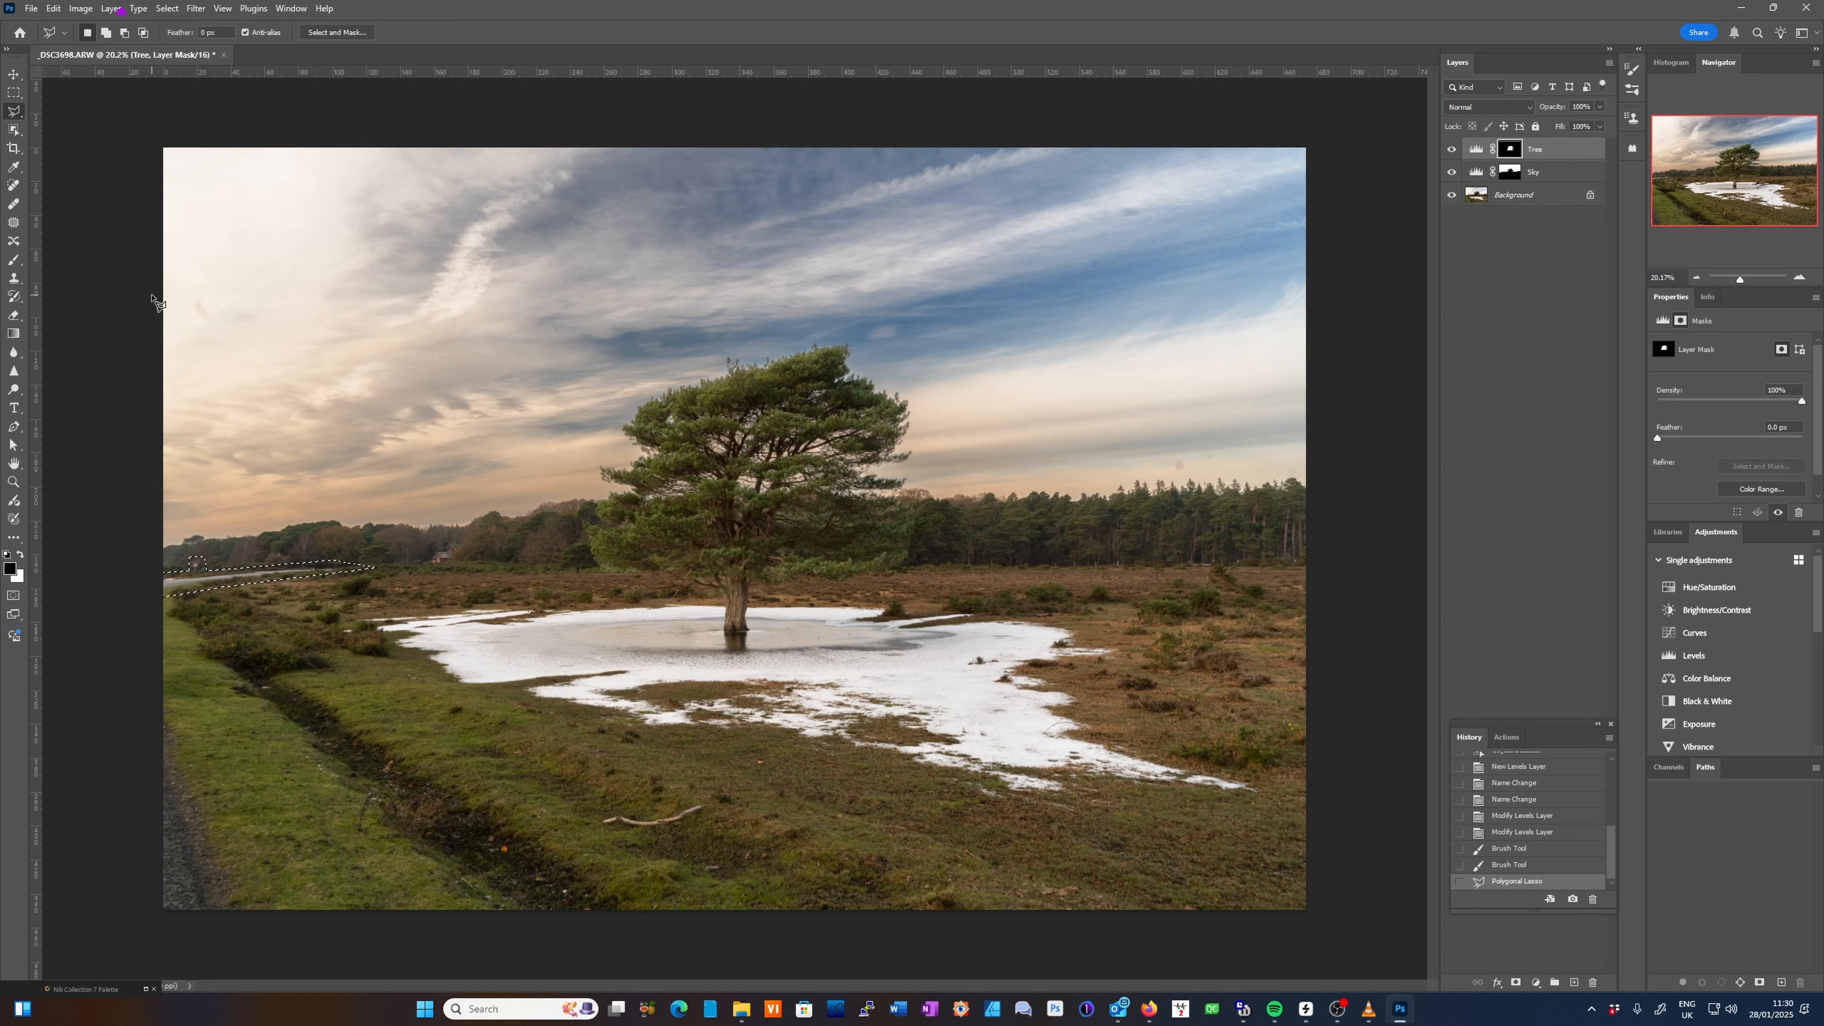
click(53, 8)
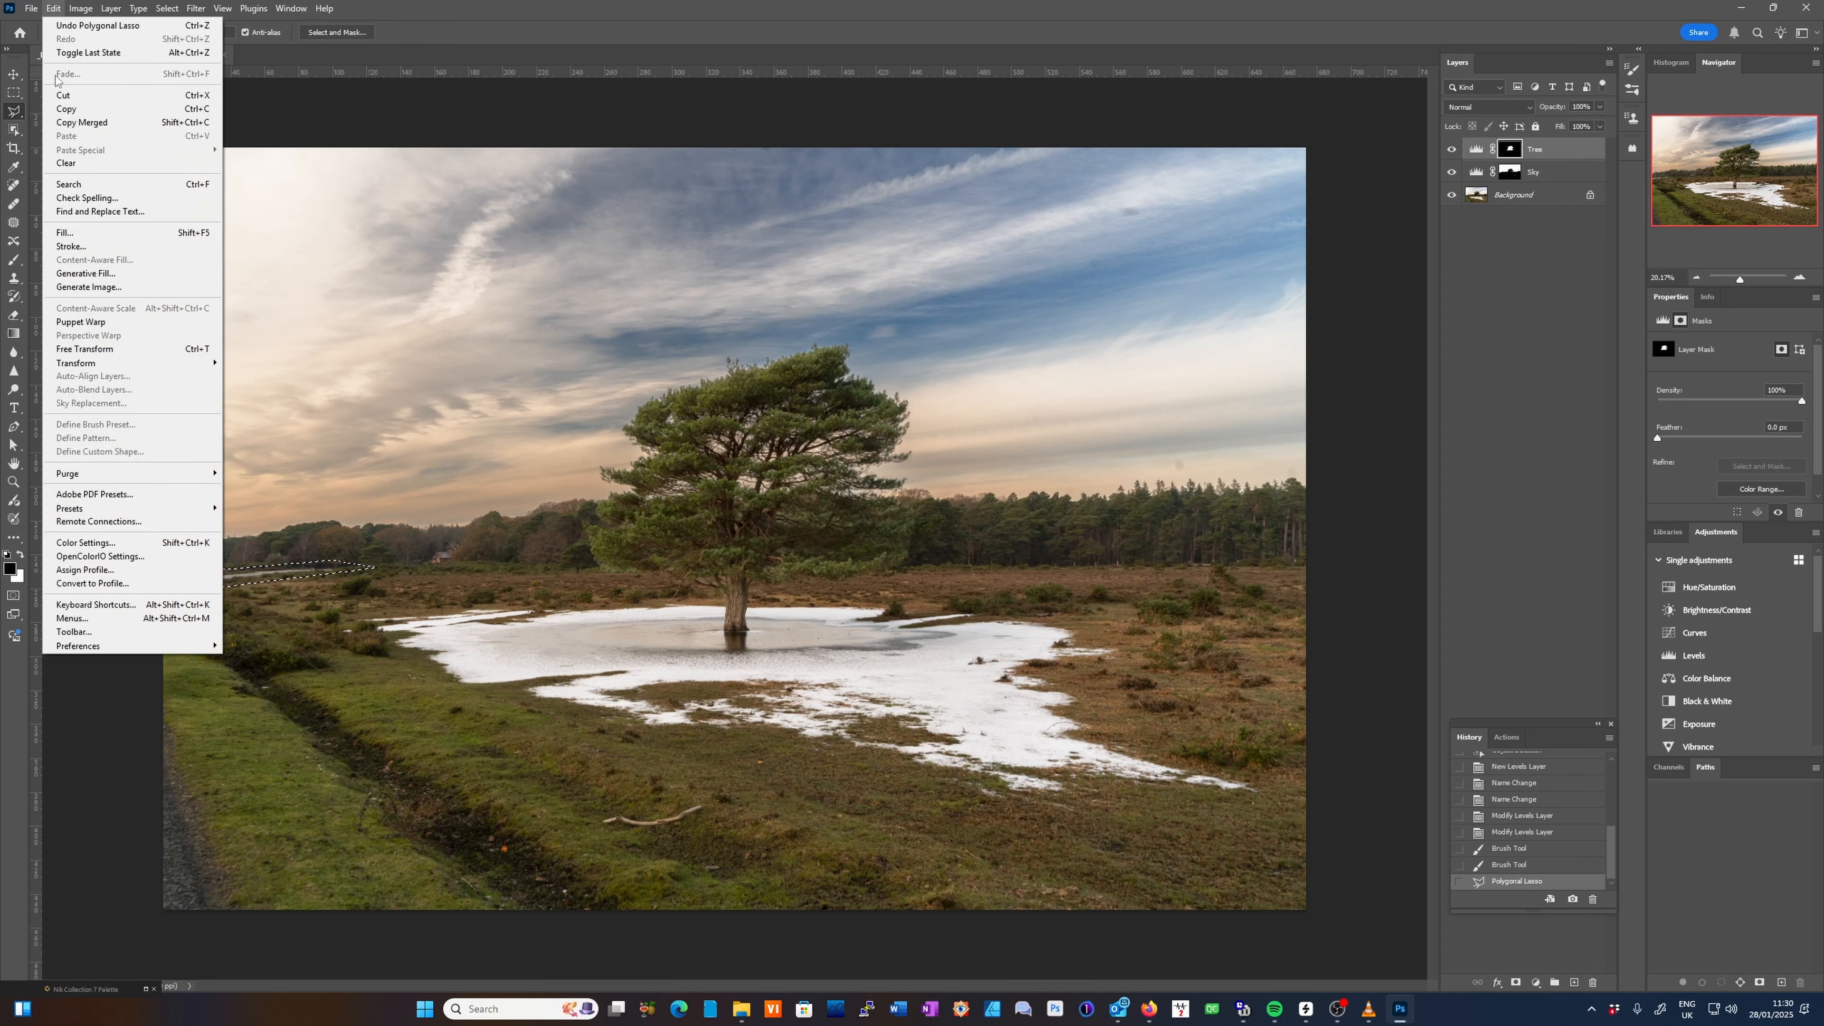
click(76, 234)
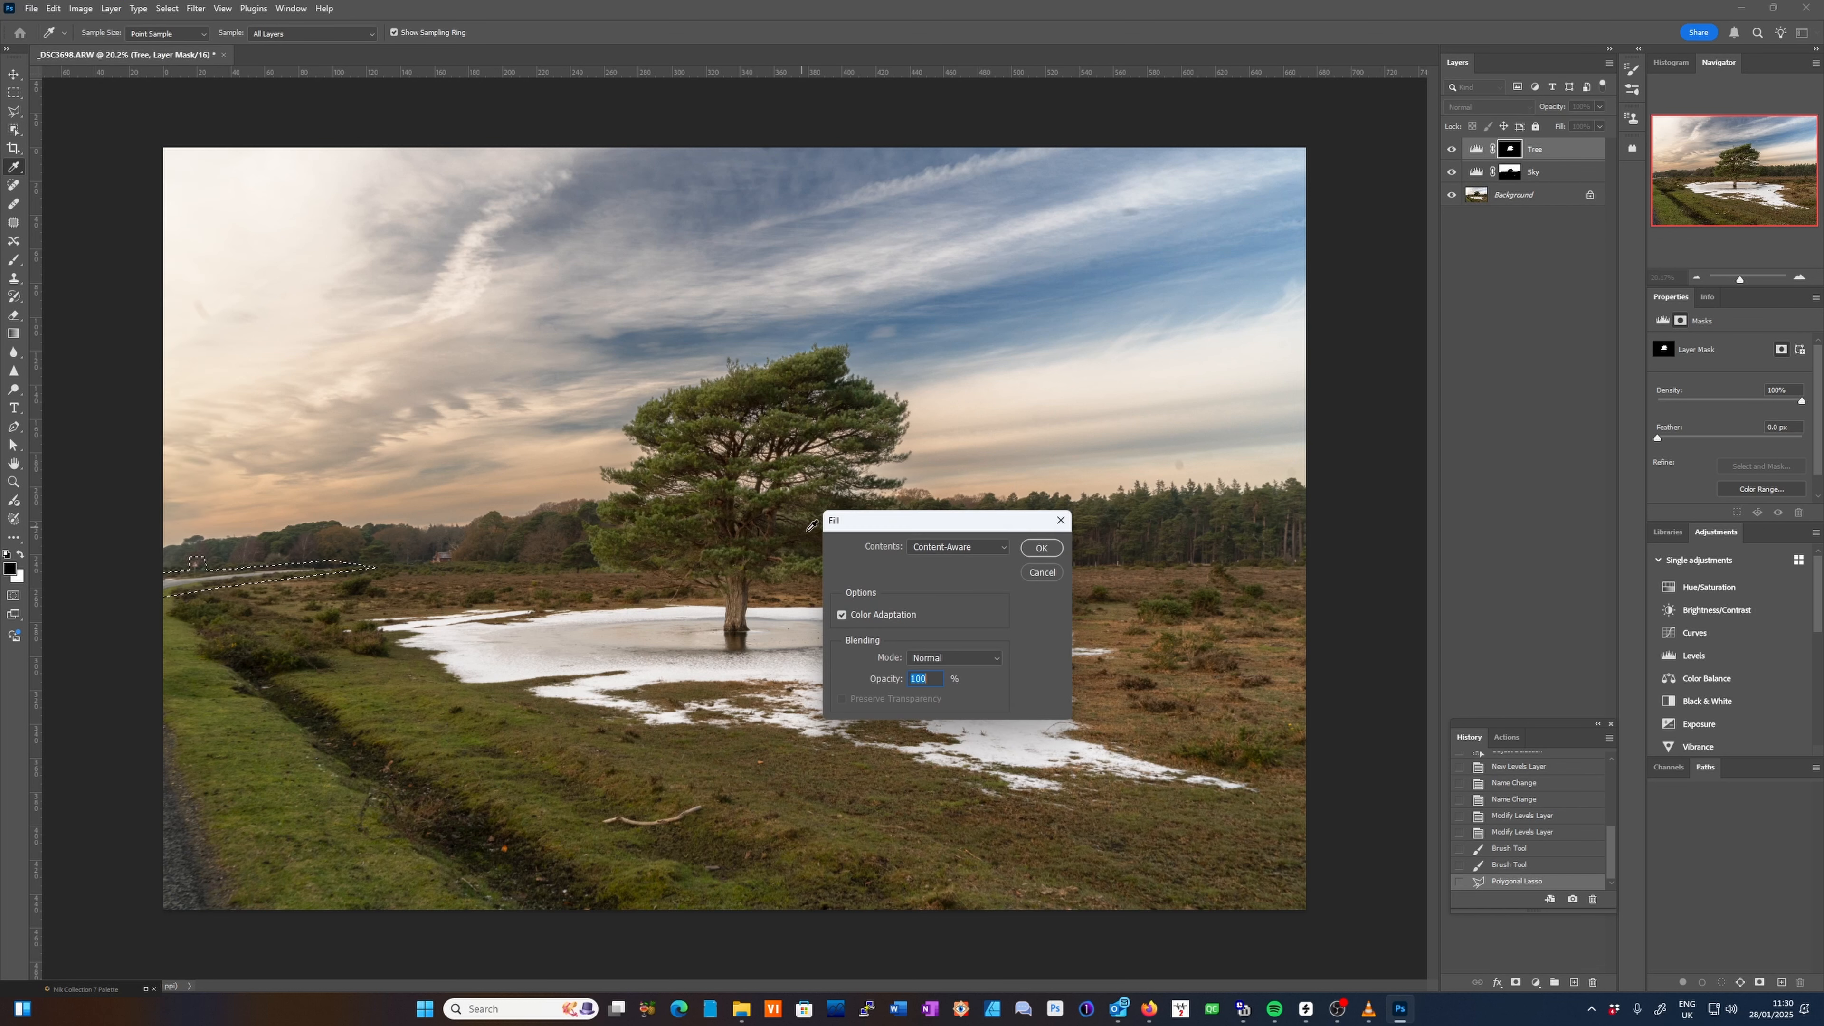
click(1035, 547)
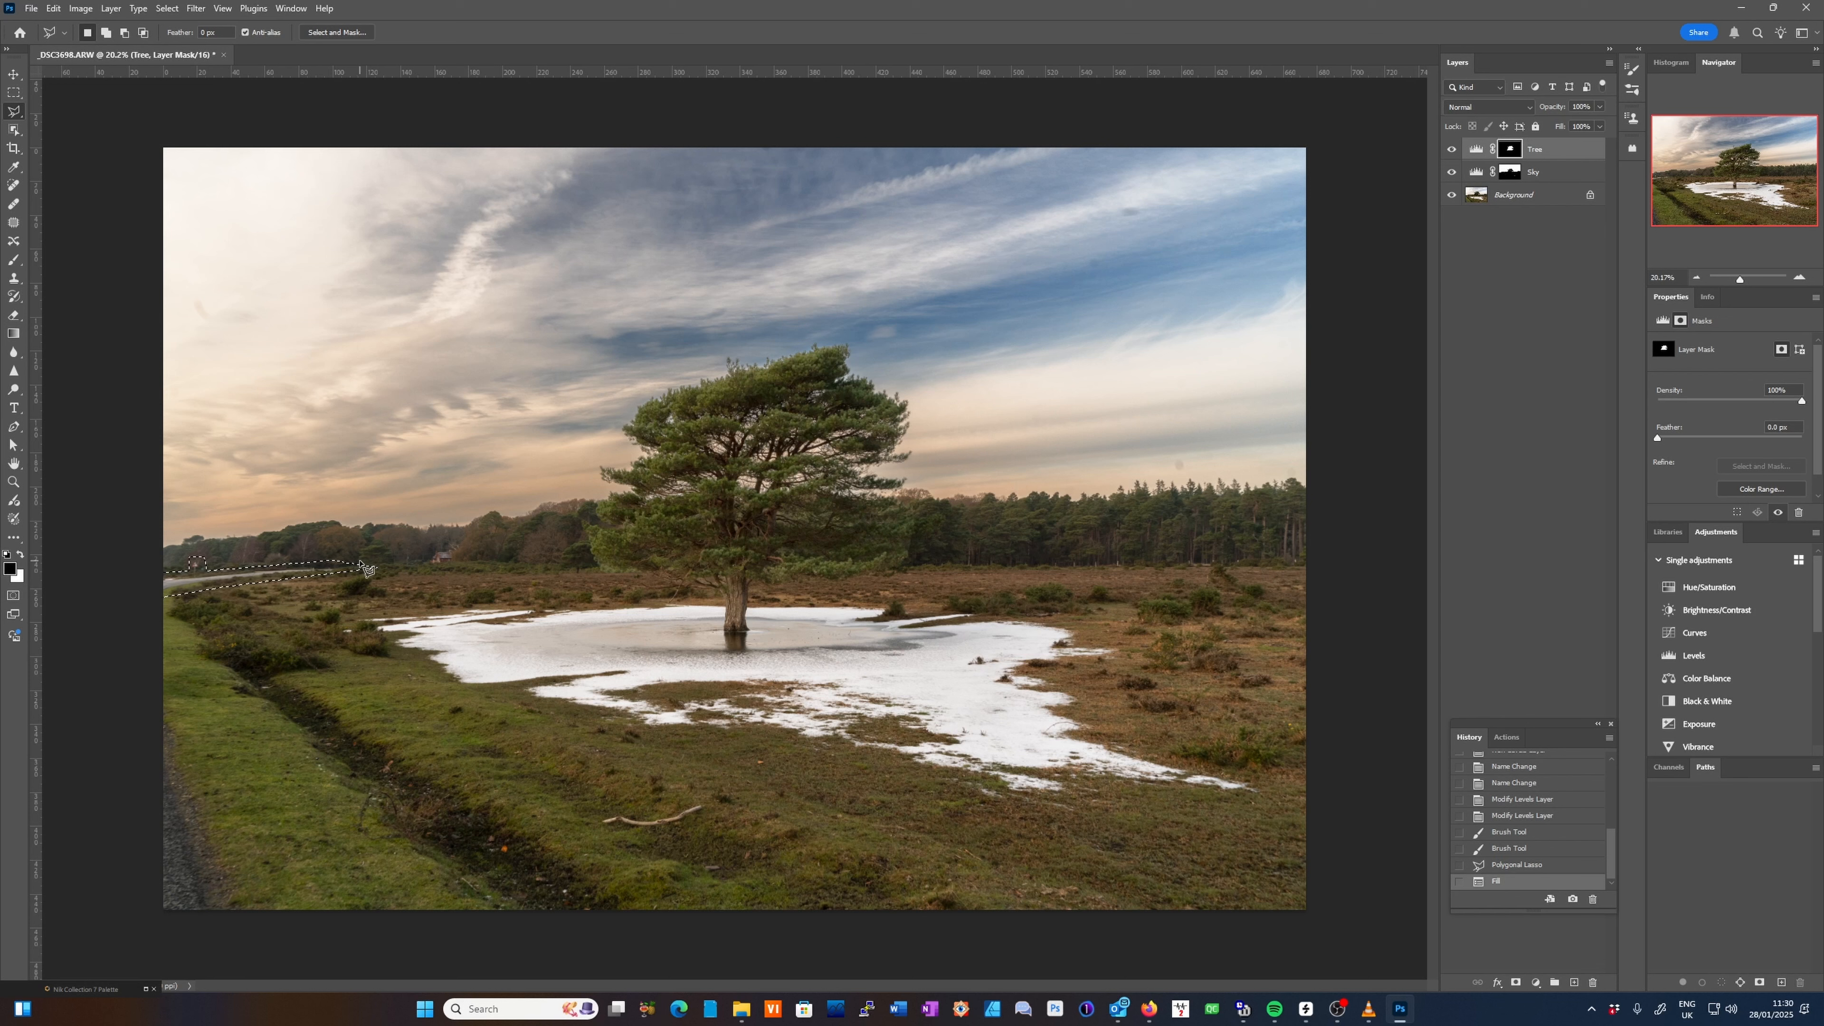
key(ctrl+d)
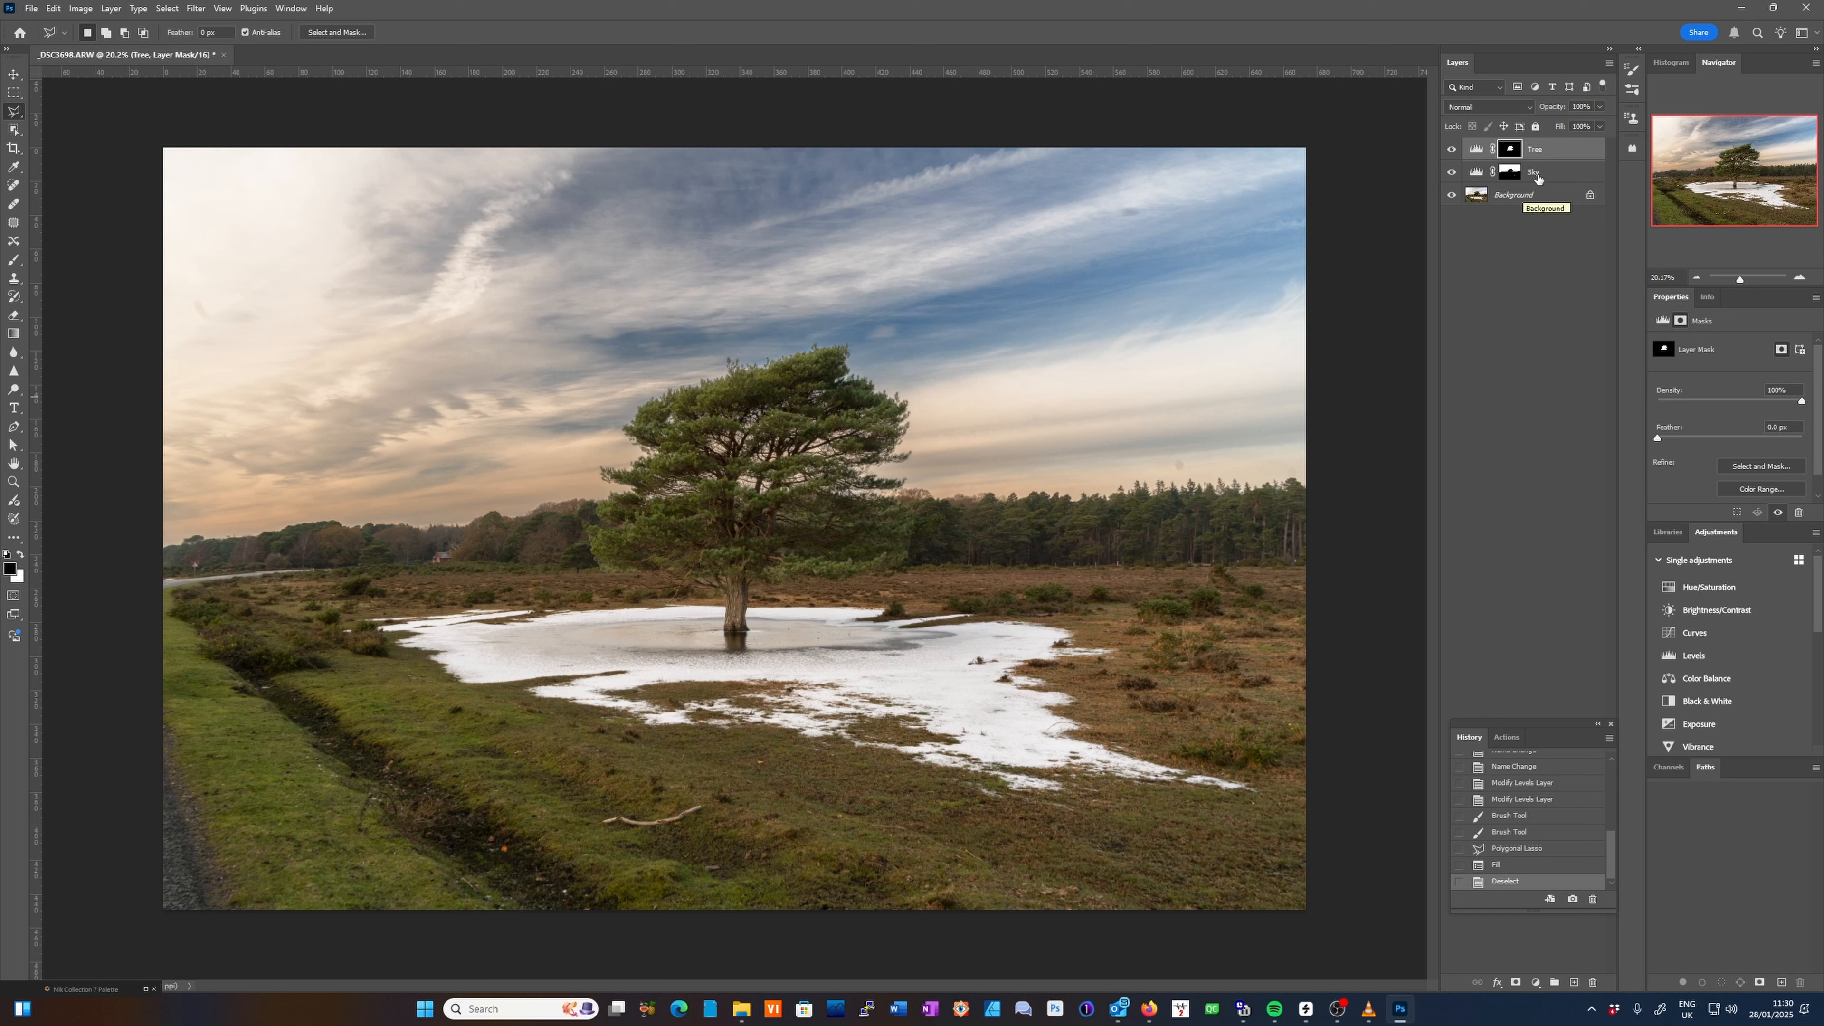
Stamp all visible layers into a new layer above Tree, and hide the Tree, Sky and Background layers.
click(1544, 149)
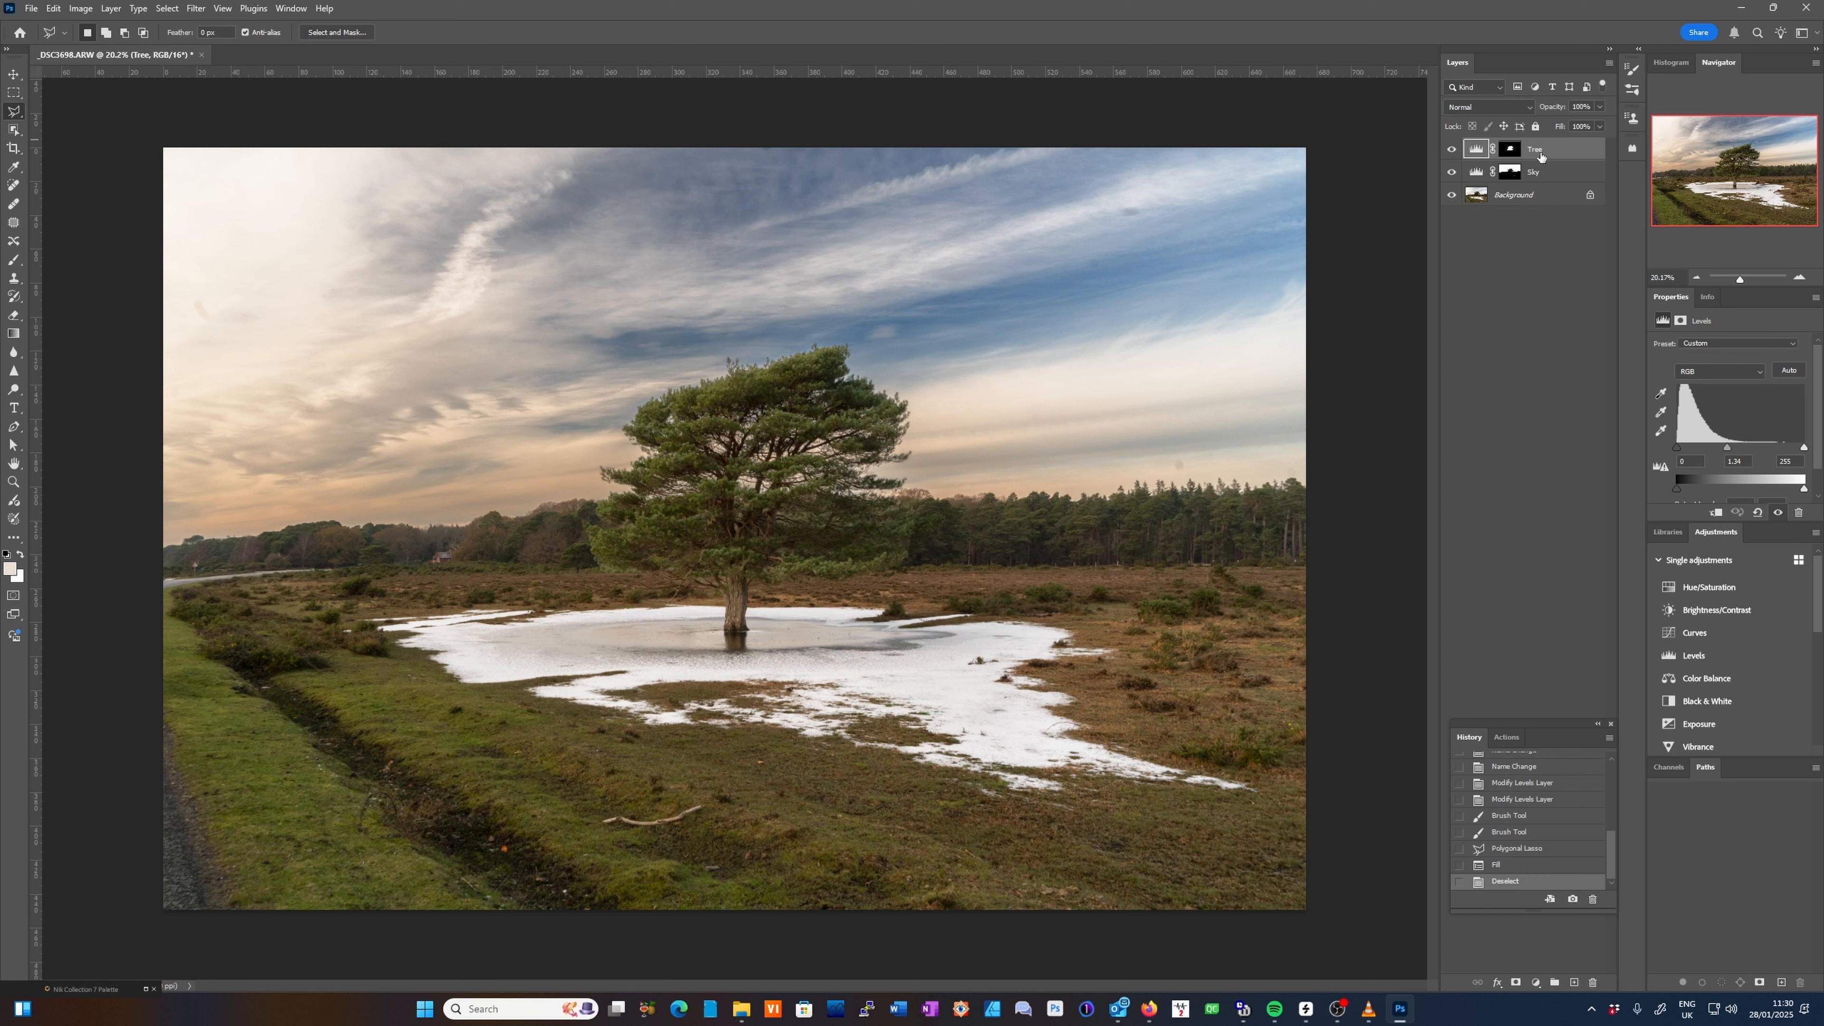
key(ctrl+shift+alt+e)
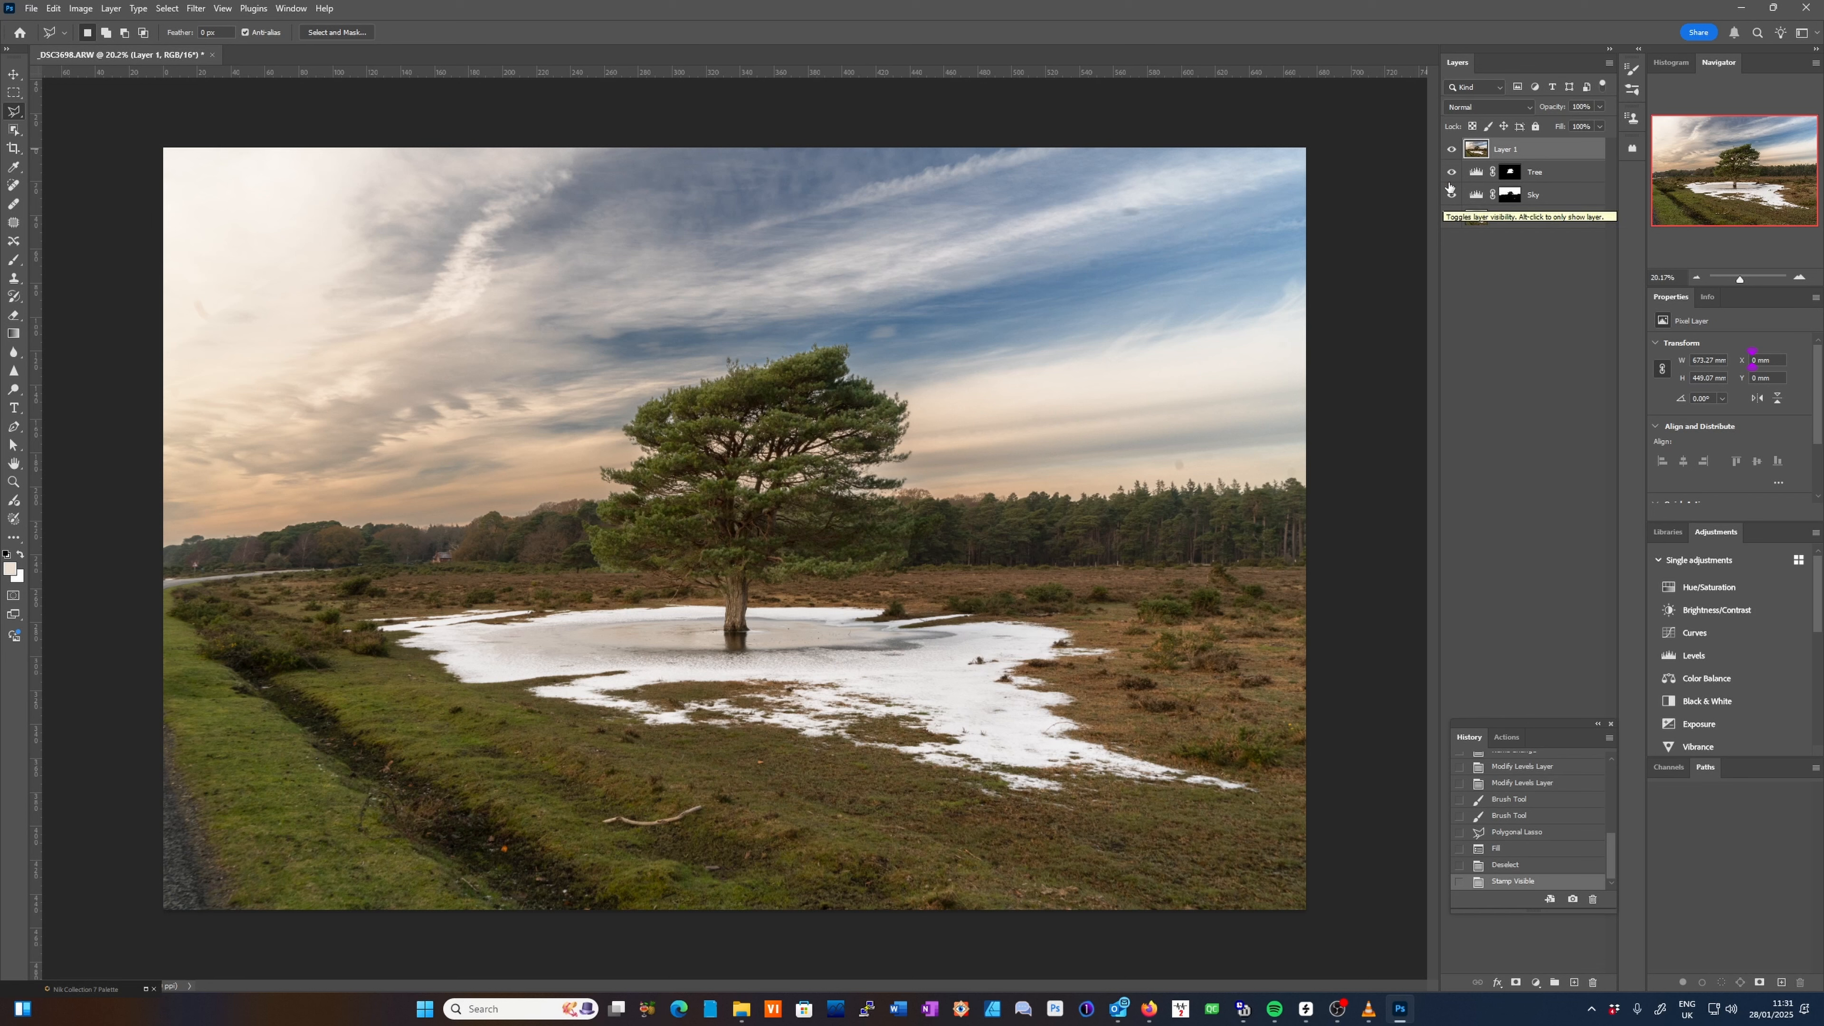
drag(1451, 172, 1452, 200)
click(1452, 218)
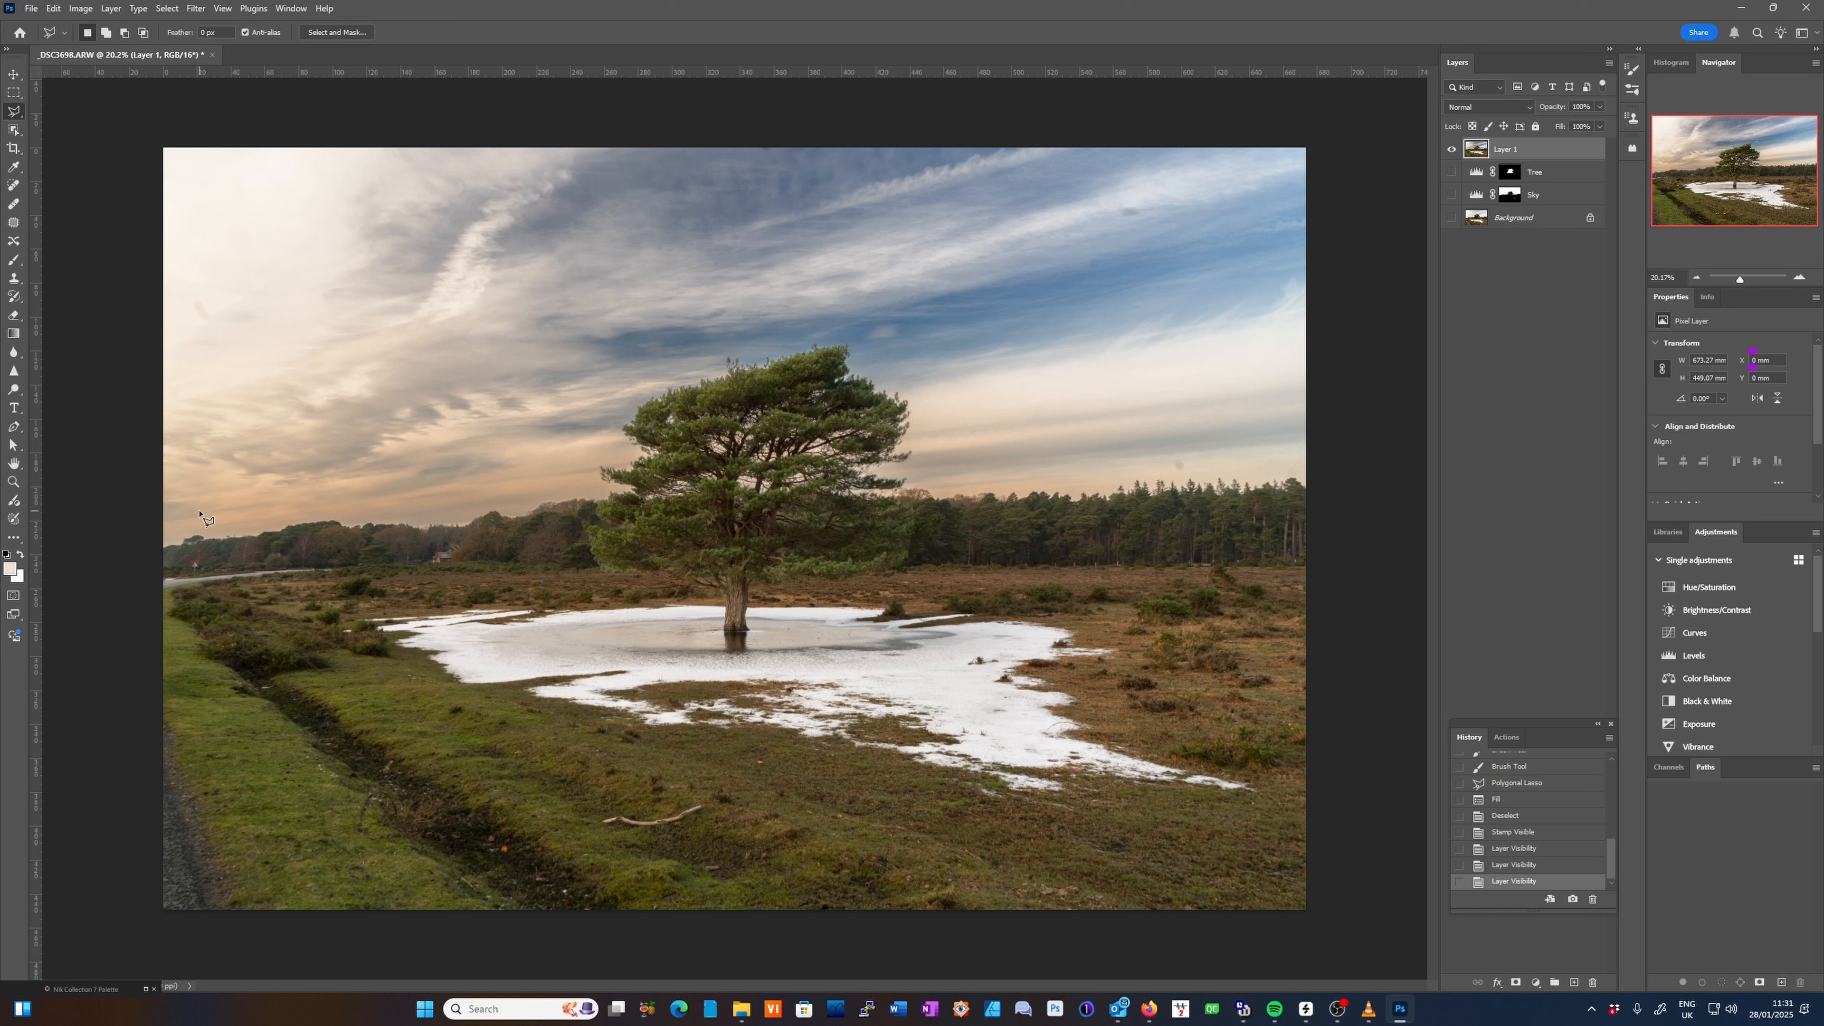
Outline the distant road and sign at the photo's left edge with the Polygonal Lasso on Layer 1, apply a Content-Aware fill and deselect.
click(189, 569)
click(189, 555)
click(208, 566)
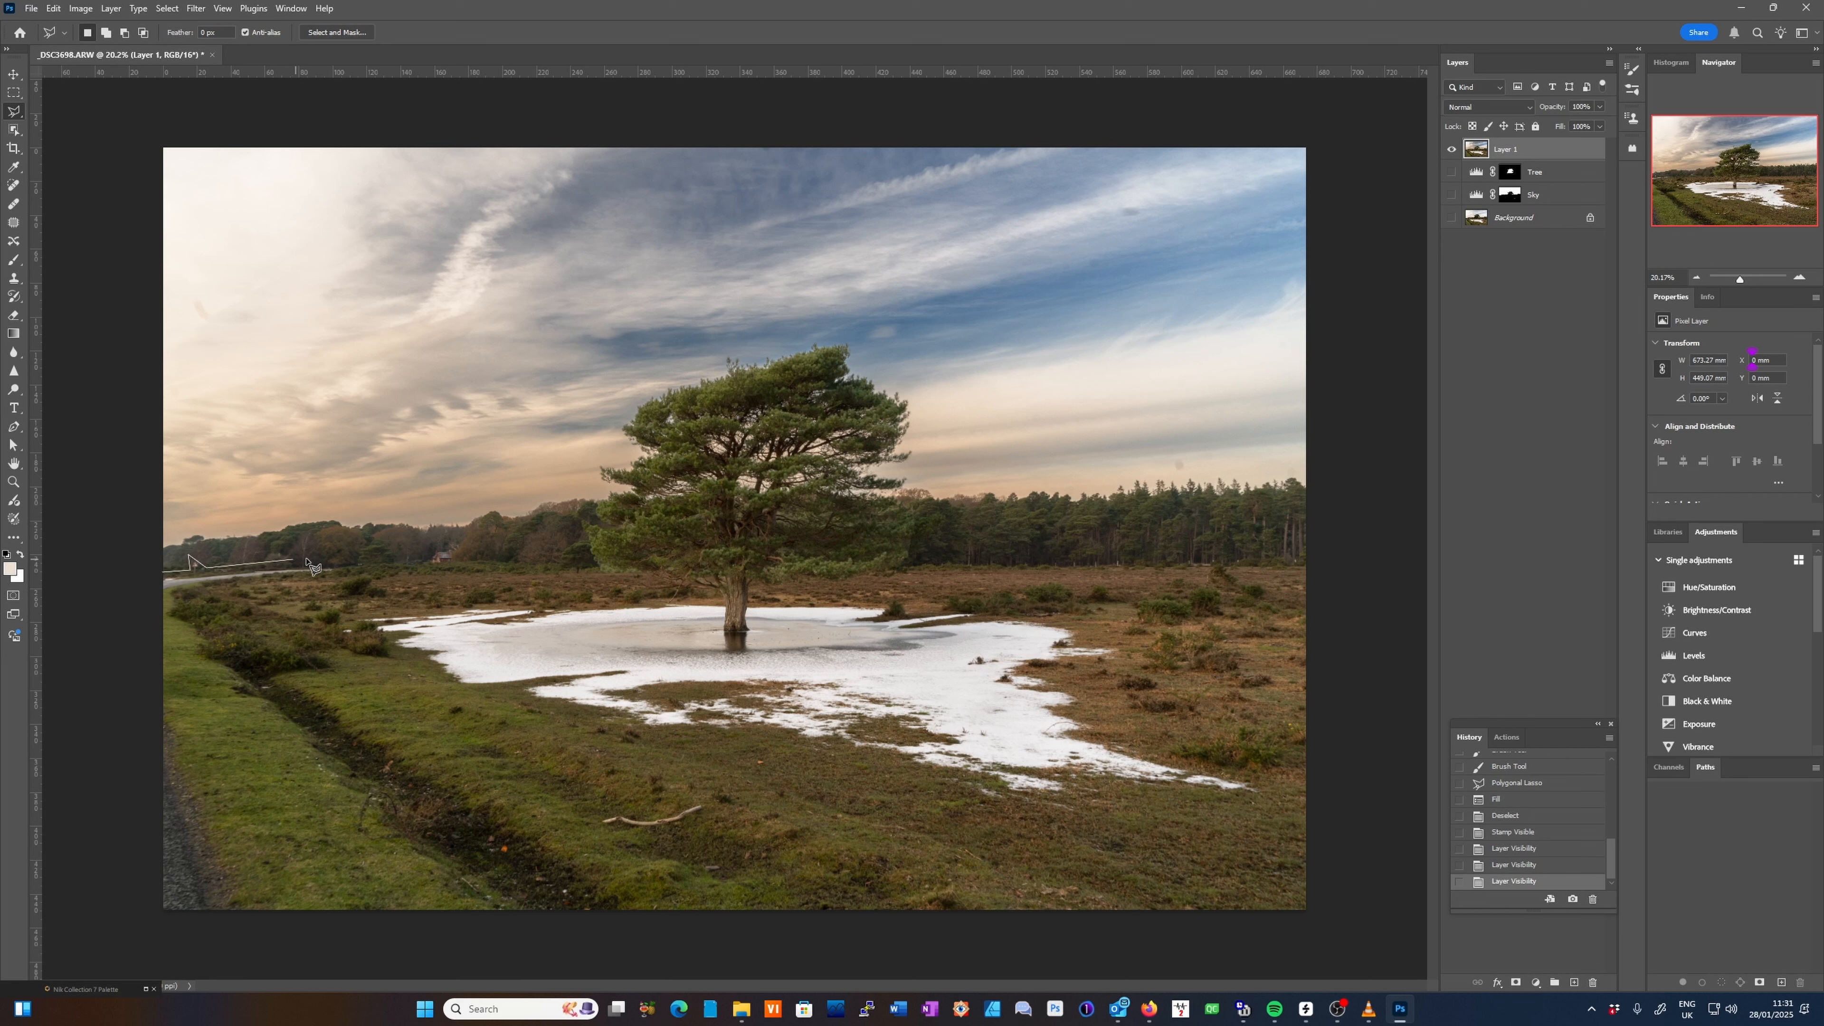
click(352, 562)
click(352, 571)
click(157, 599)
click(137, 574)
double_click(165, 577)
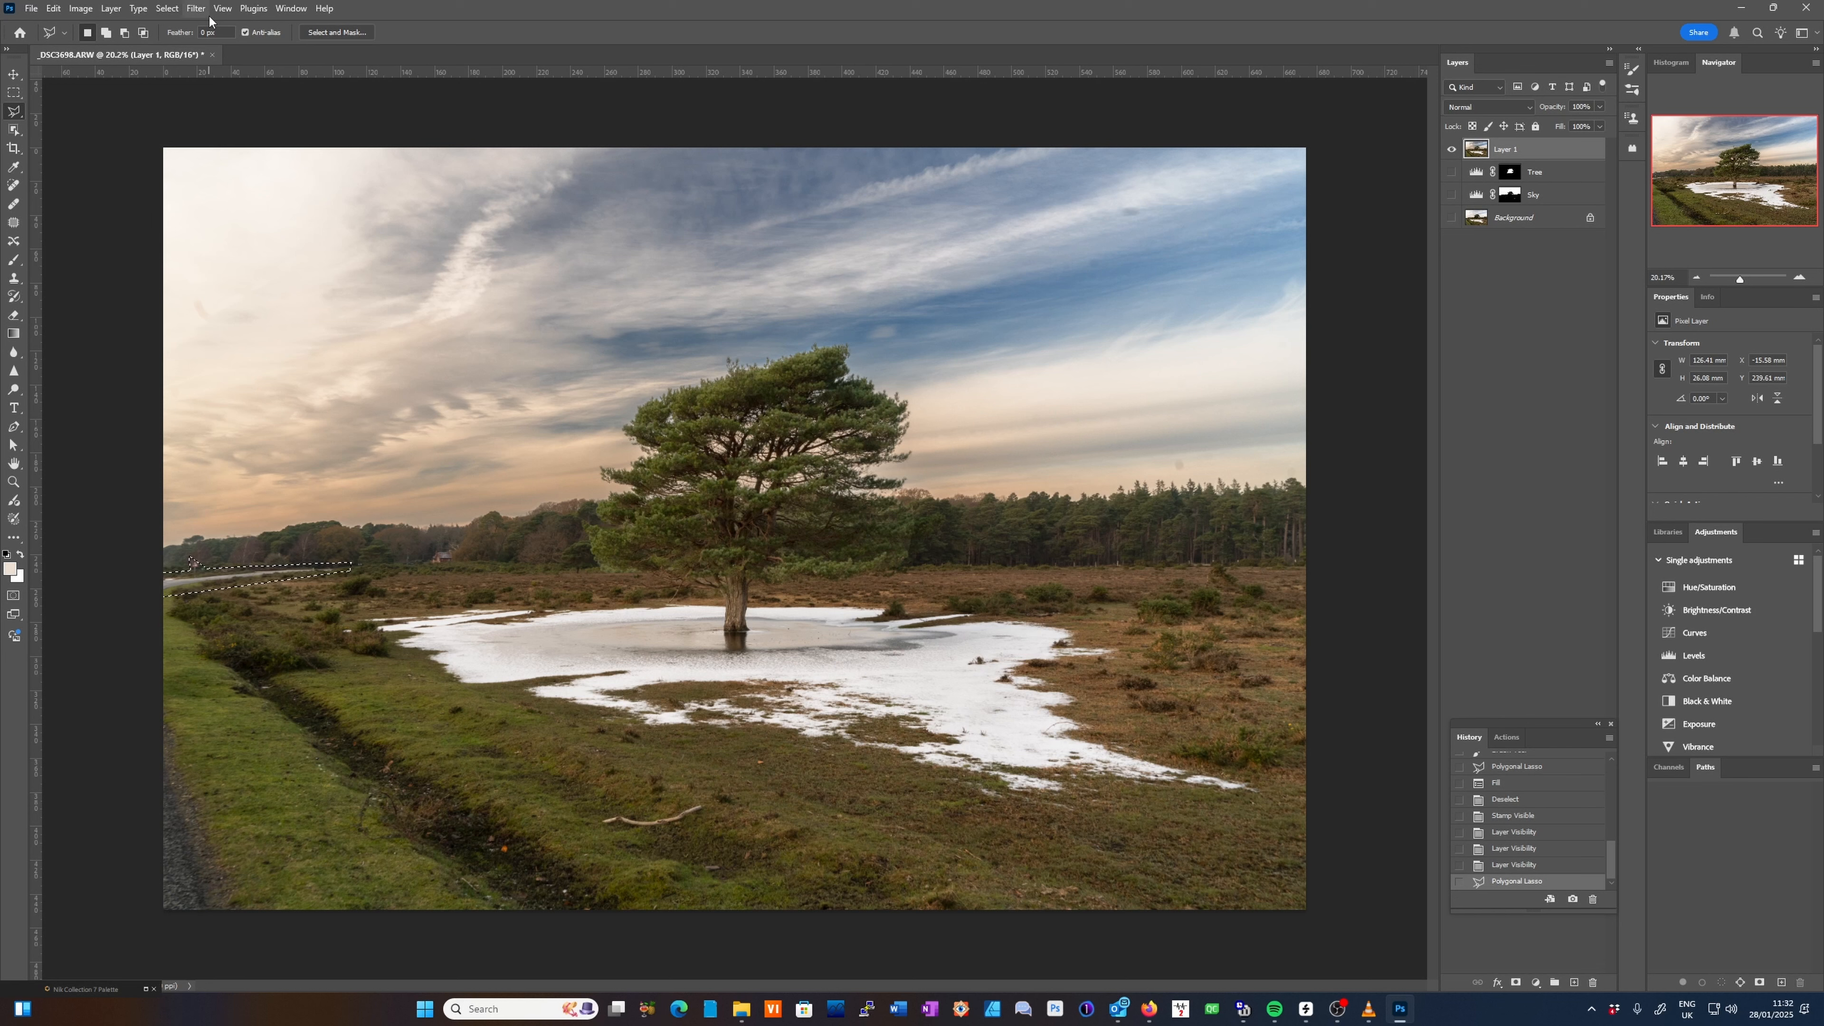
click(53, 8)
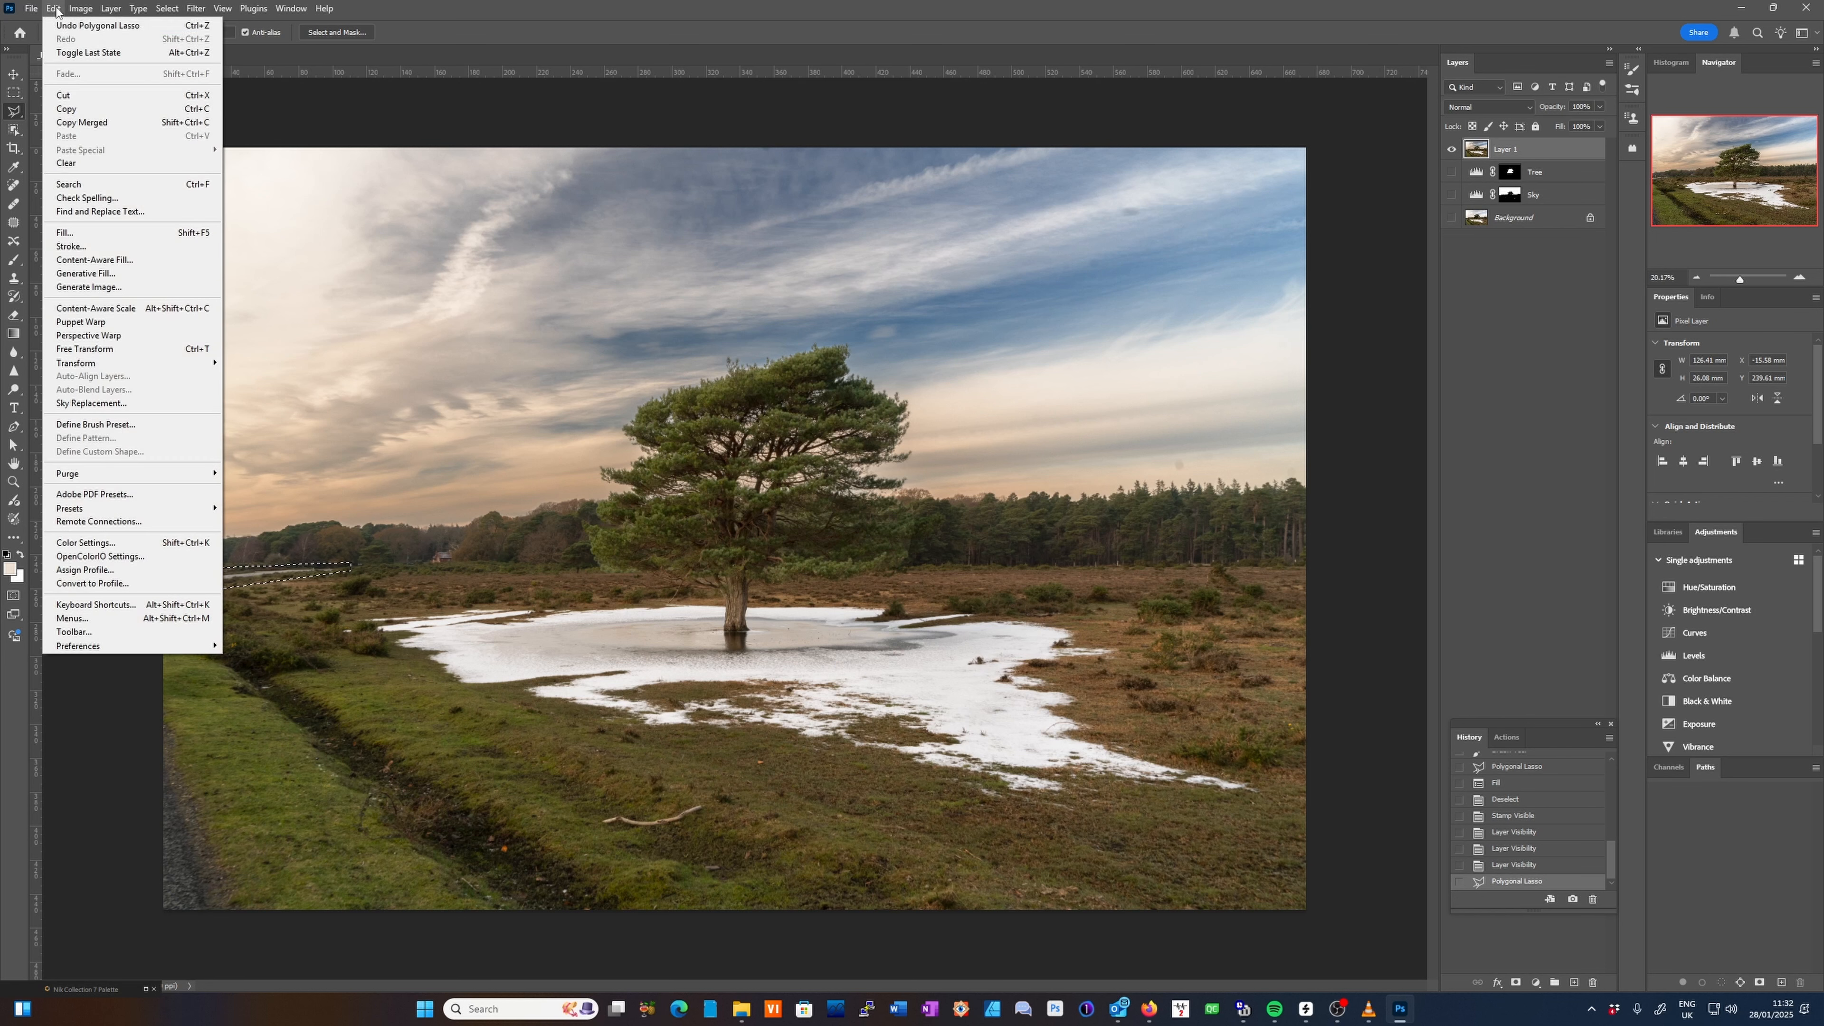
click(76, 234)
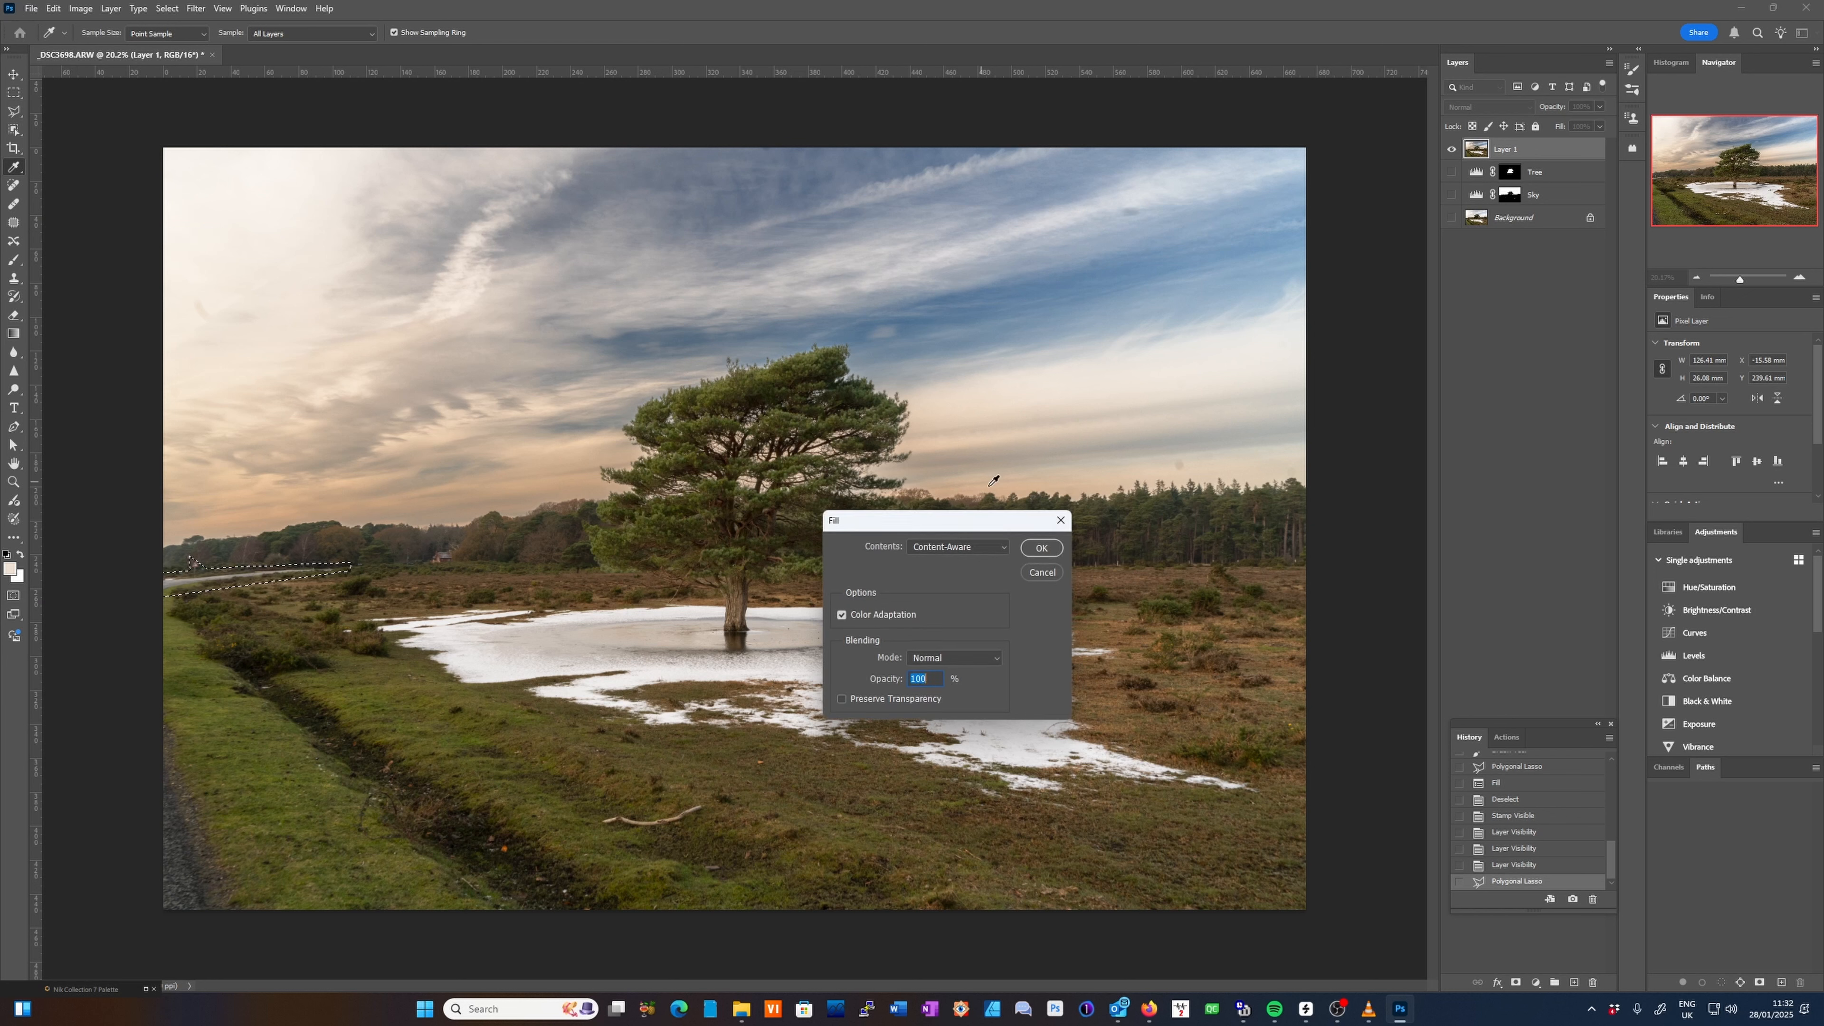
click(1041, 548)
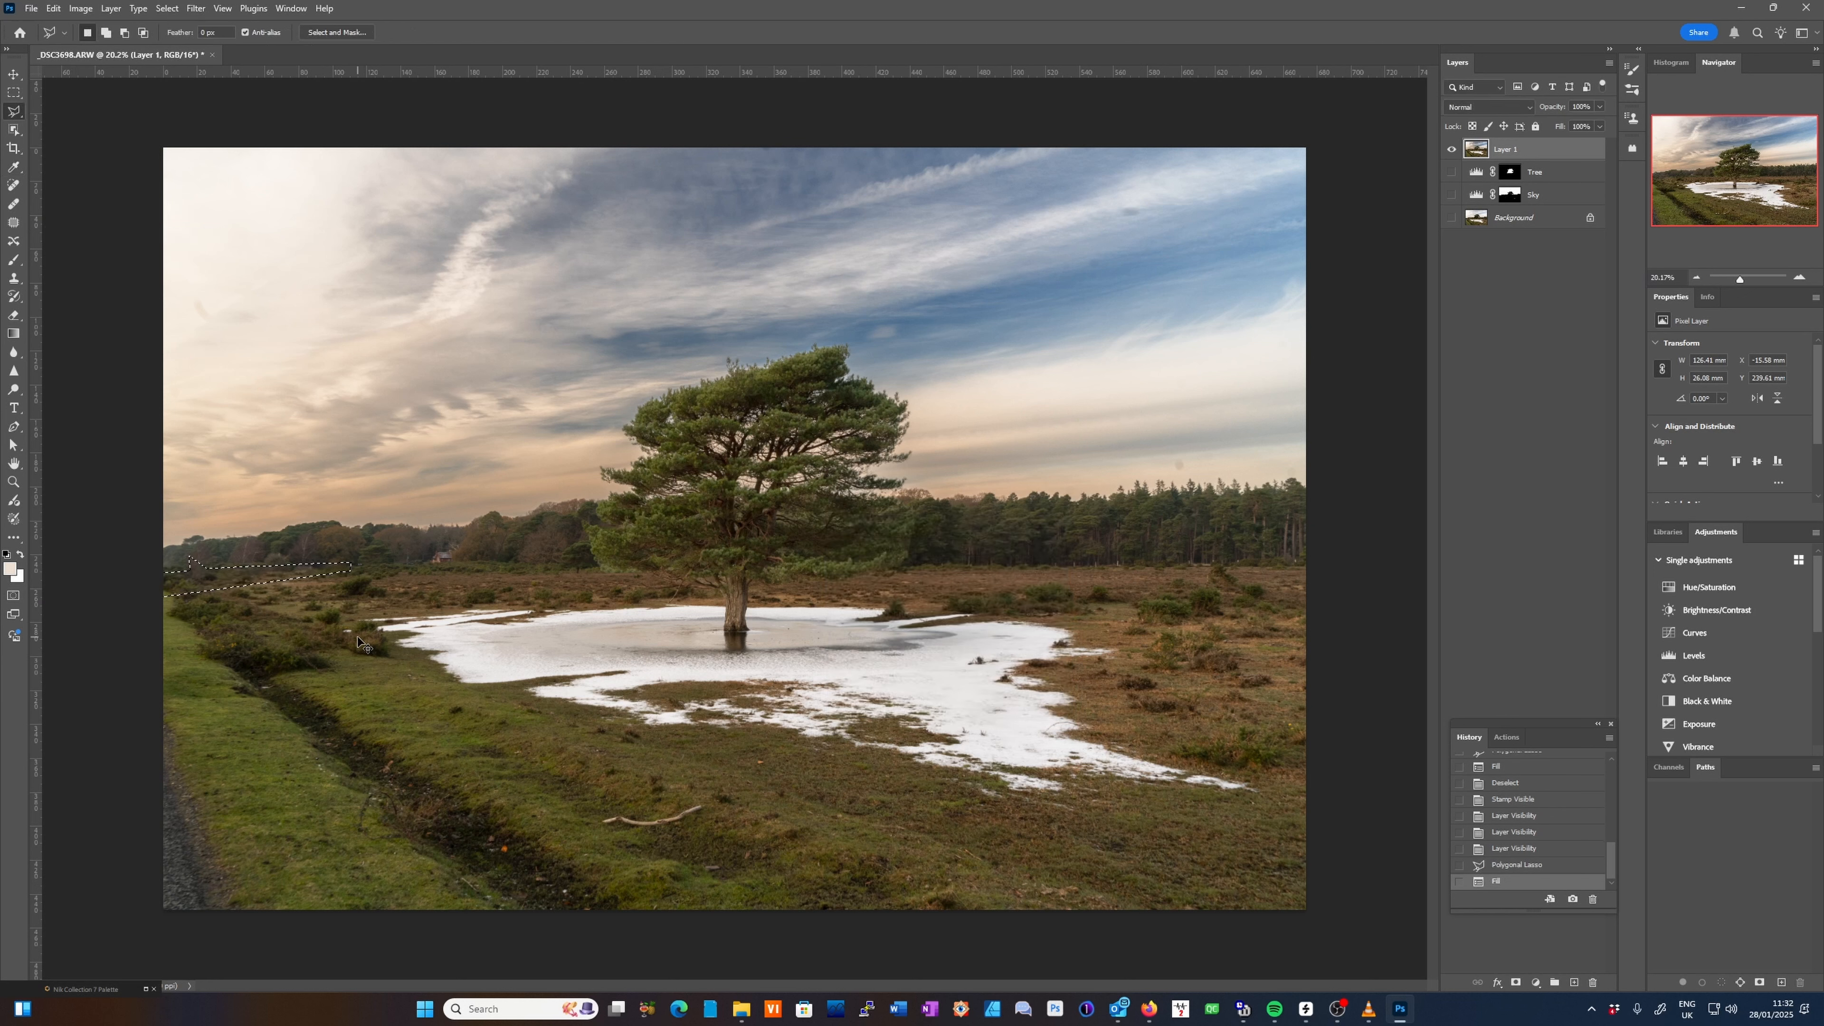
key(ctrl+d)
Remove the small white chevron marks in front of the distant trees with a polygonal selection and Content-Aware fill, and clear the selection.
scroll(200, 590, up, 6)
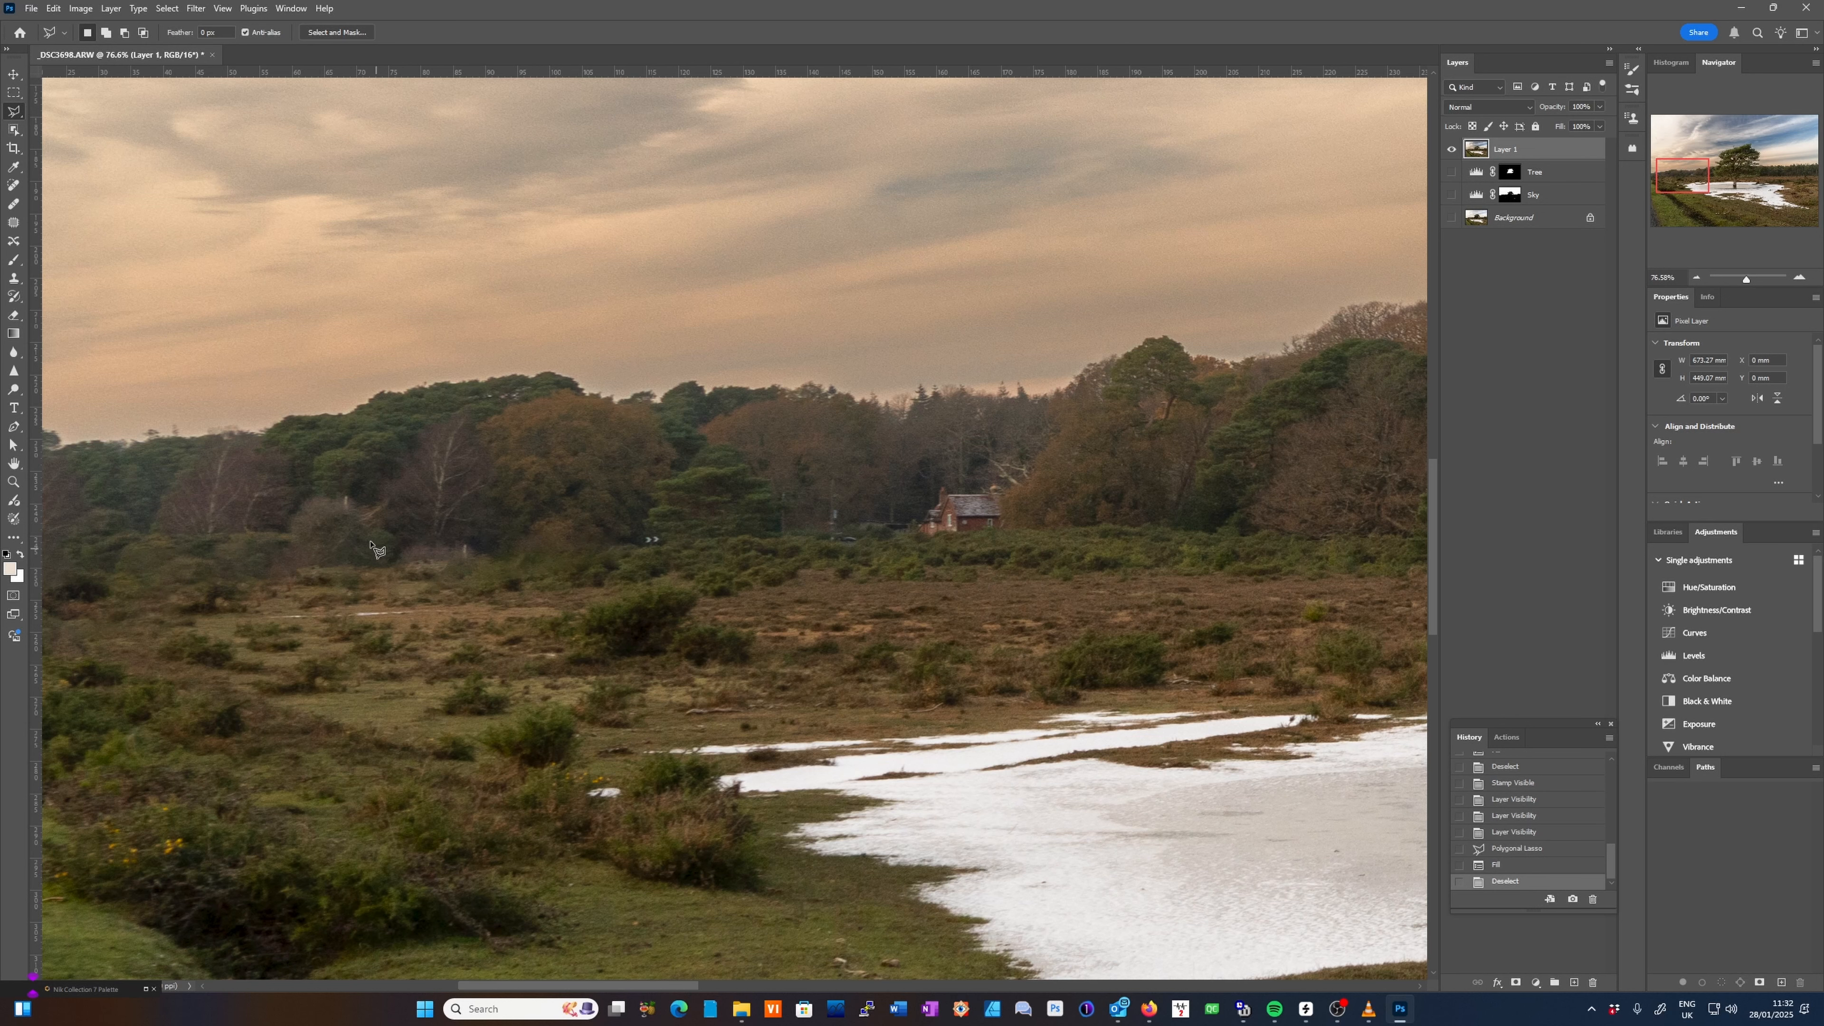
scroll(359, 543, down, 4)
scroll(360, 542, down, 1)
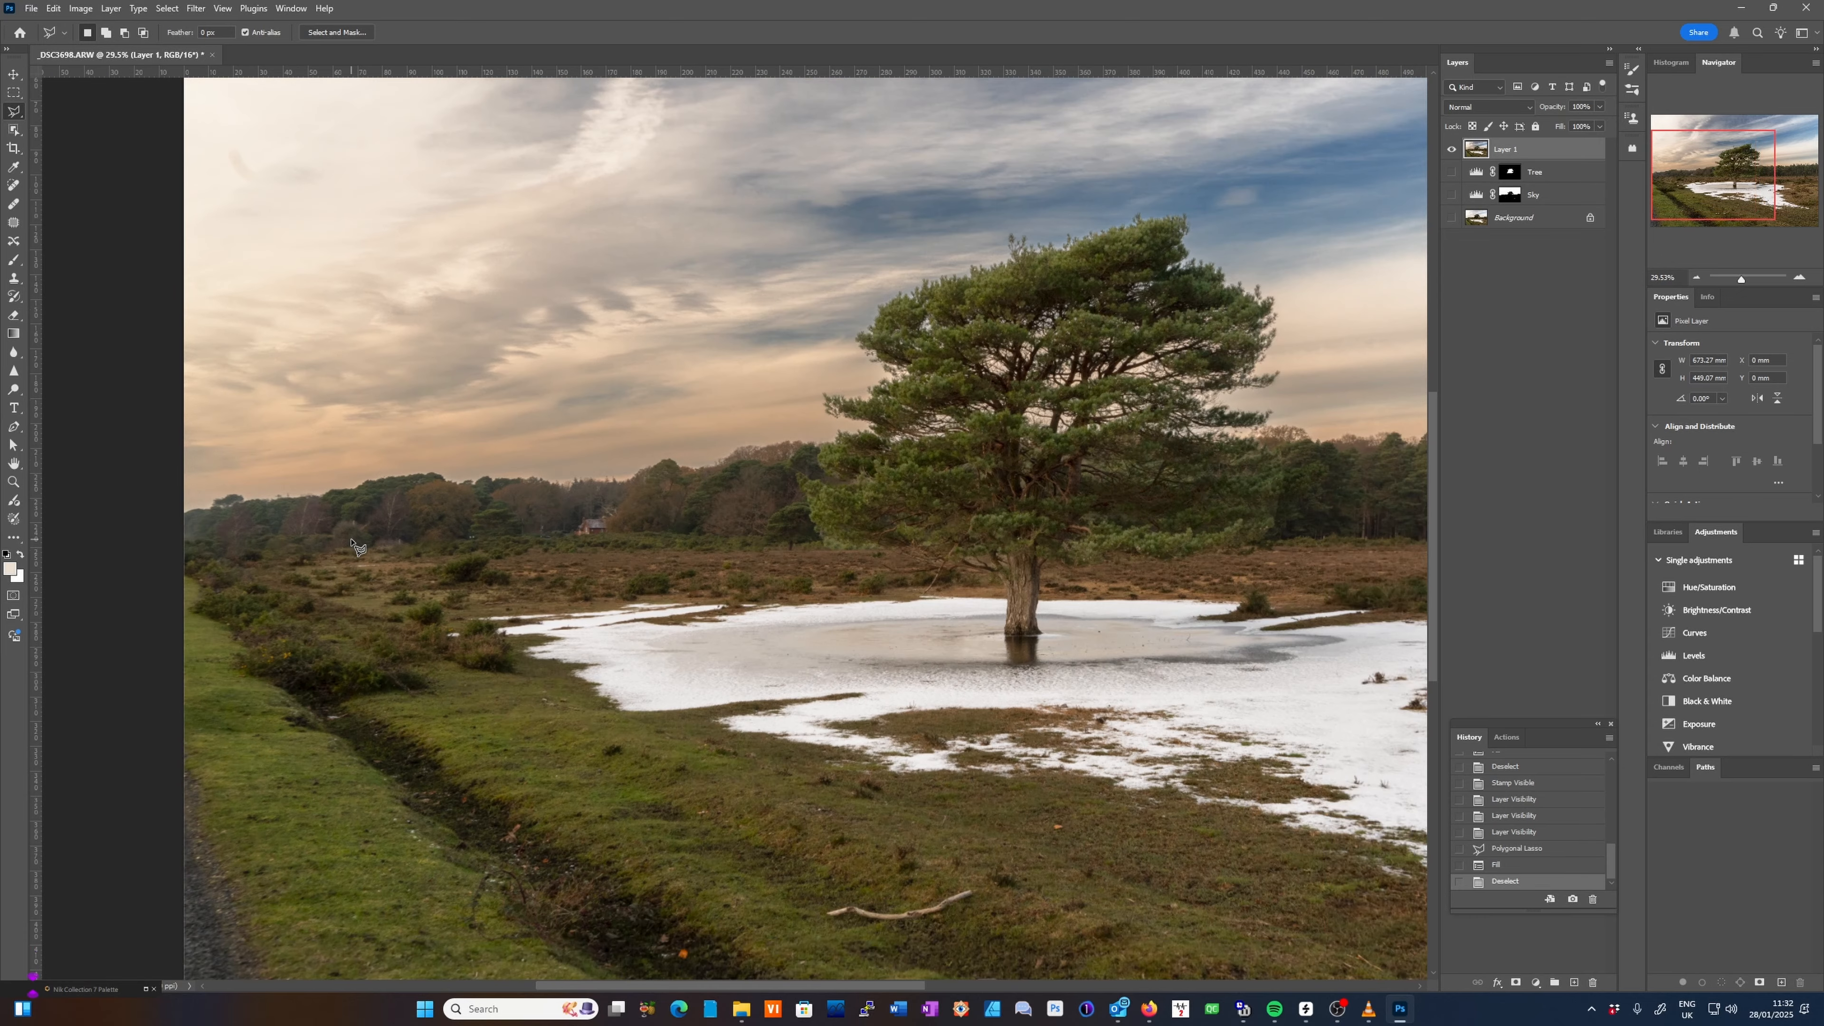
scroll(446, 538, up, 5)
scroll(422, 523, up, 2)
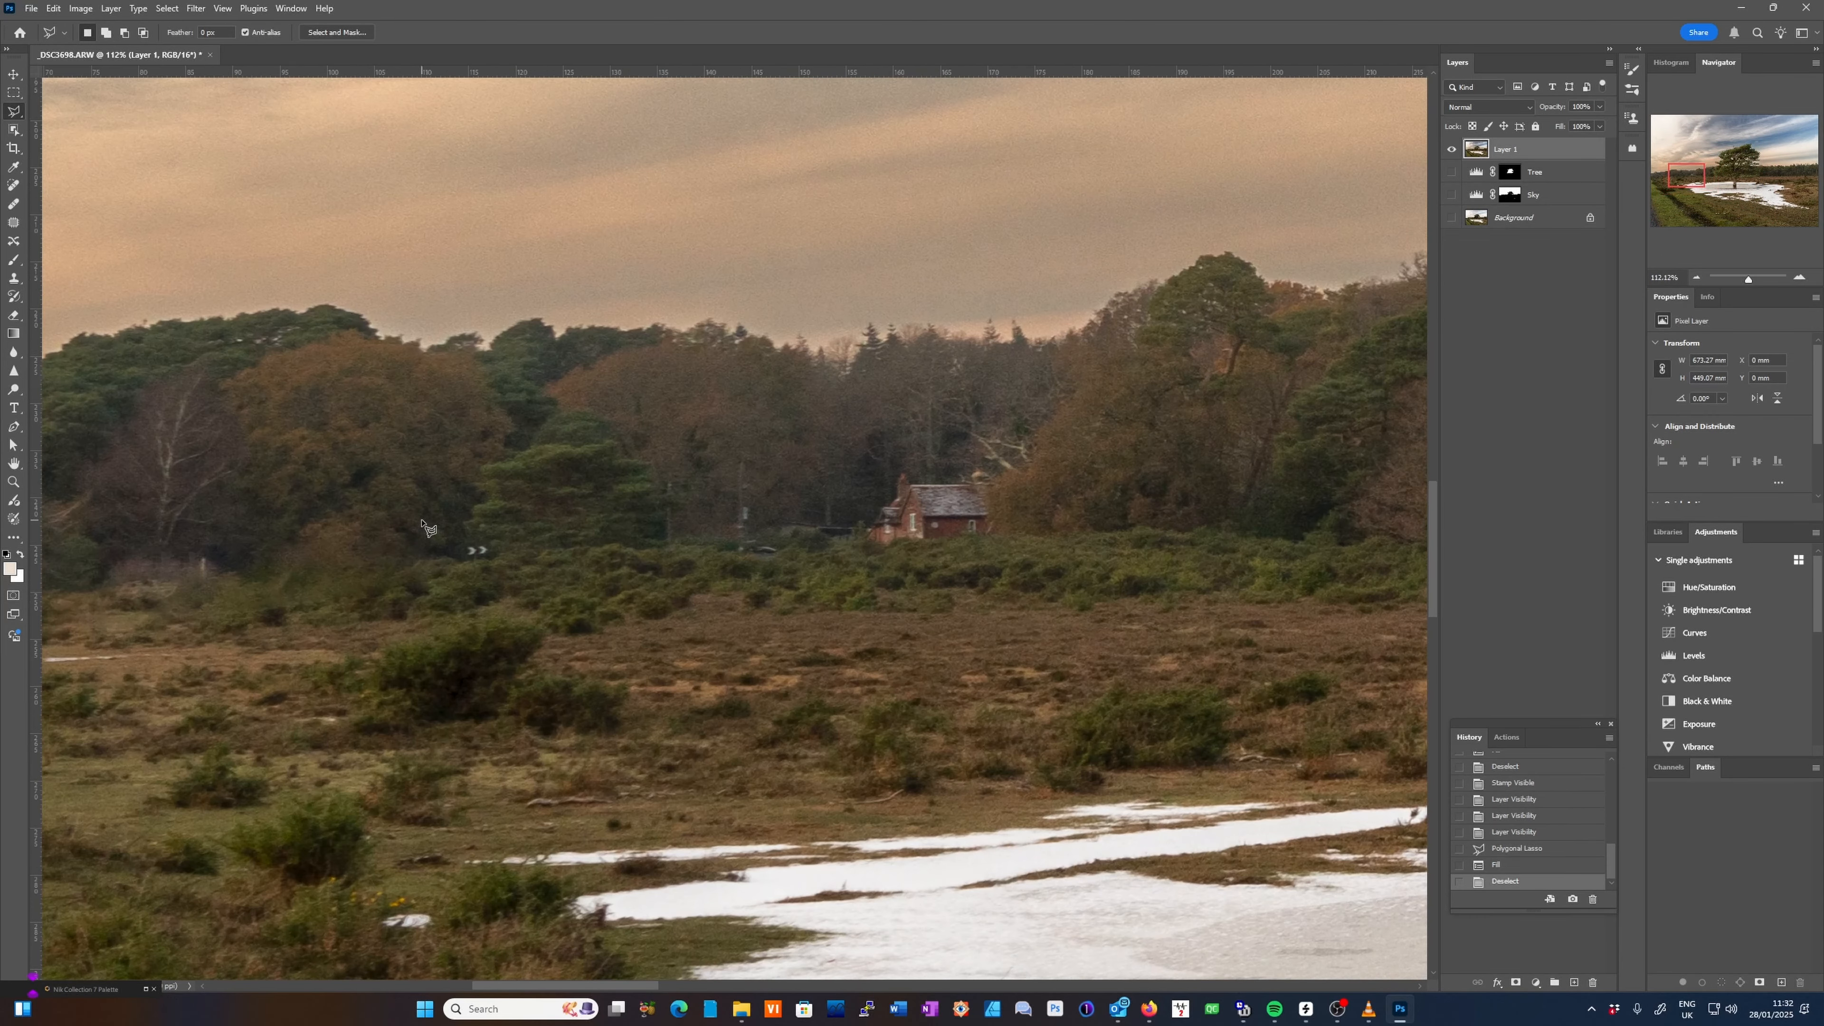
click(501, 554)
click(490, 562)
click(458, 561)
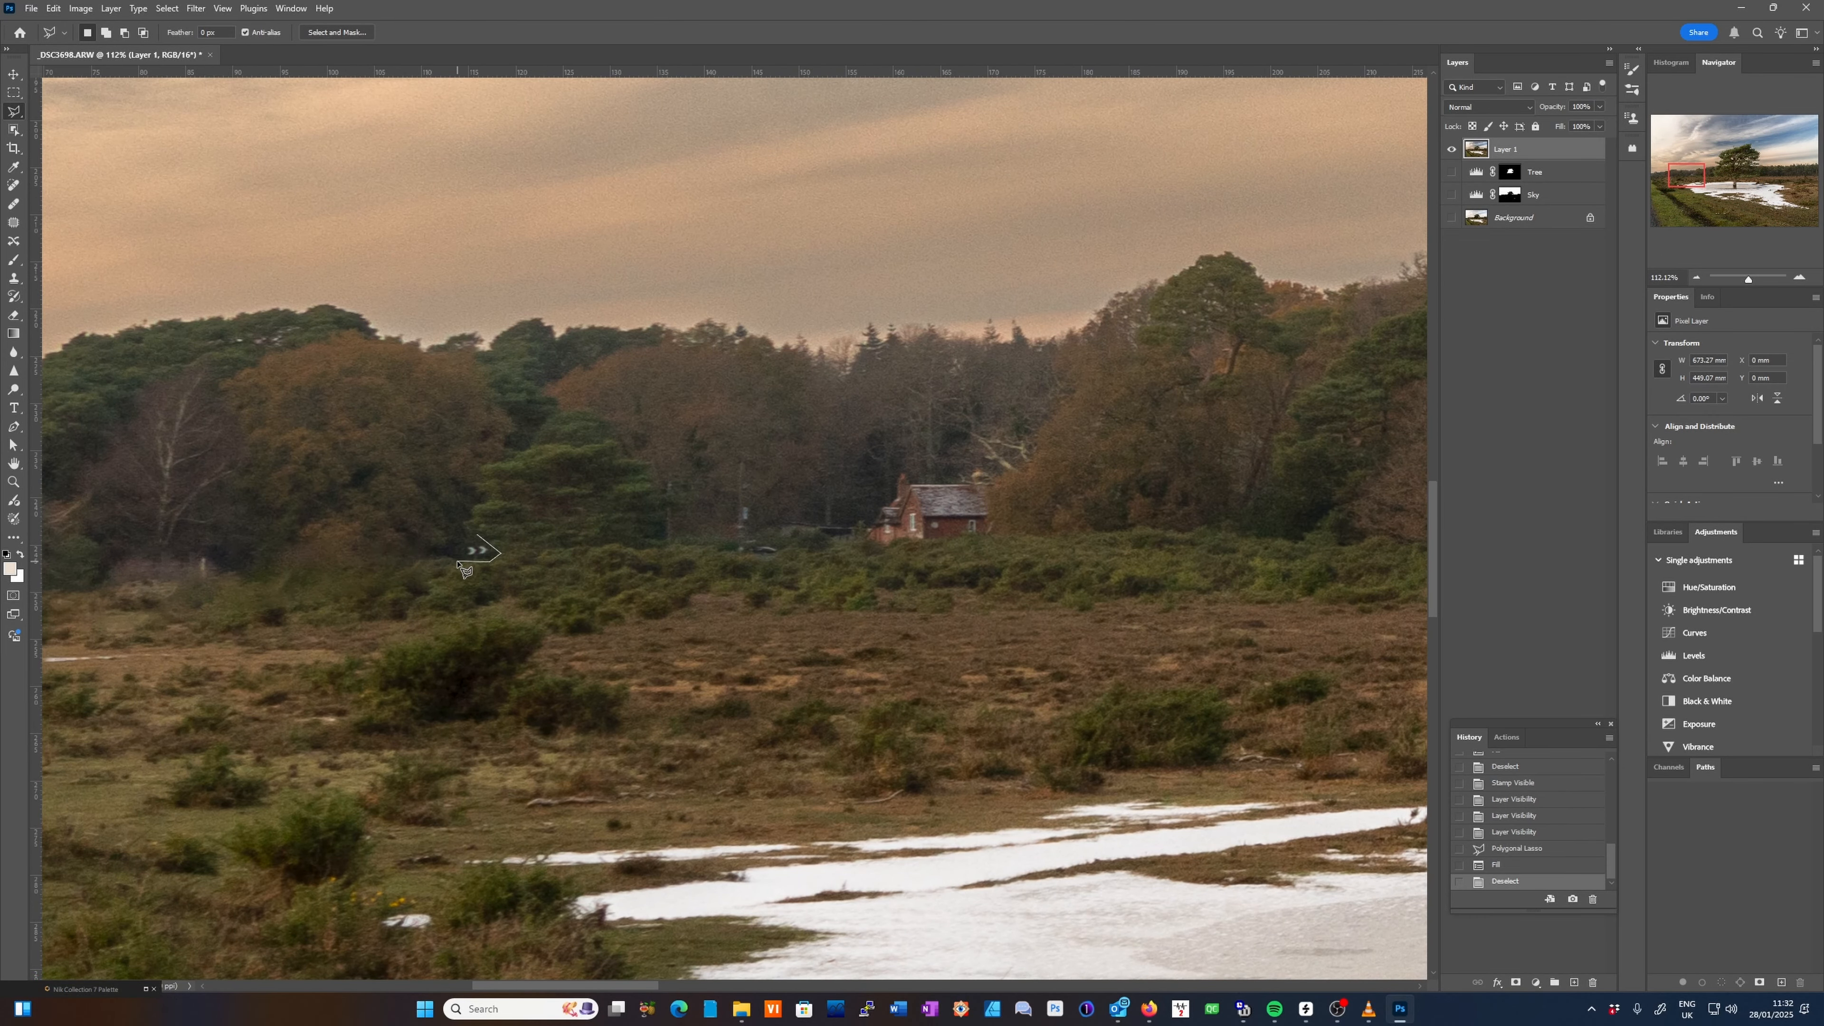
click(482, 533)
click(52, 10)
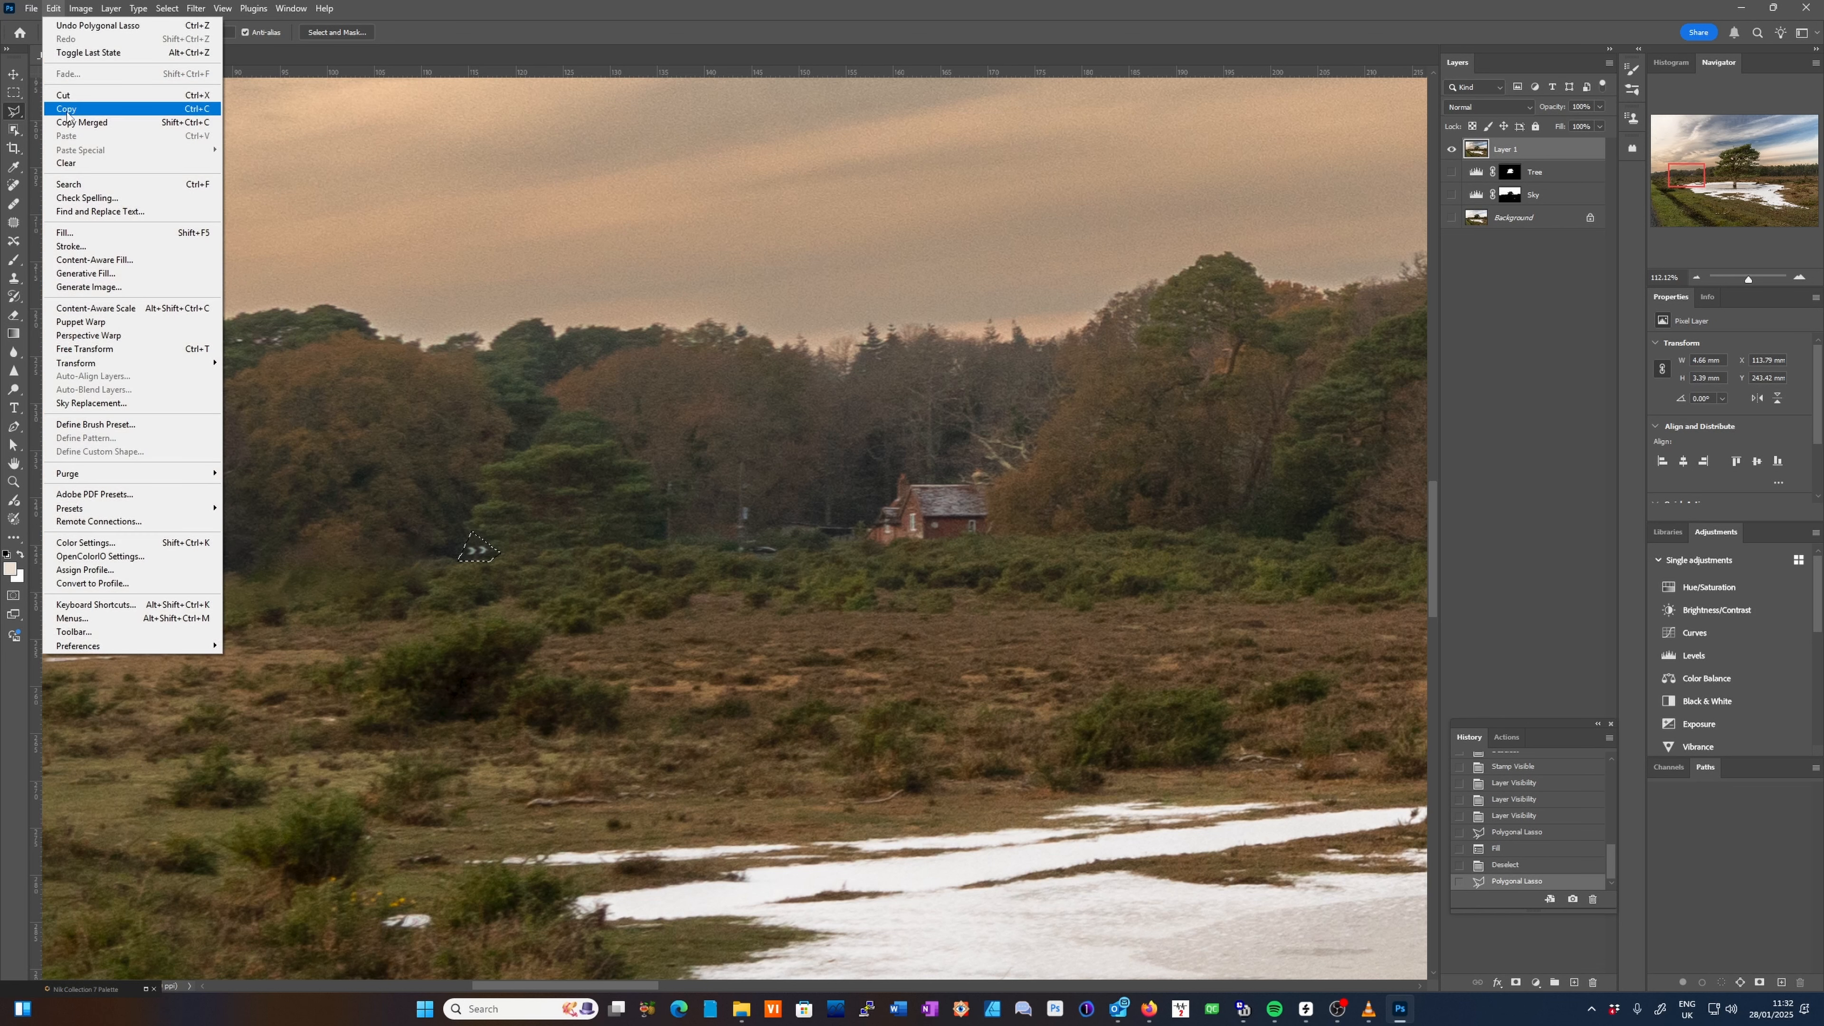
click(97, 232)
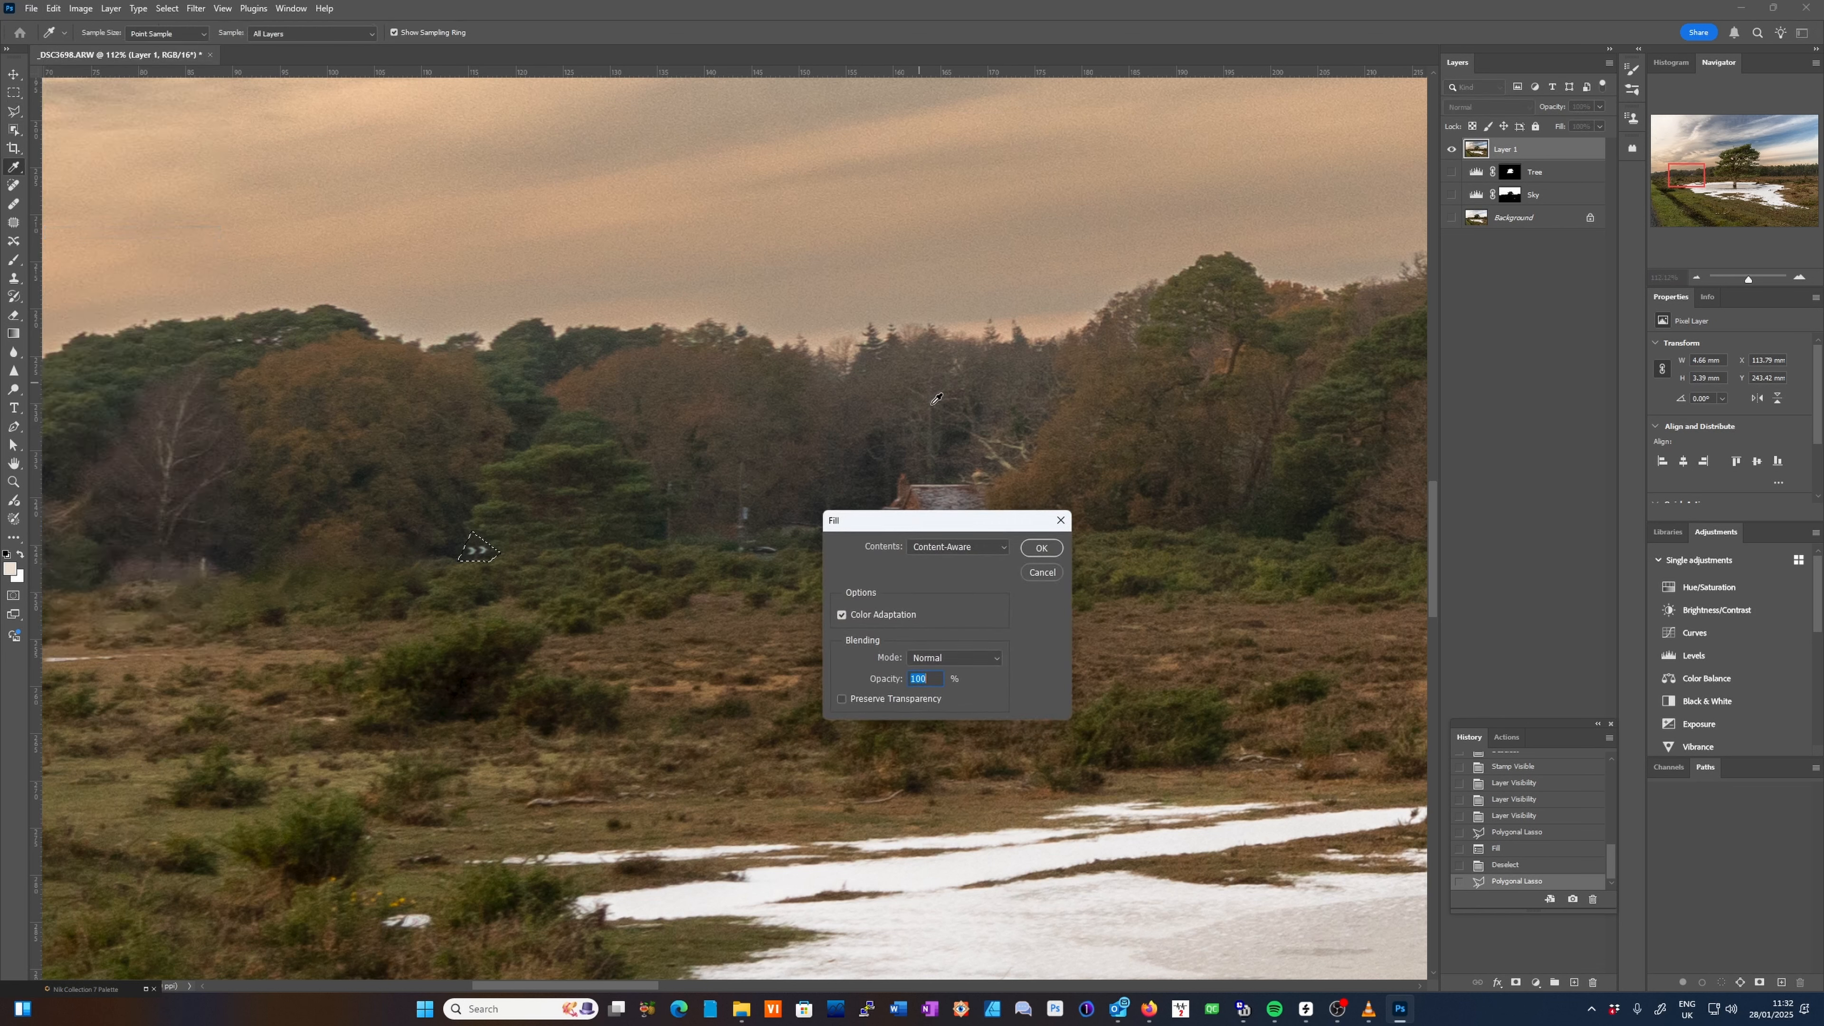
click(1039, 548)
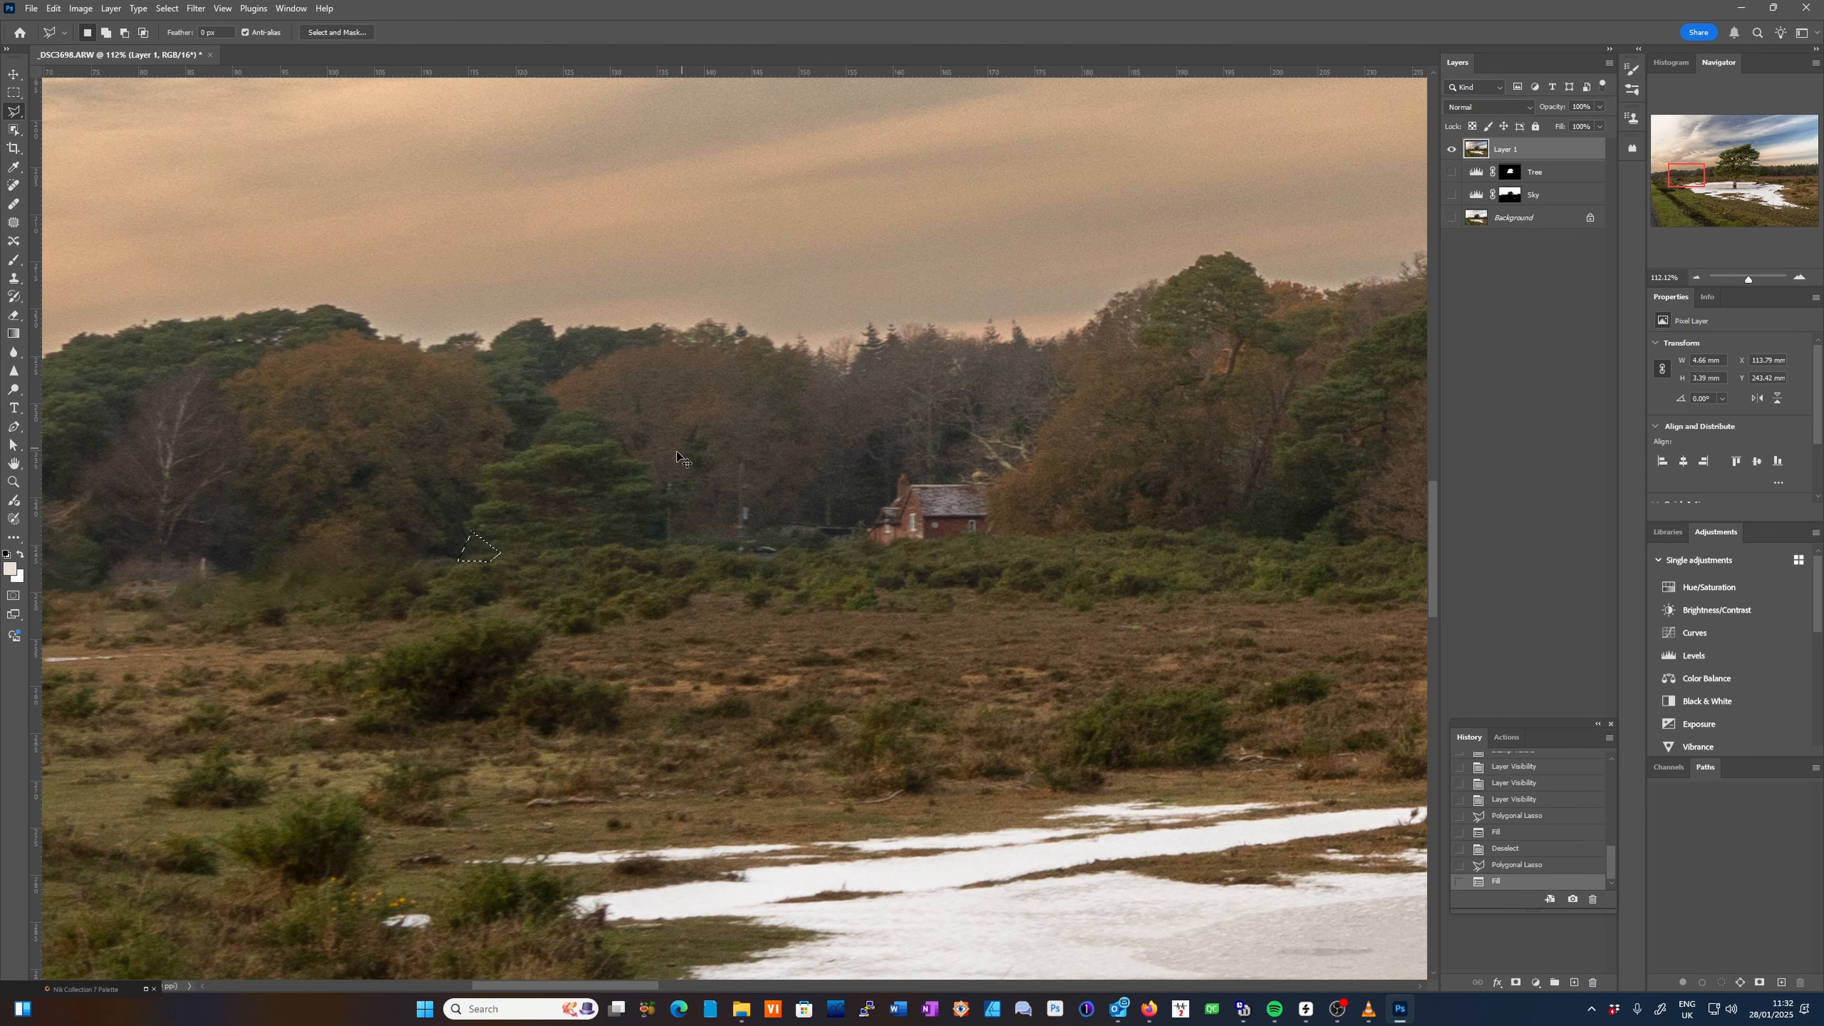
key(ctrl+d)
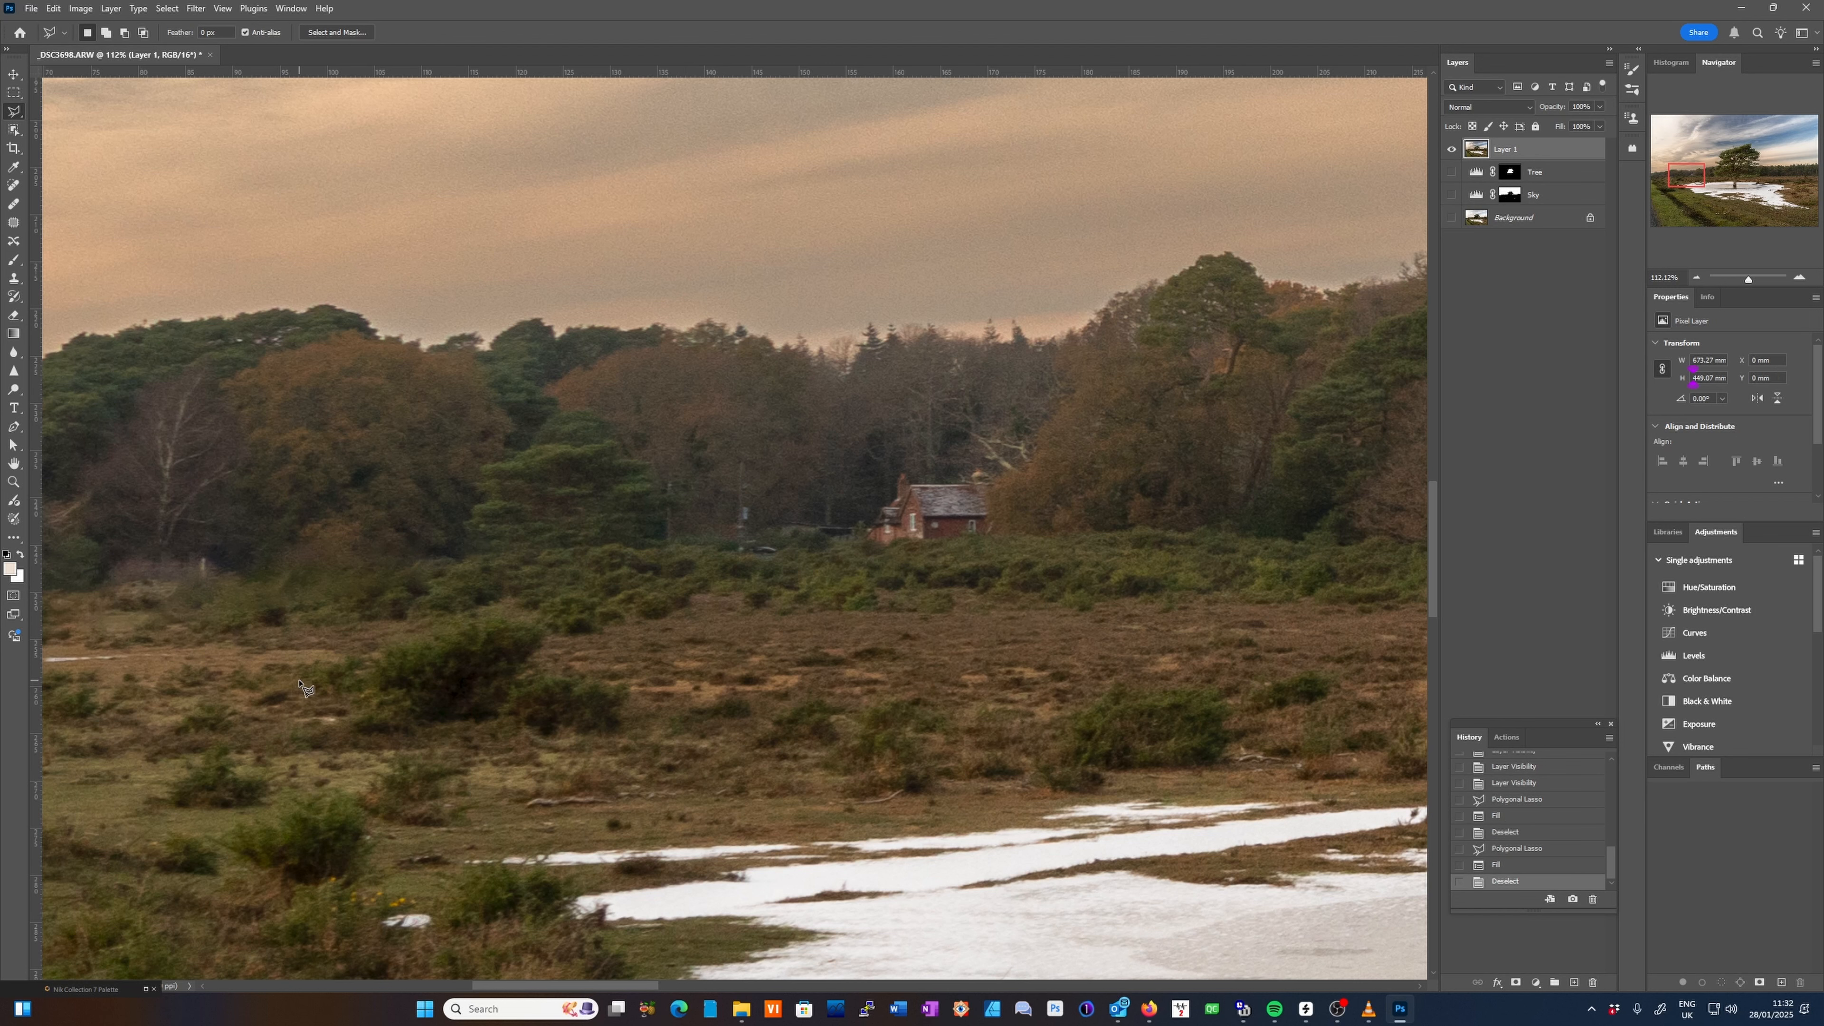
Inspect the retouched heath and treeline at the photo's left side up close and in the full view.
scroll(299, 683, down, 10)
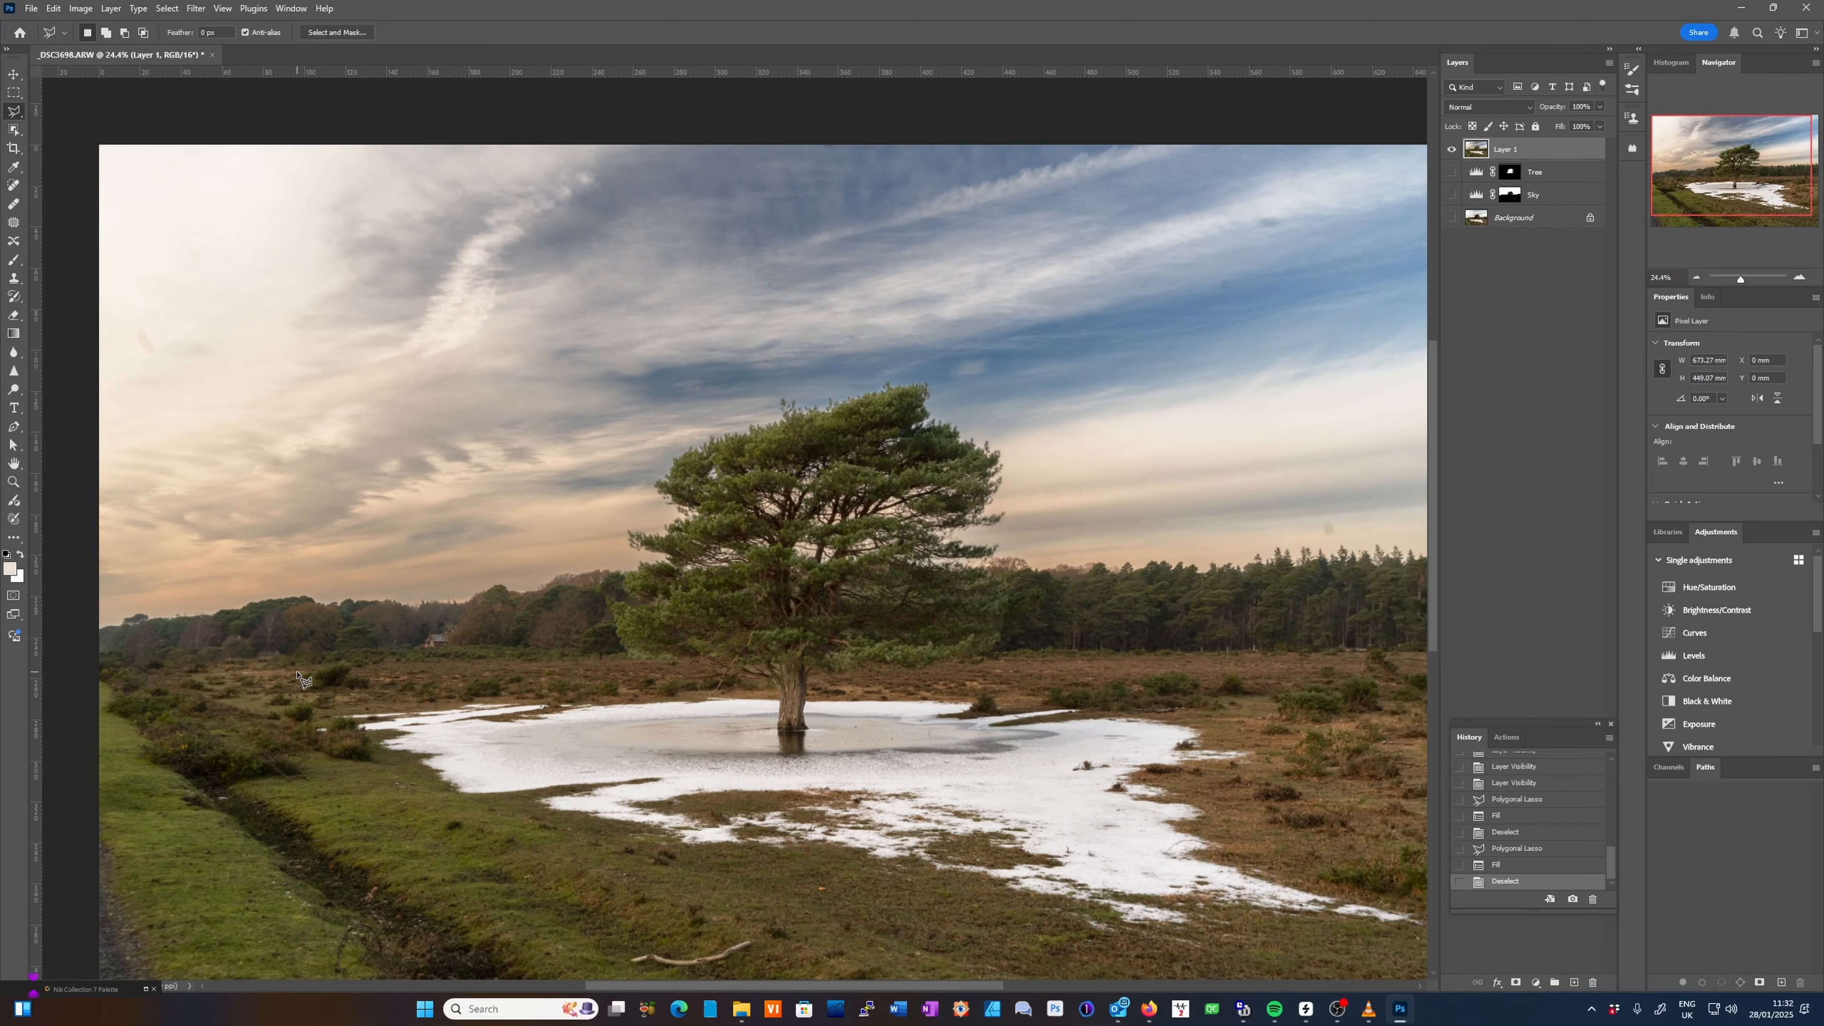
scroll(223, 705, up, 3)
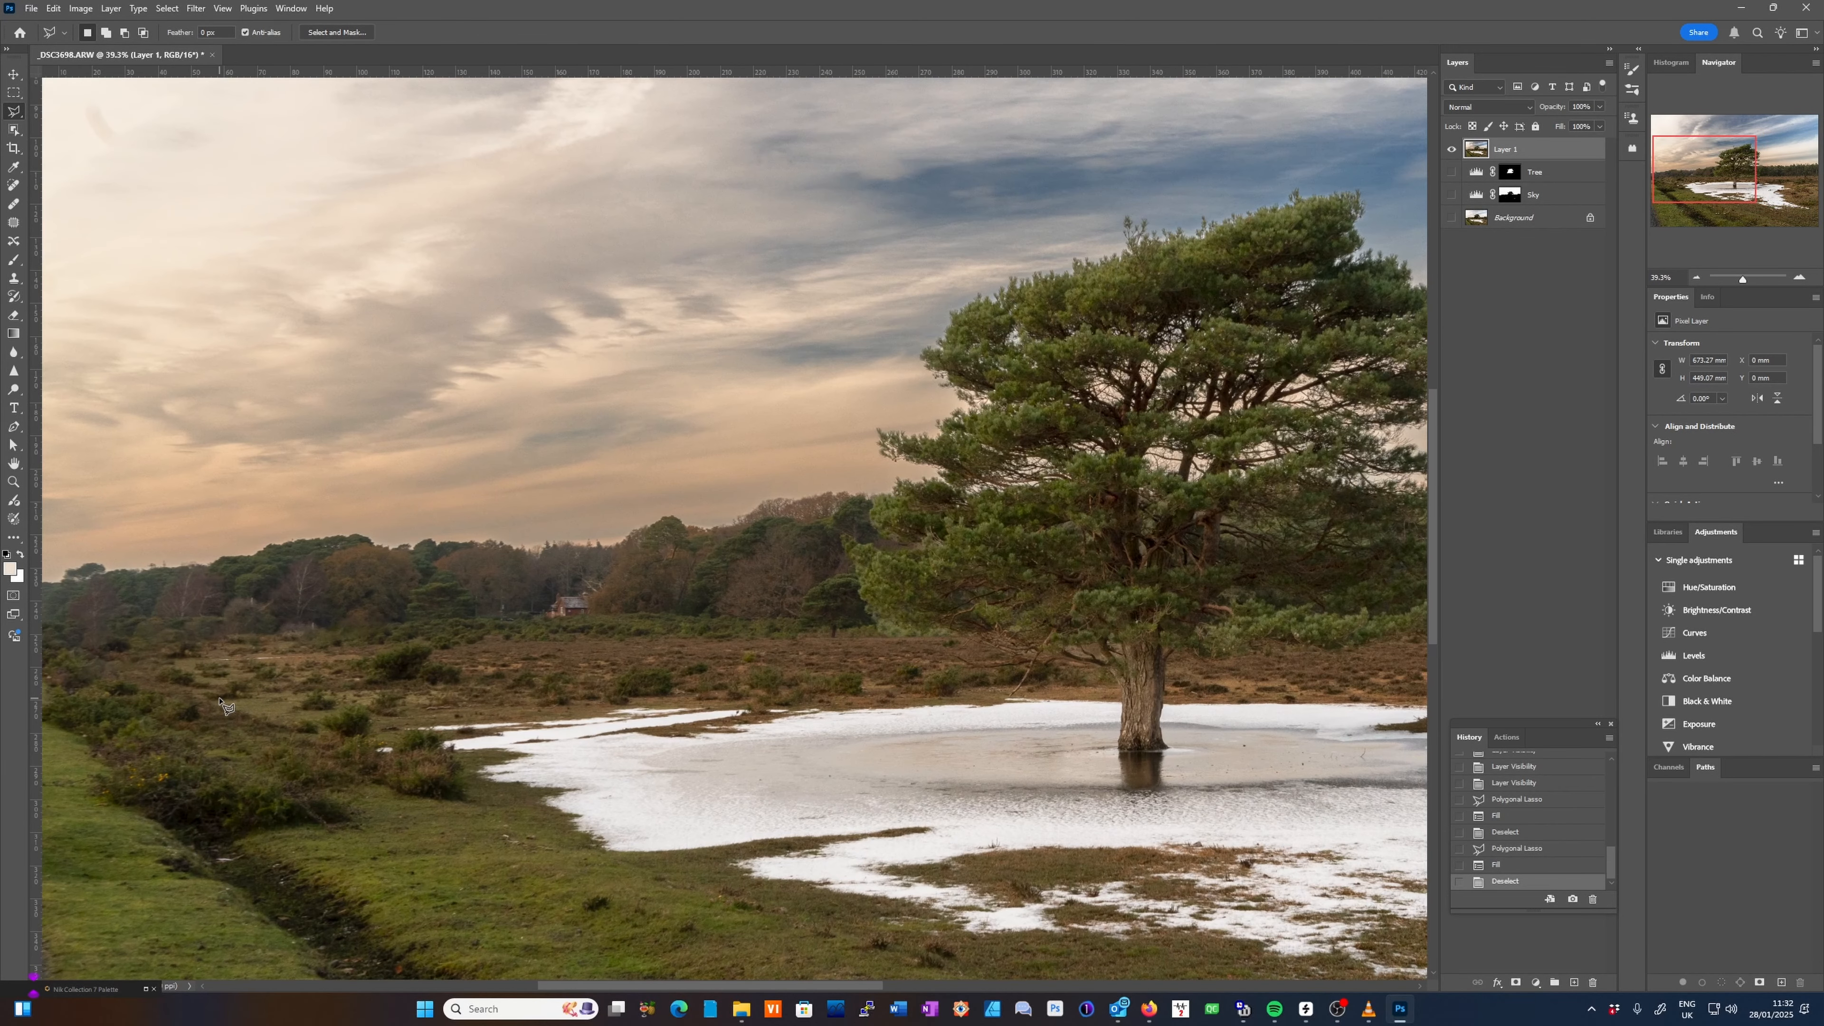
scroll(223, 705, up, 3)
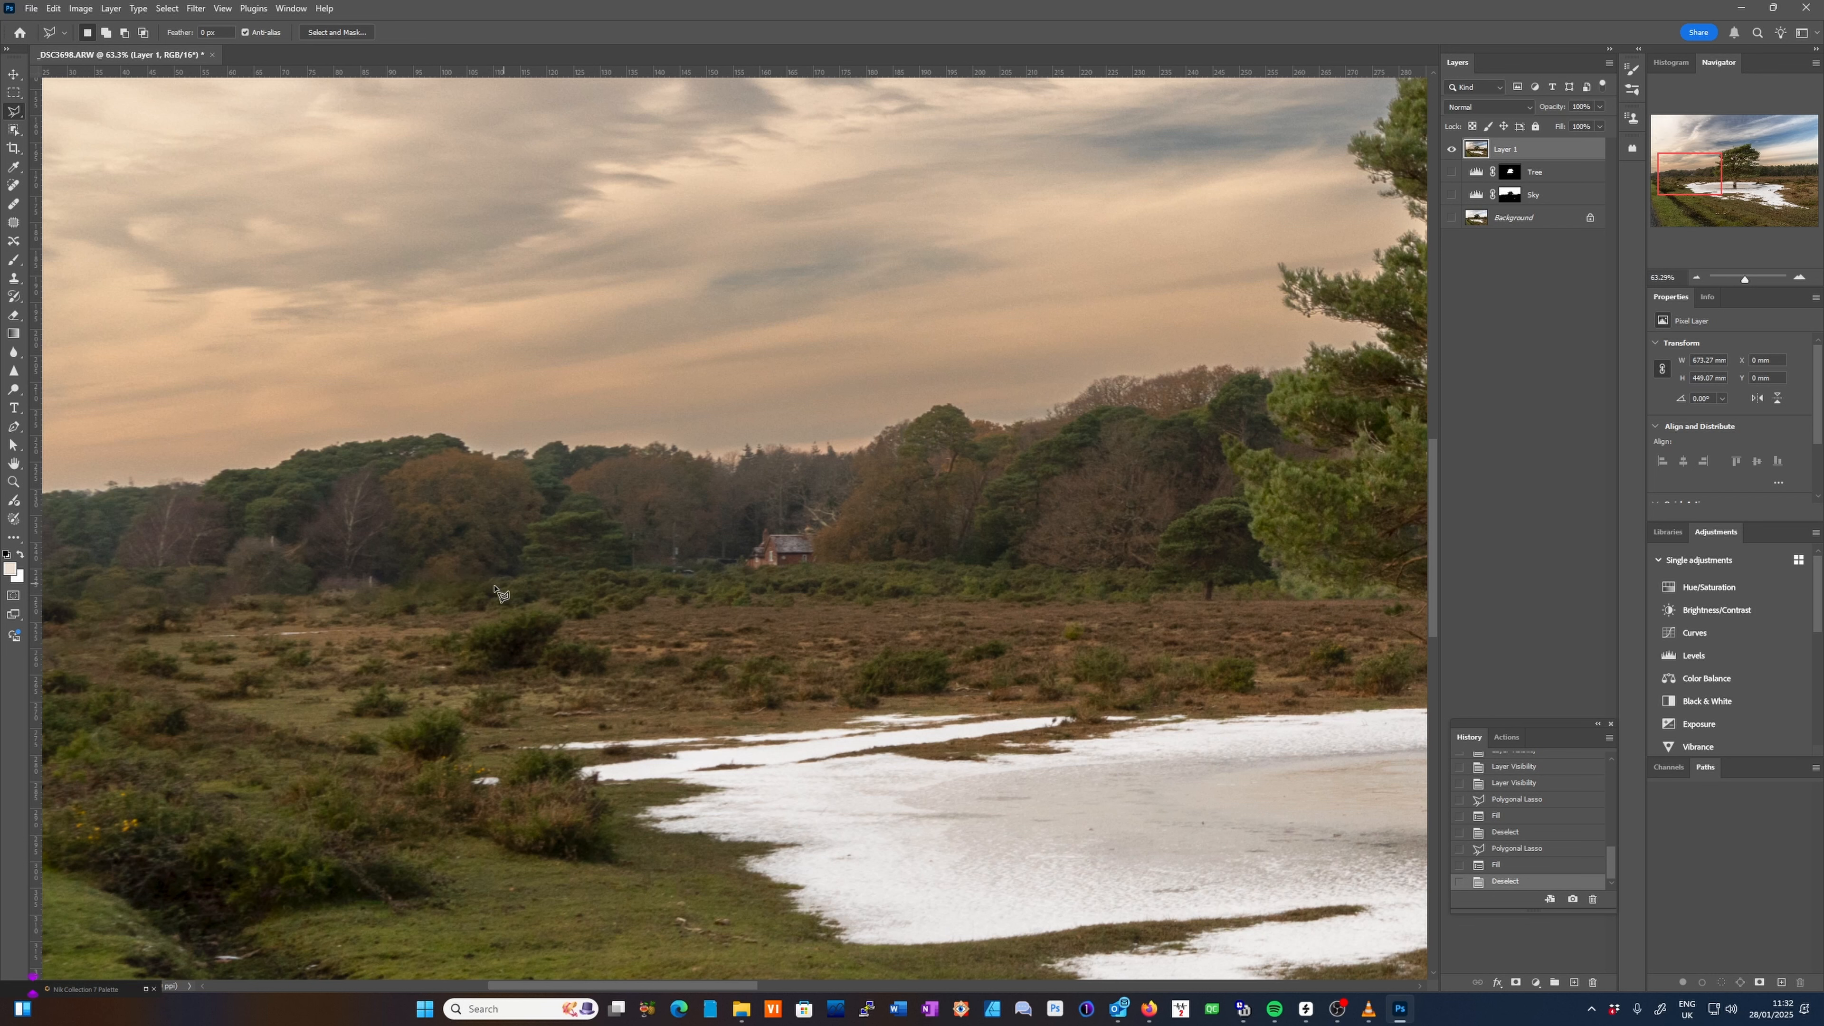
scroll(359, 606, down, 5)
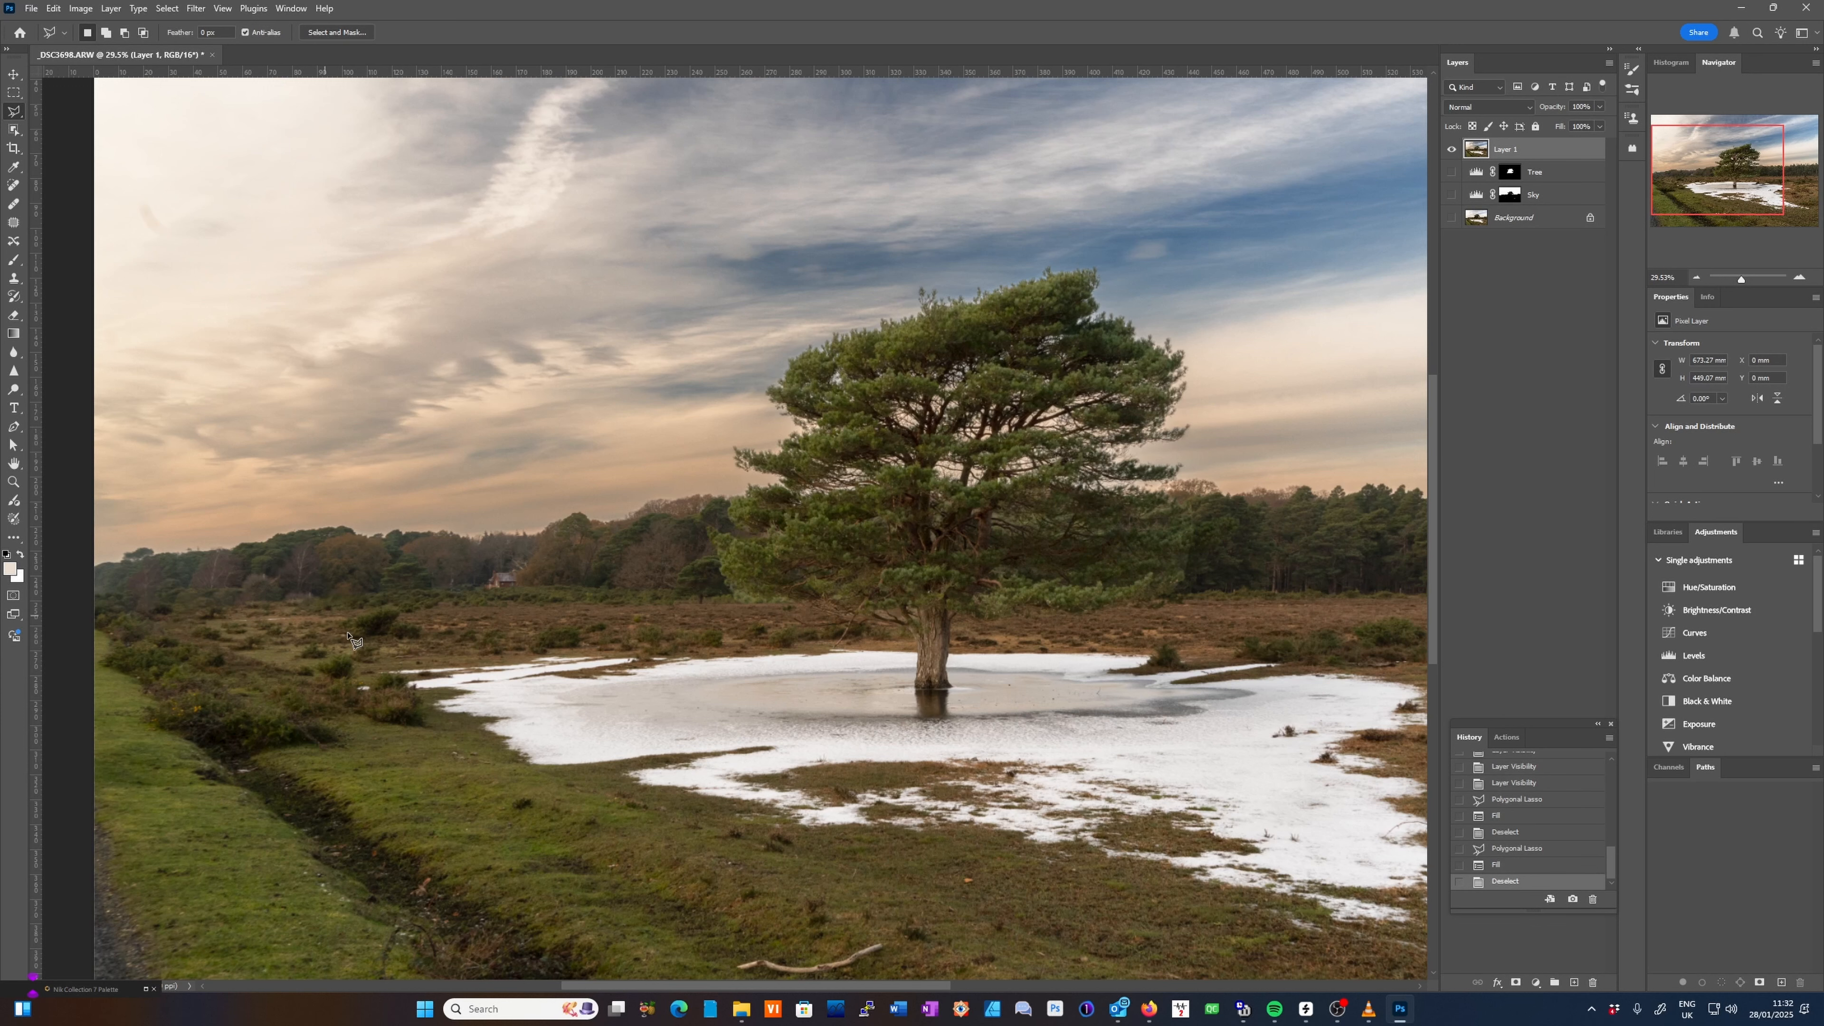
scroll(316, 615, down, 2)
scroll(316, 614, up, 4)
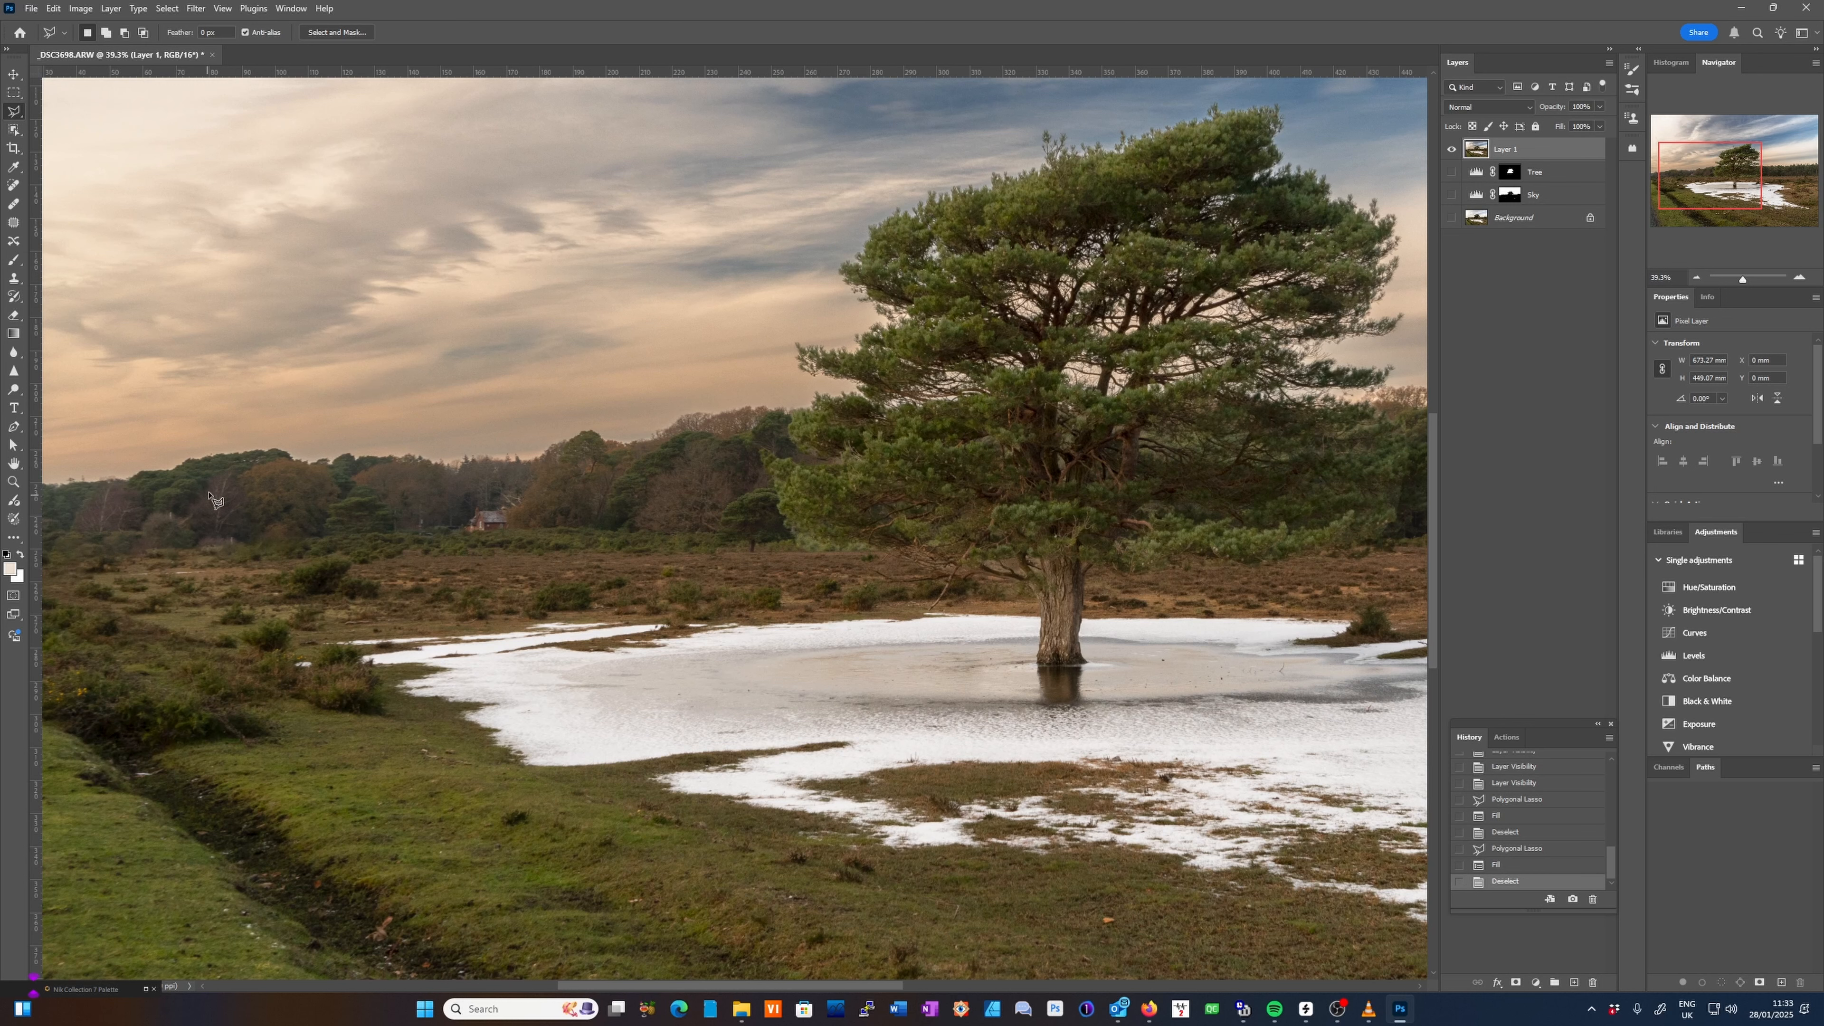
scroll(219, 546, down, 3)
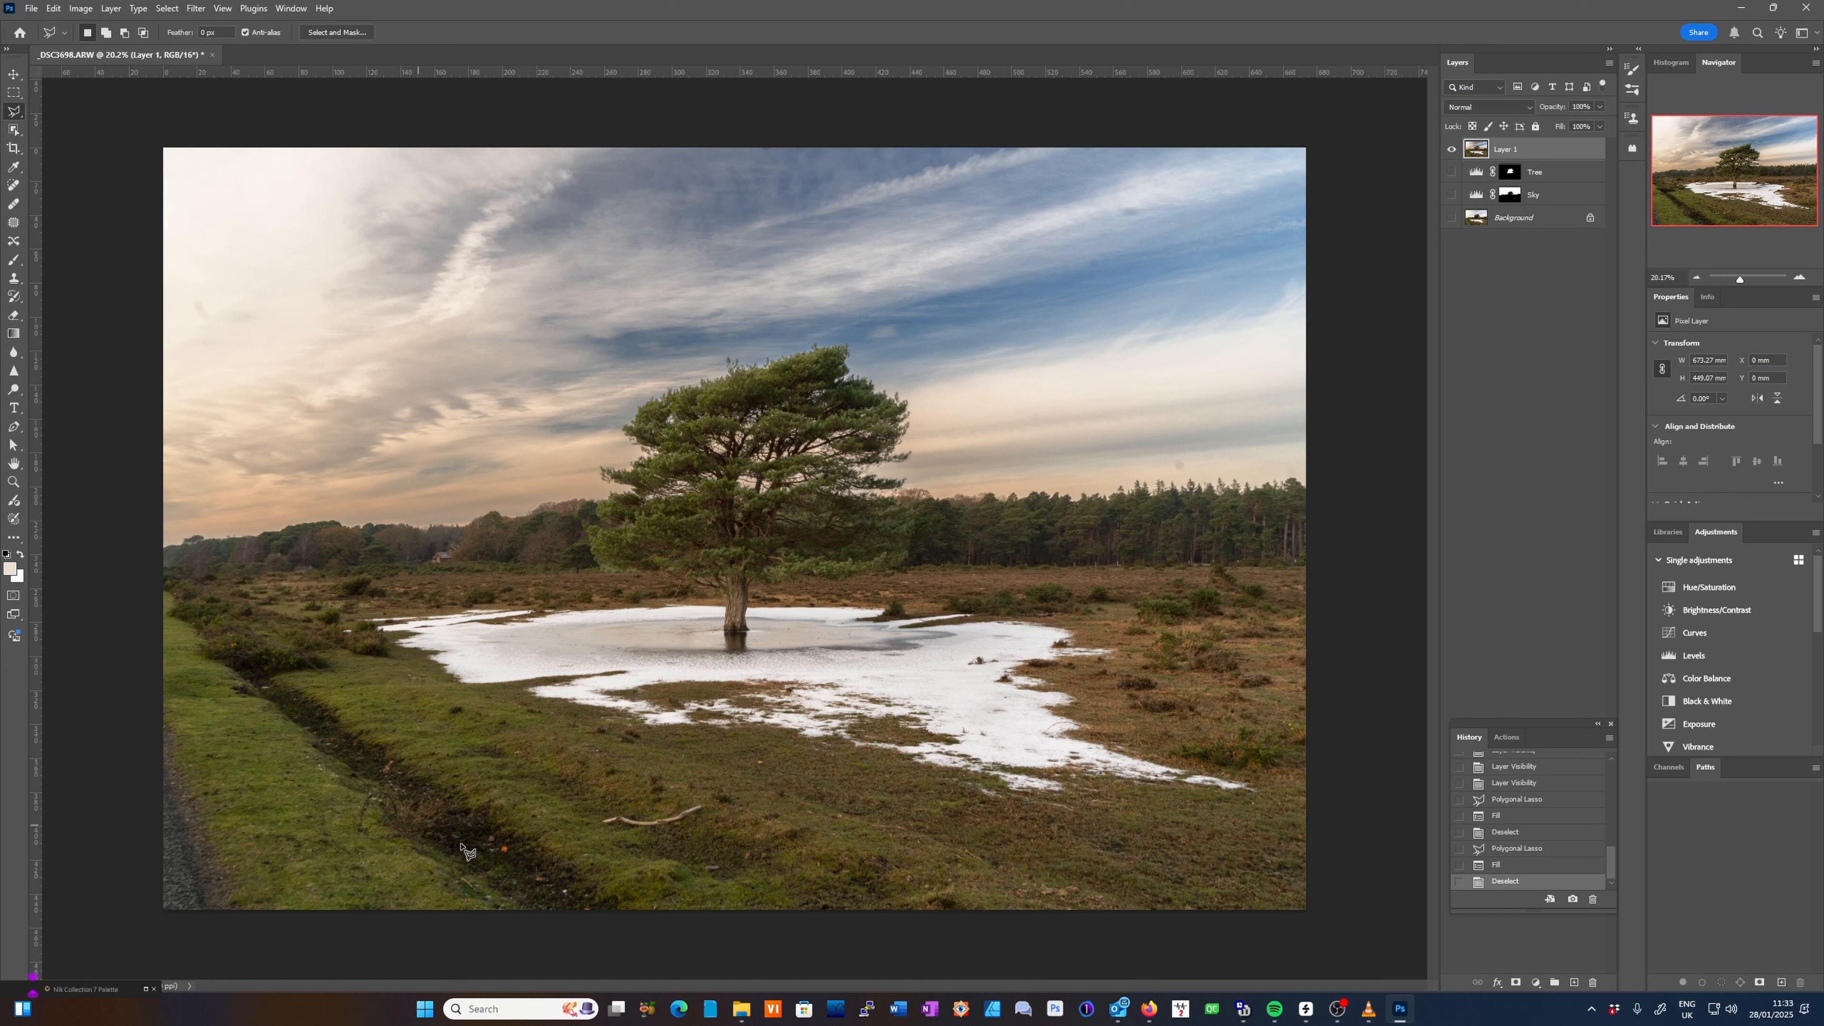
Outline the dark ditch running through the foreground grass down to the photo's lower edge with the Polygonal Lasso.
click(226, 675)
click(291, 678)
click(428, 726)
click(598, 866)
click(698, 903)
click(706, 925)
click(450, 930)
click(232, 726)
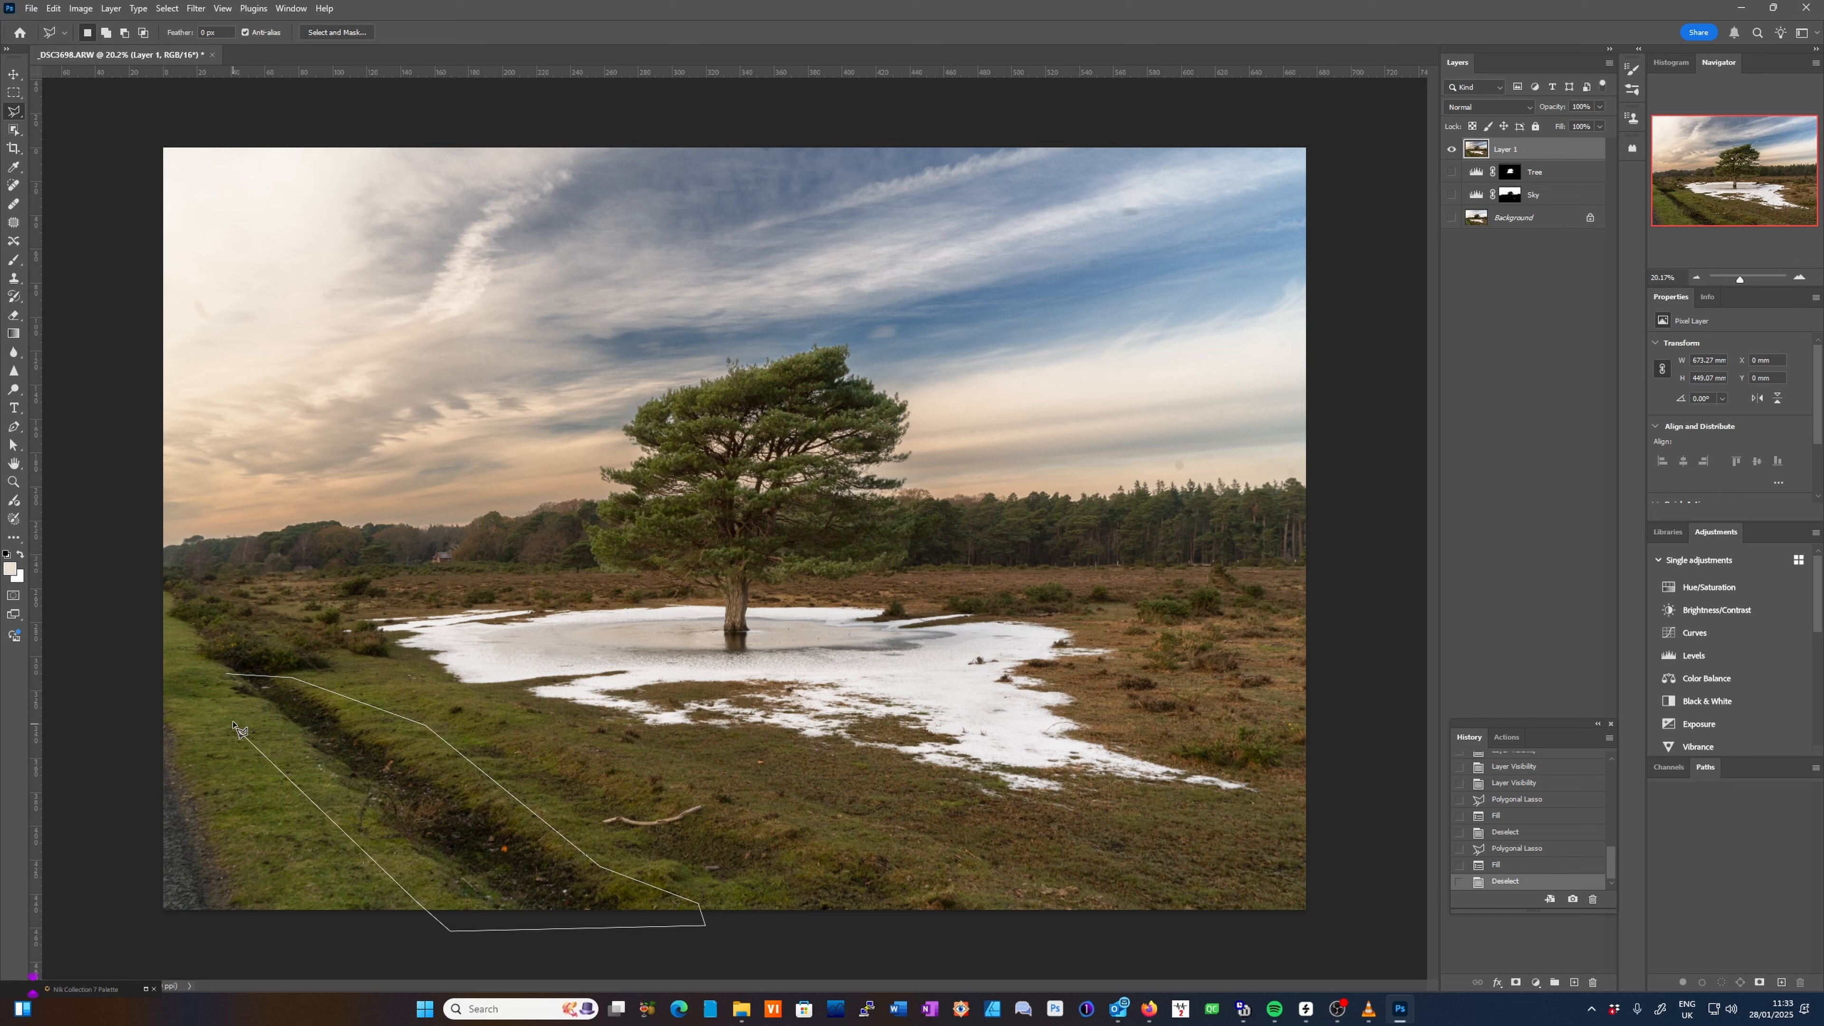
click(229, 676)
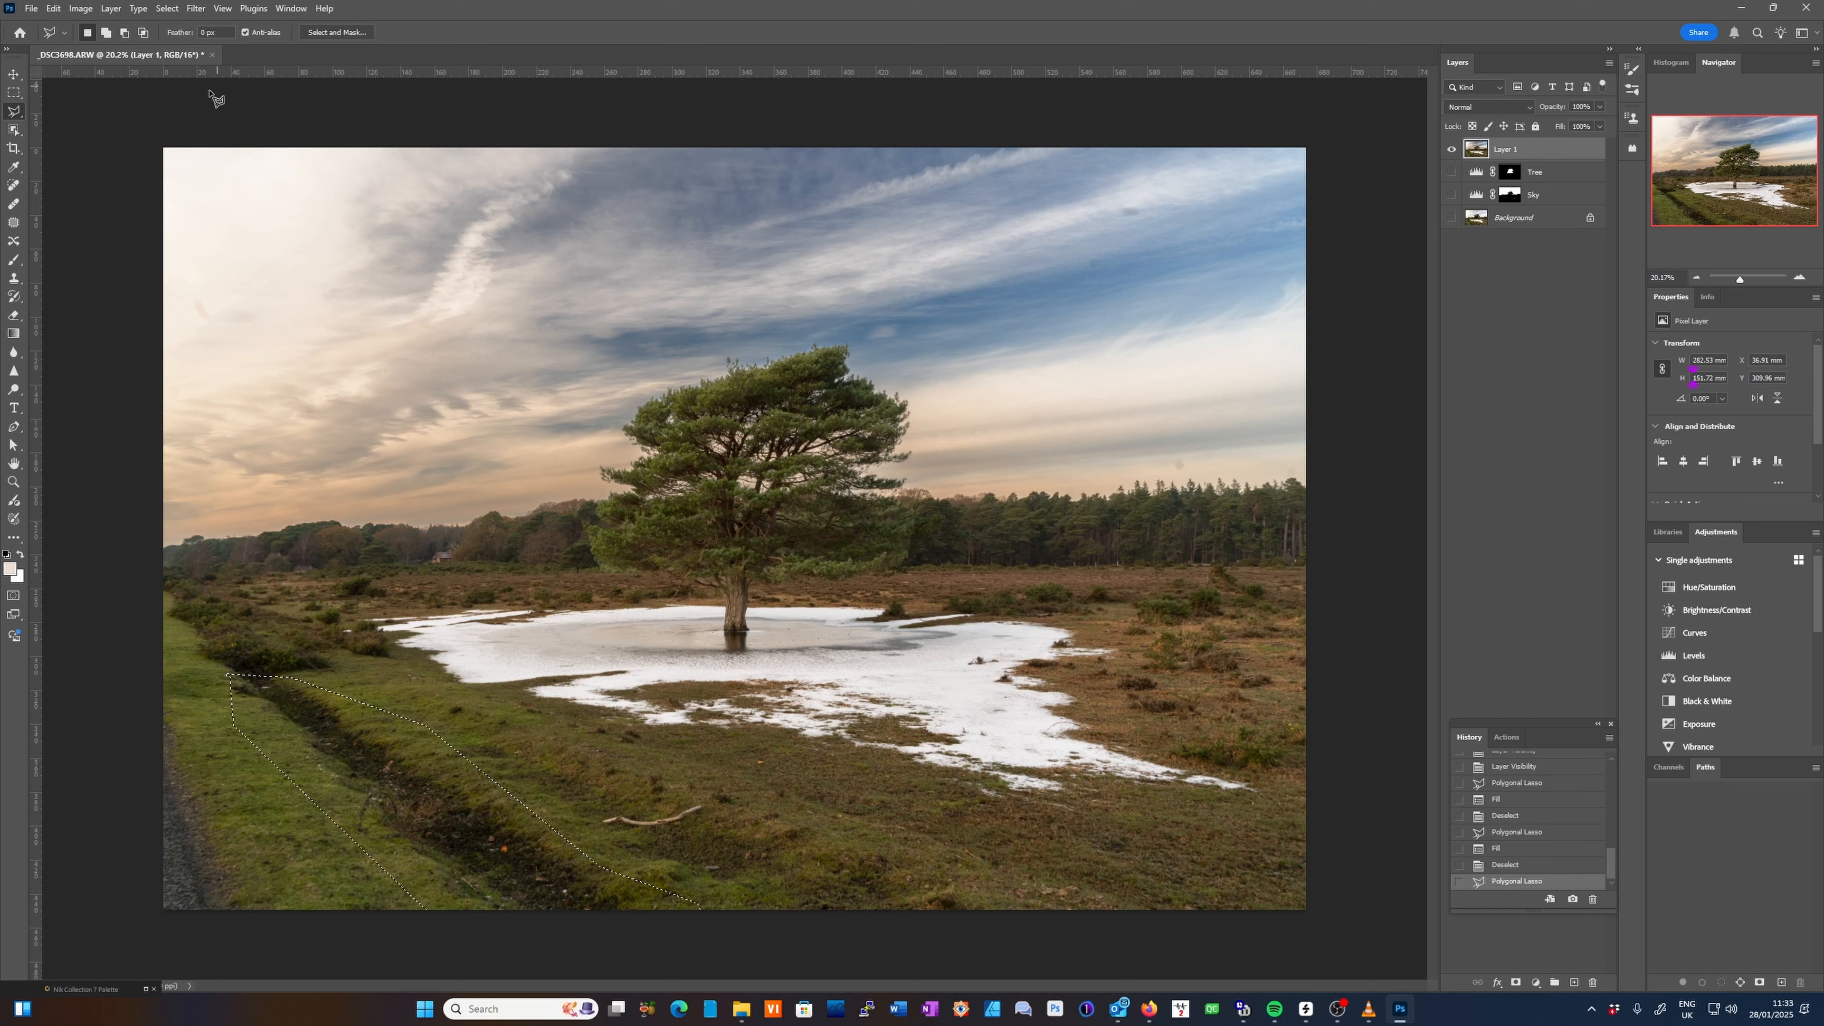
Try a Content-Aware fill on the selected foreground ditch and undo it.
click(55, 9)
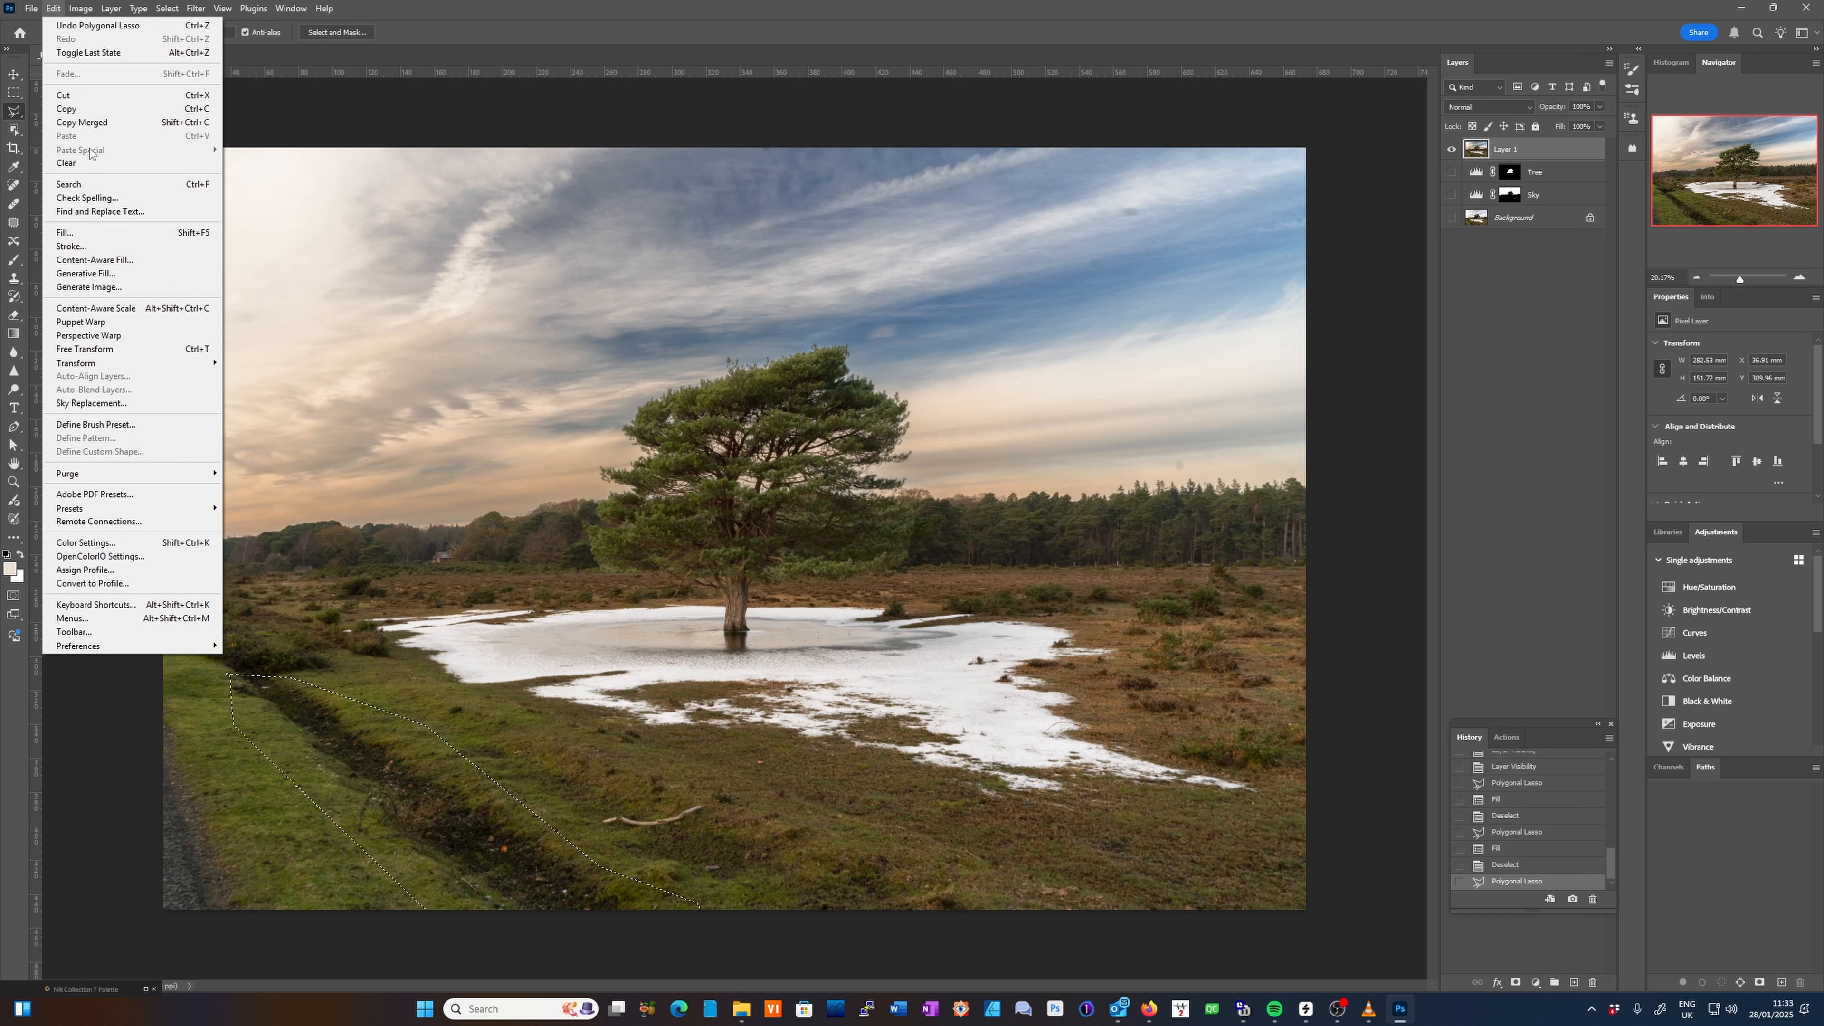
click(89, 232)
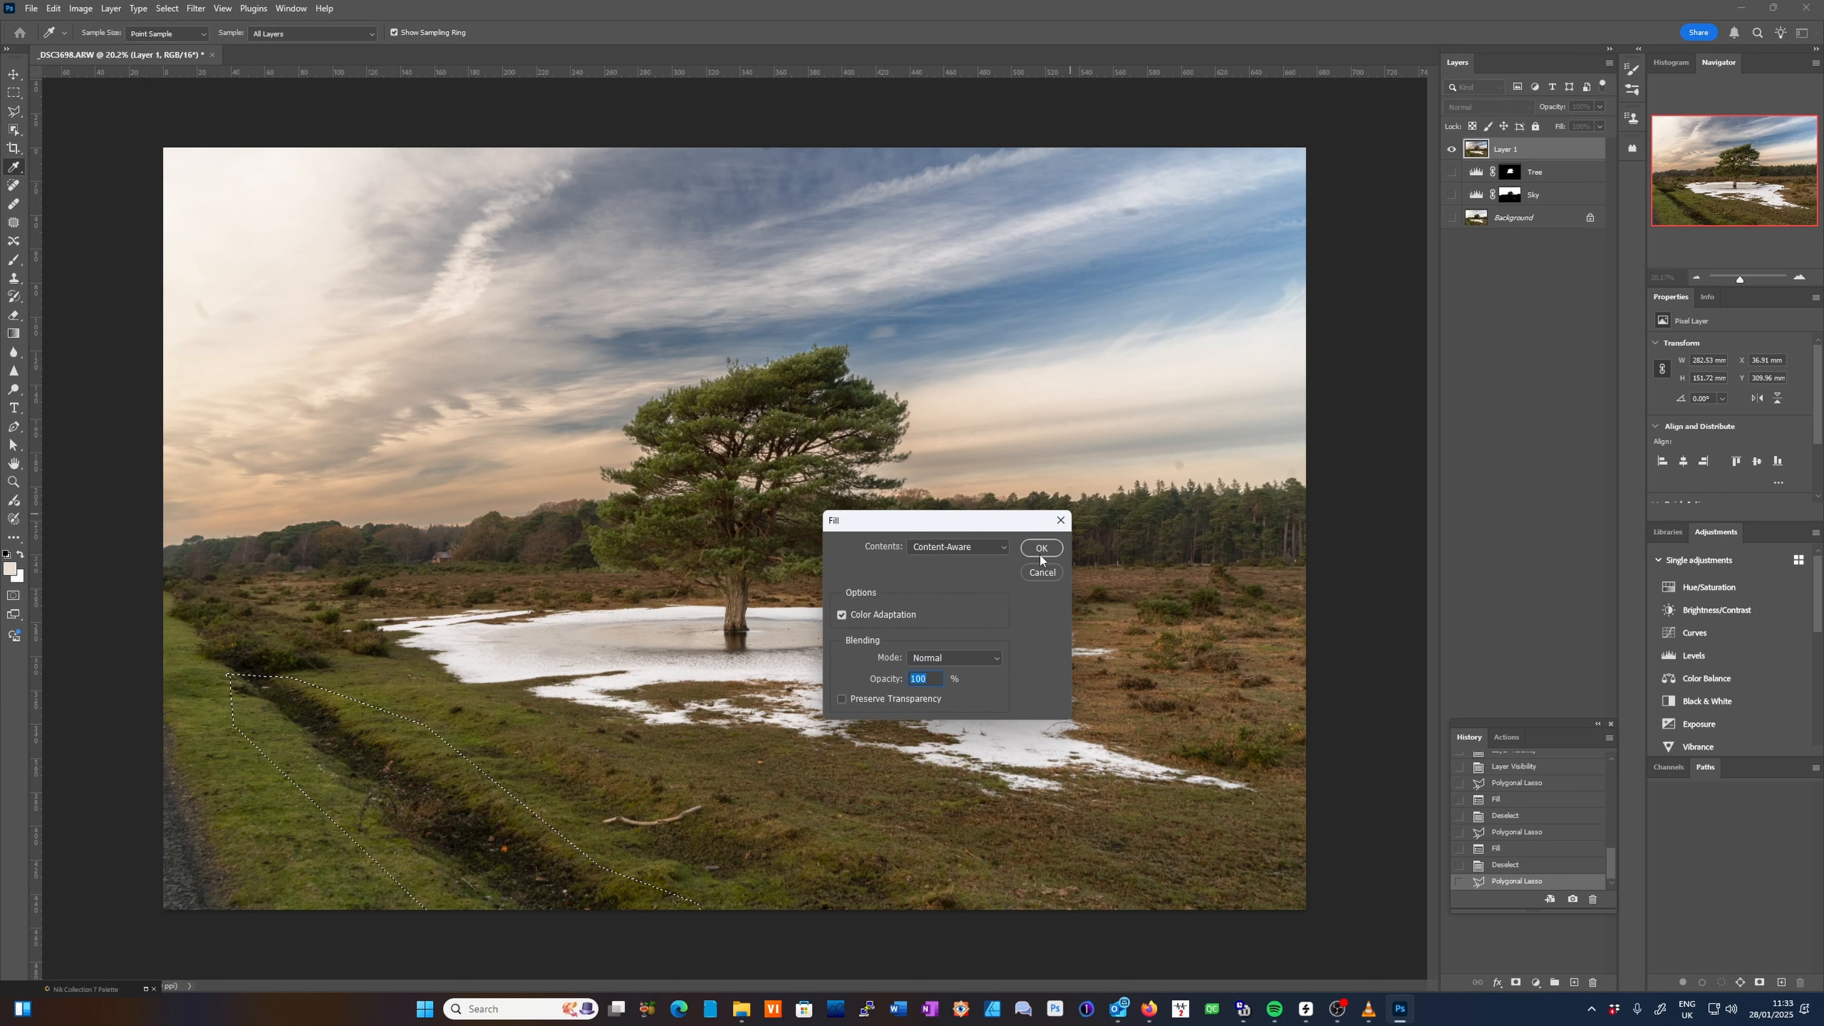
click(1041, 557)
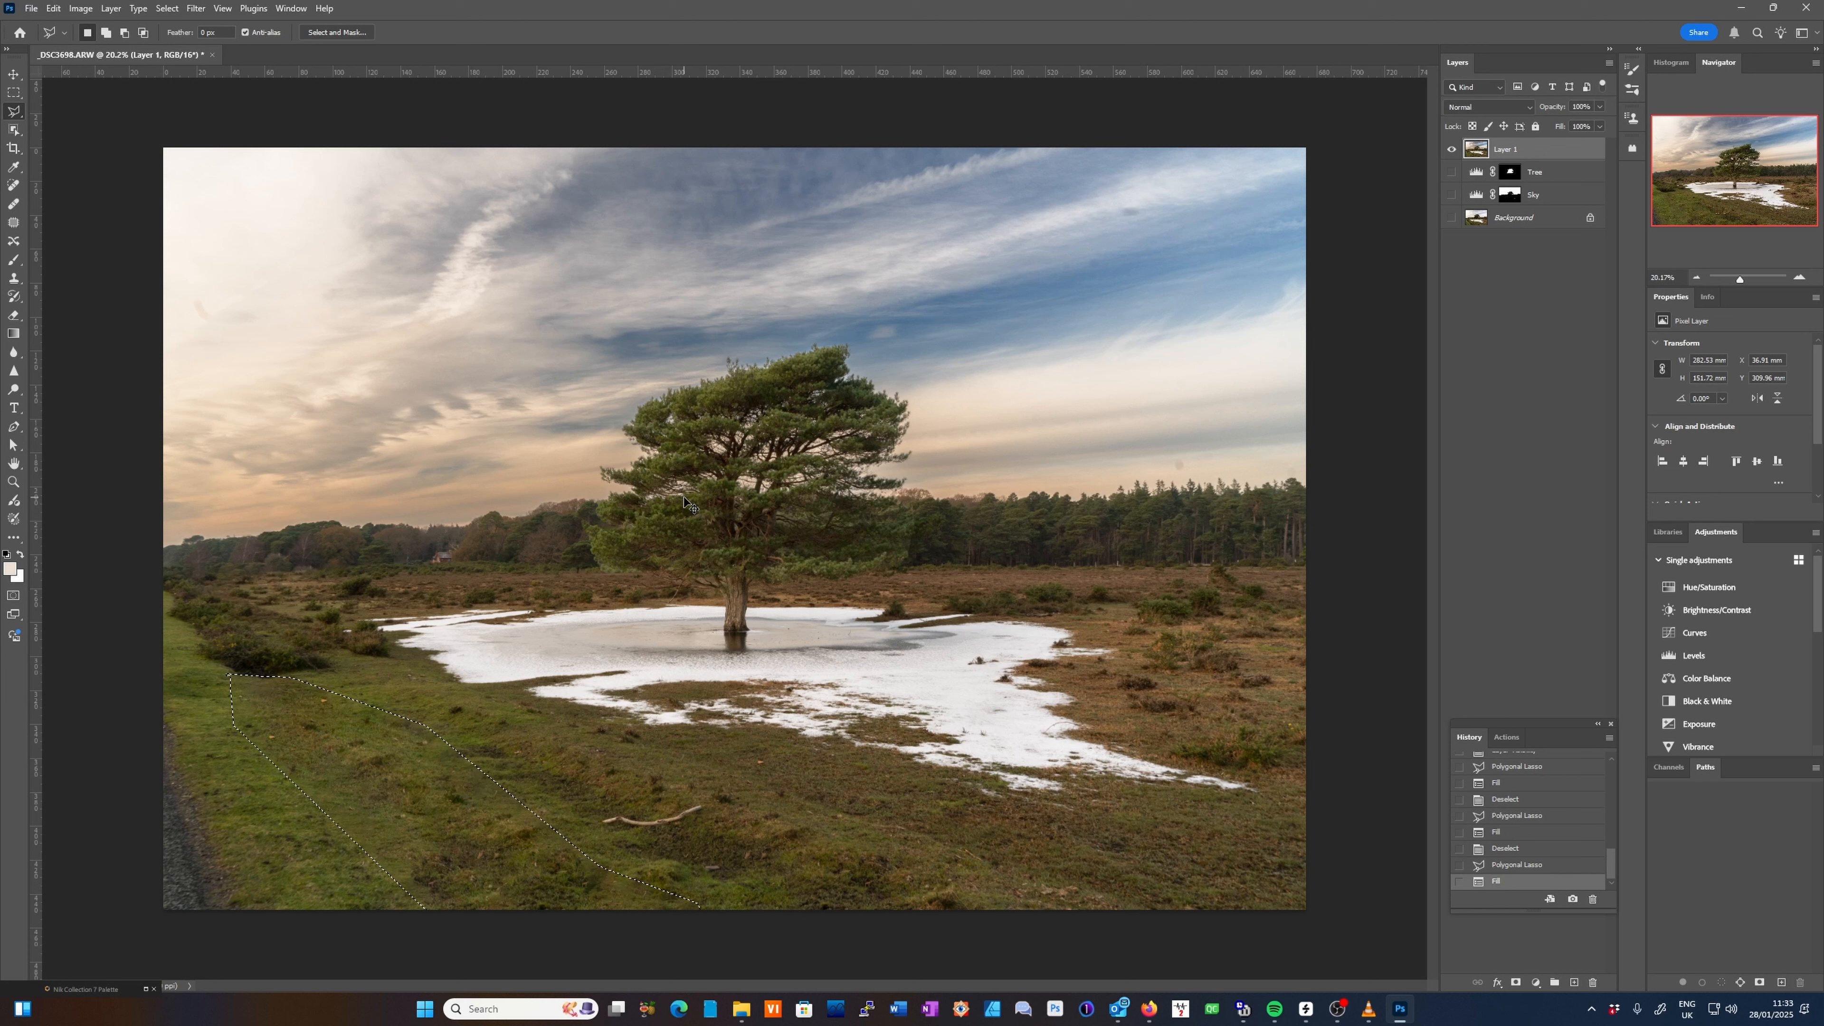
key(ctrl+z)
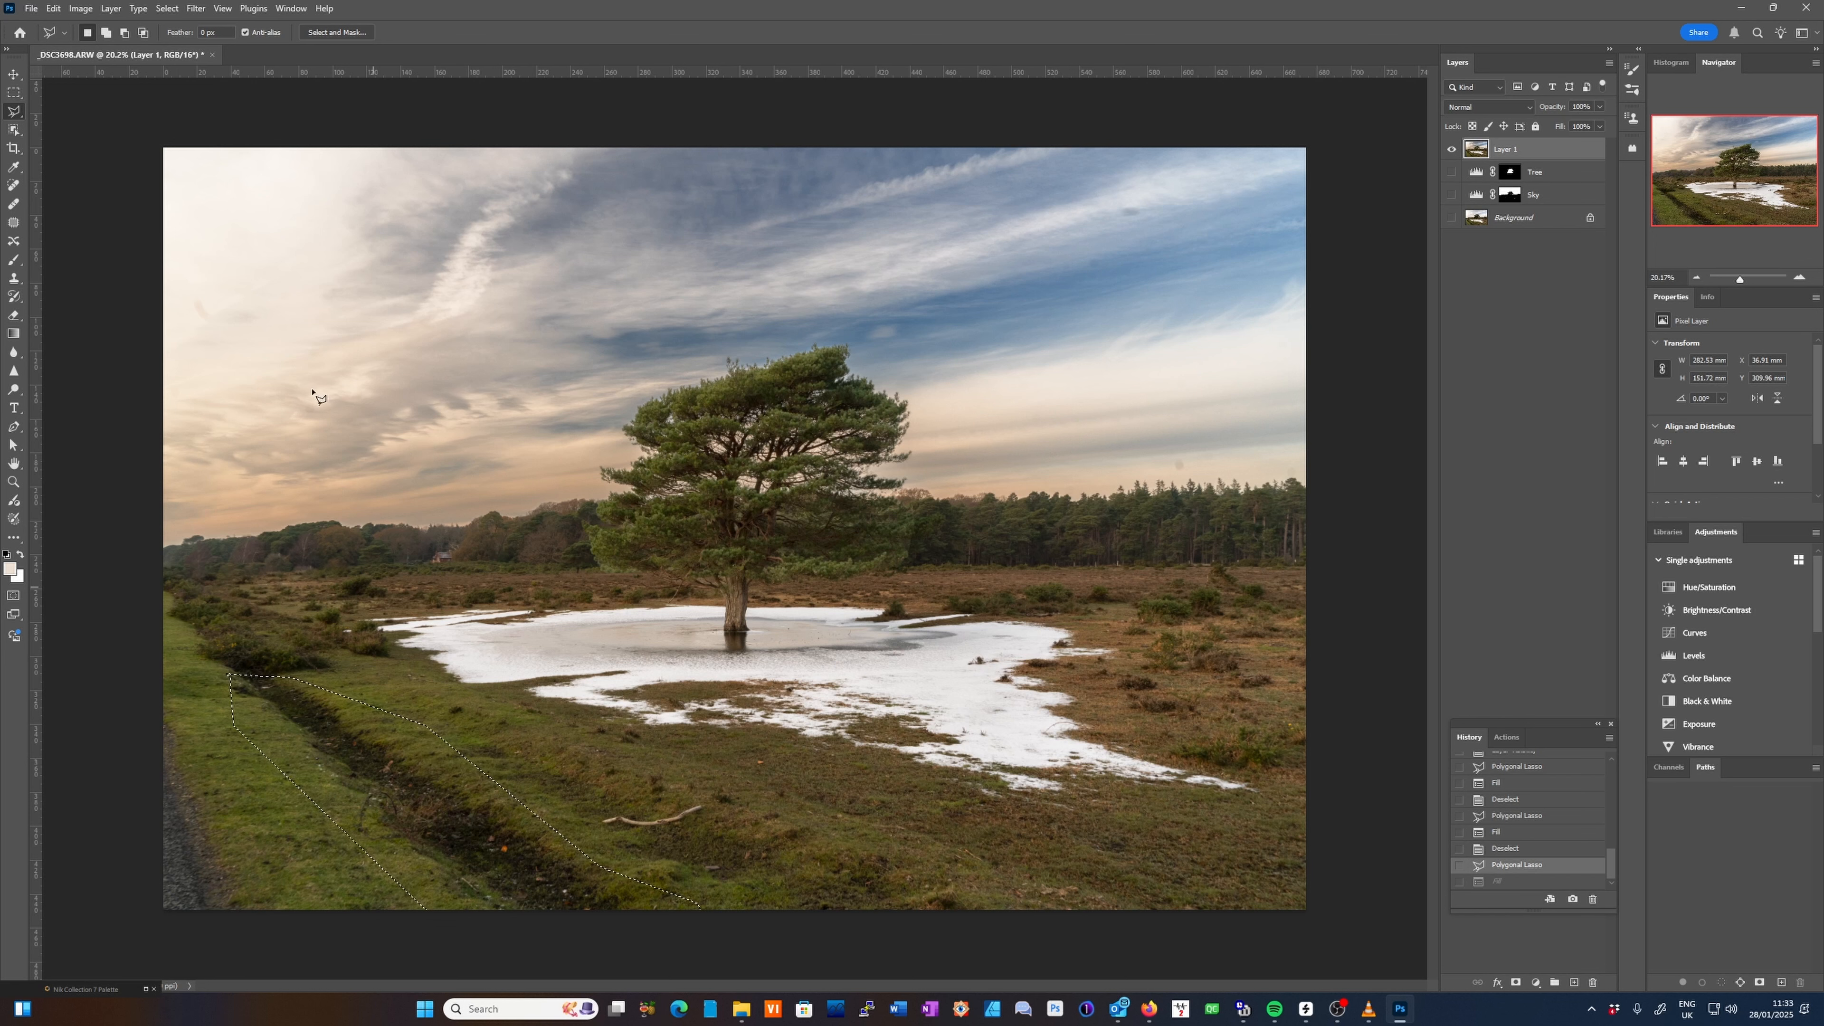
Replace the selected foreground ditch with grass using Generative Fill without a prompt, compare the variations and keep the second one.
click(54, 8)
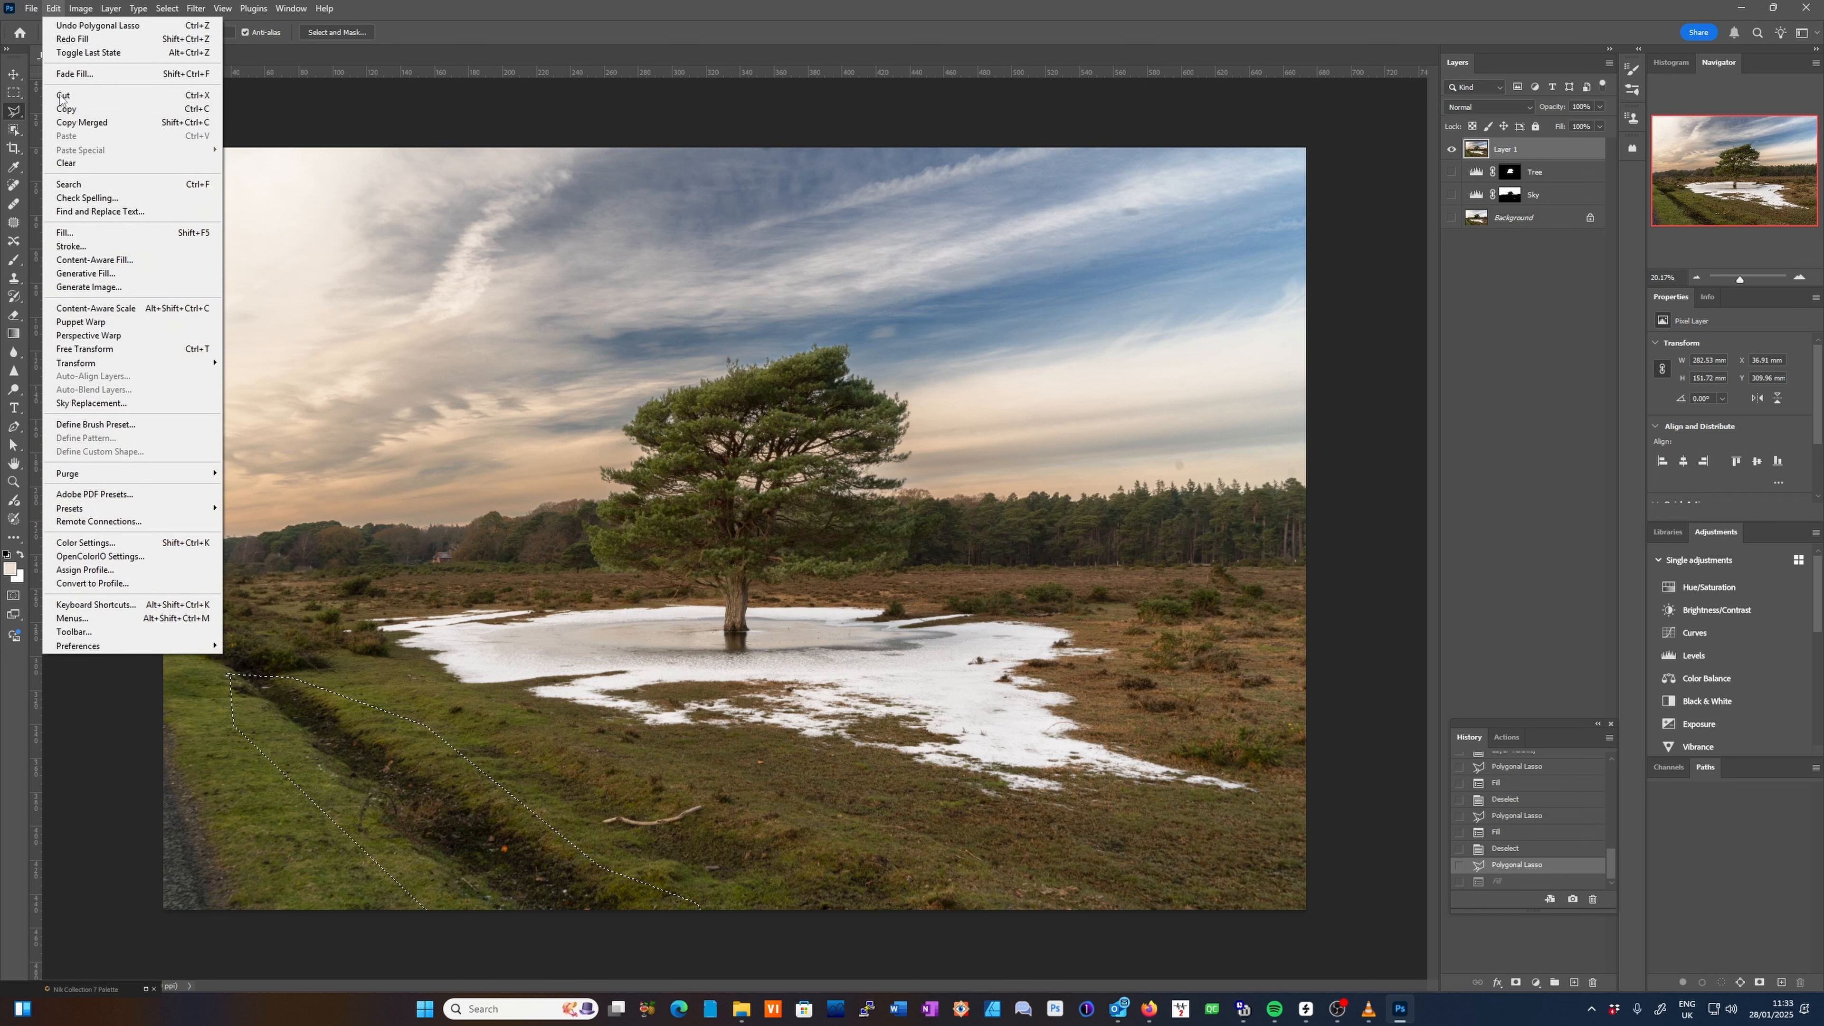
click(98, 278)
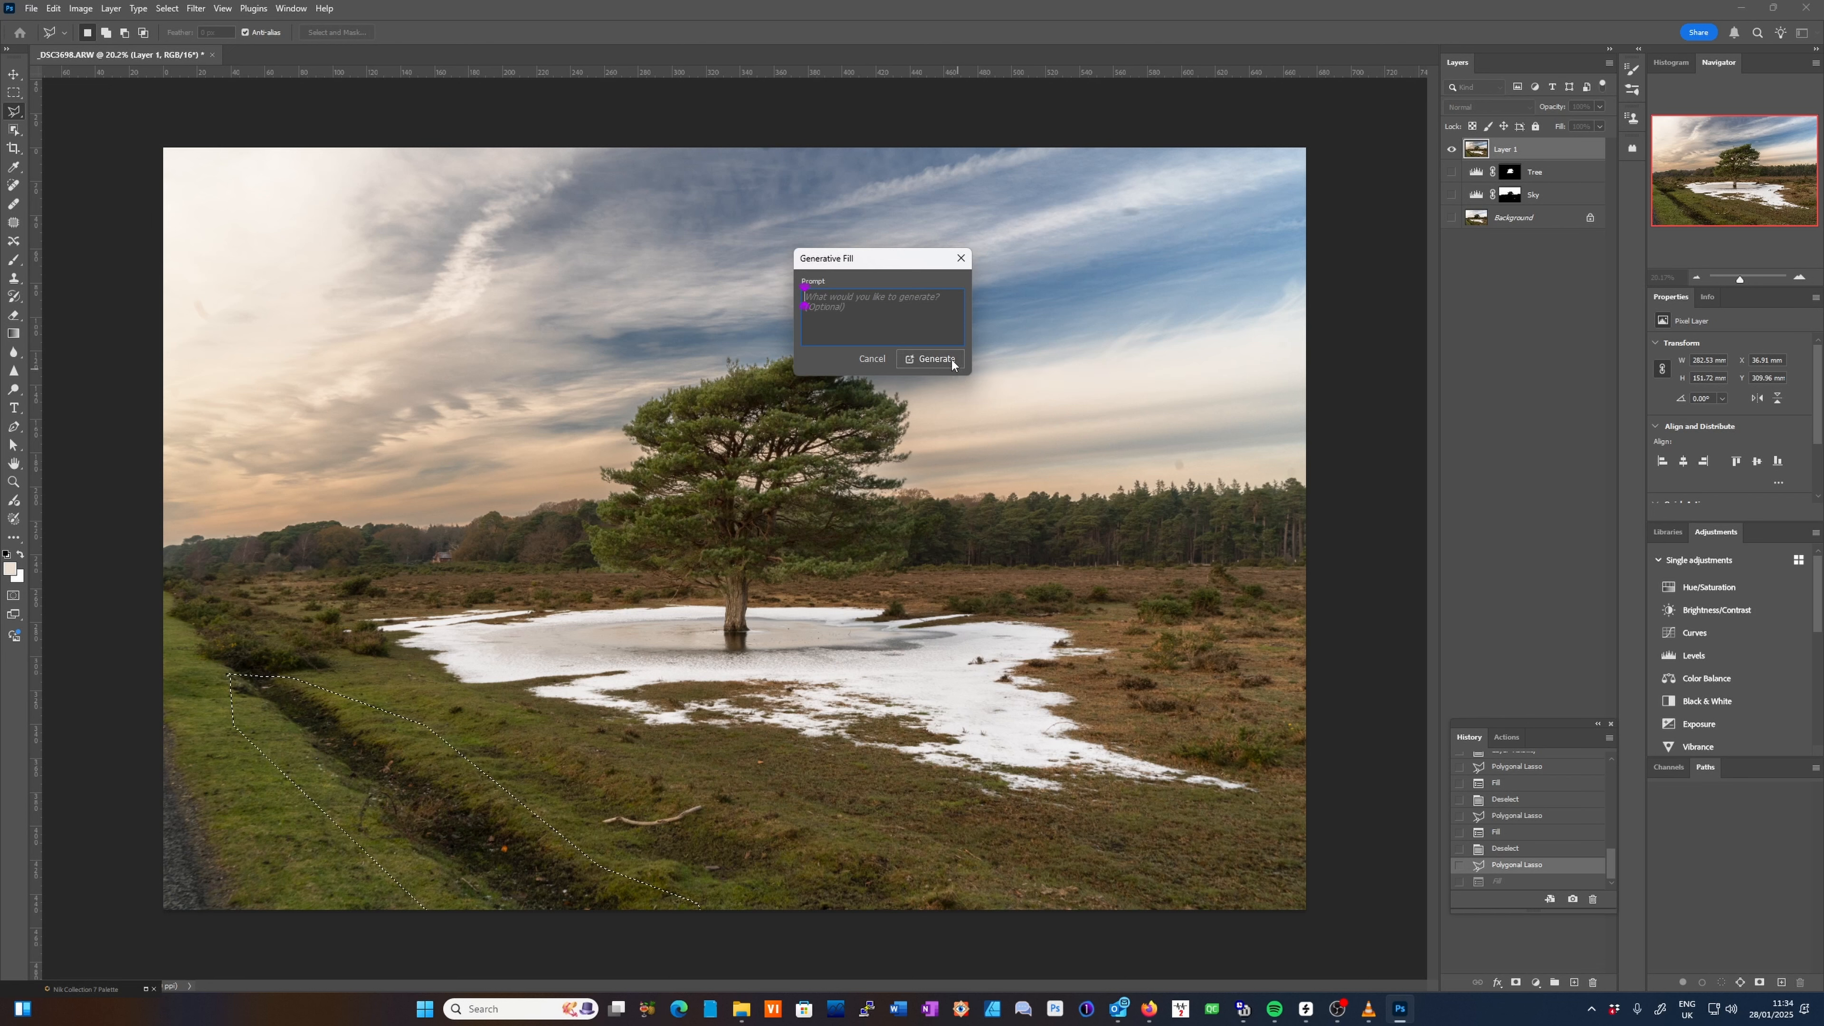
click(937, 359)
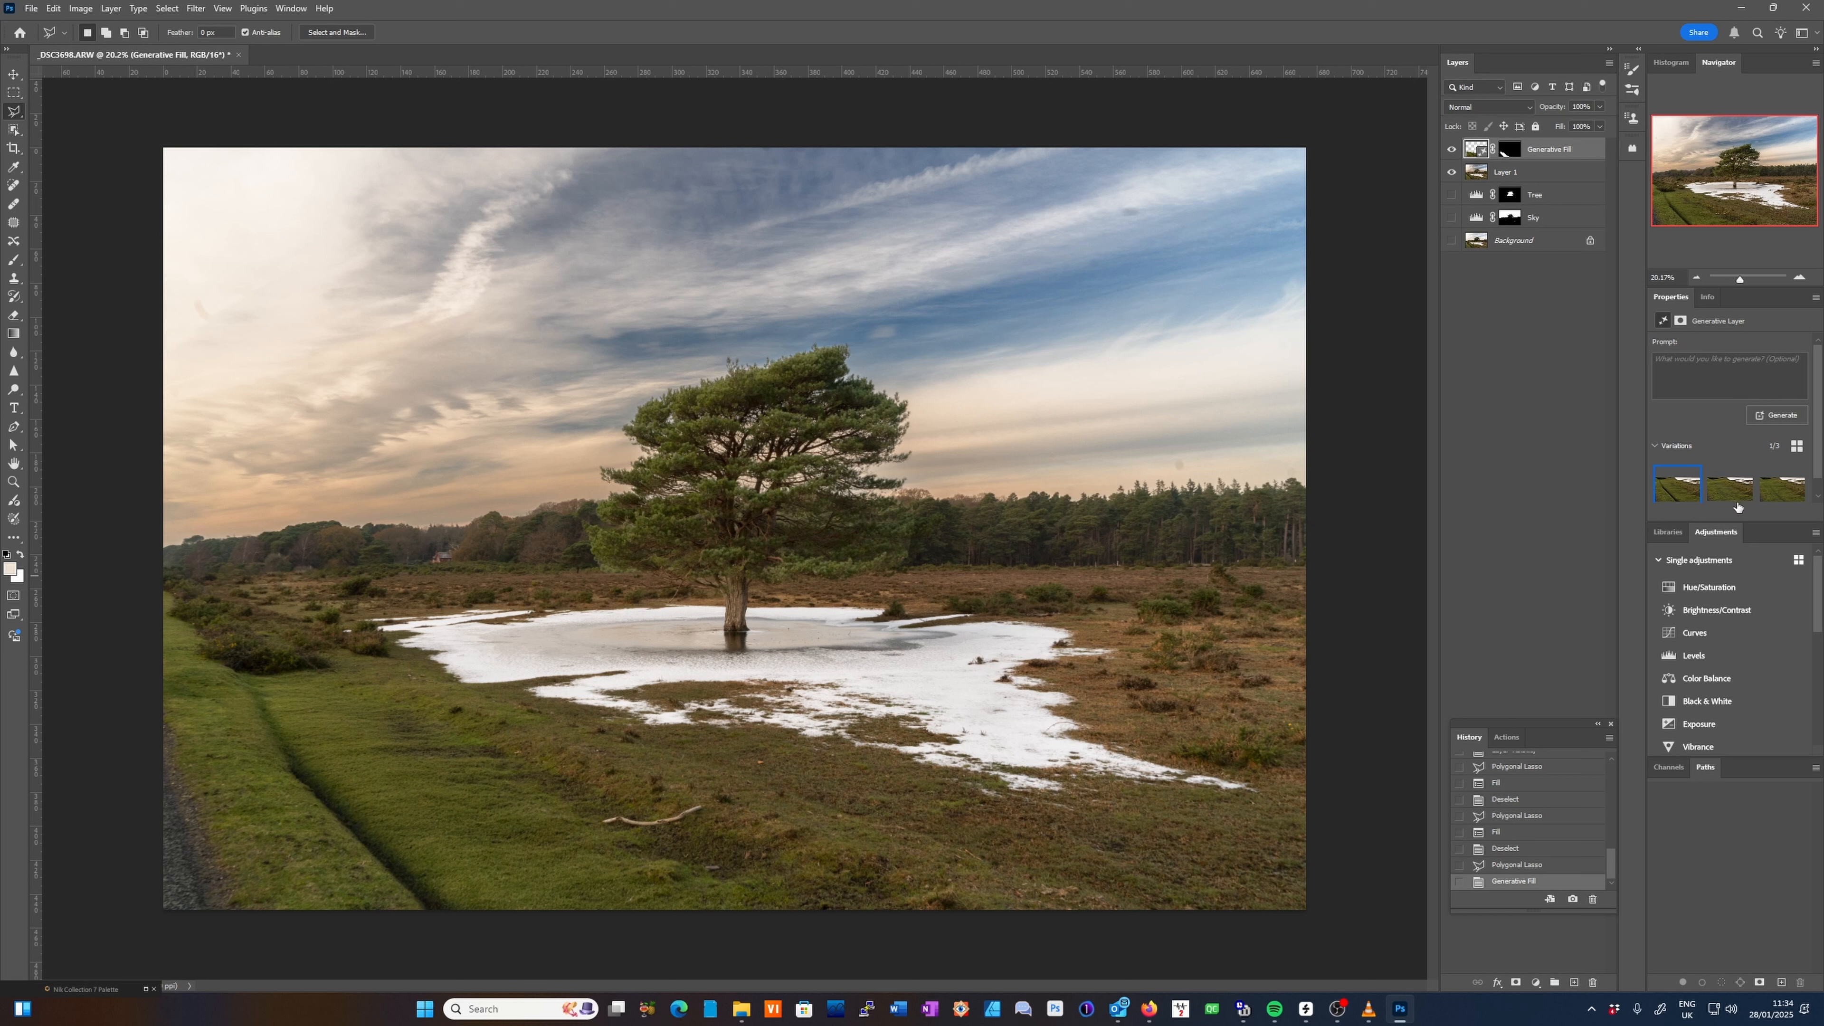
click(1731, 486)
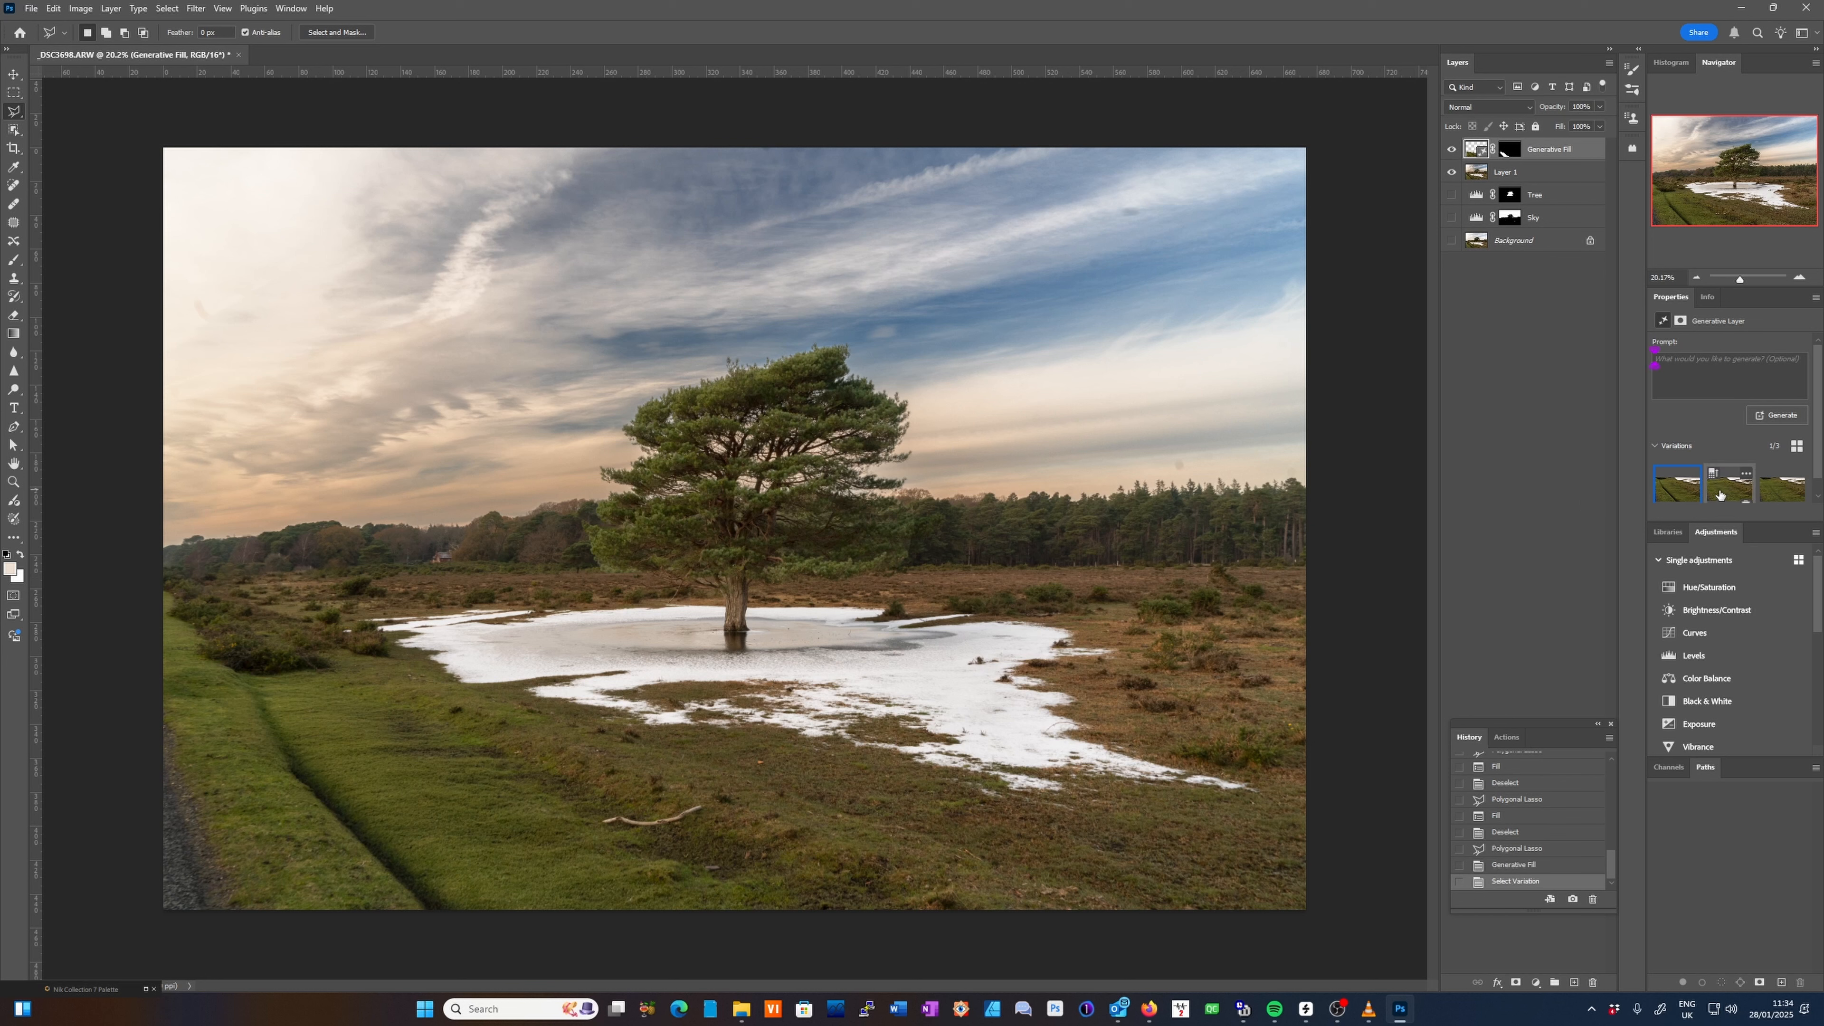
click(1783, 486)
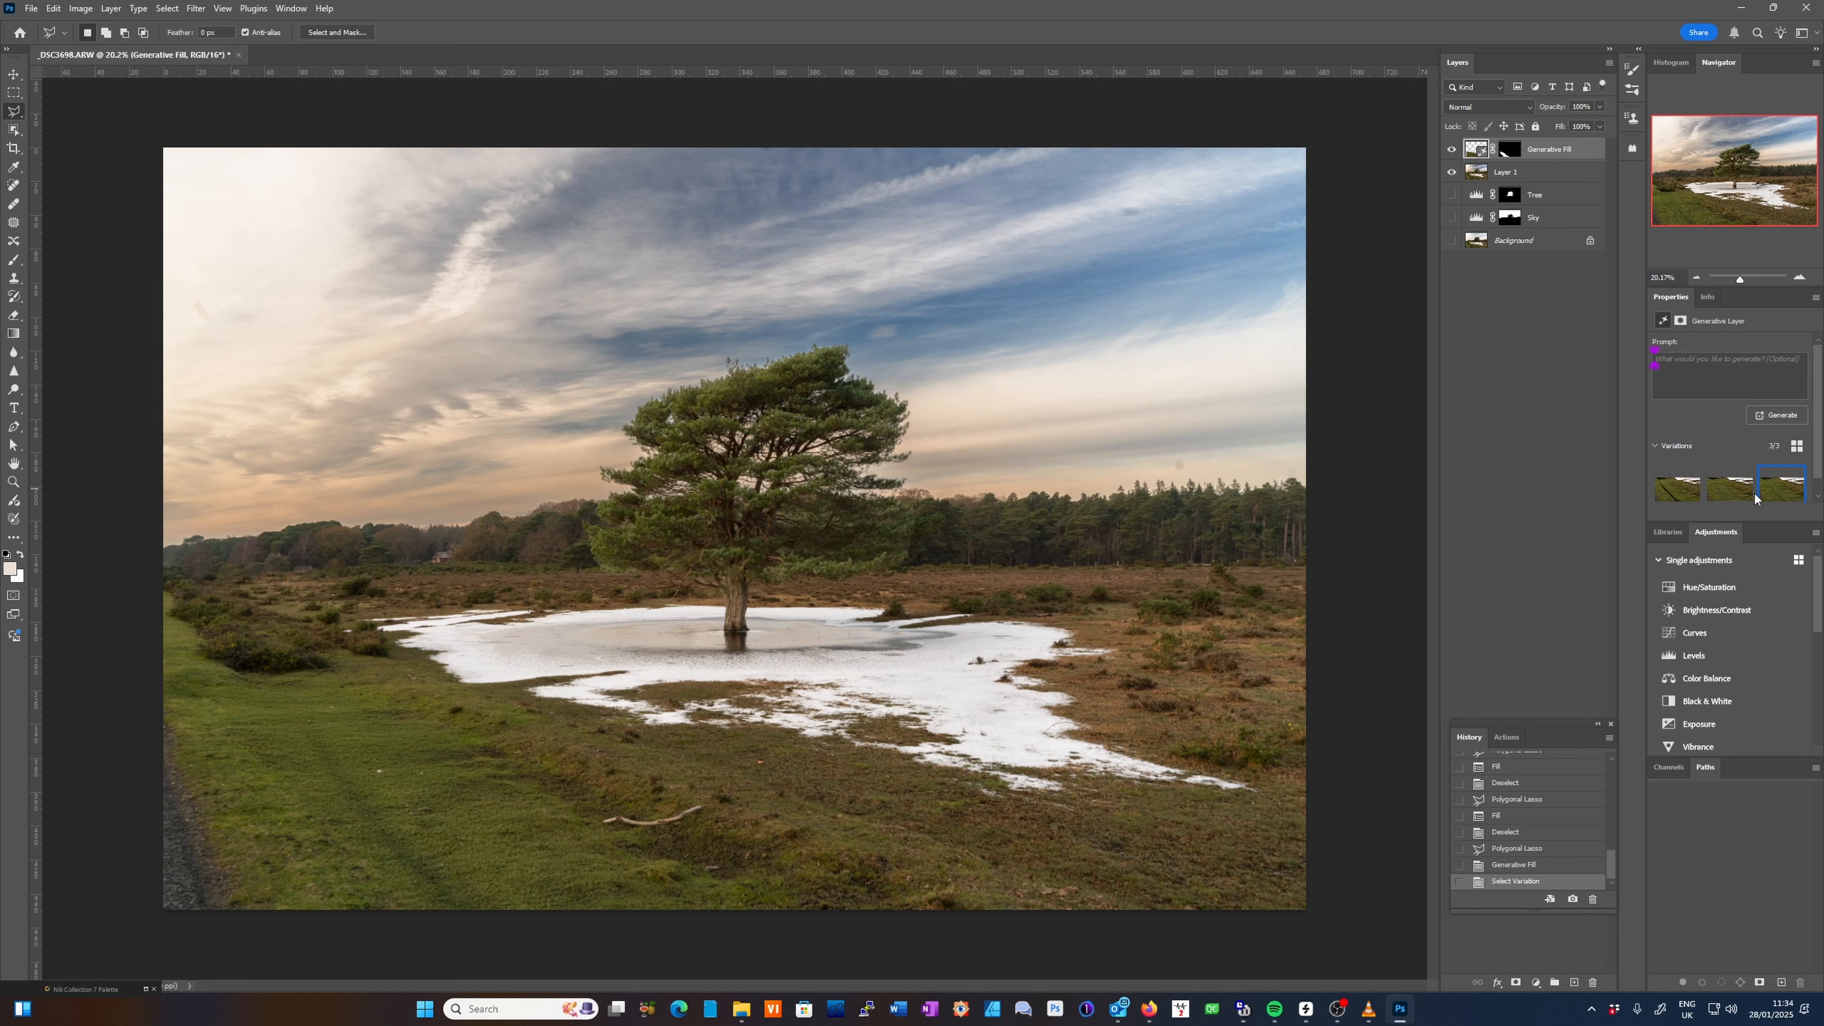
click(1729, 491)
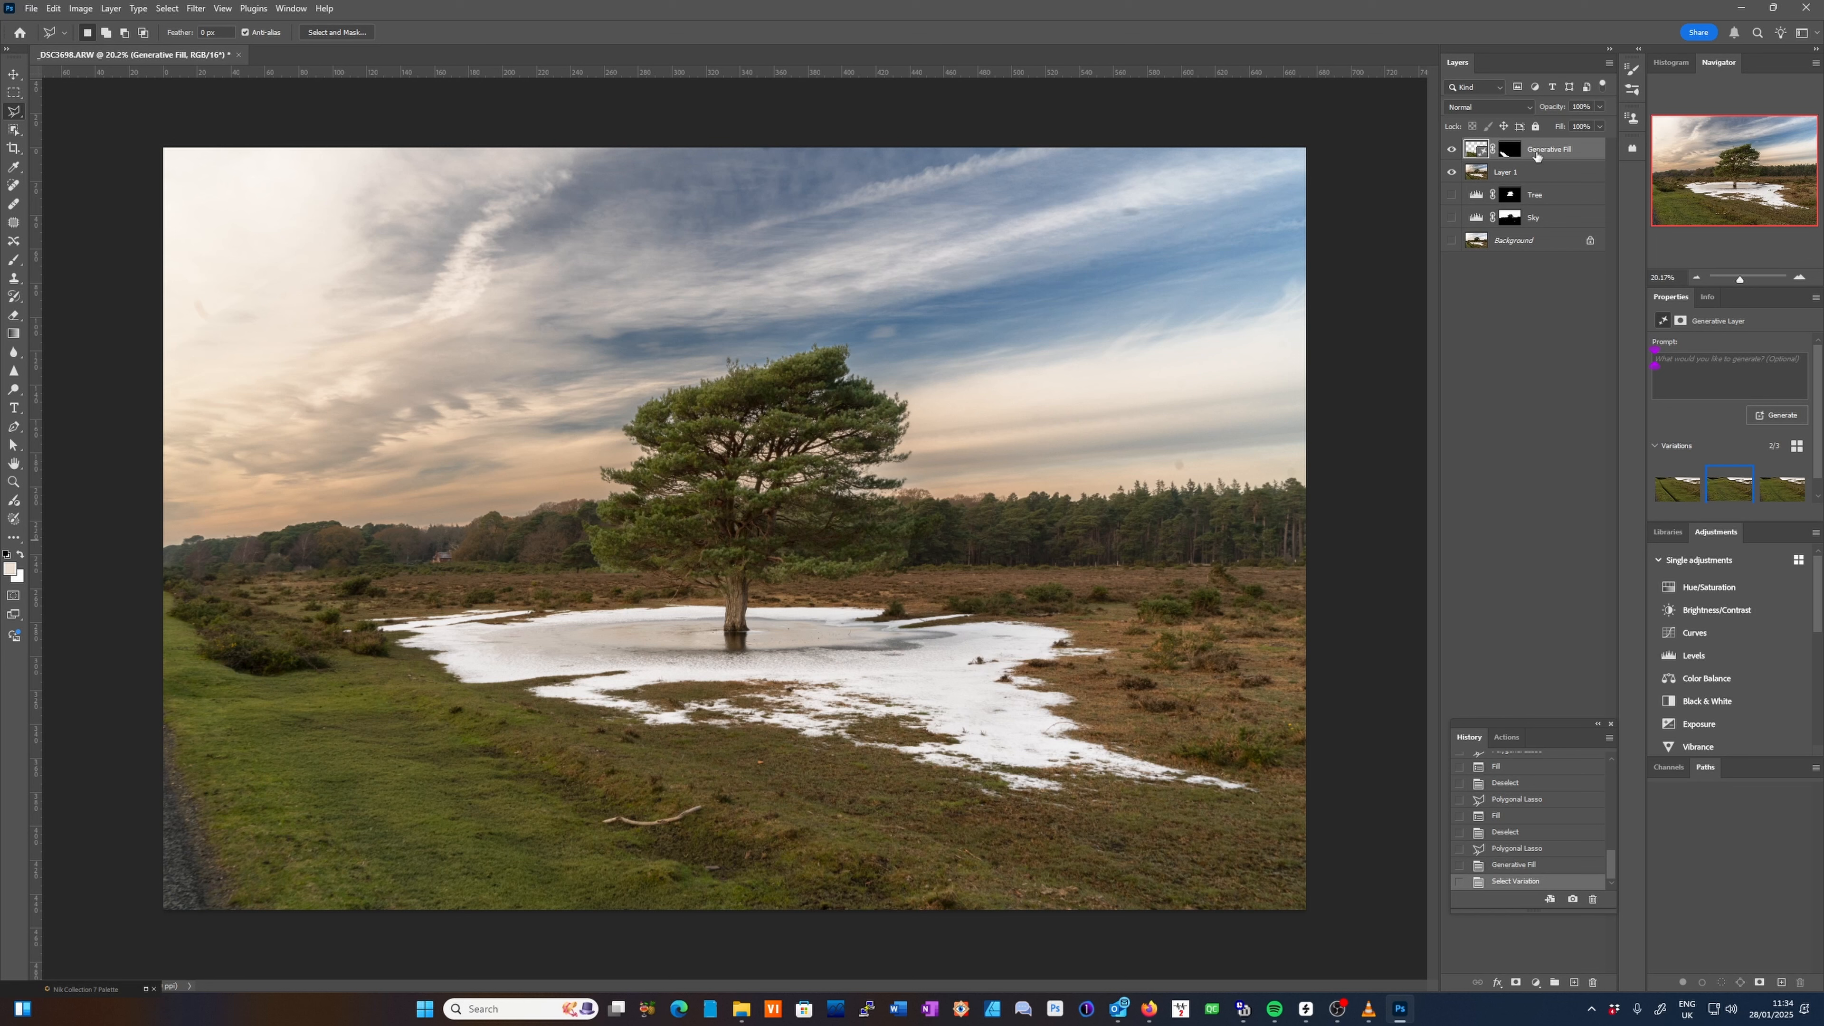
Compare the foreground with and without the Generative Fill layer, leaving the layer visible.
click(1452, 150)
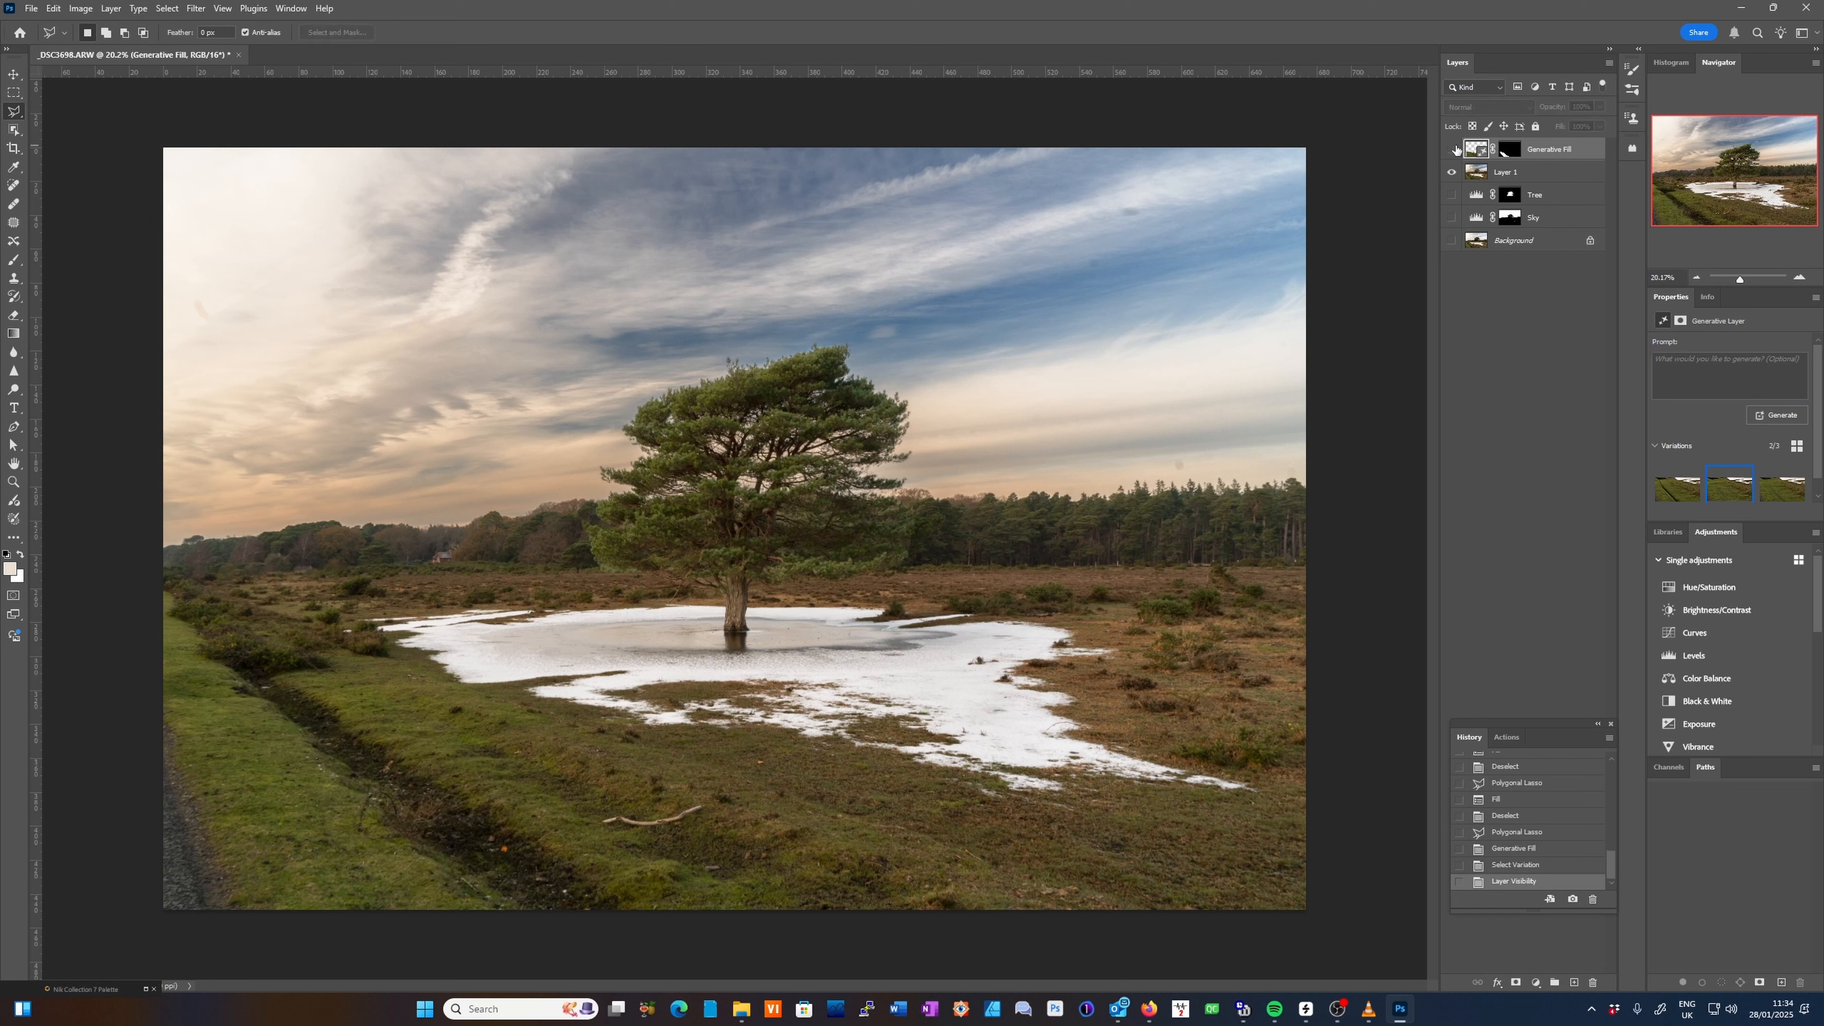
click(1452, 150)
click(1452, 150)
click(1452, 149)
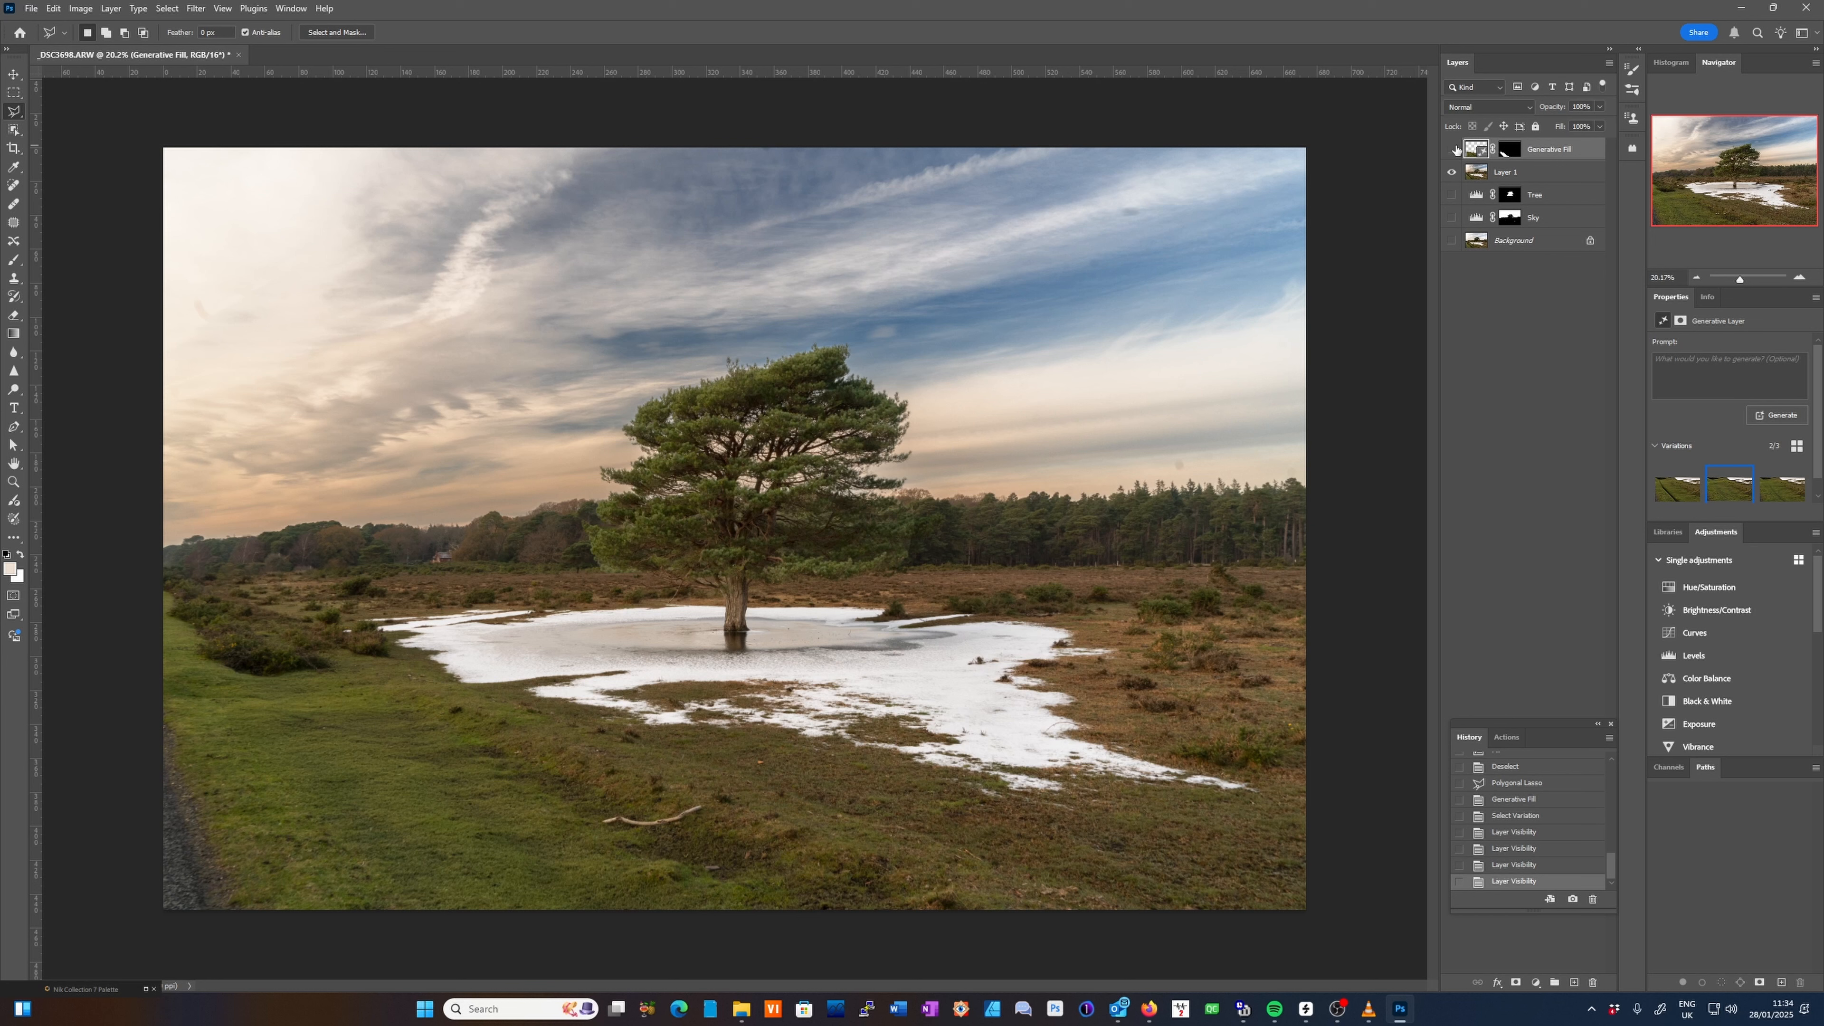
click(1452, 150)
click(1453, 149)
Crop the photo tighter around the tree and icy pool, cutting off the path along the left edge and the fallen branch in the foreground.
click(15, 148)
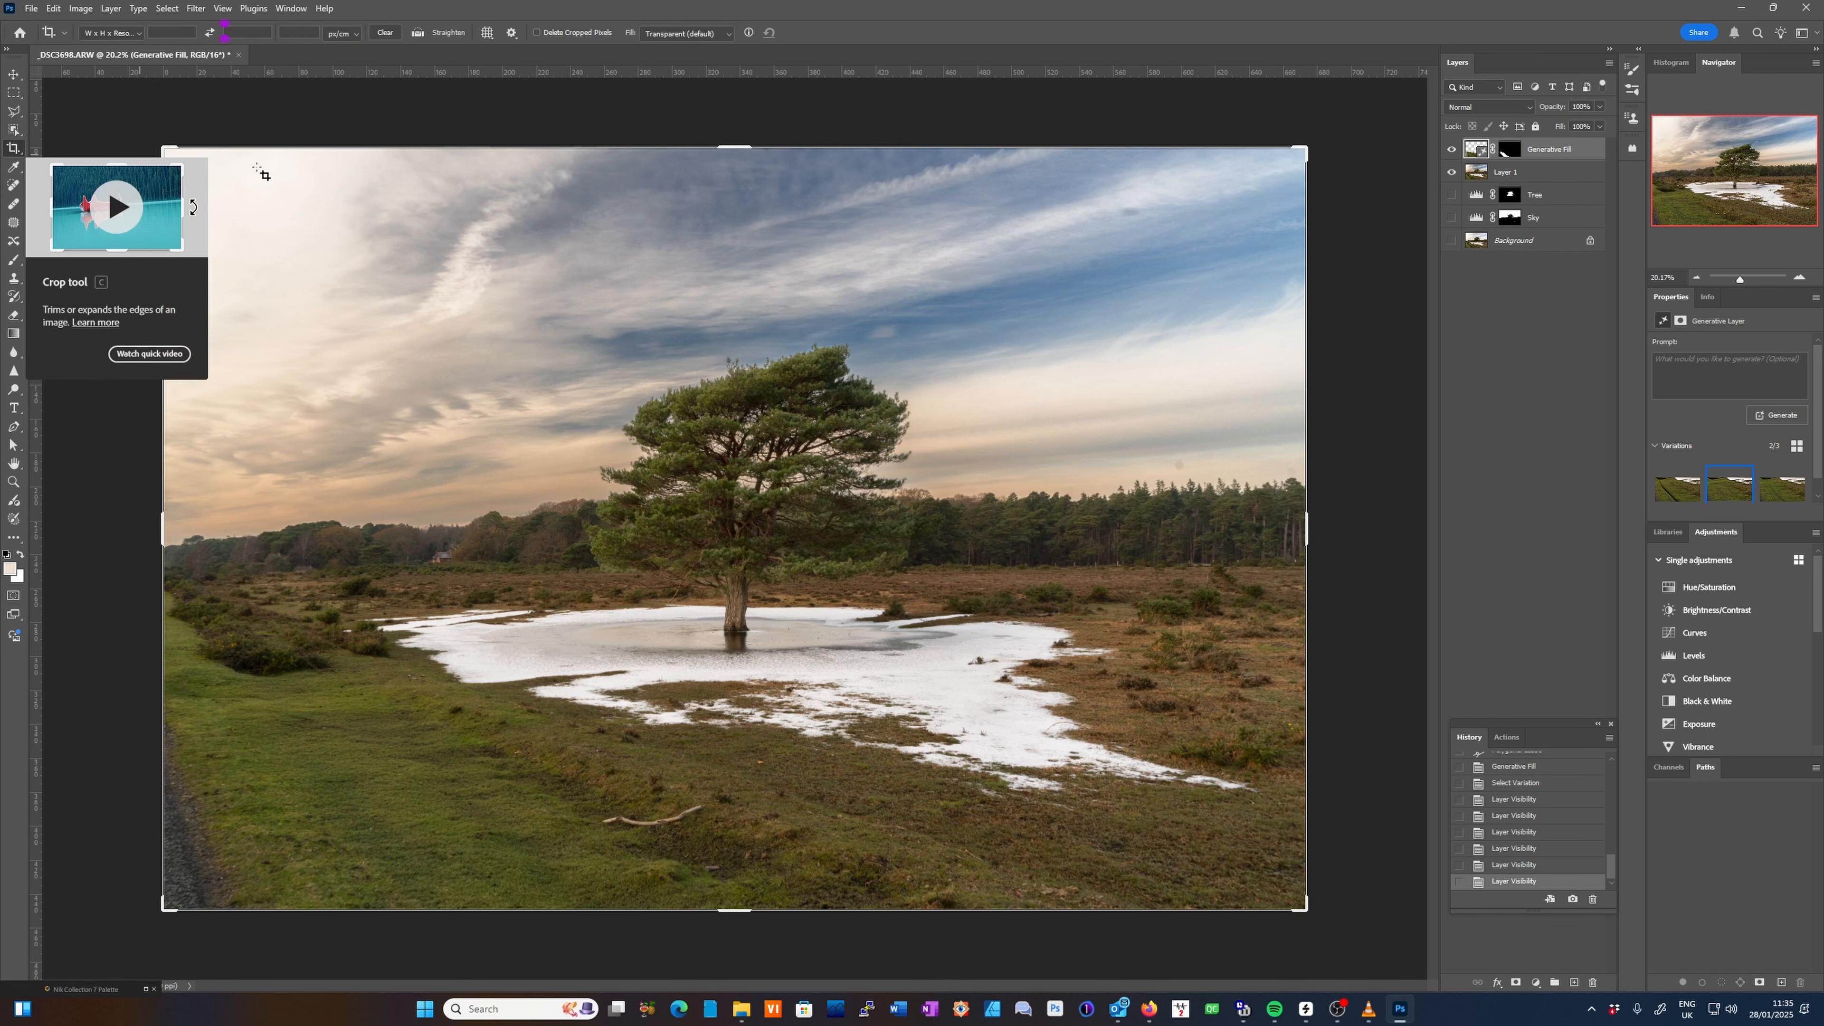
click(165, 154)
drag(165, 154, 253, 167)
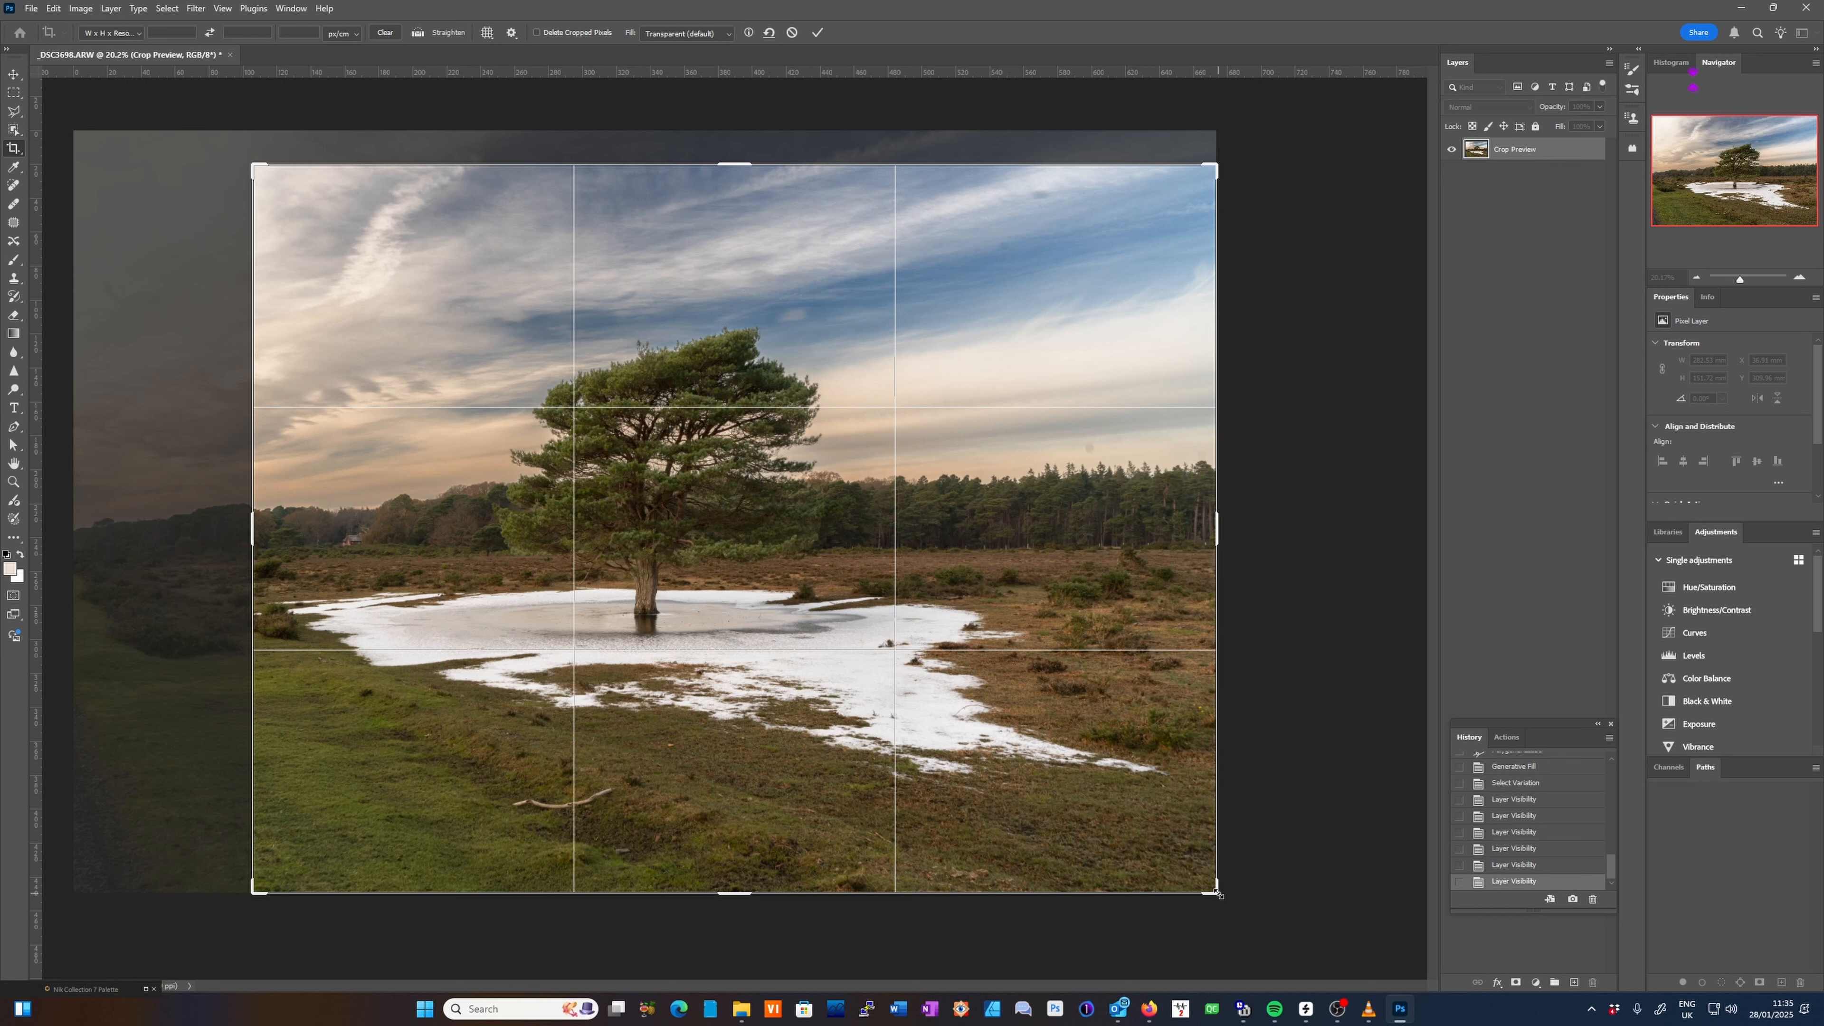
drag(1219, 893, 1192, 833)
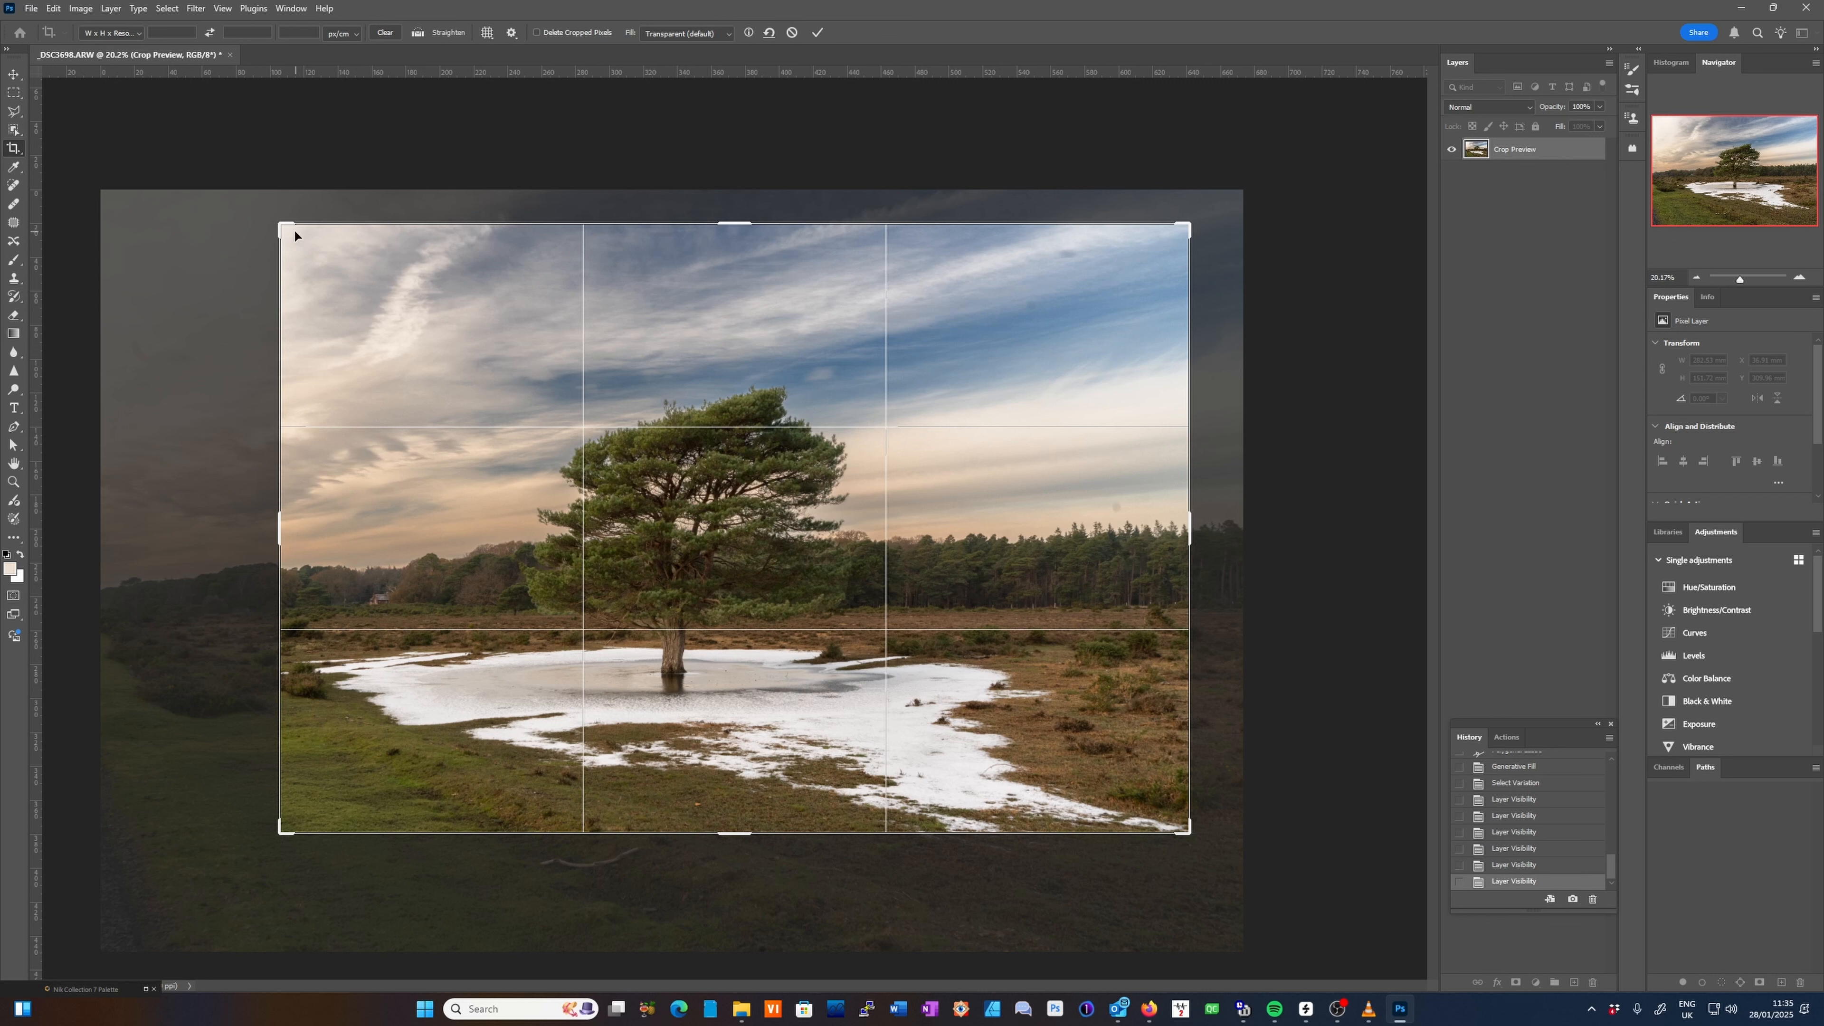
drag(281, 227, 279, 209)
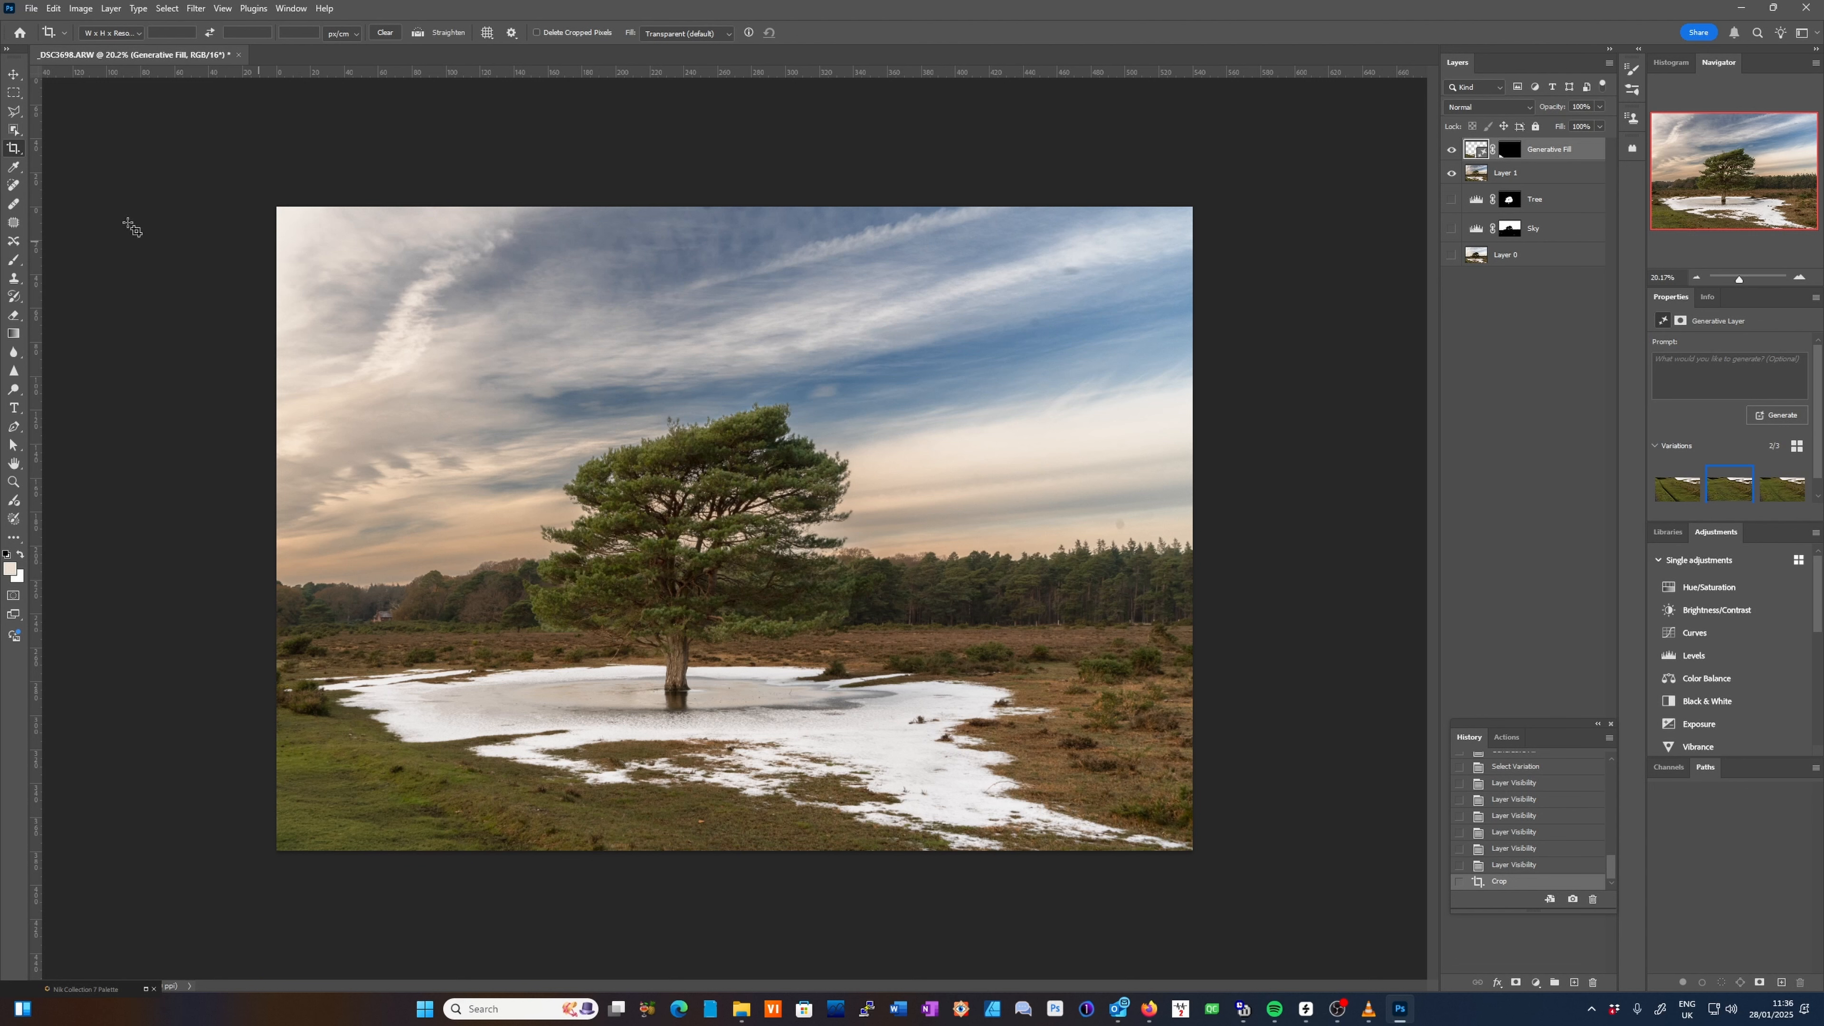
Remove the two dark spots in the upper-right sky and the one above the treeline on Layer 1 with the Spot Healing Brush, using a smaller brush for the last.
click(14, 187)
scroll(1040, 347, up, 1)
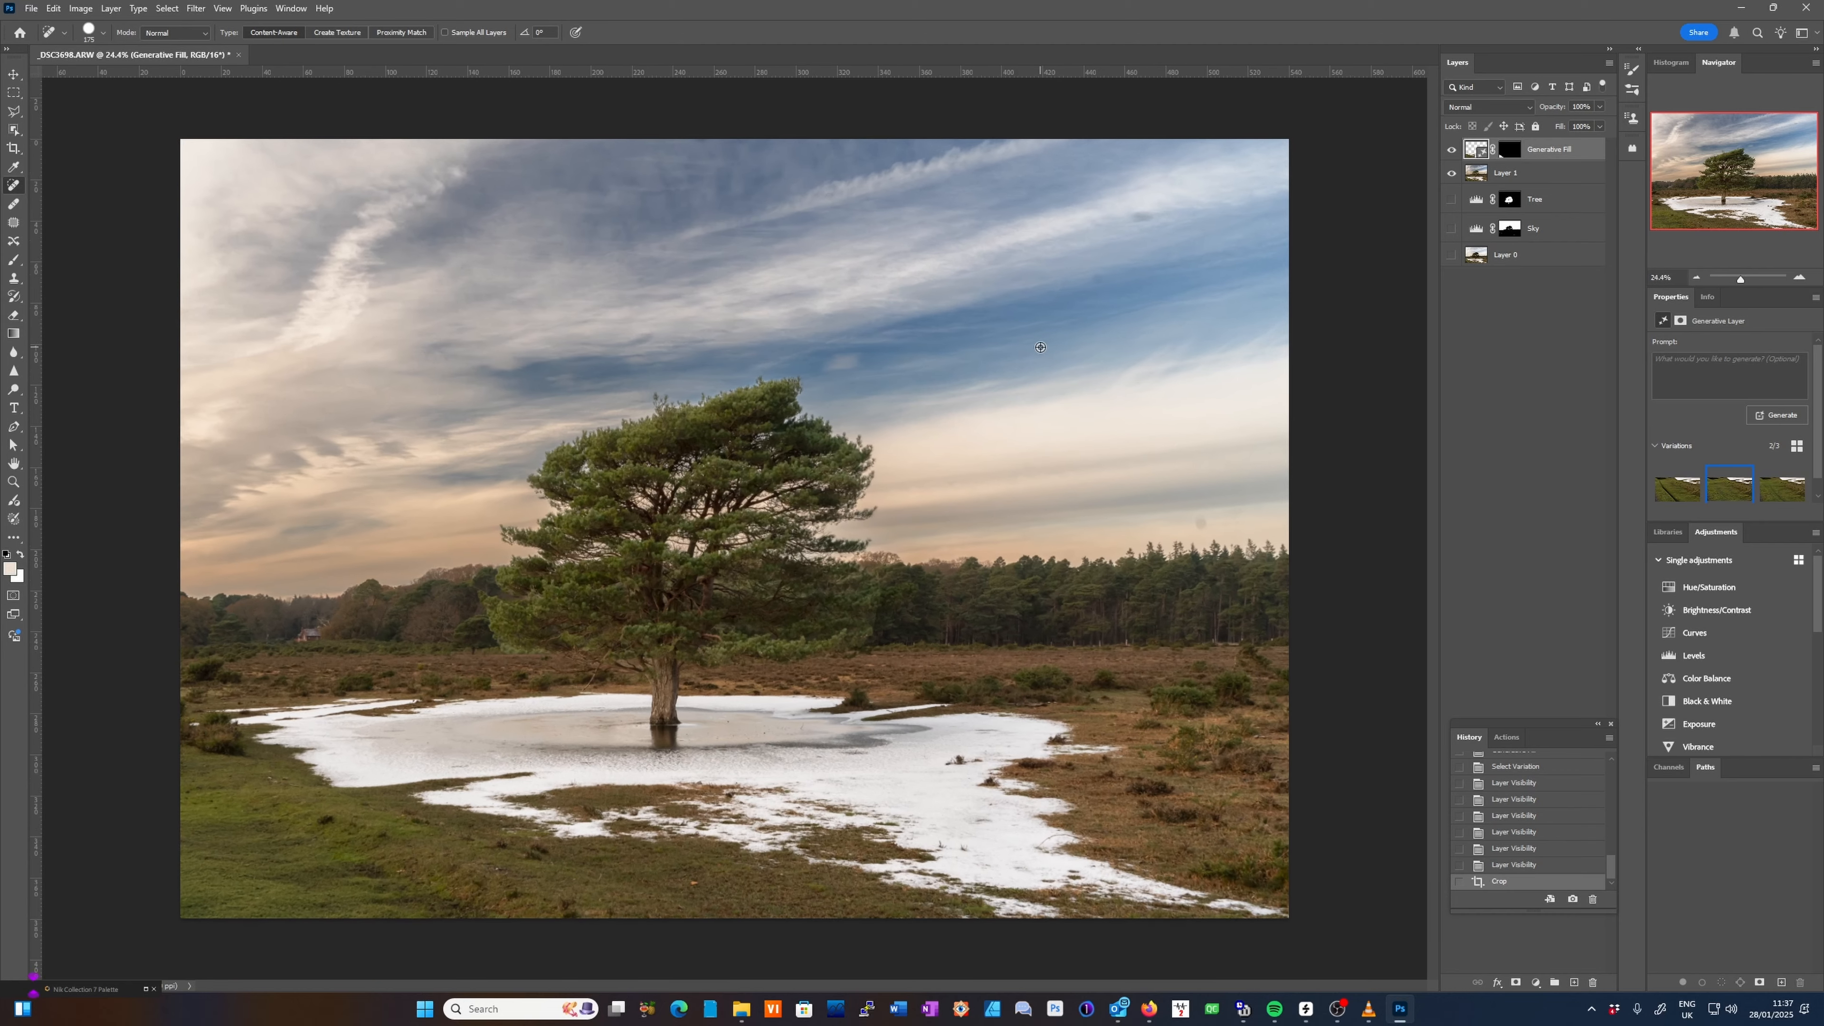
scroll(1040, 348, up, 1)
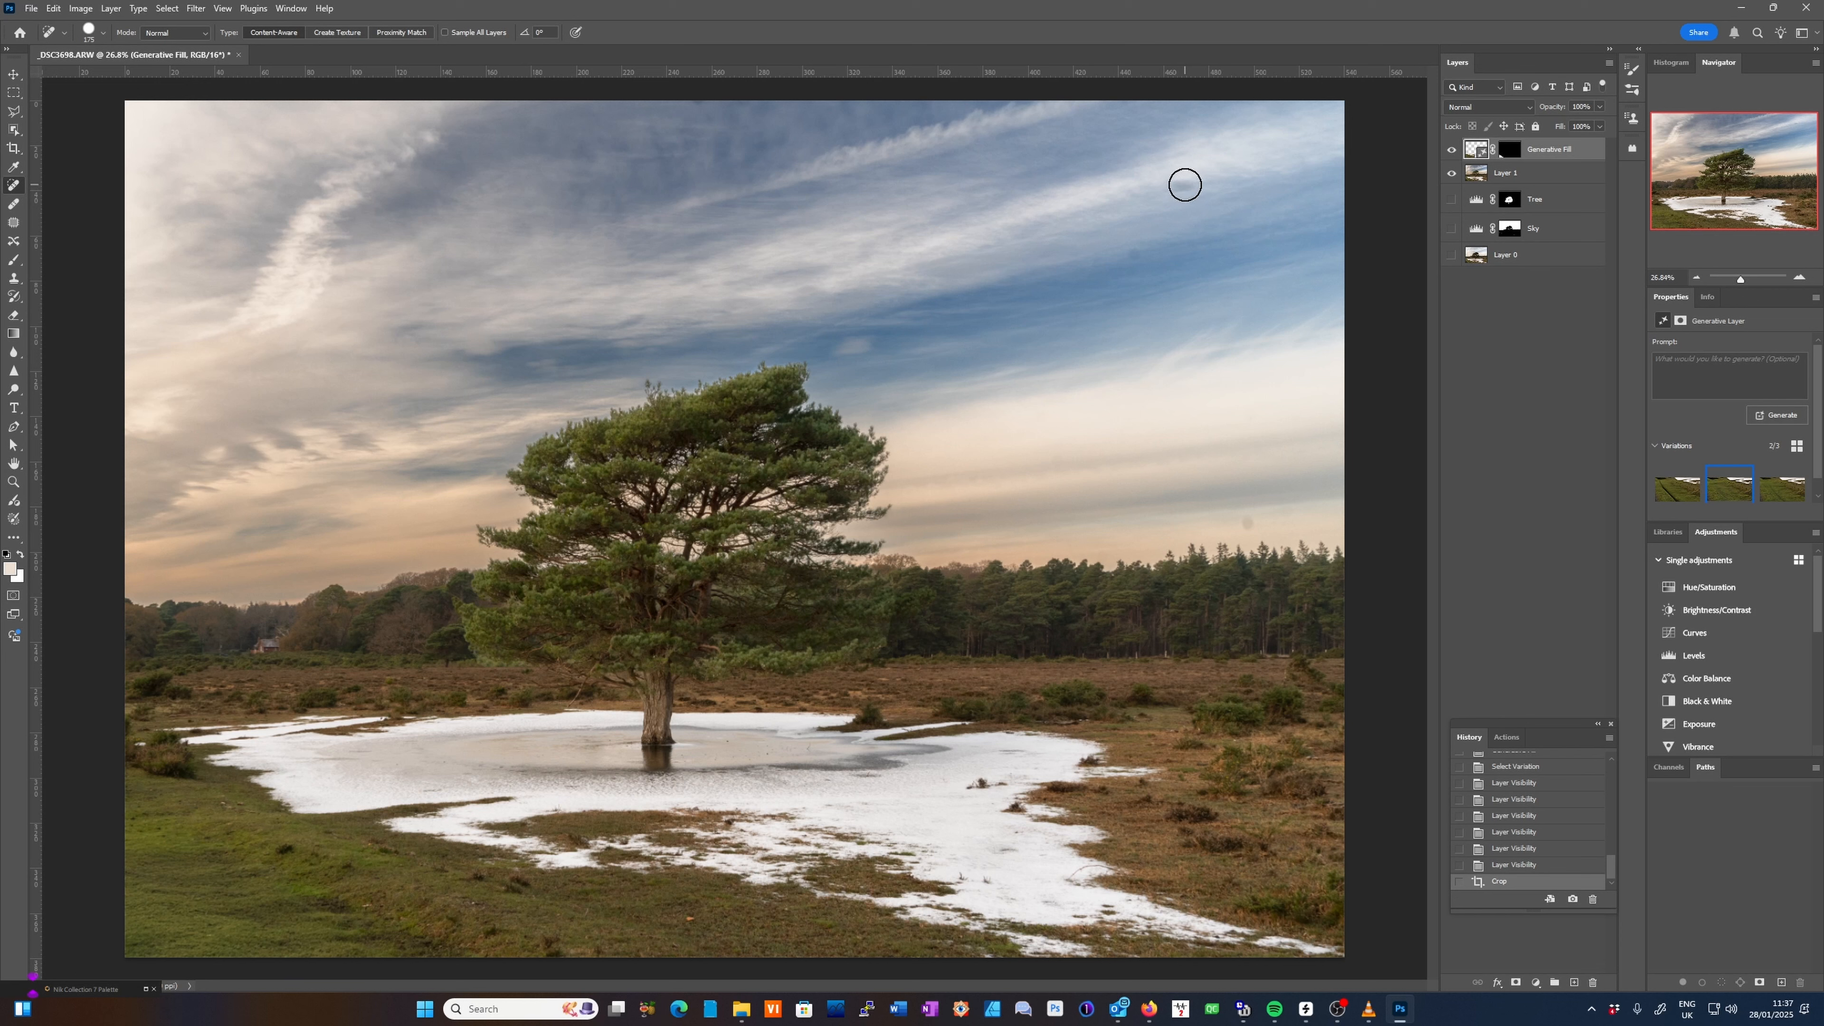
click(1185, 185)
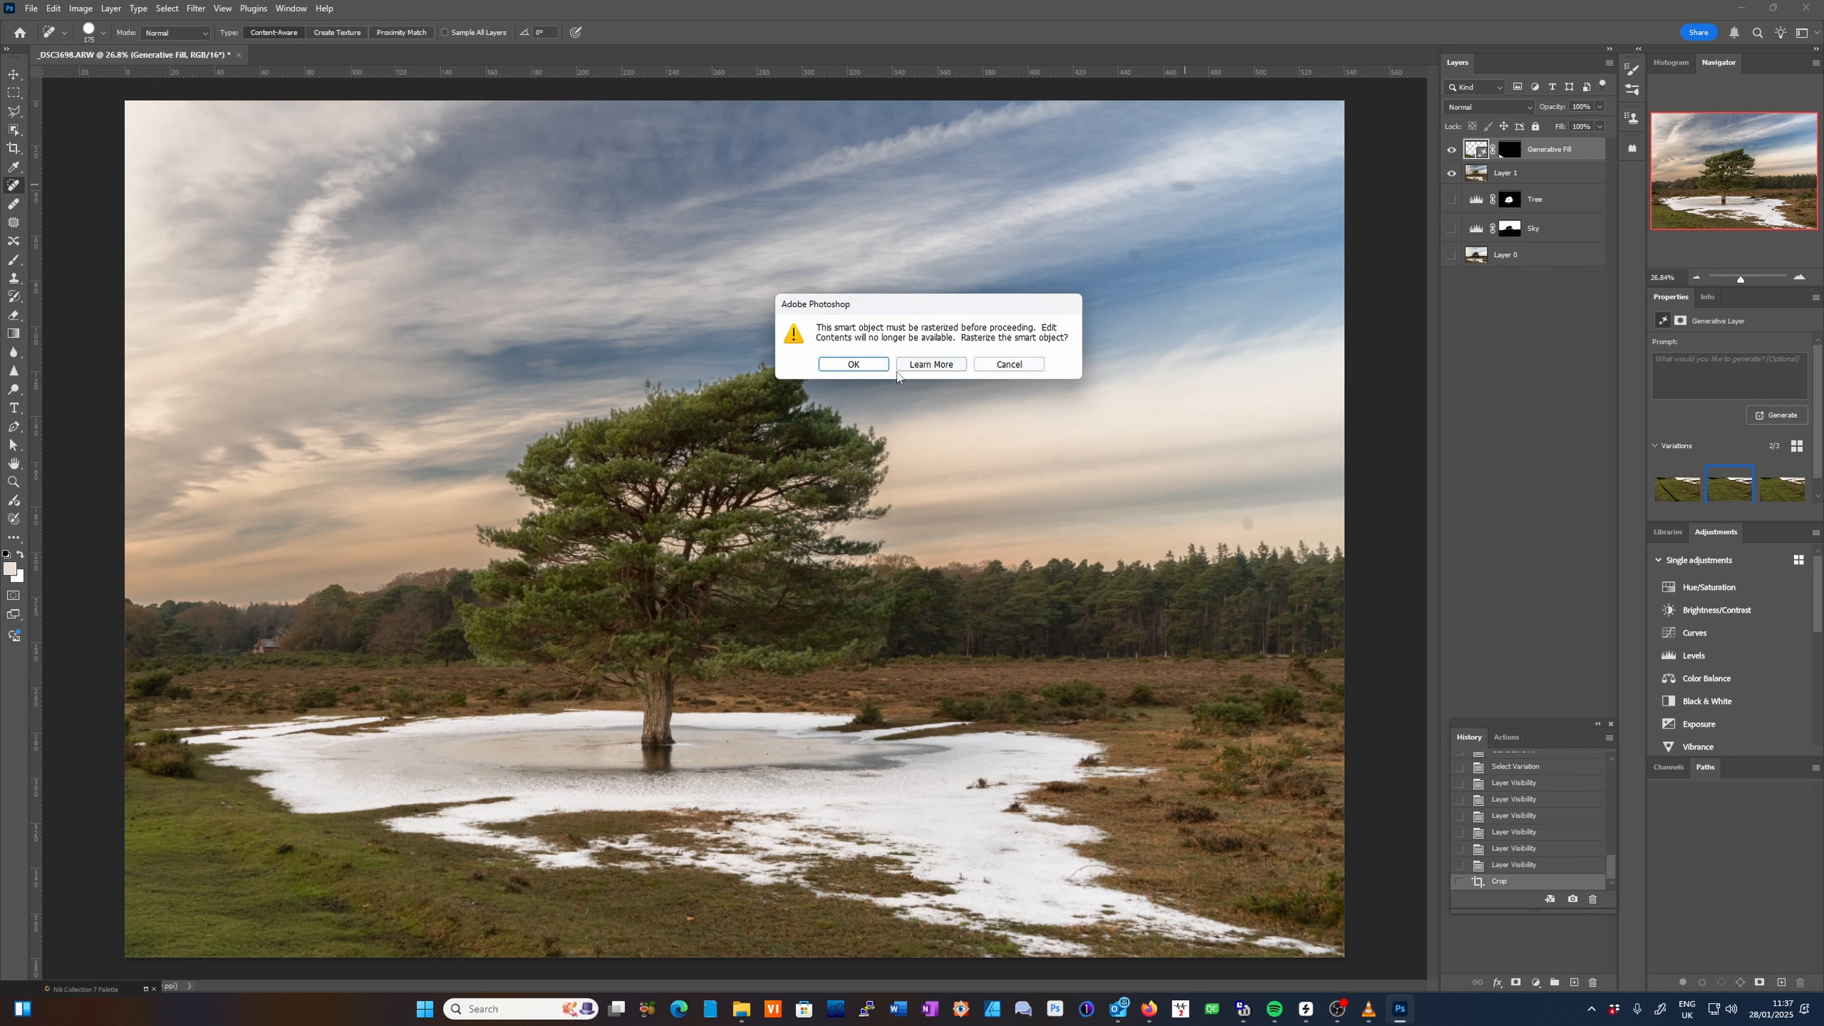
click(1000, 365)
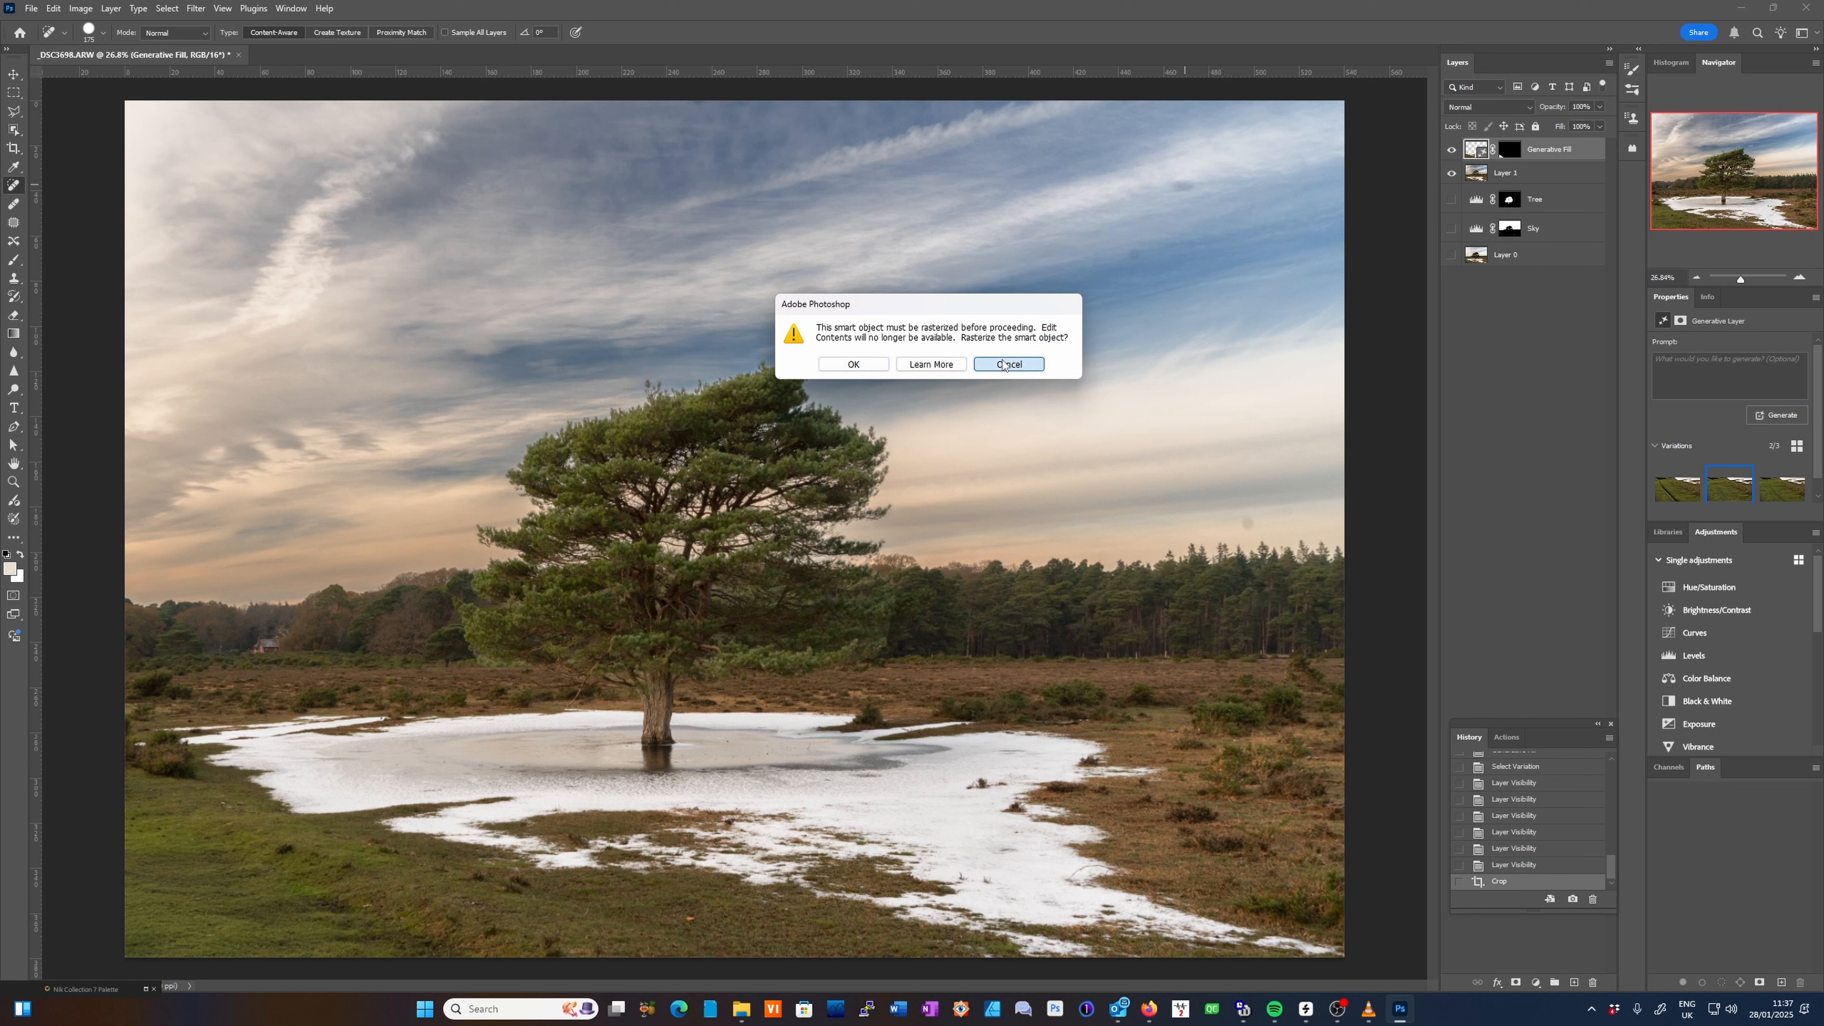
click(1553, 176)
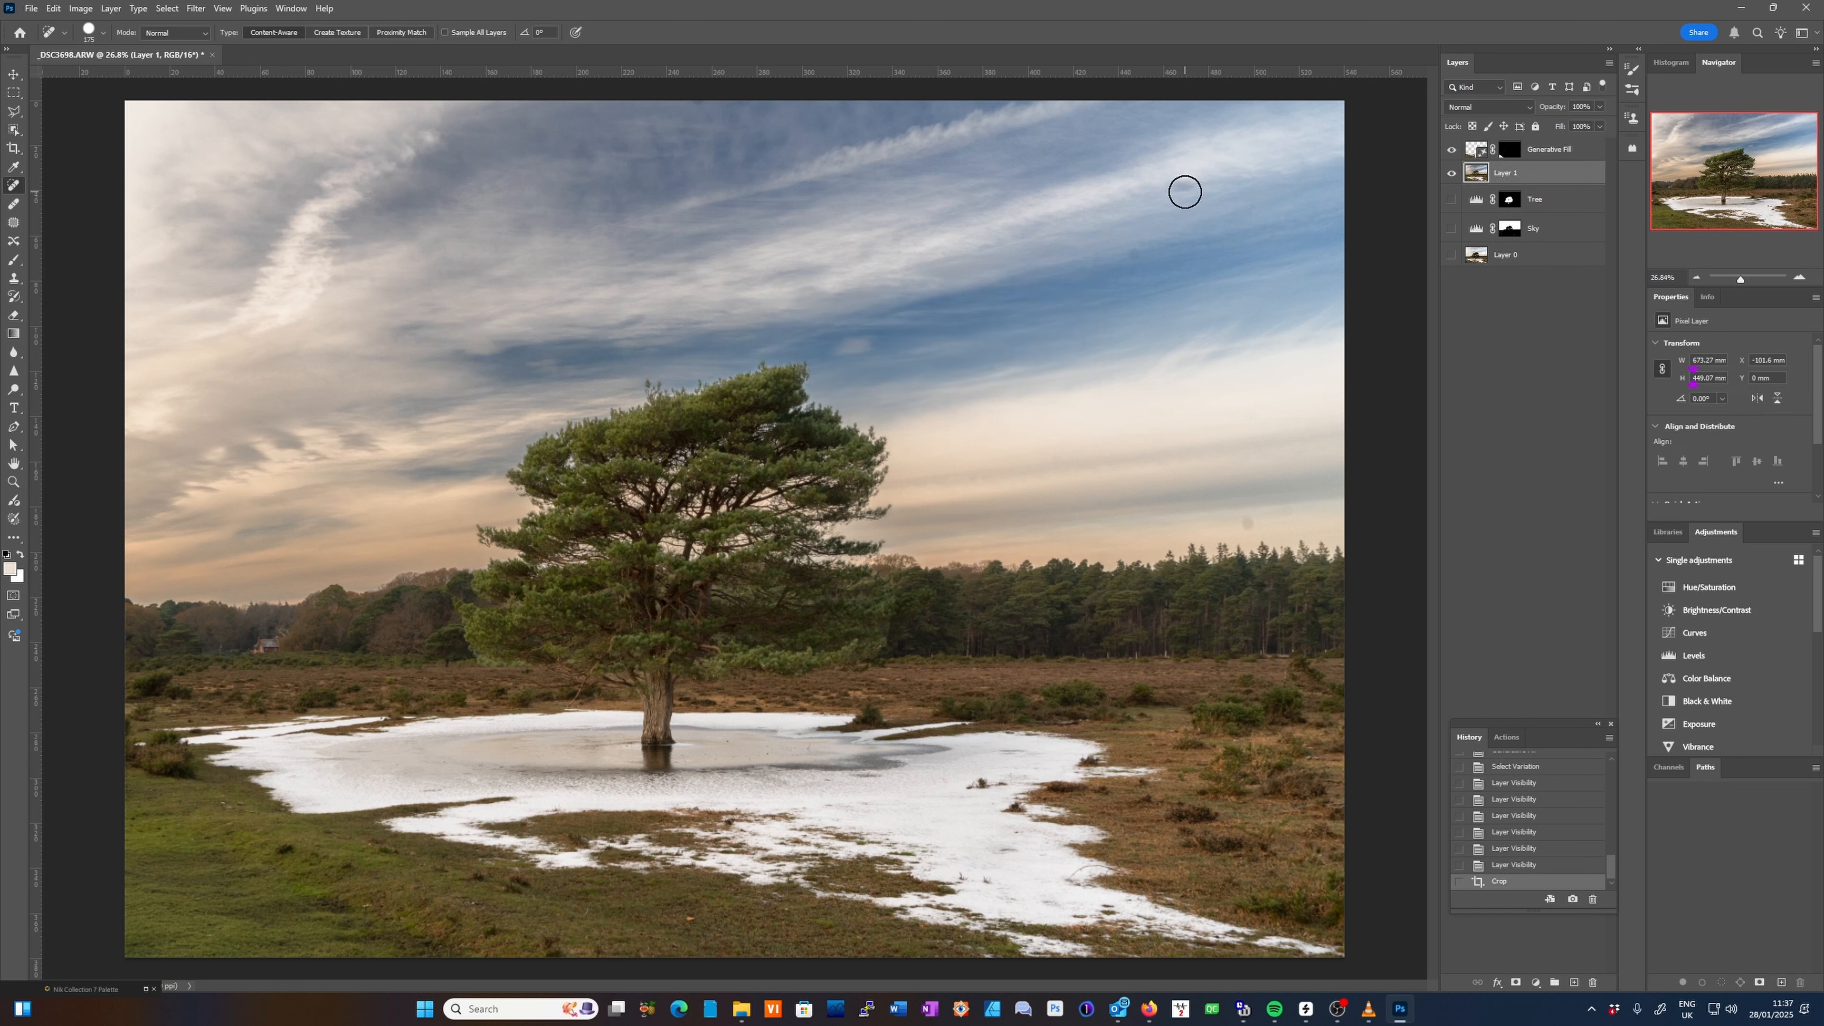
click(1181, 186)
click(1132, 252)
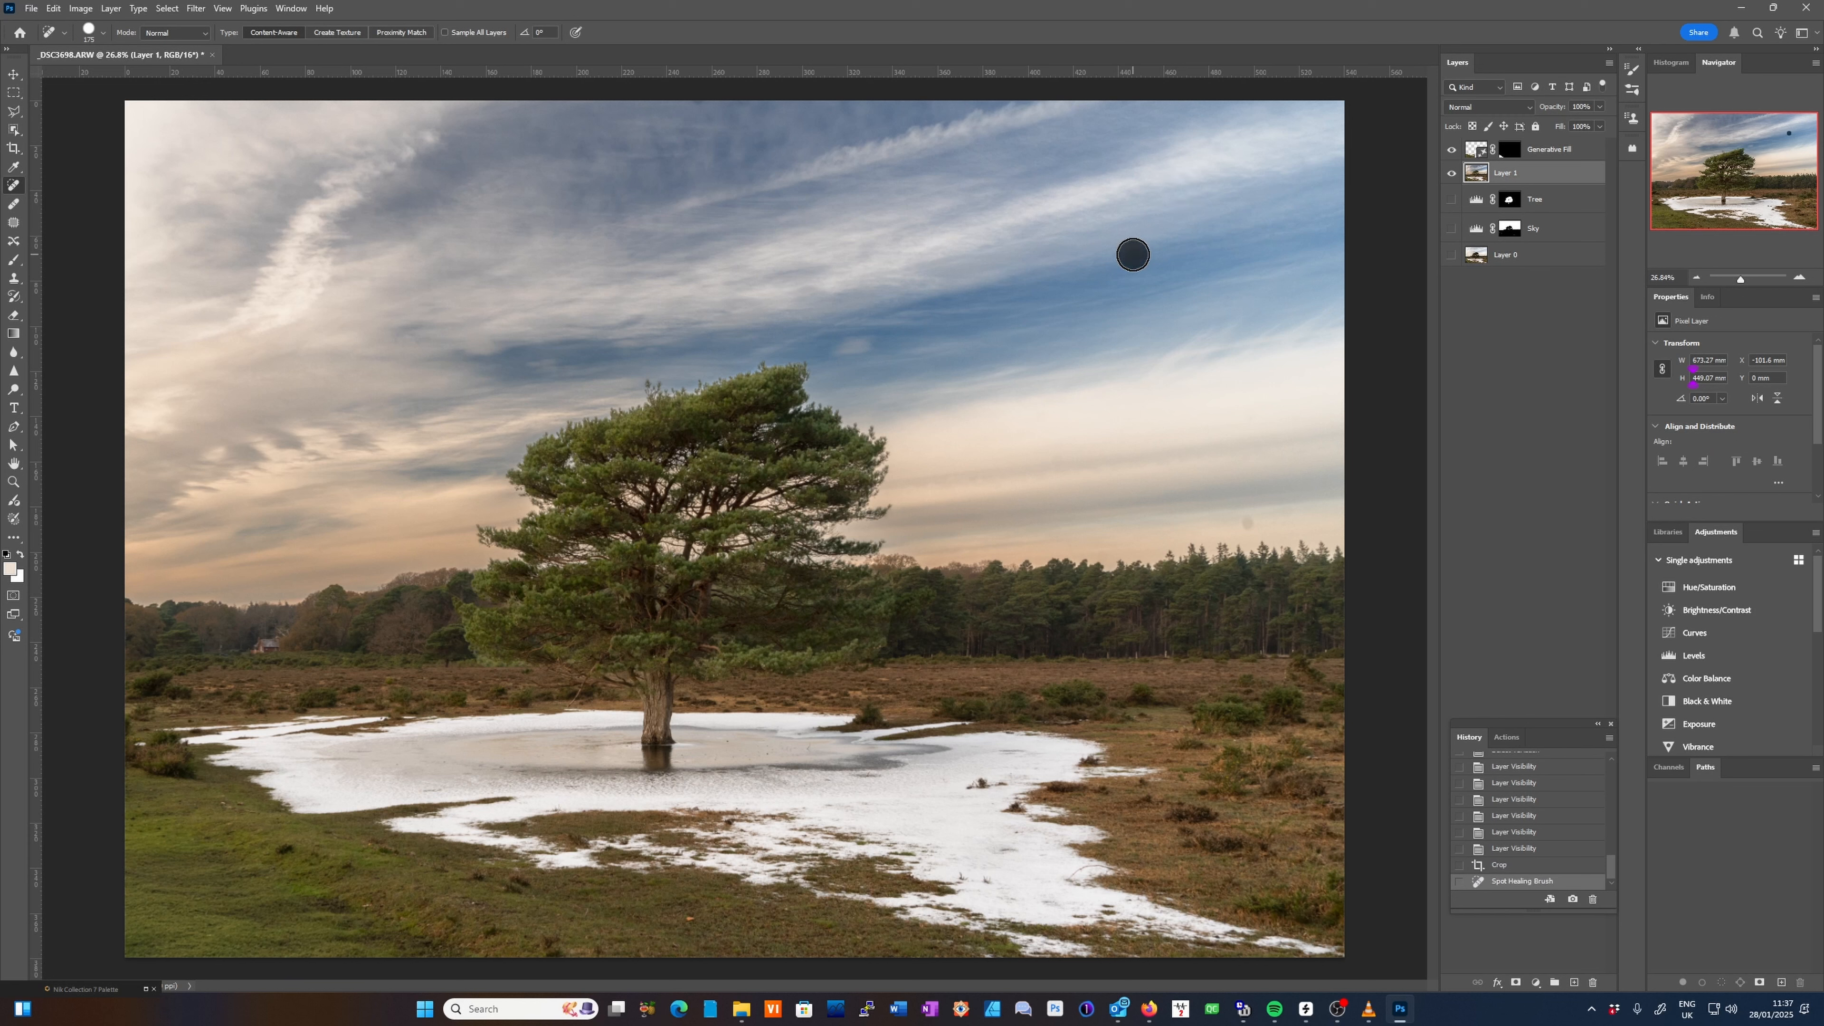
key(bracketleft)
key(bracketleft)
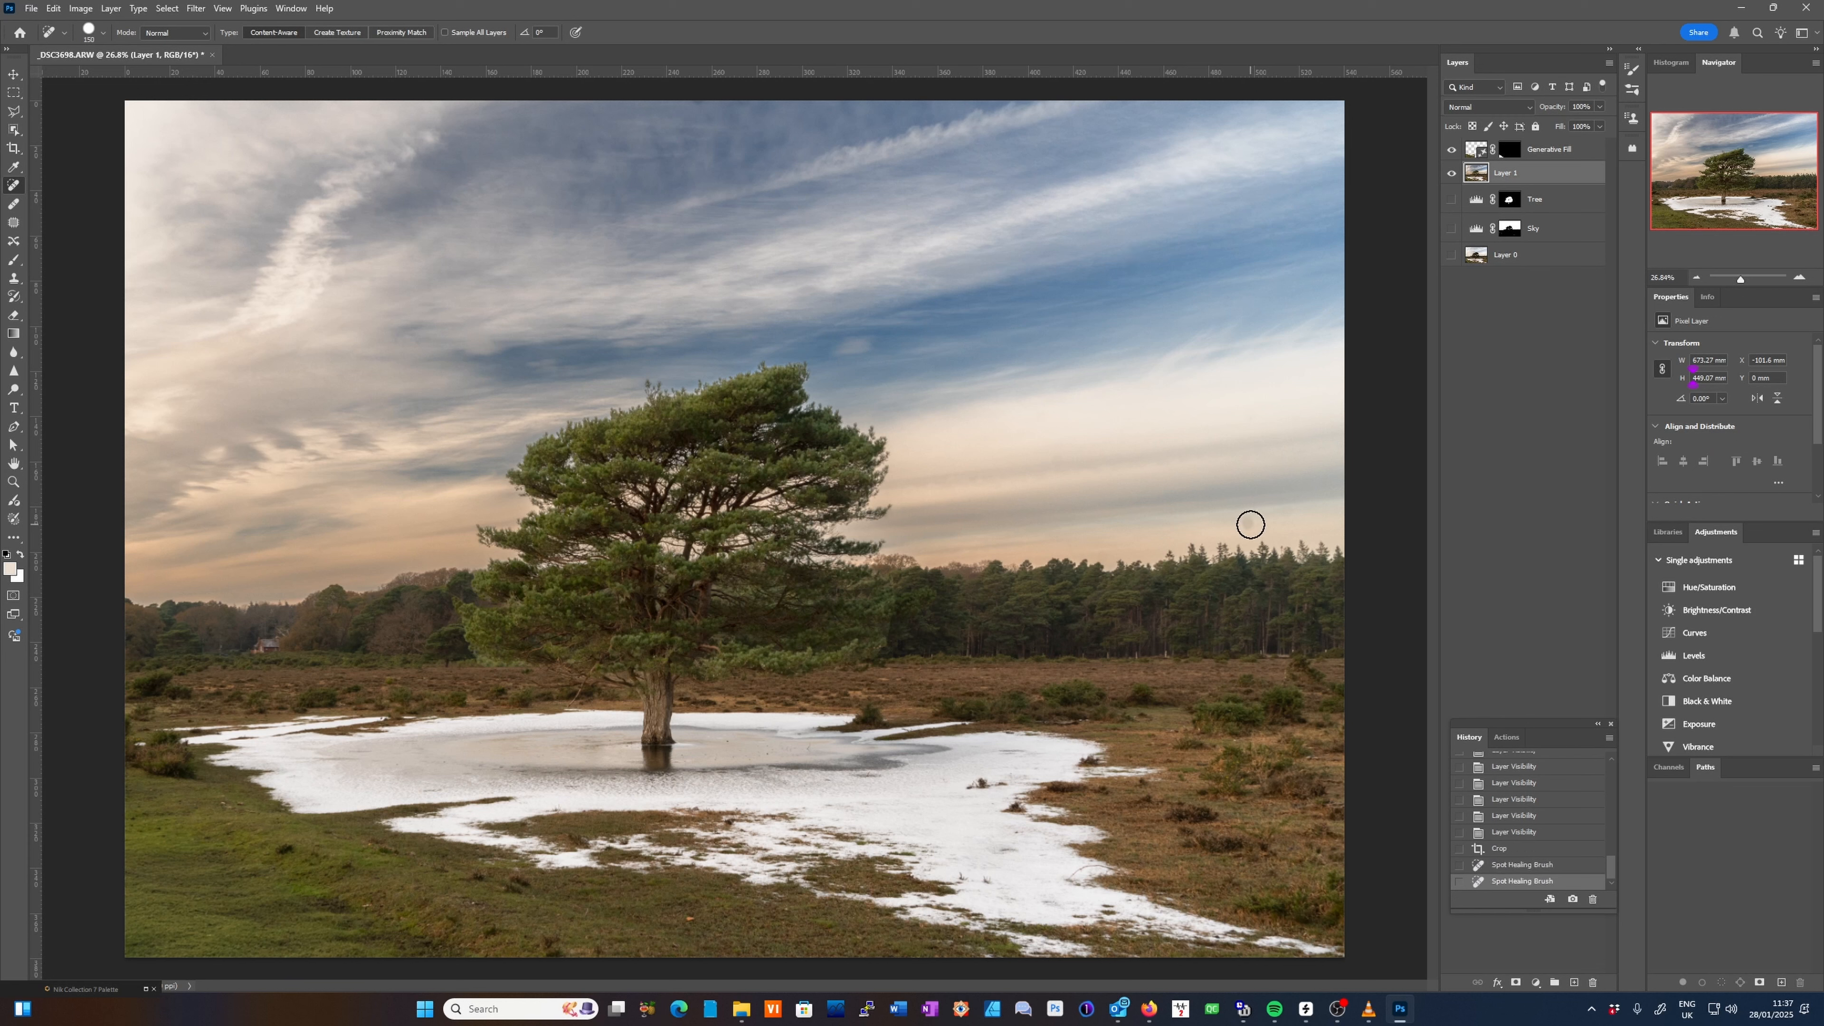
click(1247, 520)
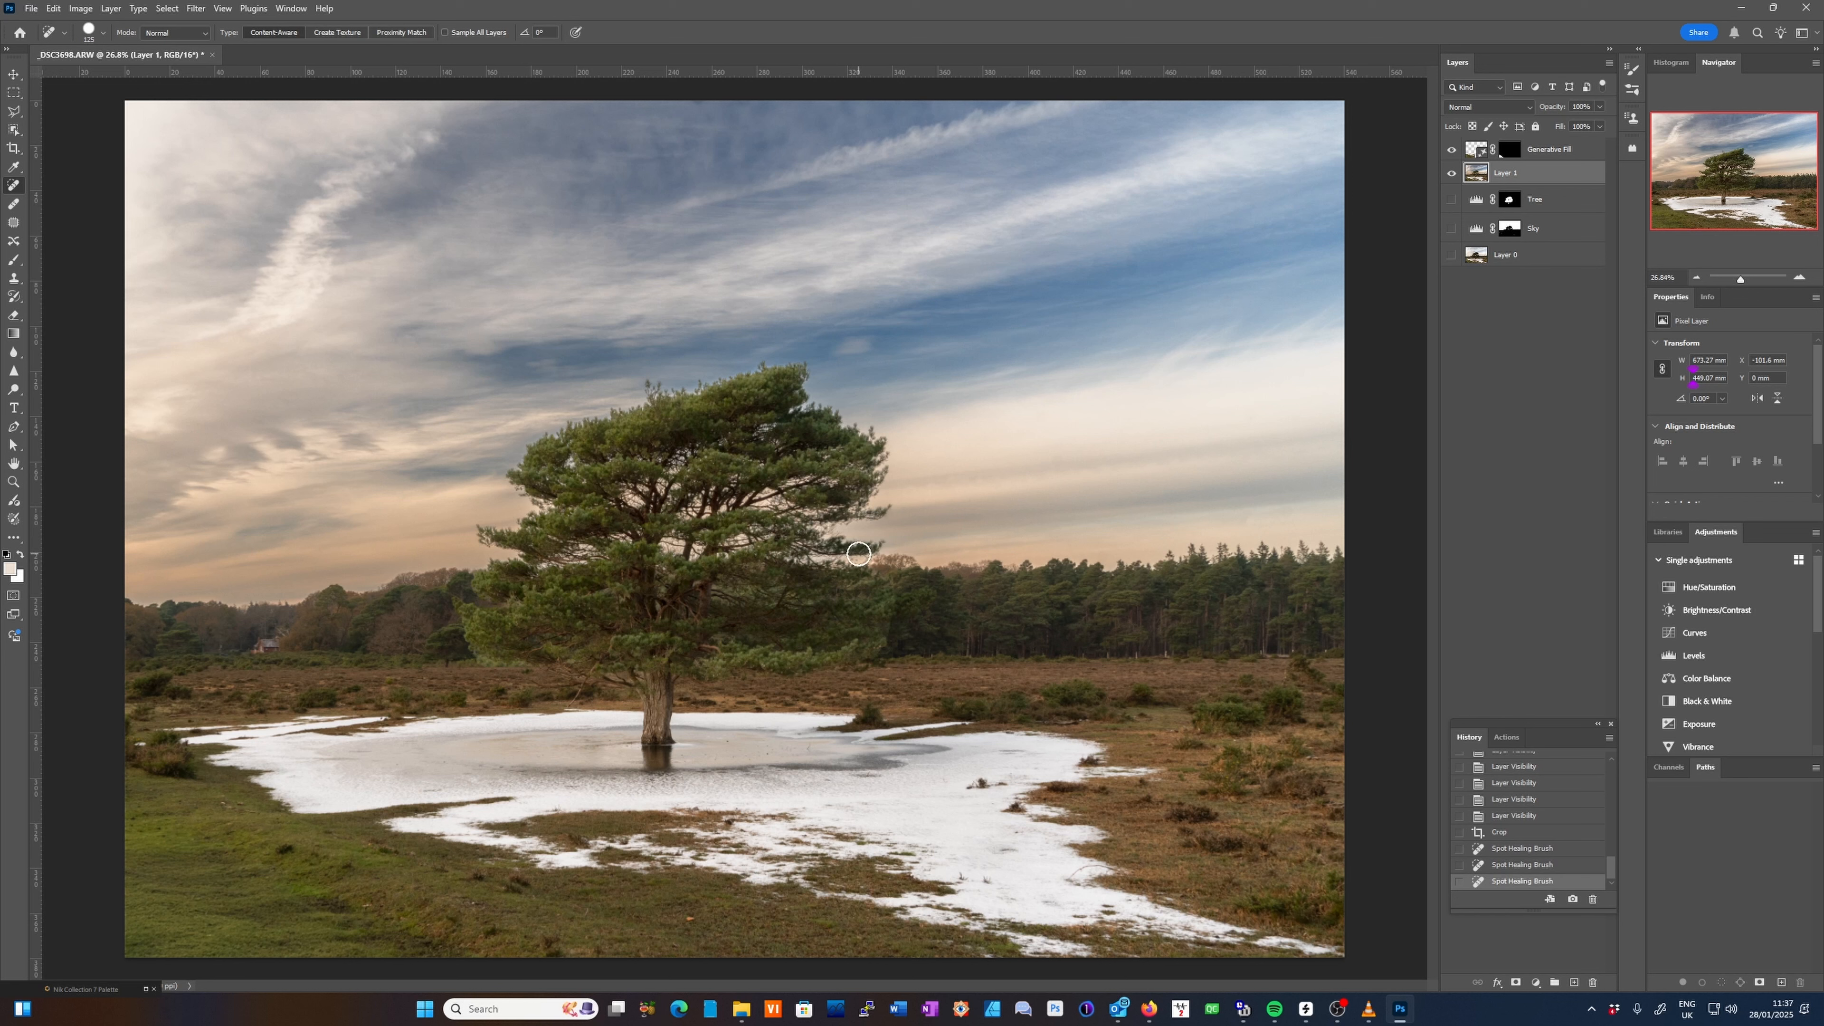